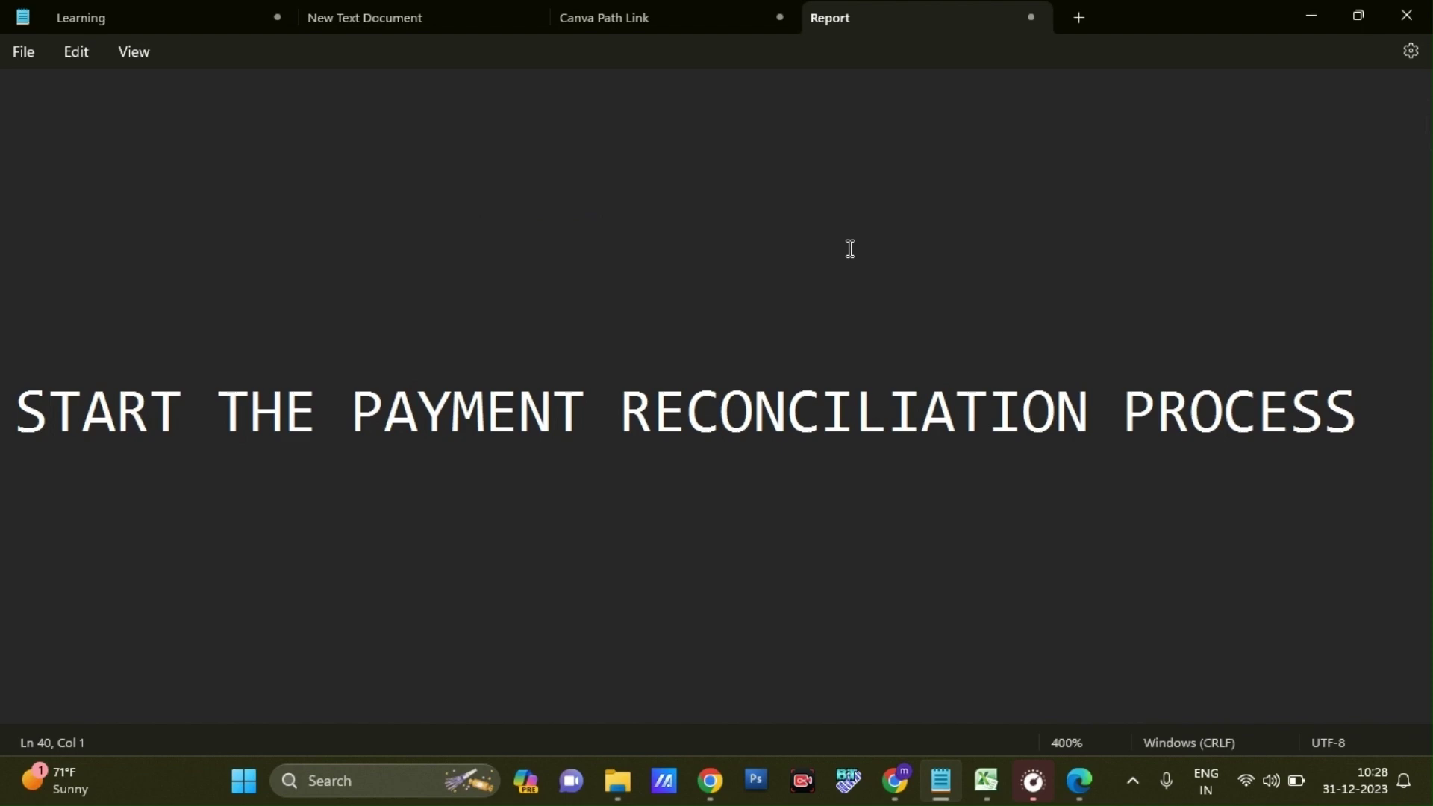
- Switch from the Report note to the Payment Advice PDF open in Edge
click(1083, 785)
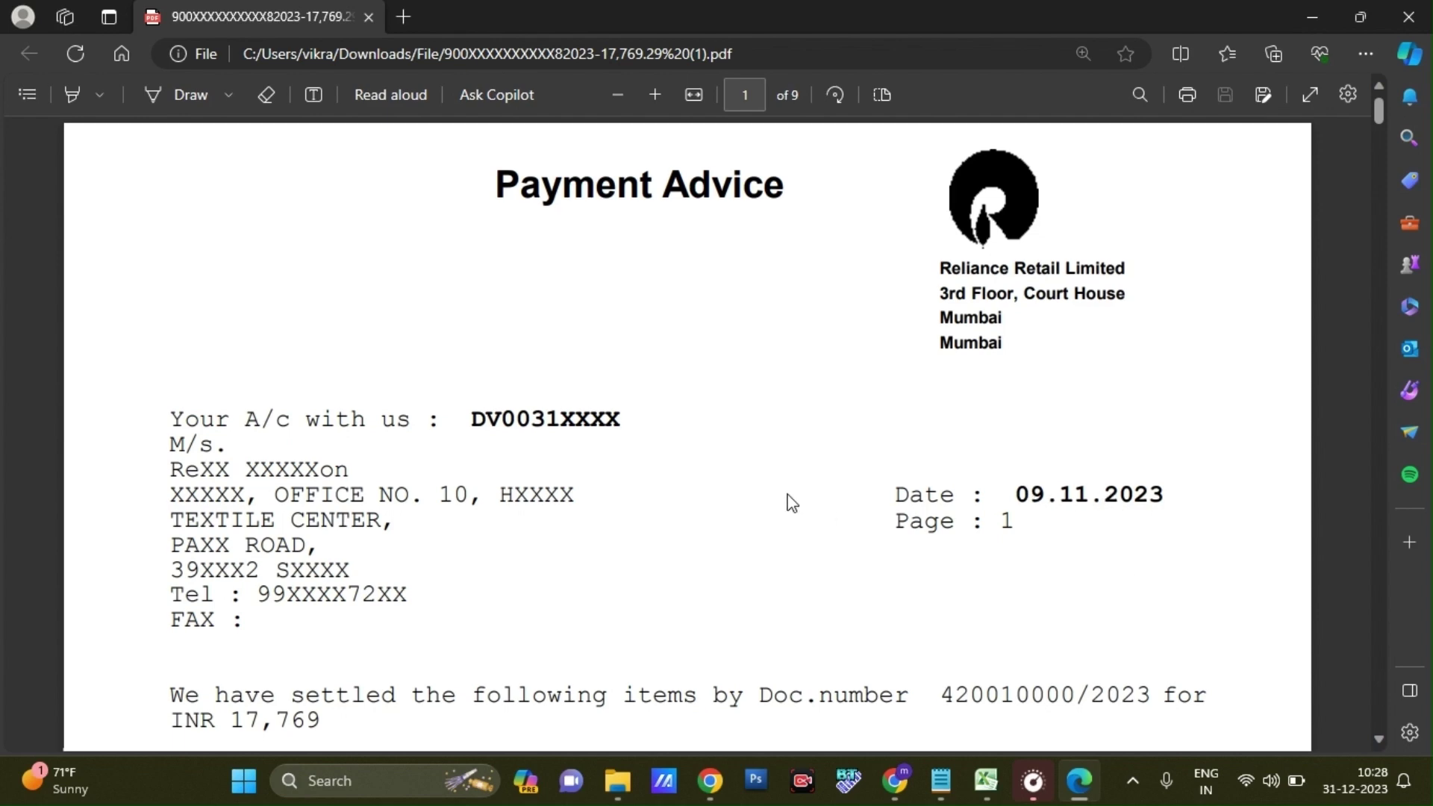
- Scroll through the Payment Advice PDF's settled-documents table
scroll(792, 503, down, 2)
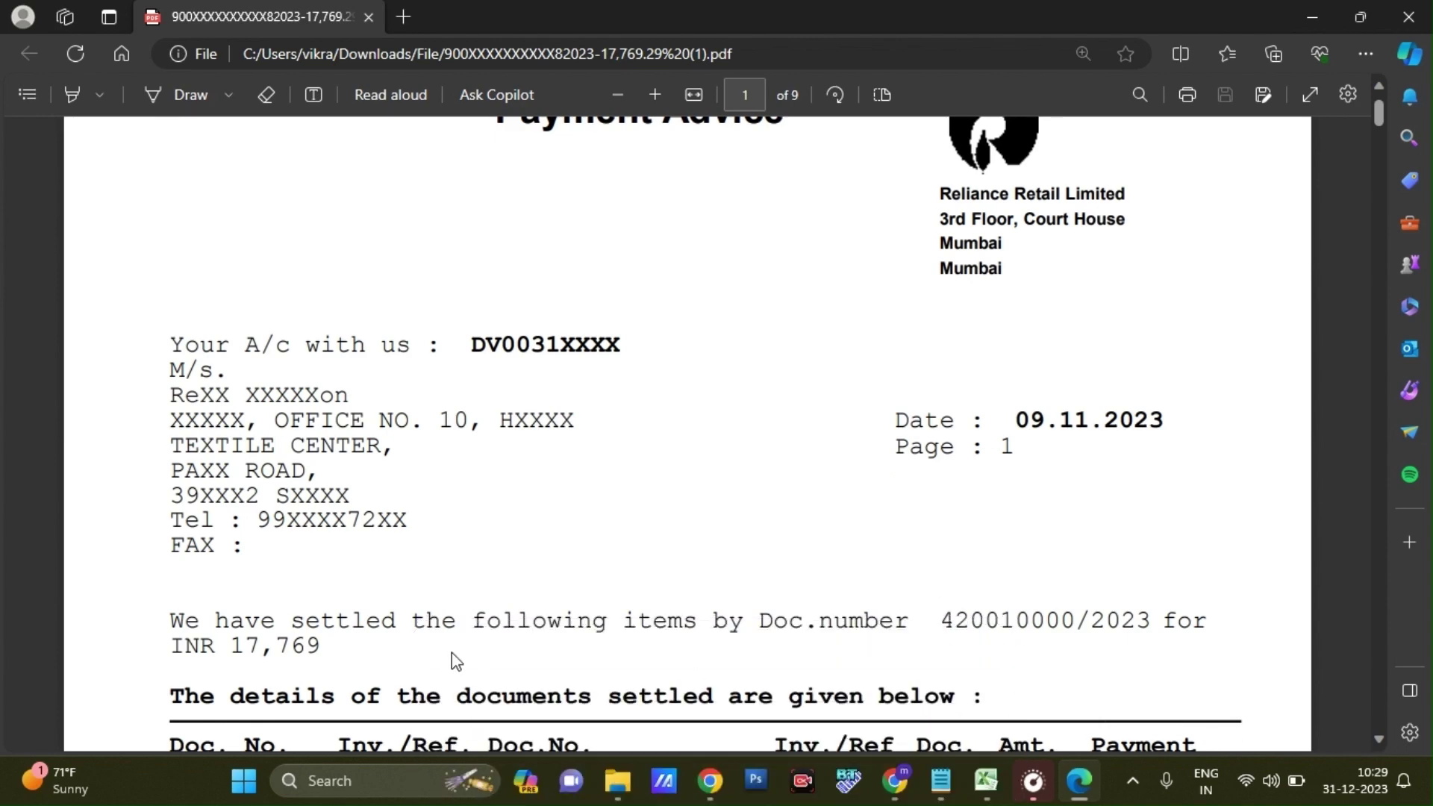
scroll(456, 661, down, 2)
scroll(471, 524, down, 3)
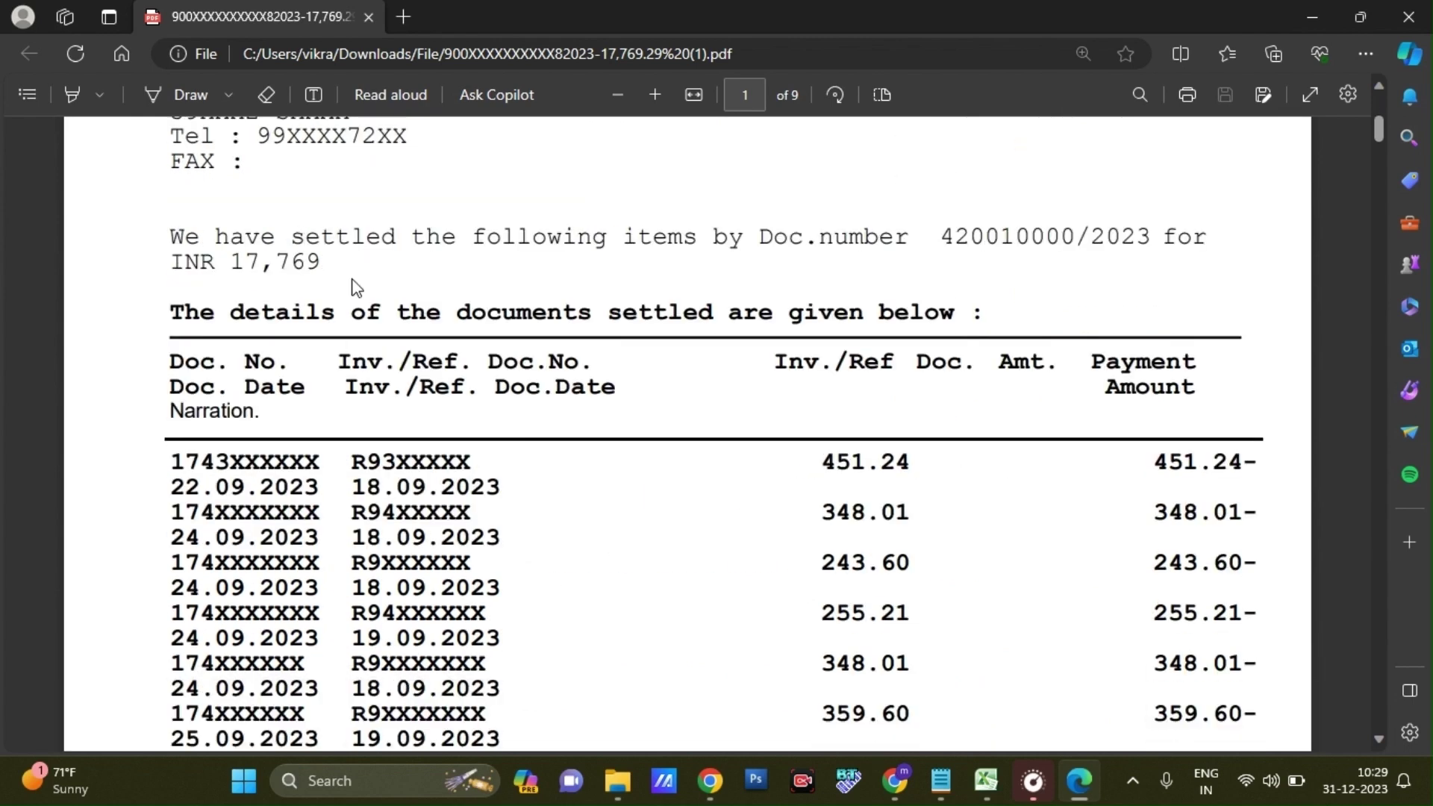
scroll(361, 498, down, 1)
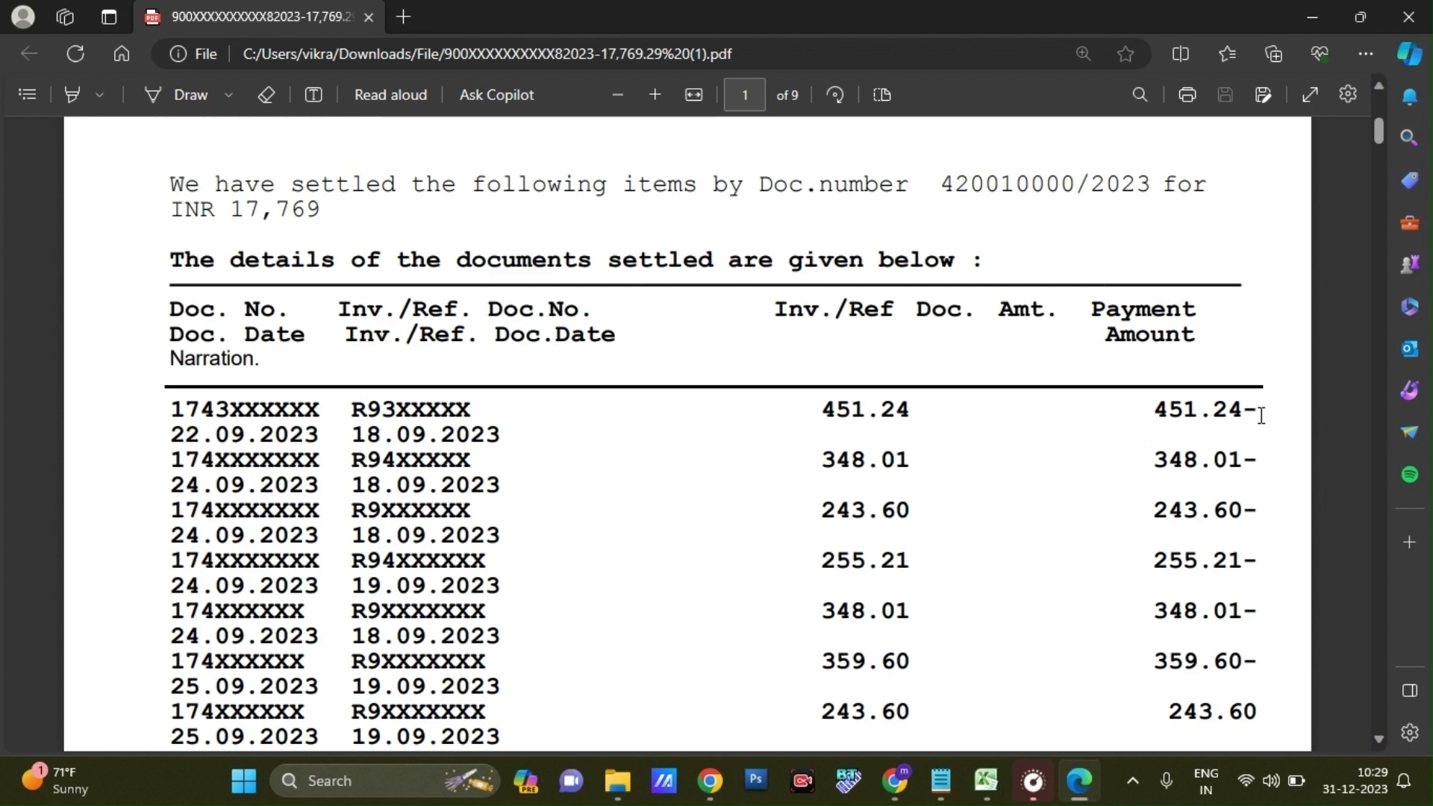
scroll(732, 509, down, 1)
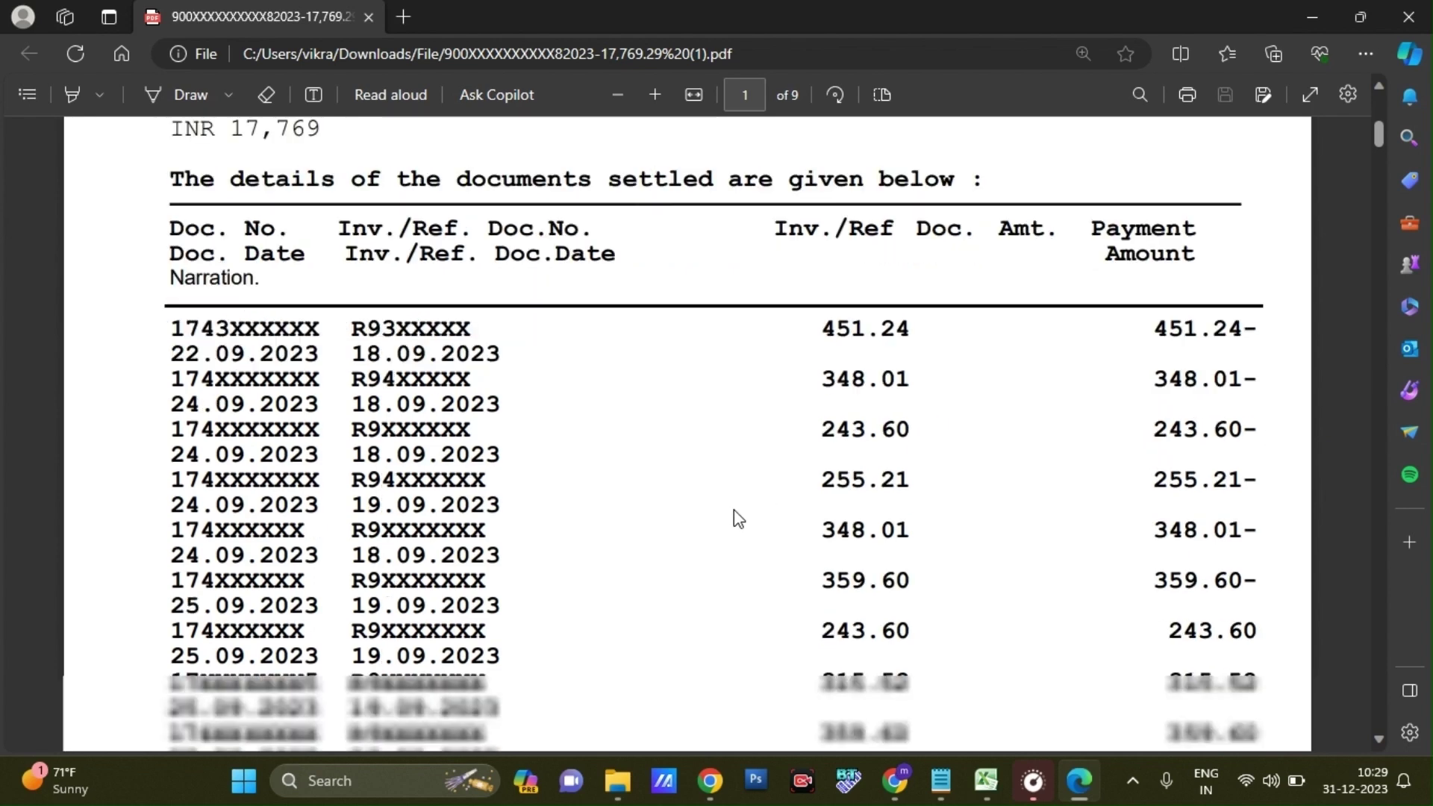
scroll(733, 509, down, 2)
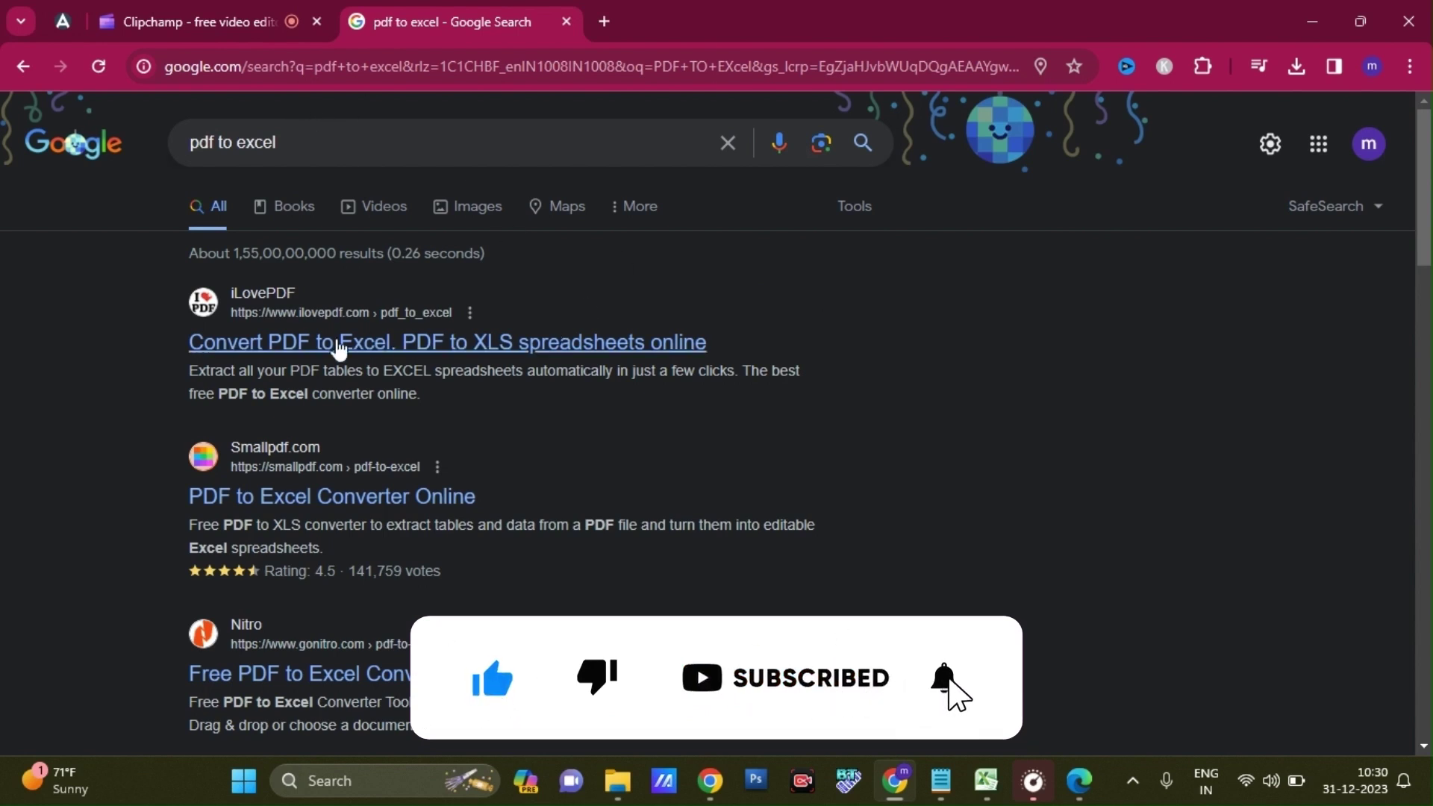
- Upload the Payment Advice PDF to iLovePDF, convert it to Excel and download the spreadsheet
click(314, 345)
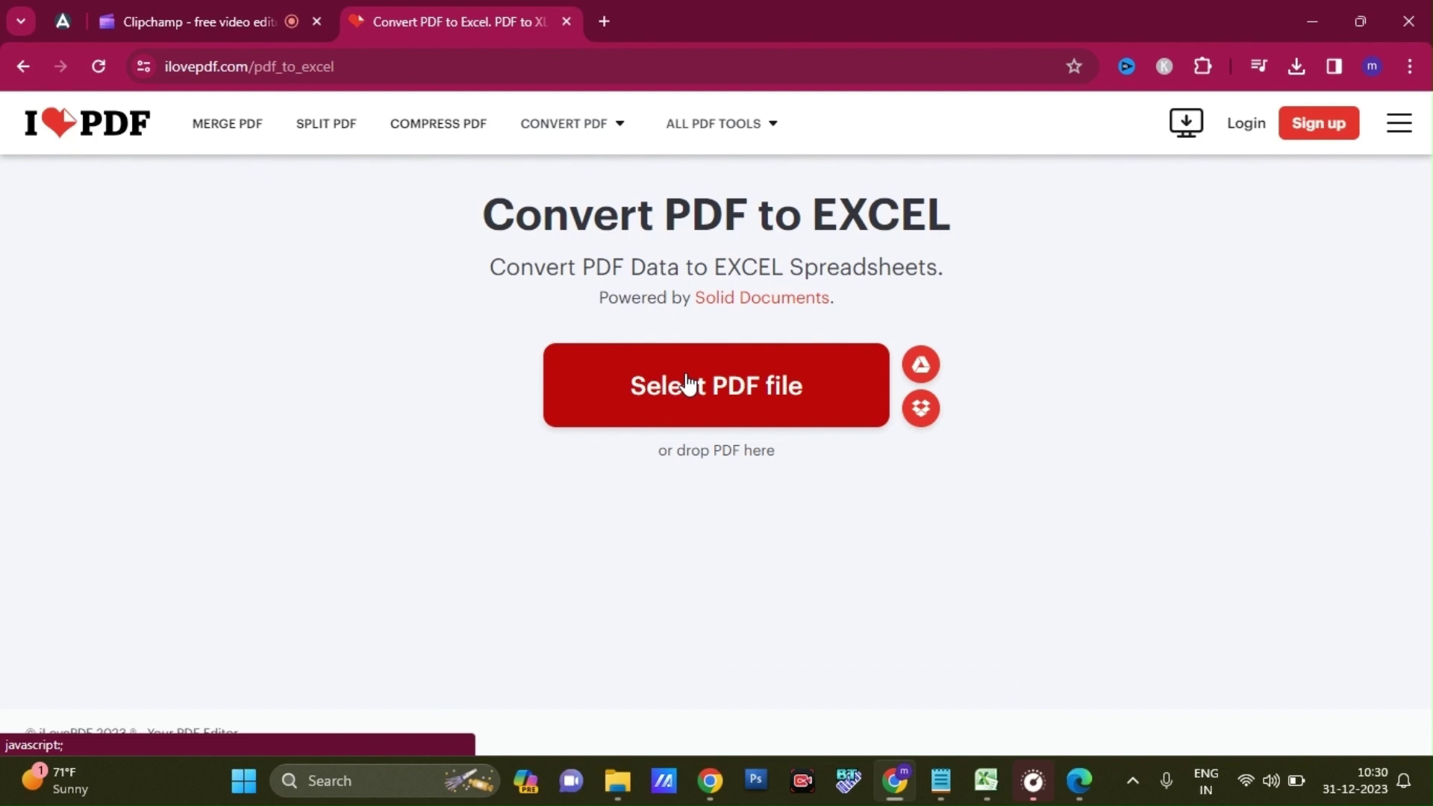
click(687, 385)
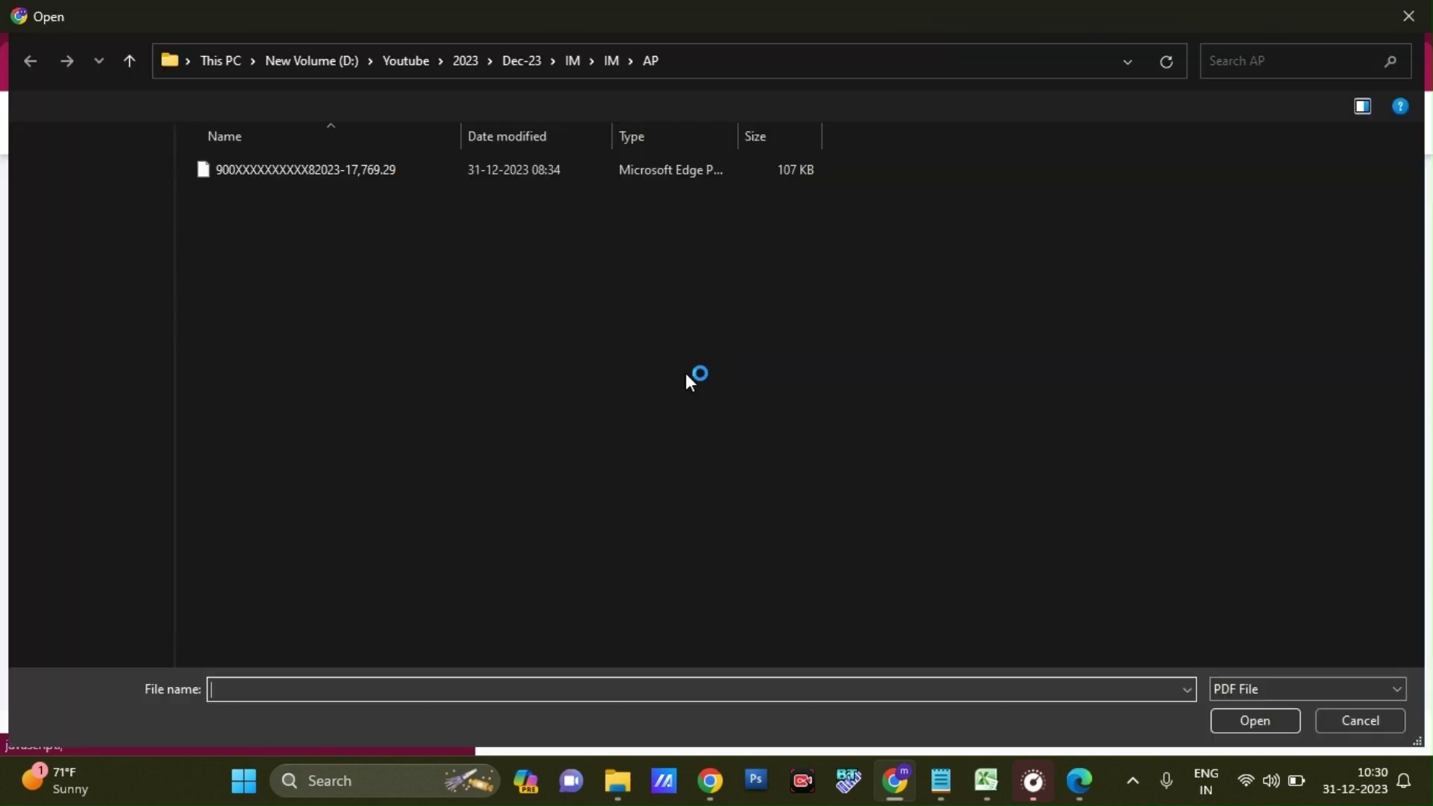
double_click(333, 170)
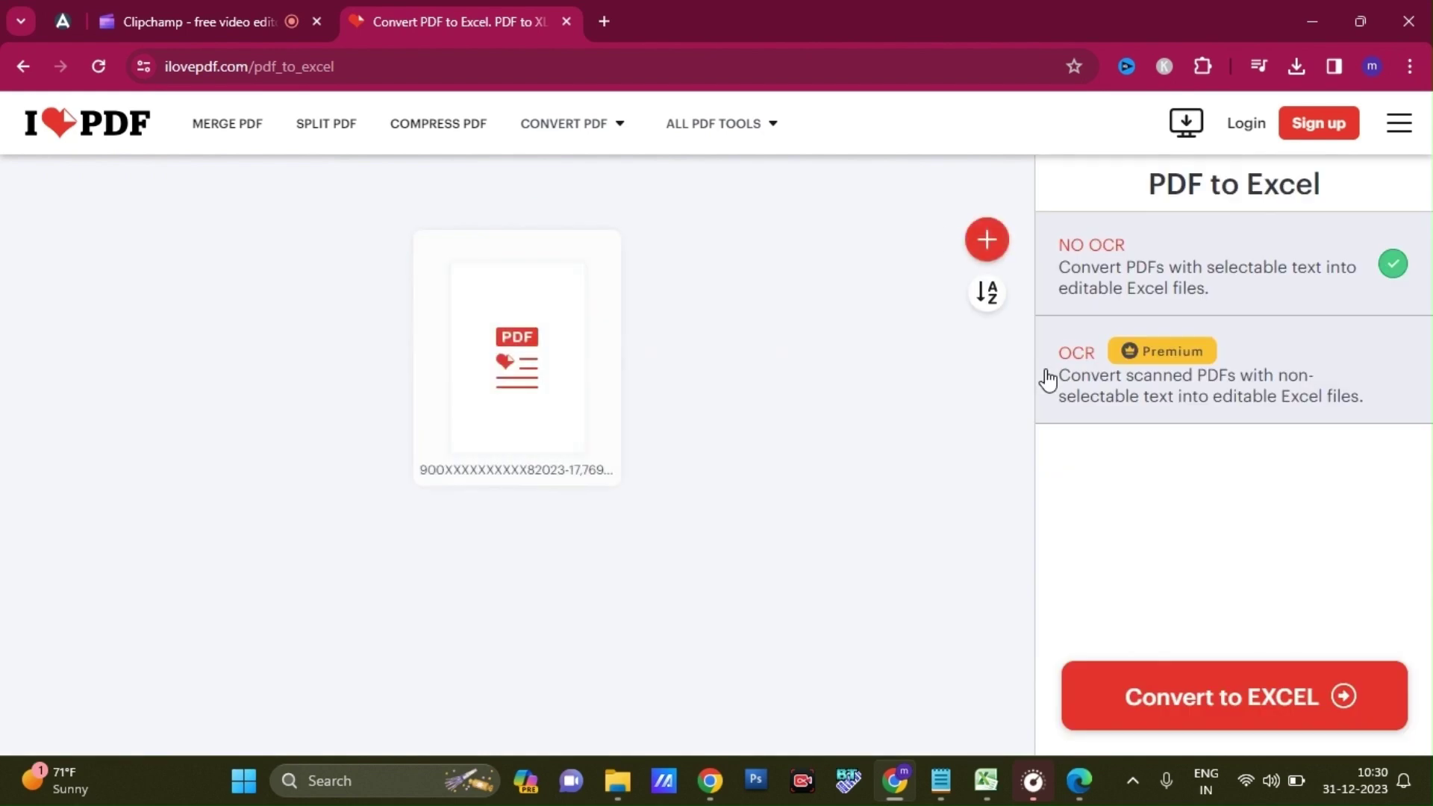
click(1265, 694)
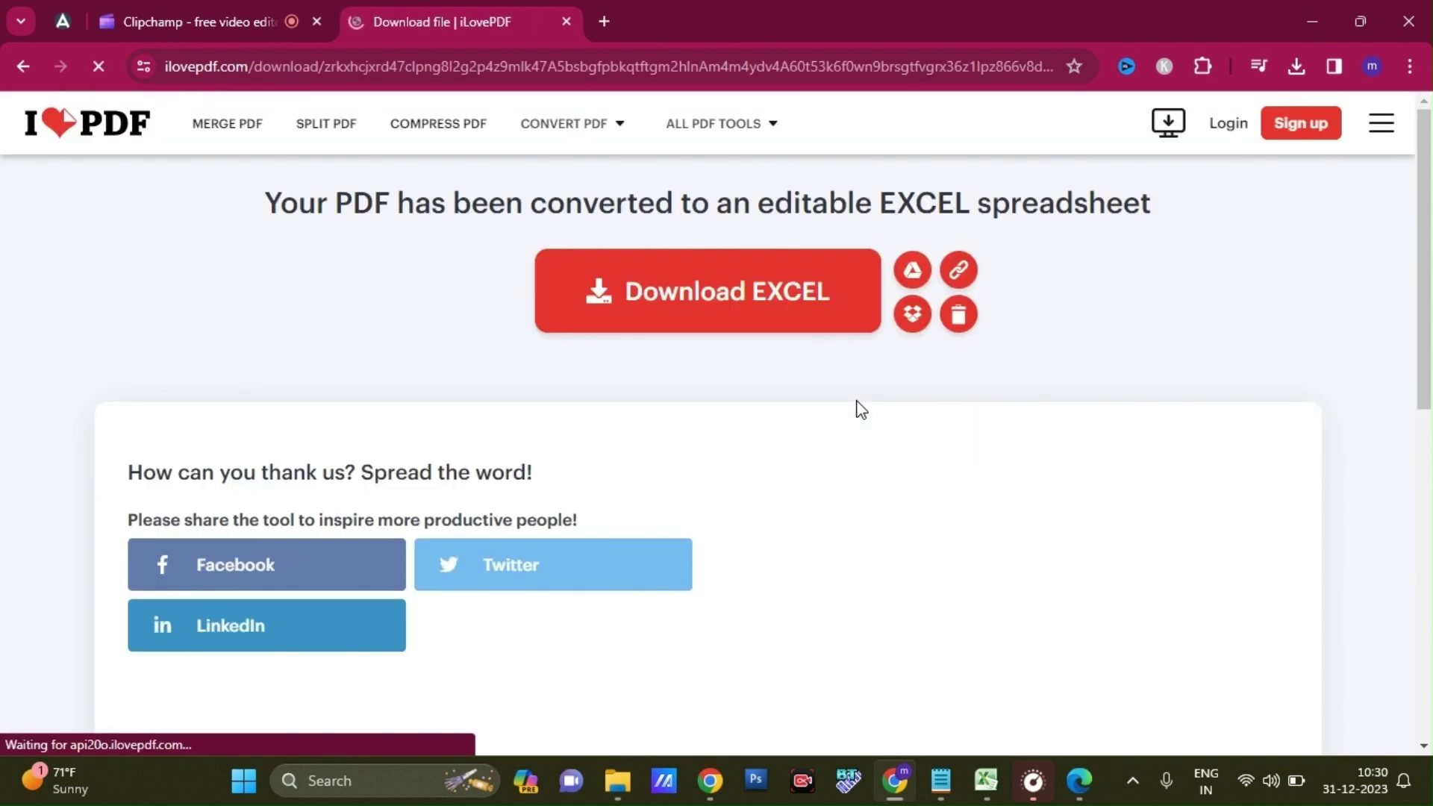
click(748, 316)
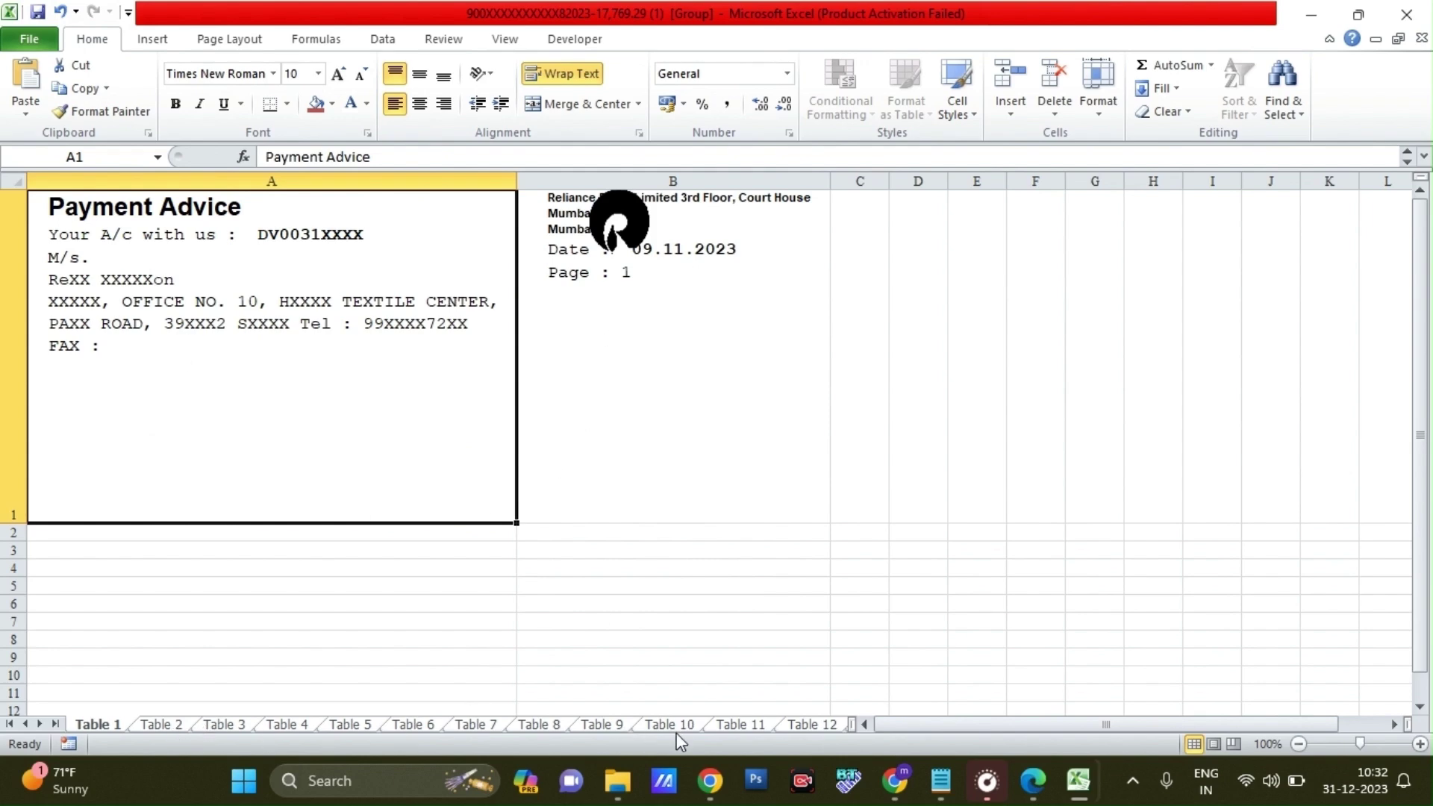
- Browse the converted sheets Table 1 through Table 4 to reach the document rows
click(157, 724)
click(113, 724)
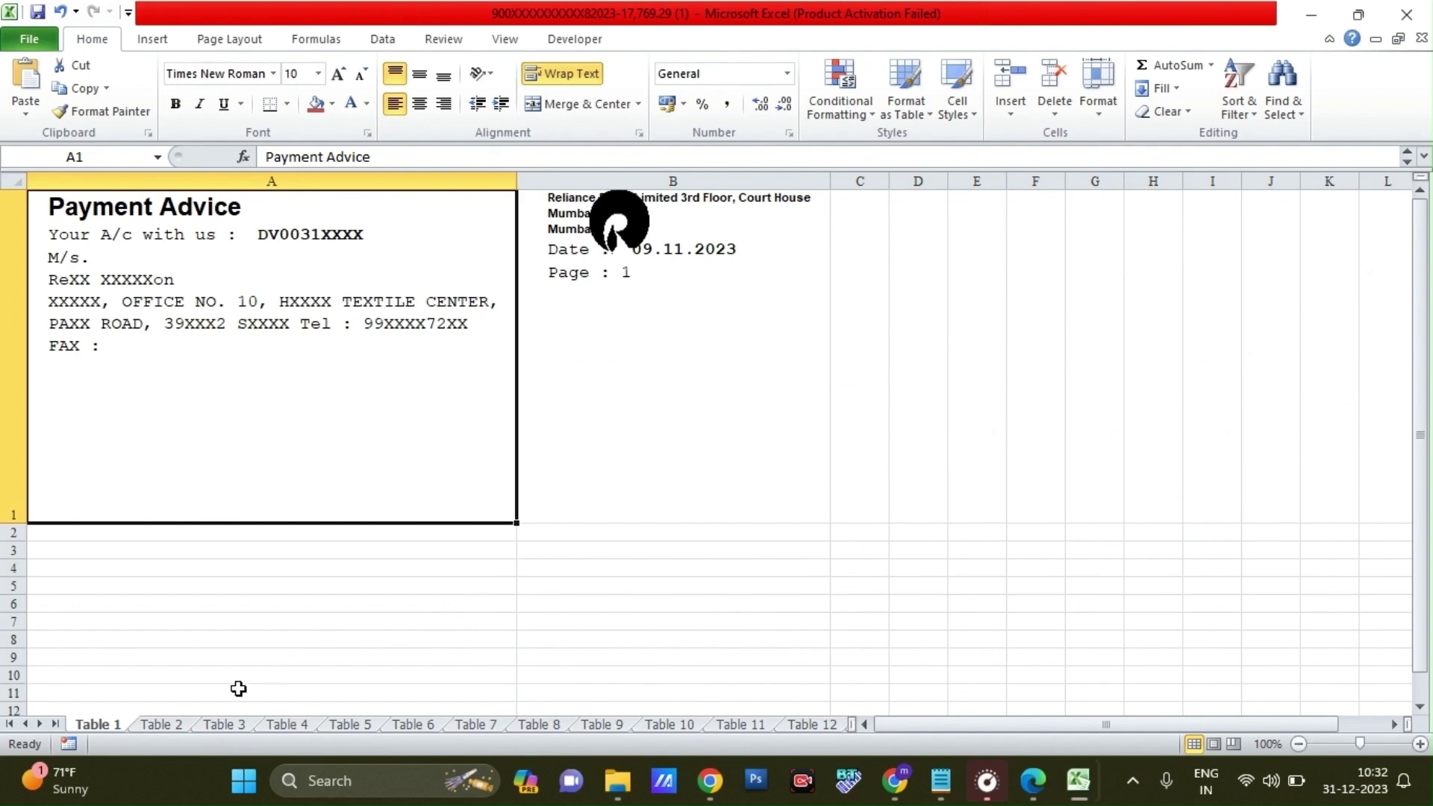
click(157, 722)
click(210, 728)
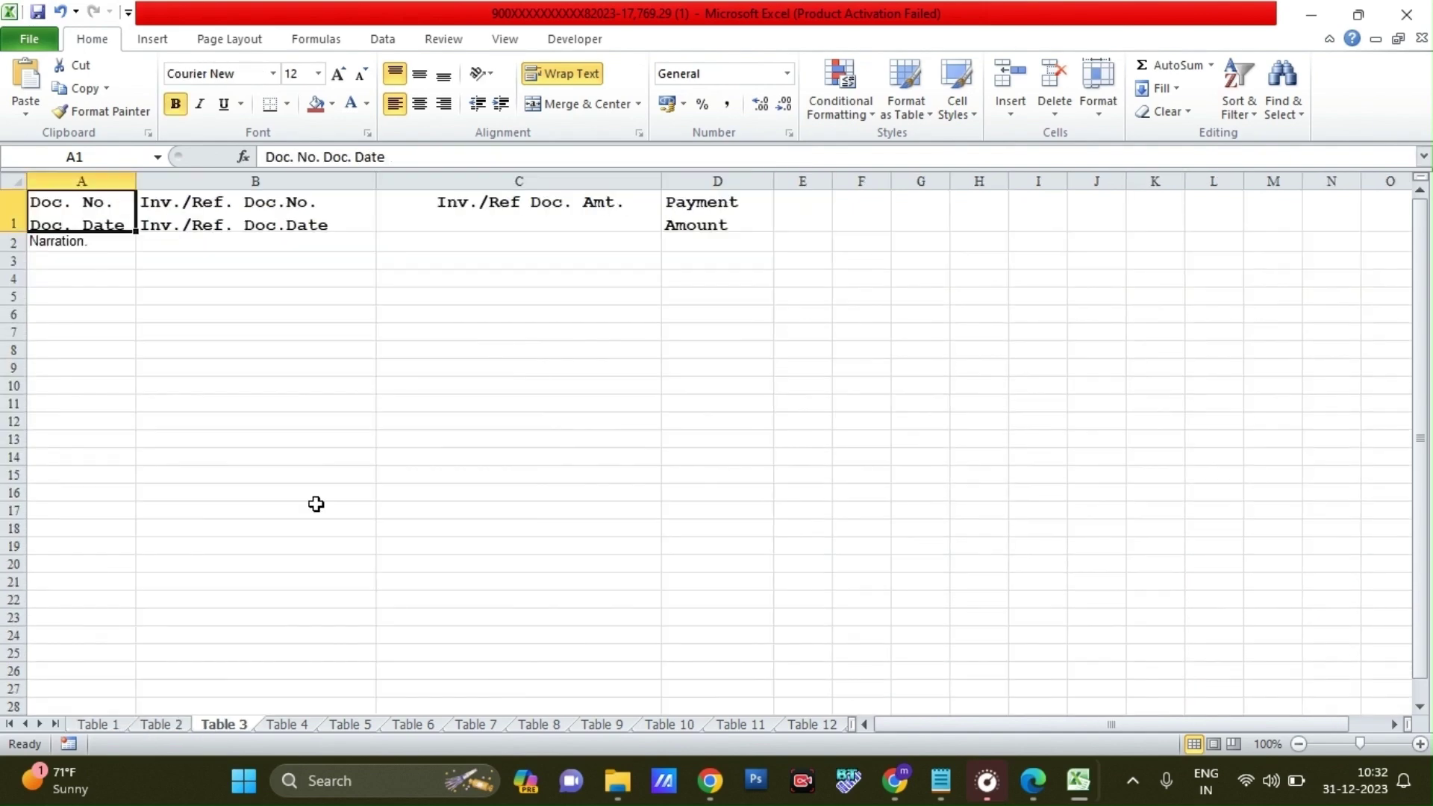
click(282, 727)
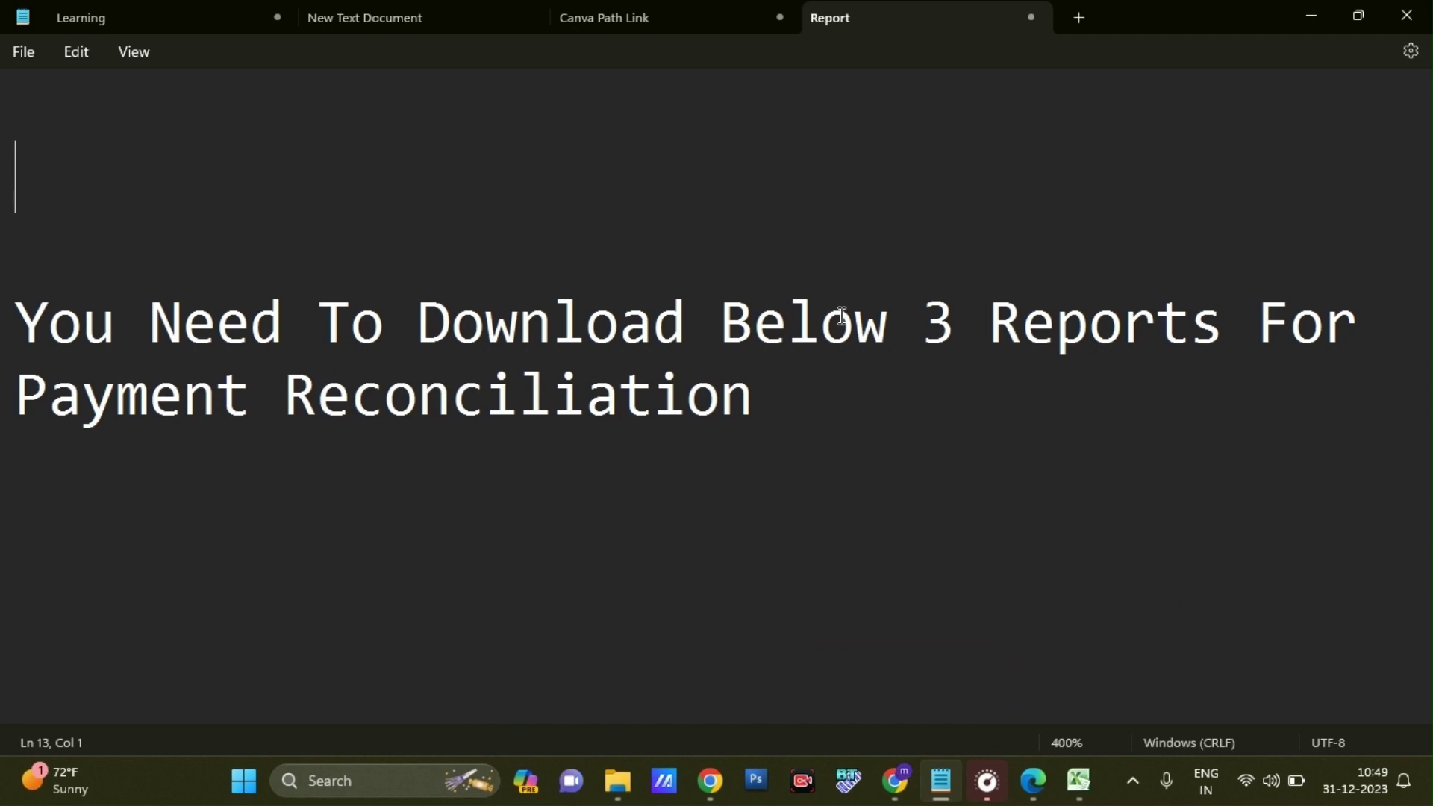
- Read through the note's three required reports, then bring up Seller Central's Reports page
key(Down)
key(Down)
key(Down)
key(Down)
key(Down)
key(Down)
key(Down)
key(Down)
key(Down)
key(Down)
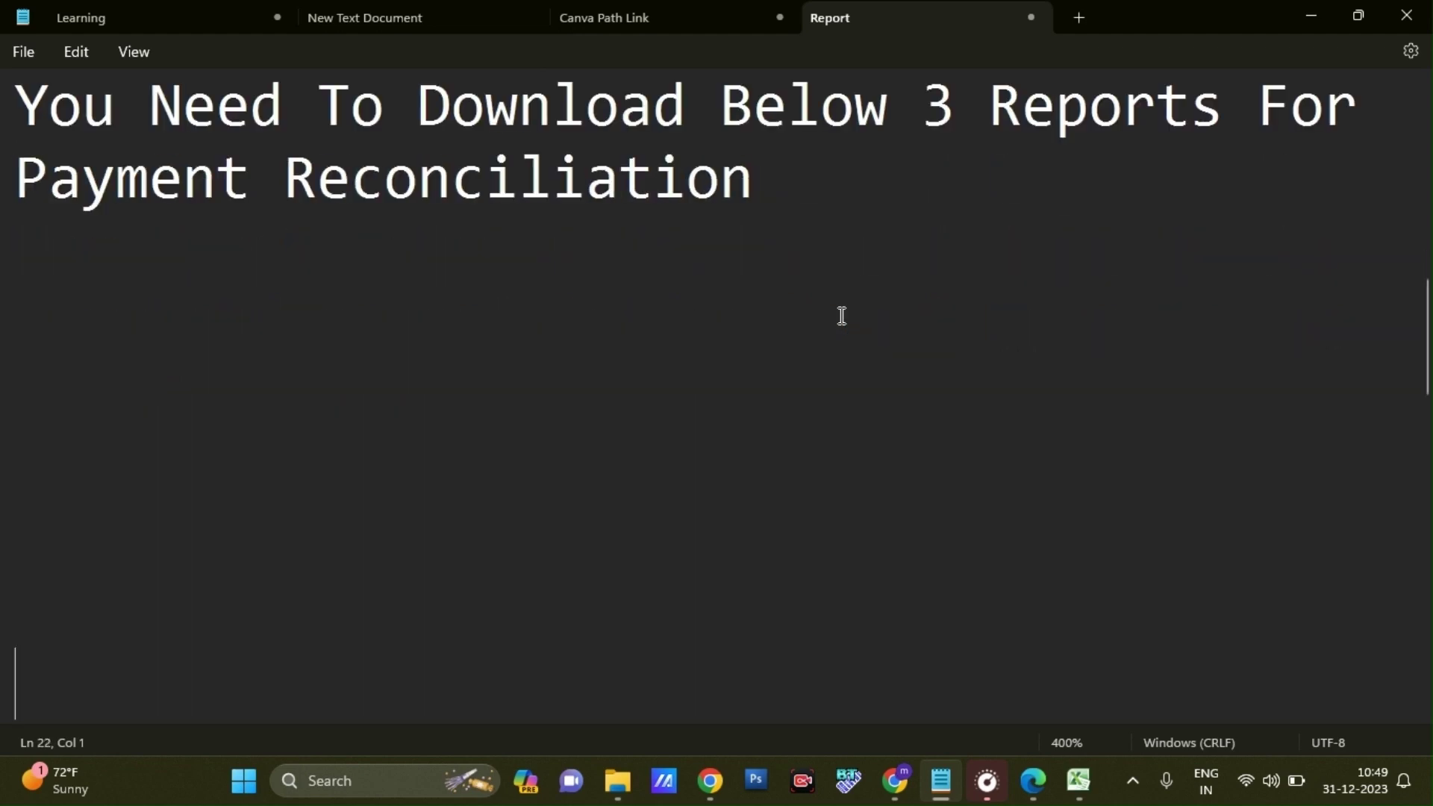
key(Down)
key(Down)
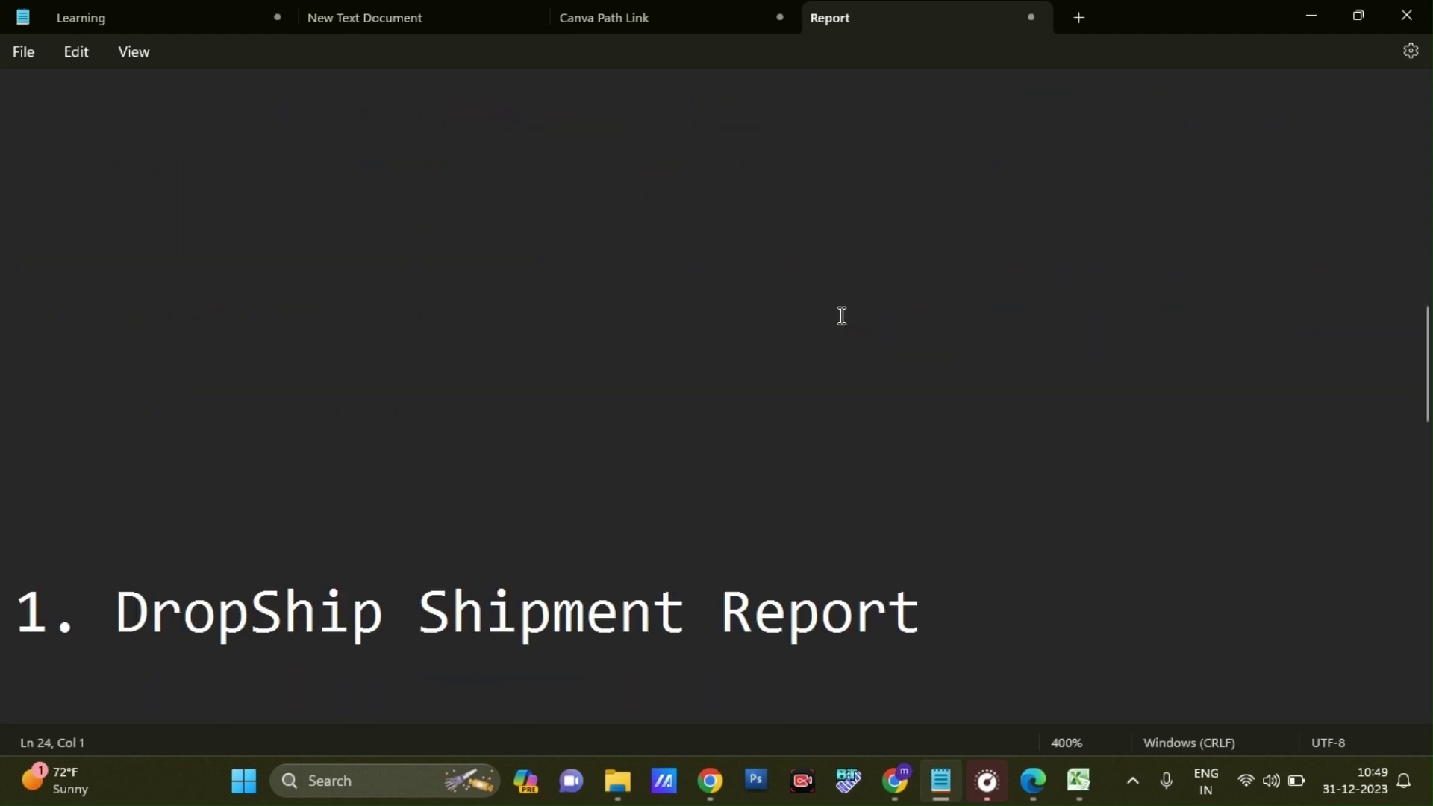
key(Down)
key(Down)
key(Down)
key(Down)
key(Down)
key(Down)
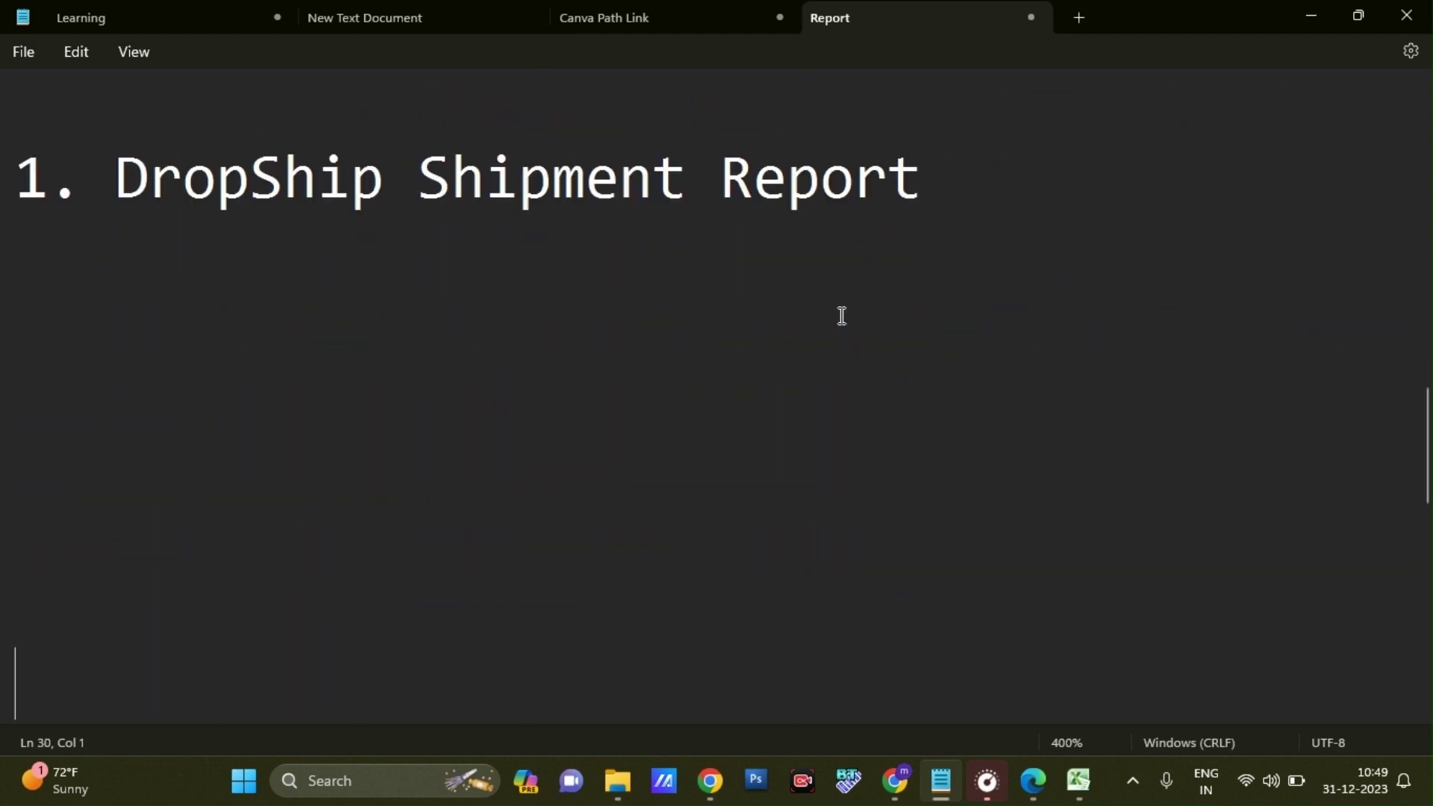
key(Down)
key(Down)
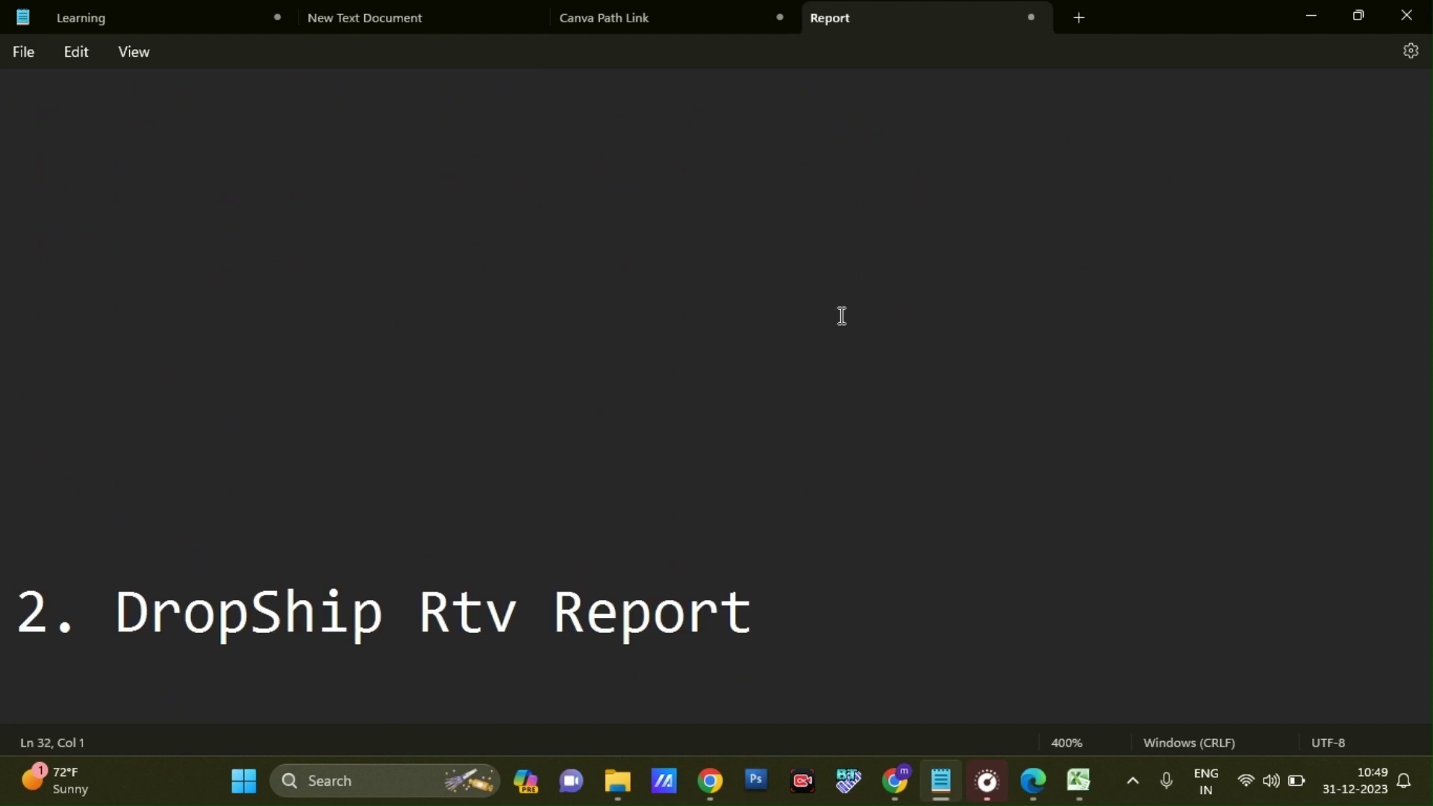
key(Down)
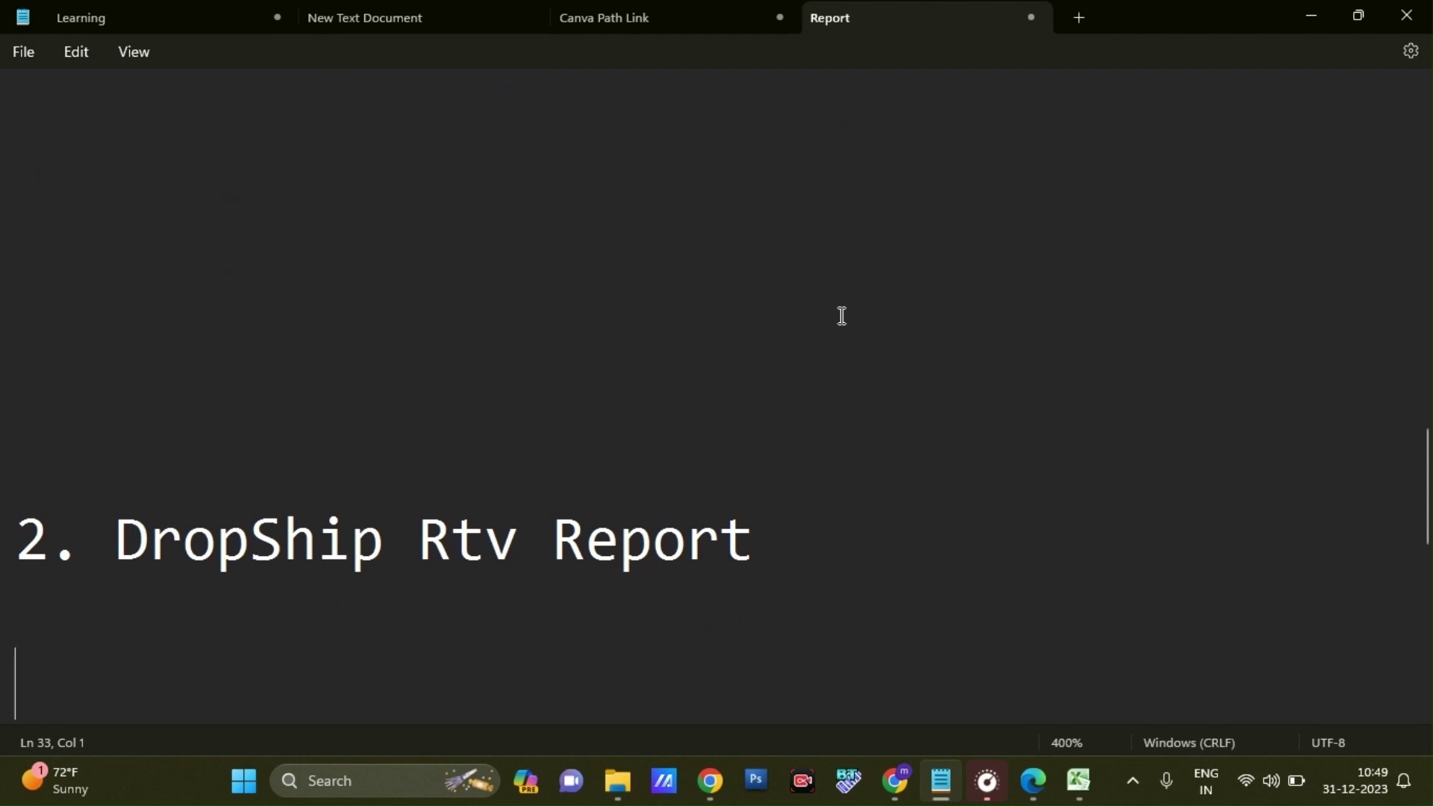
key(Down)
key(Down)
key(Down)
key(Down)
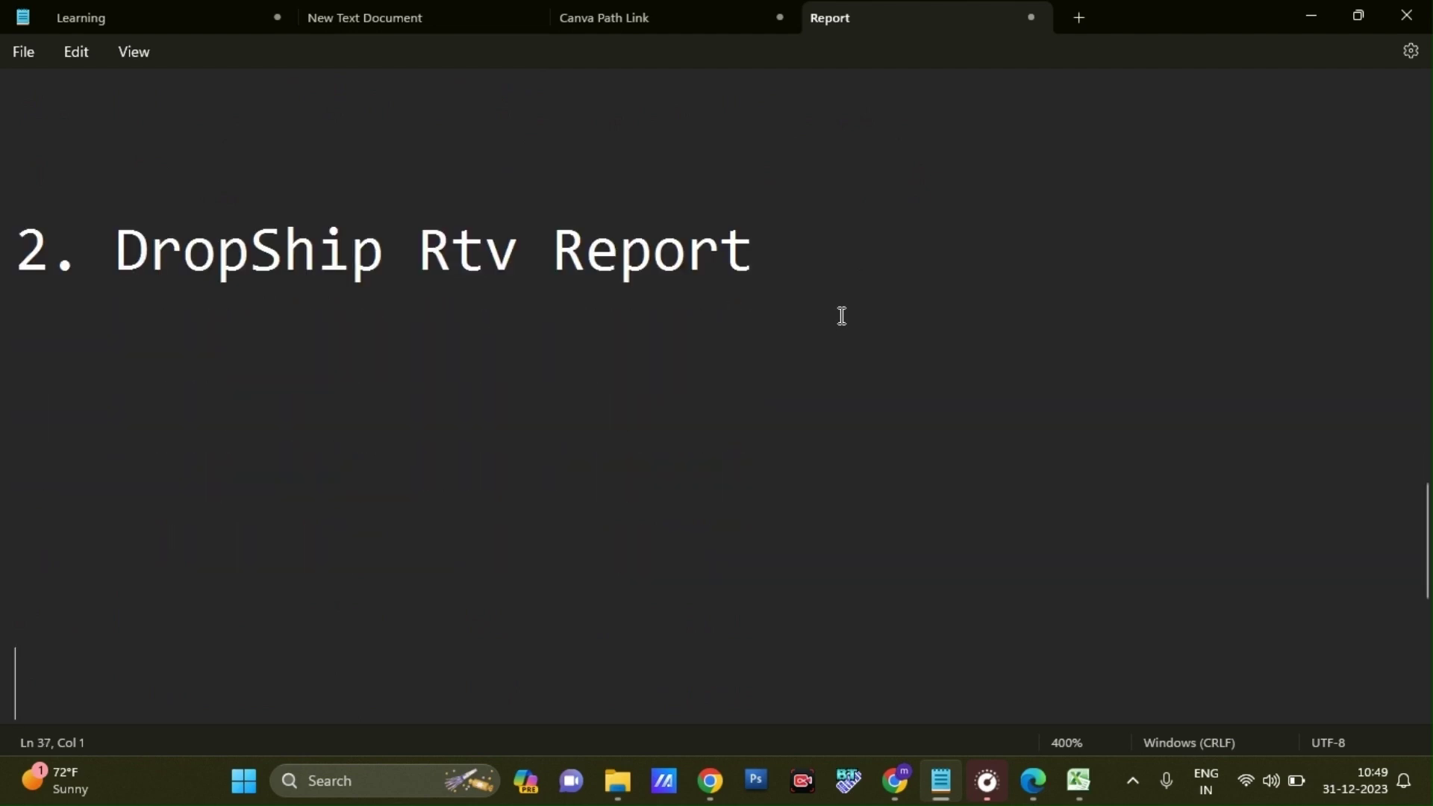
key(Down)
key(Down)
key(Down)
key(Down)
key(Down)
key(Down)
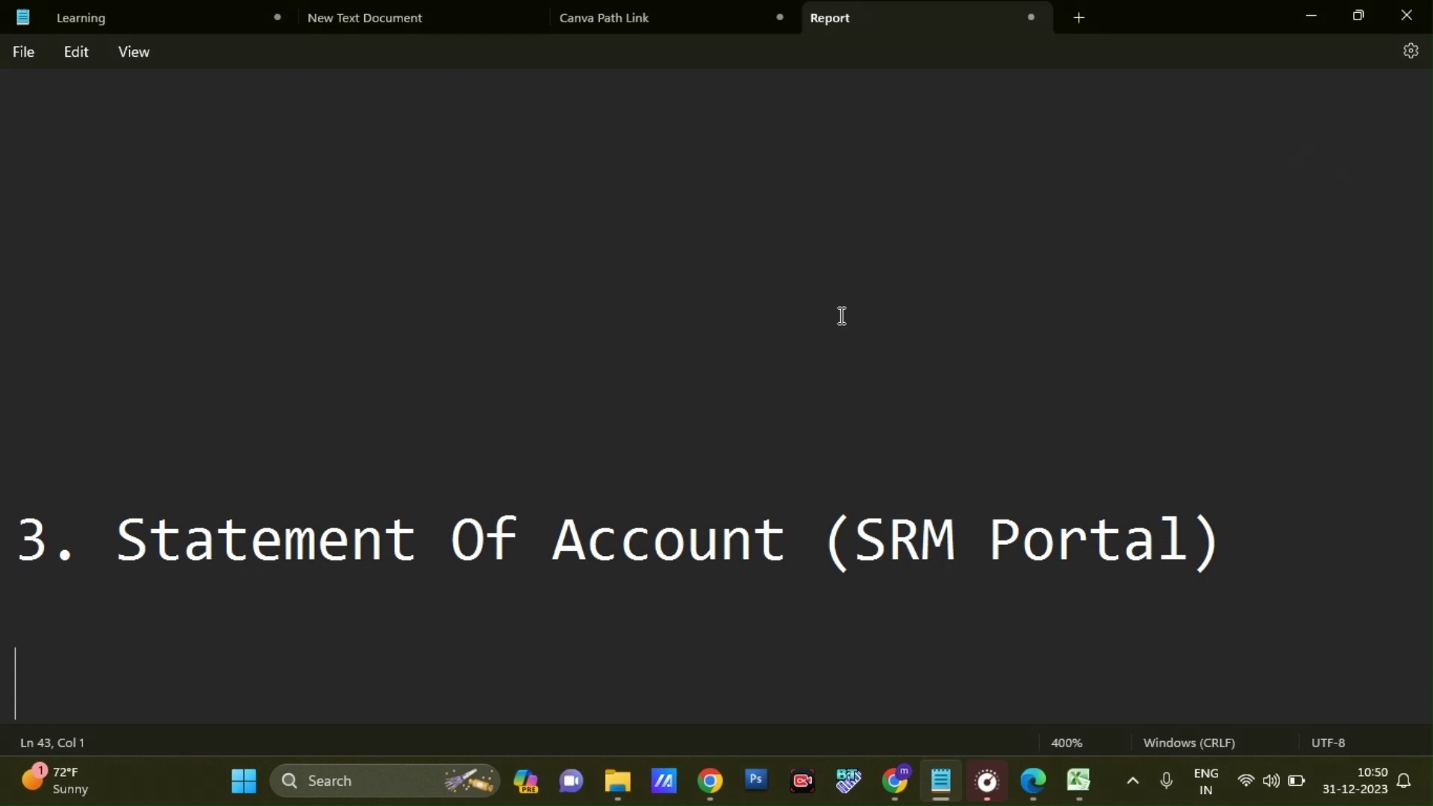
key(alt+Tab)
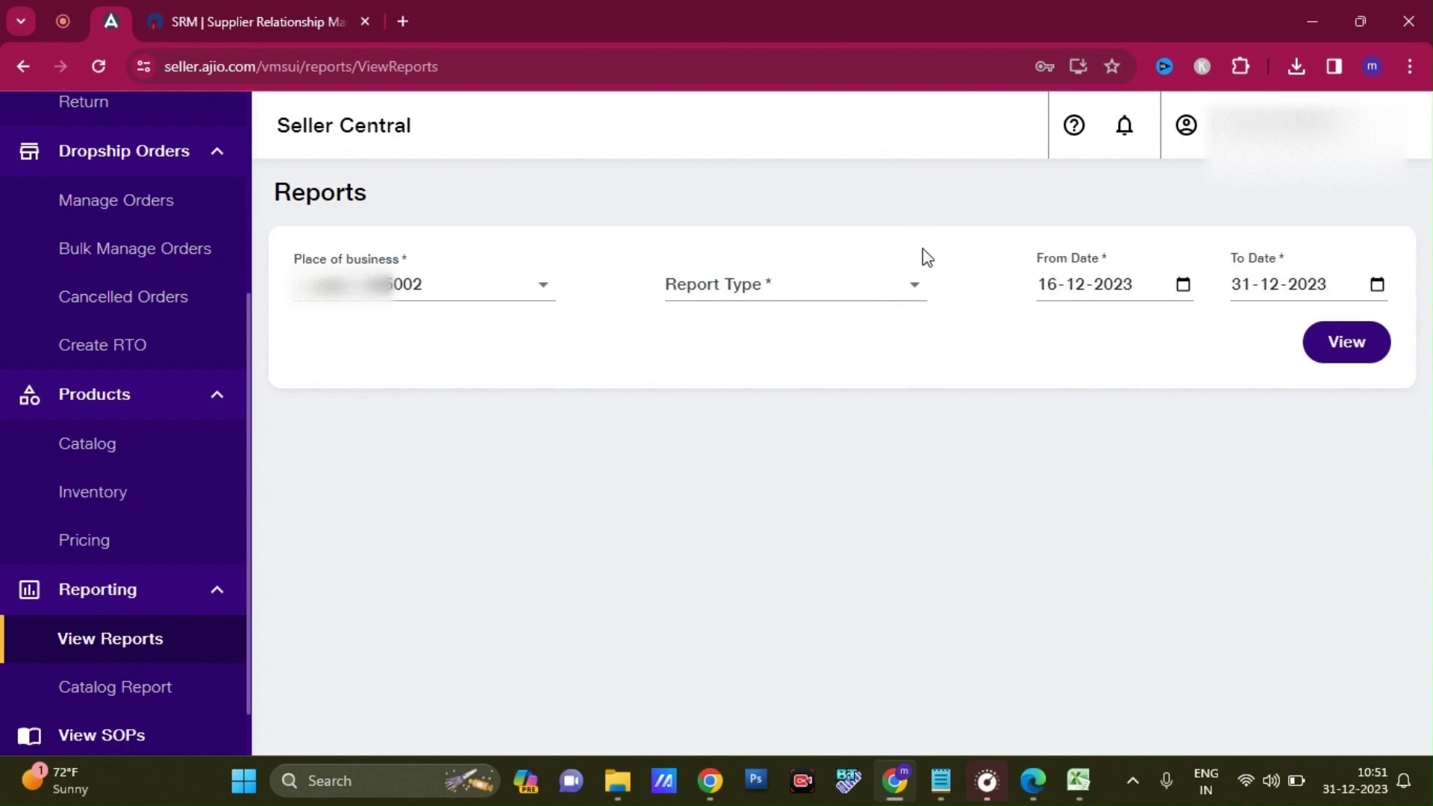
- Choose Dropship Shipment Report as the report type
click(910, 288)
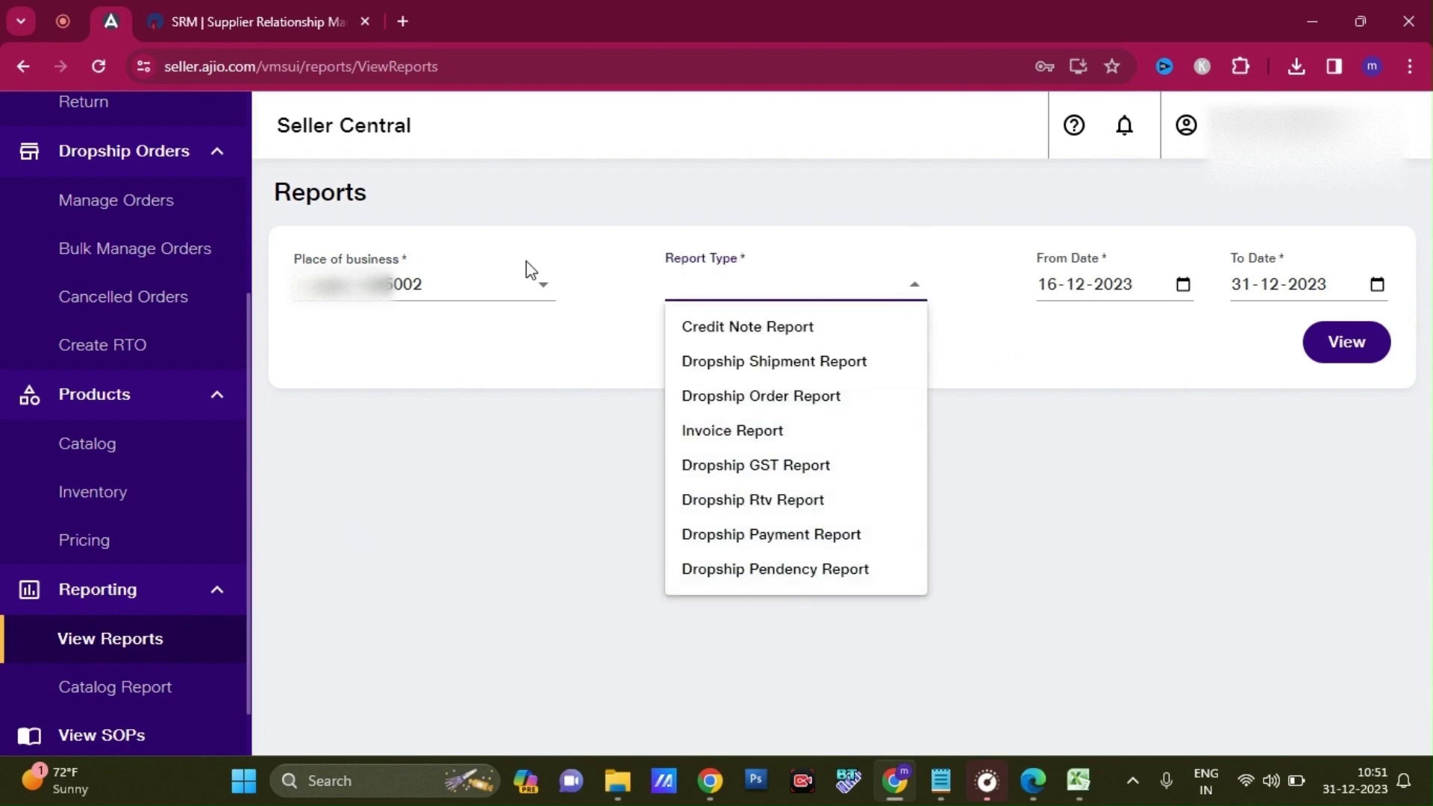
click(516, 293)
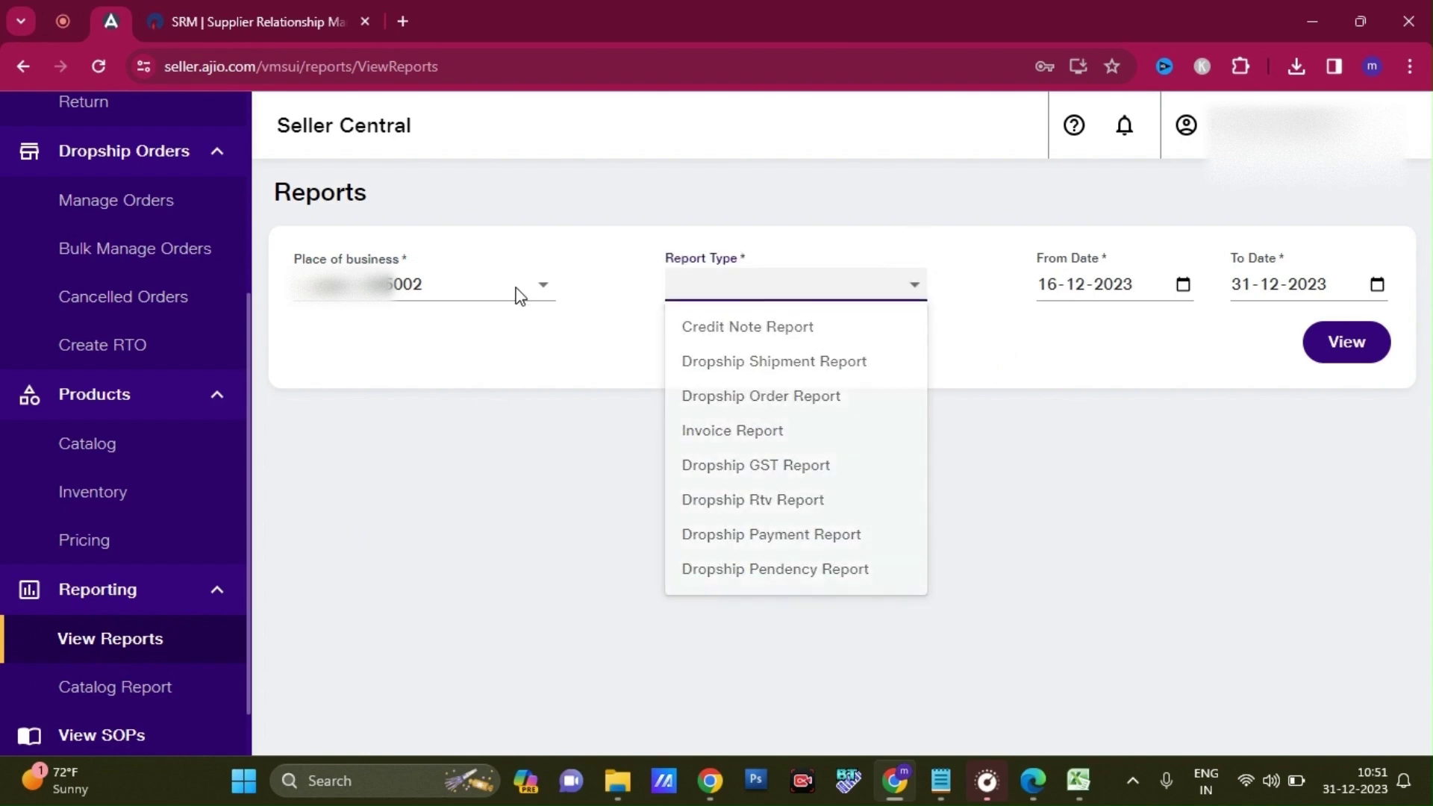
click(789, 291)
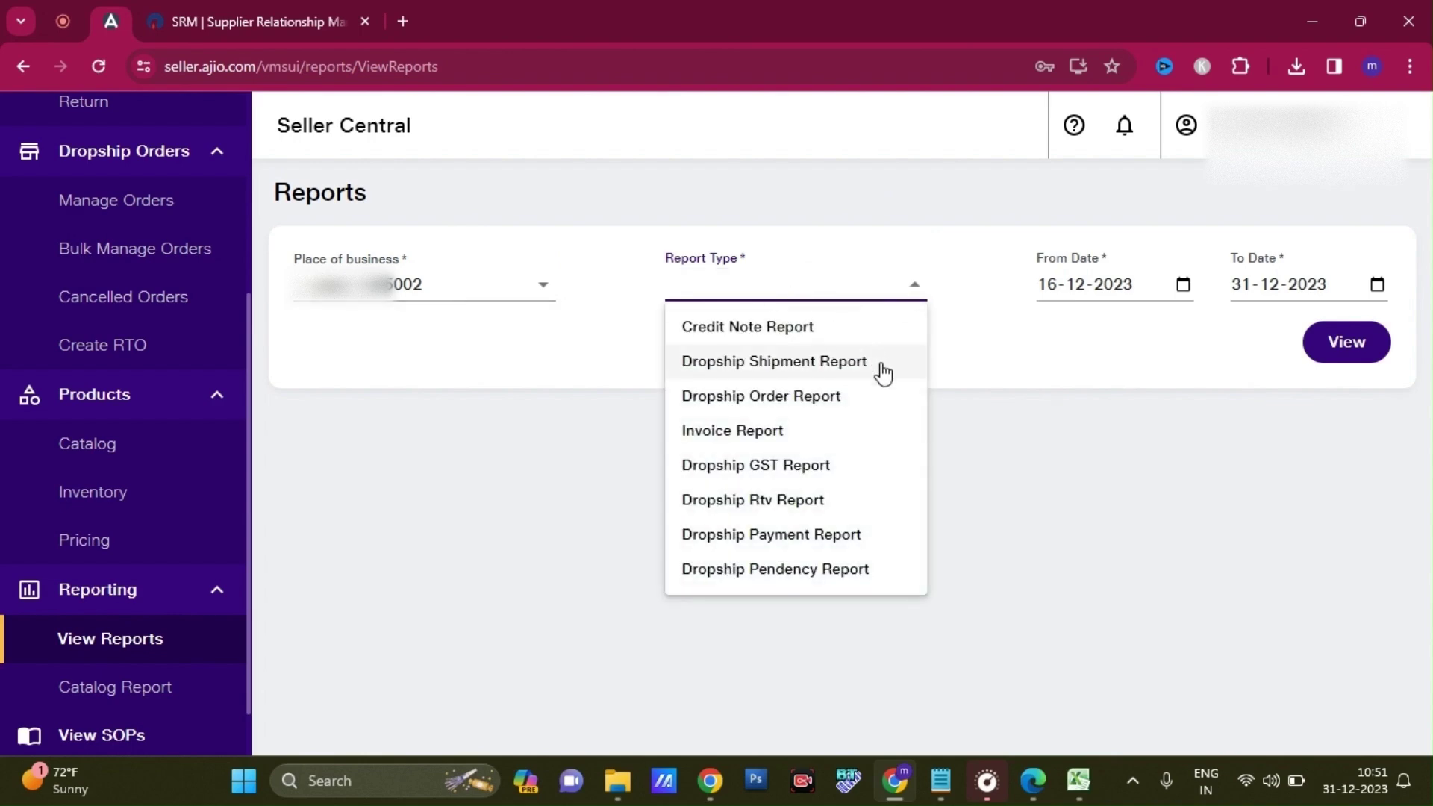
click(757, 366)
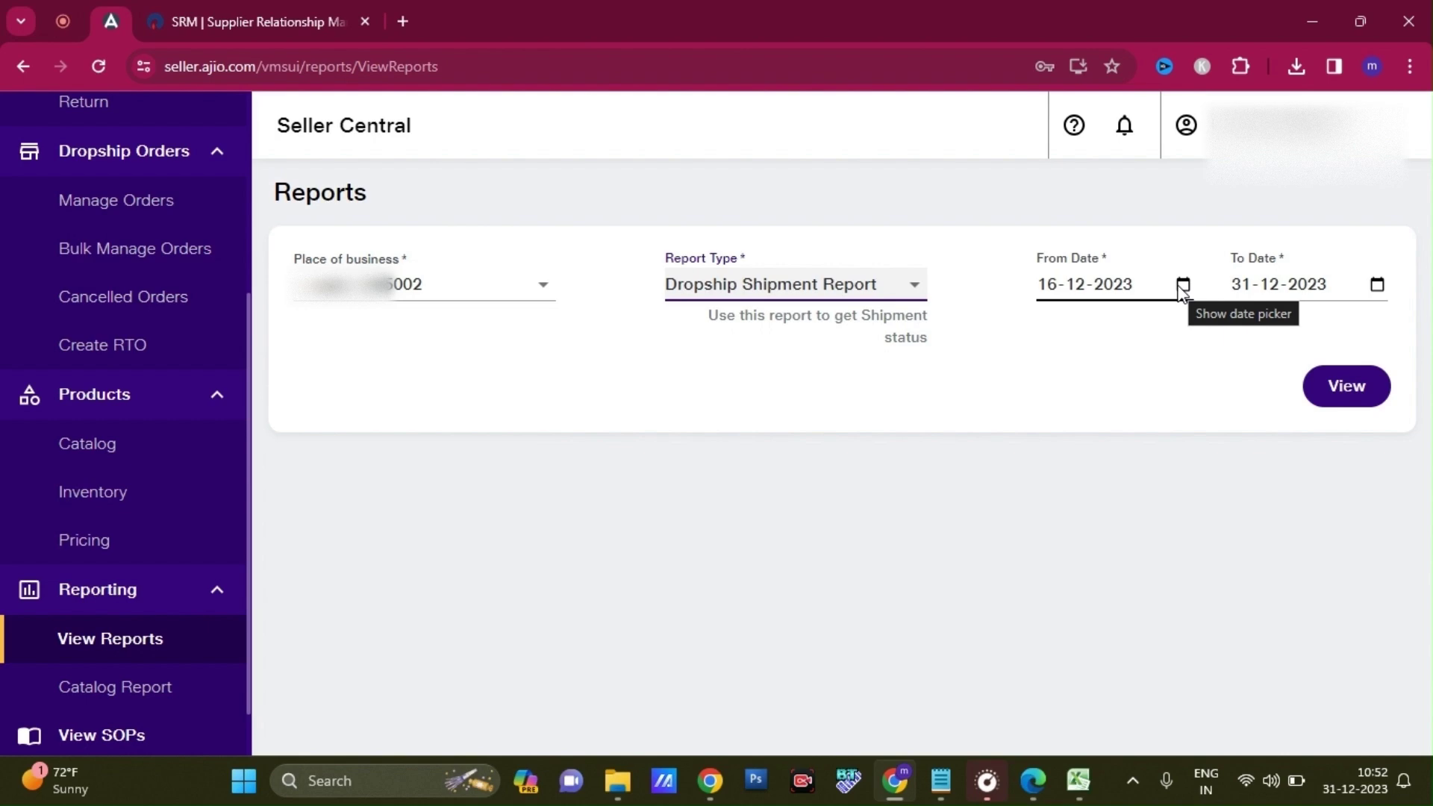
- Try picking 01-09-2023 as the From Date, then close the To Date calendar unset
click(1181, 286)
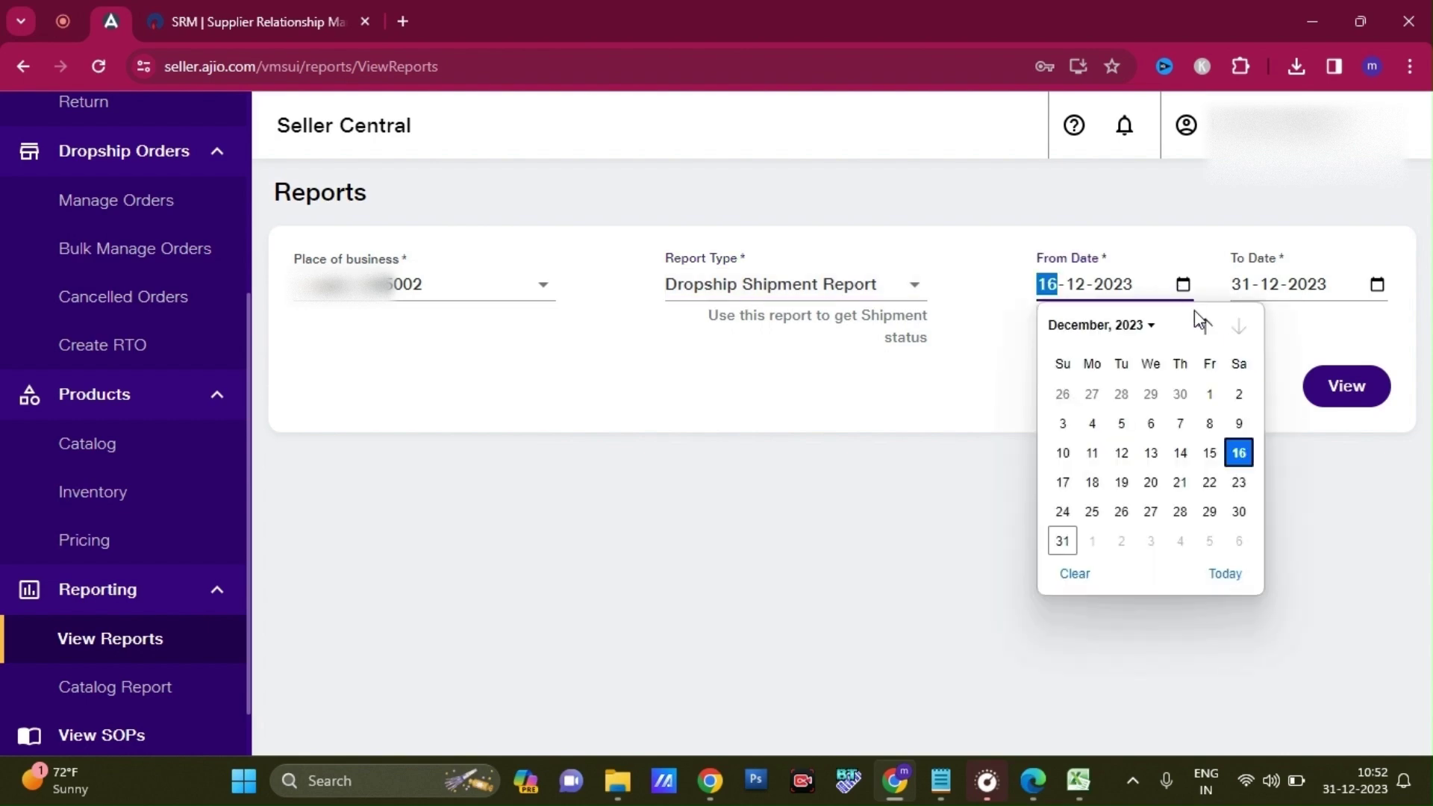
click(1204, 326)
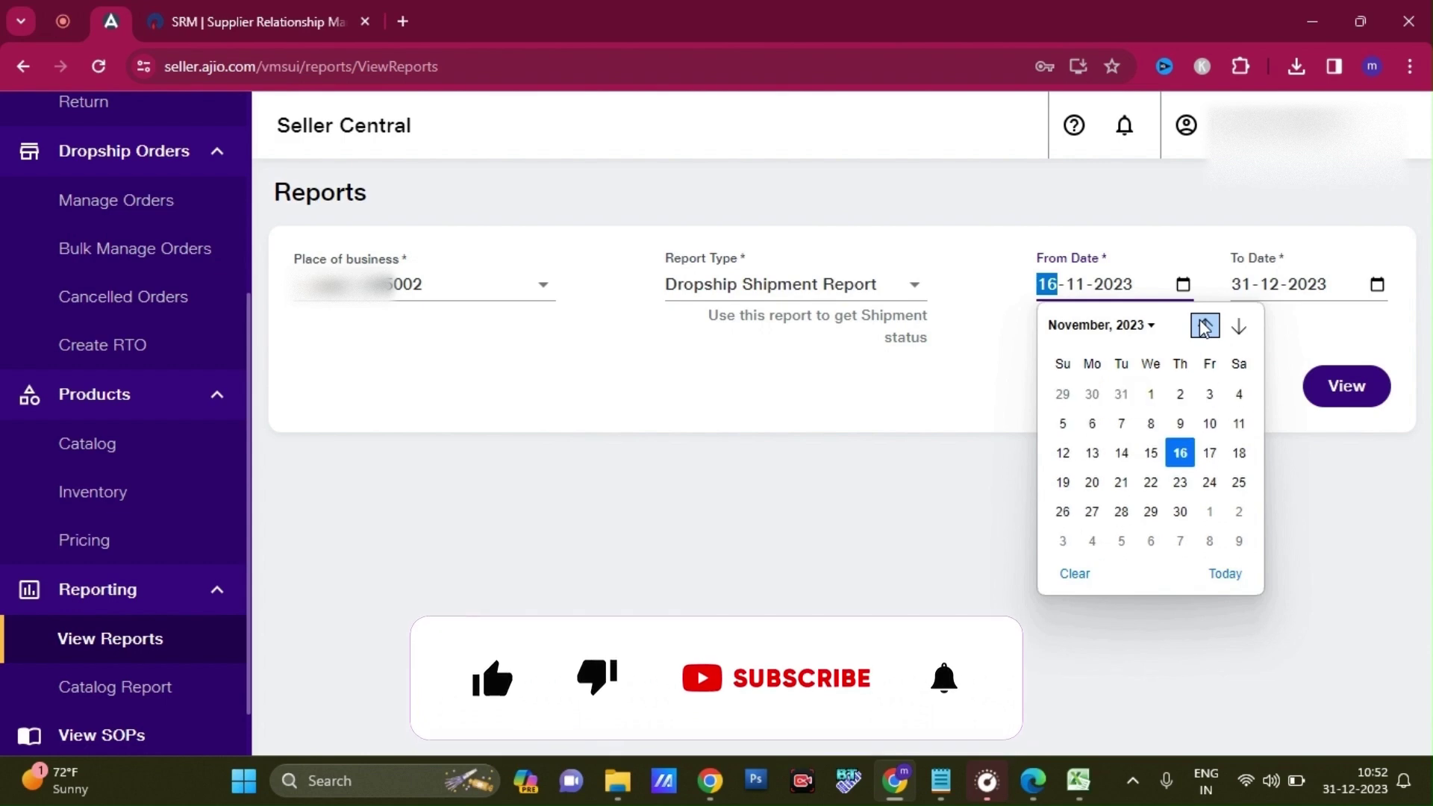
click(1204, 326)
click(1204, 326)
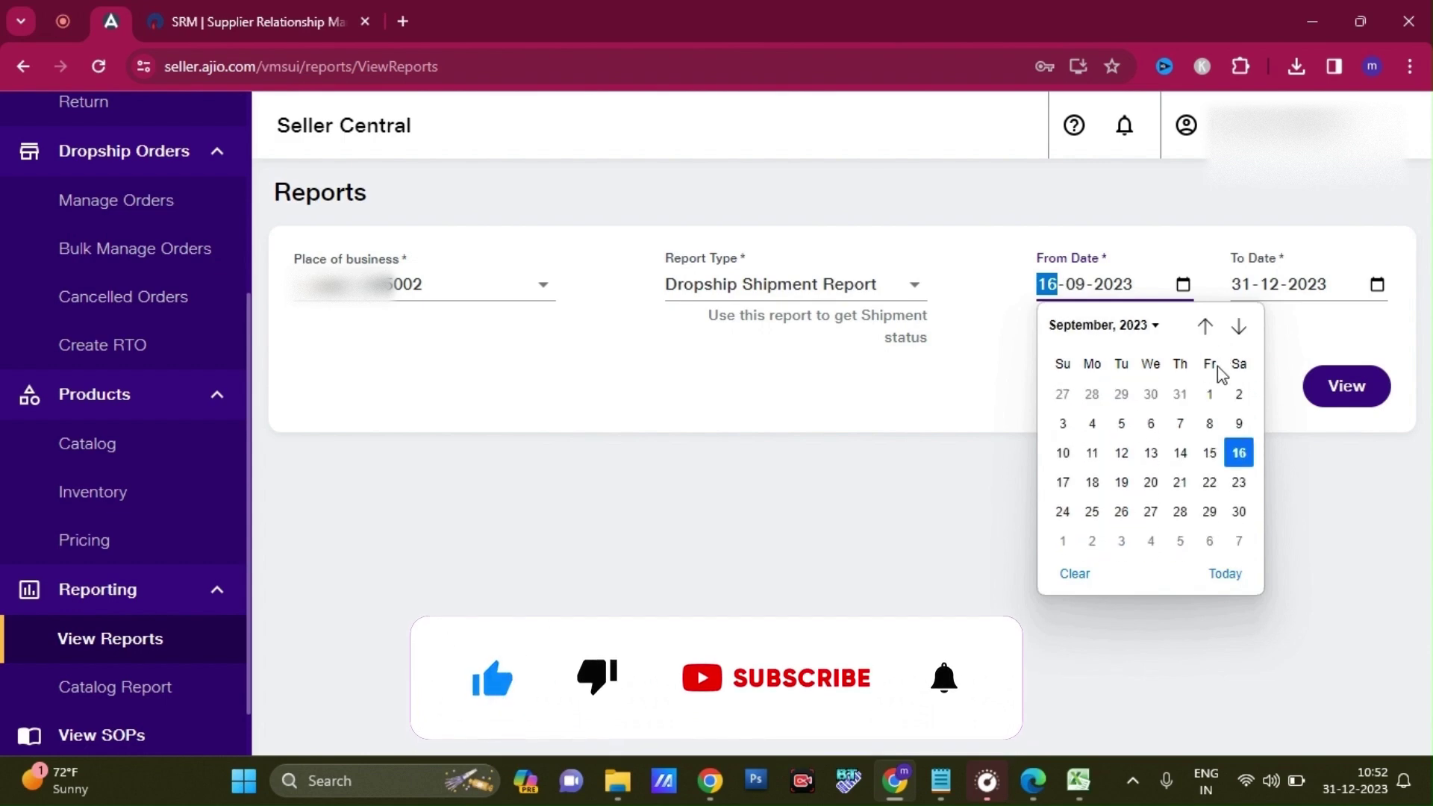
click(1209, 394)
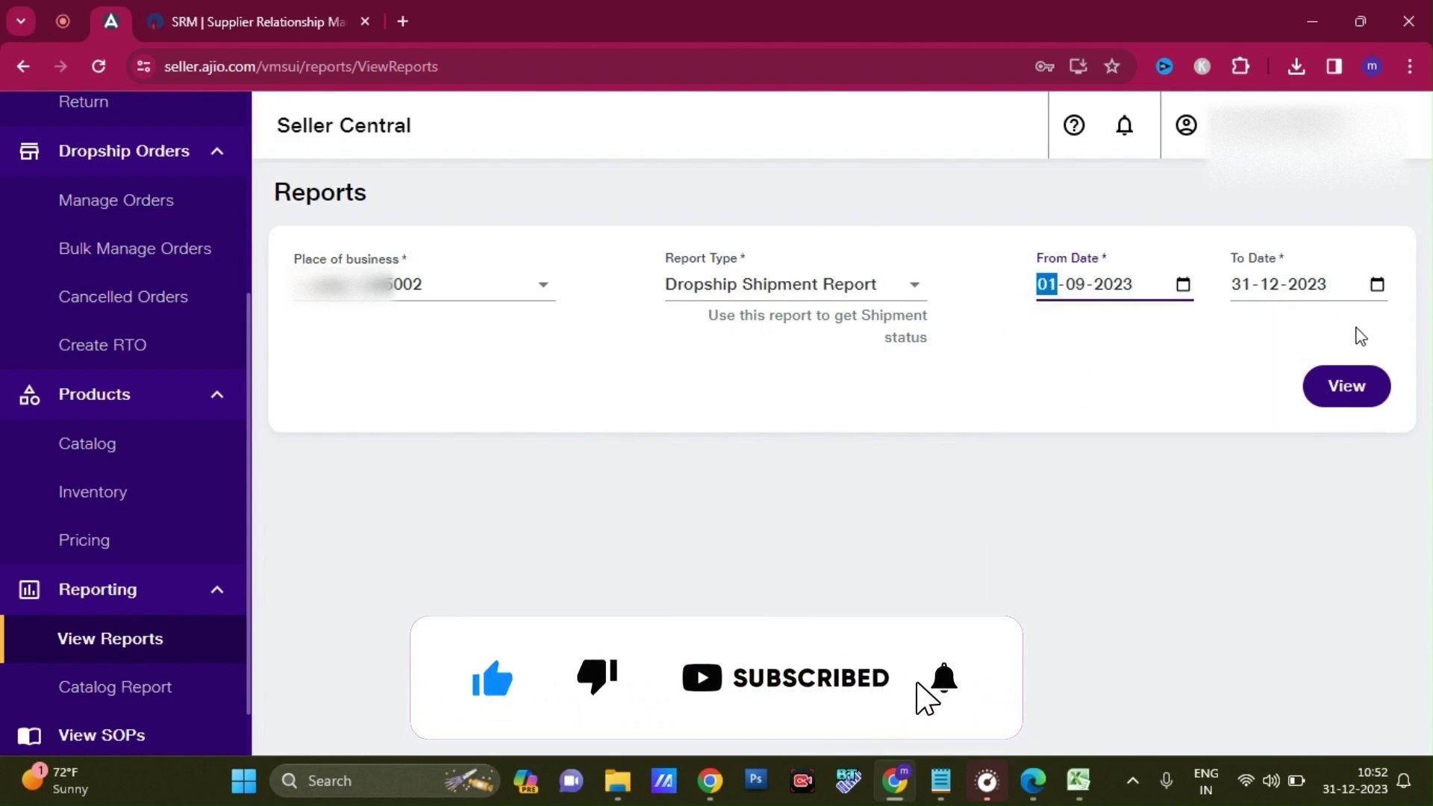
click(1376, 286)
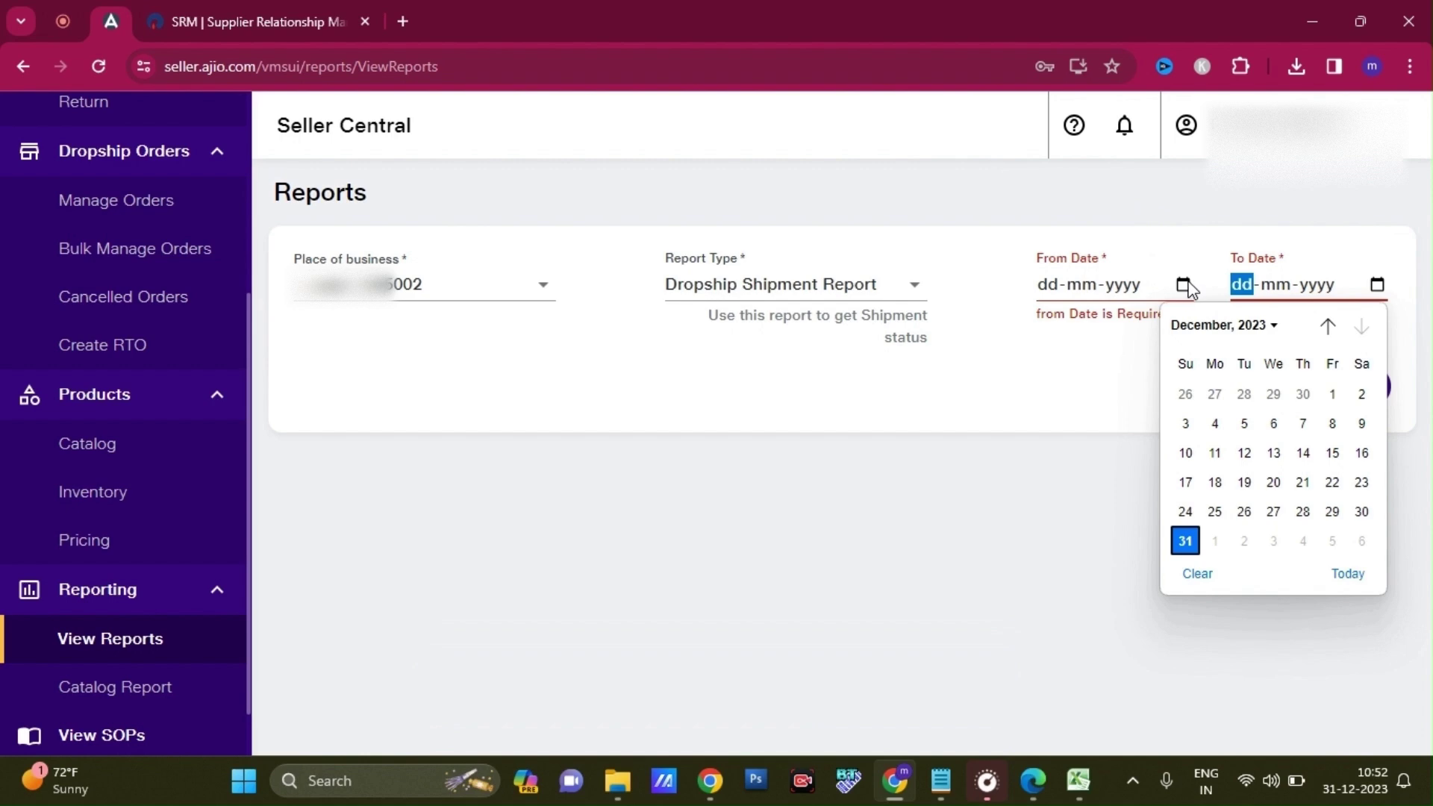
click(1065, 374)
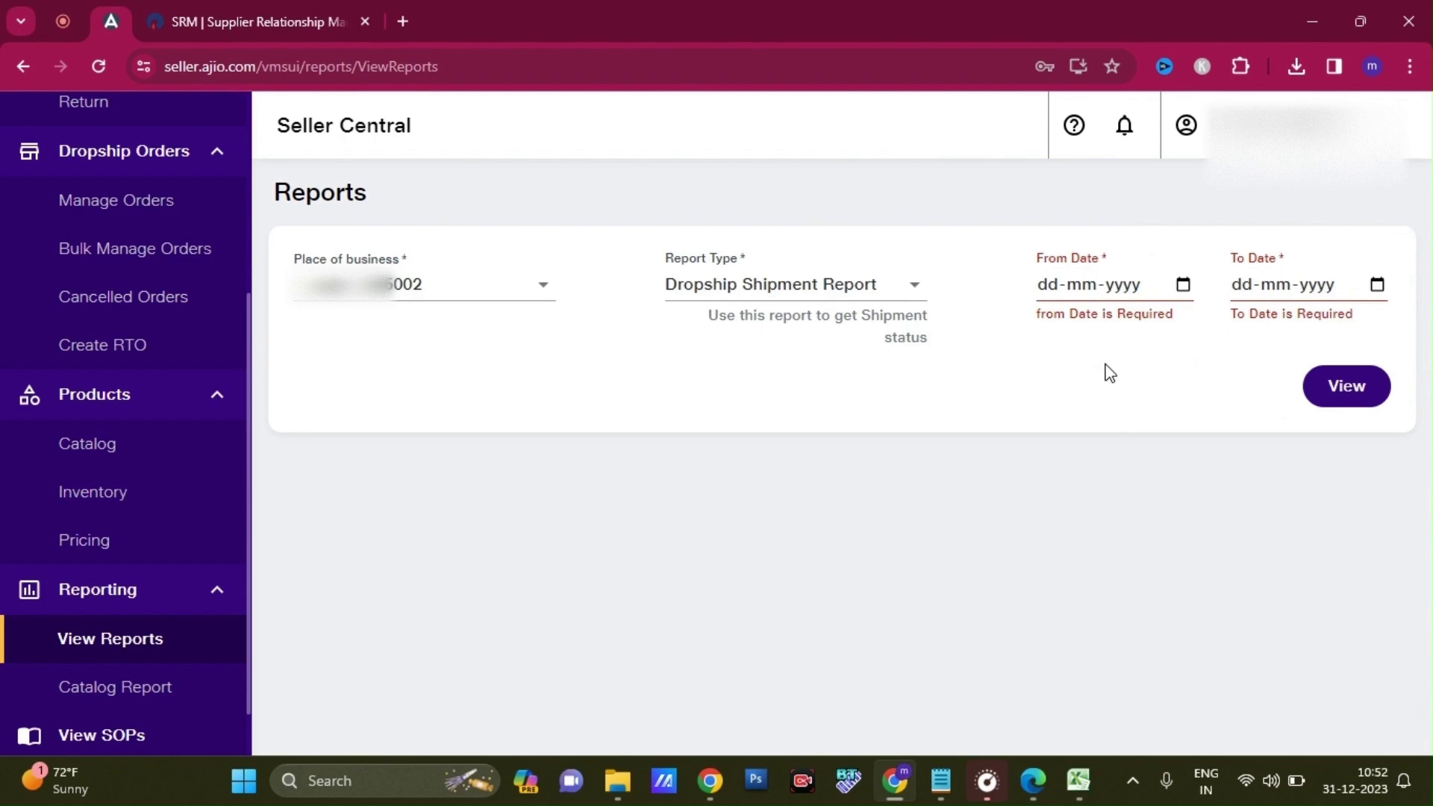
- Select Dropship Rtv Report as the report type
click(913, 289)
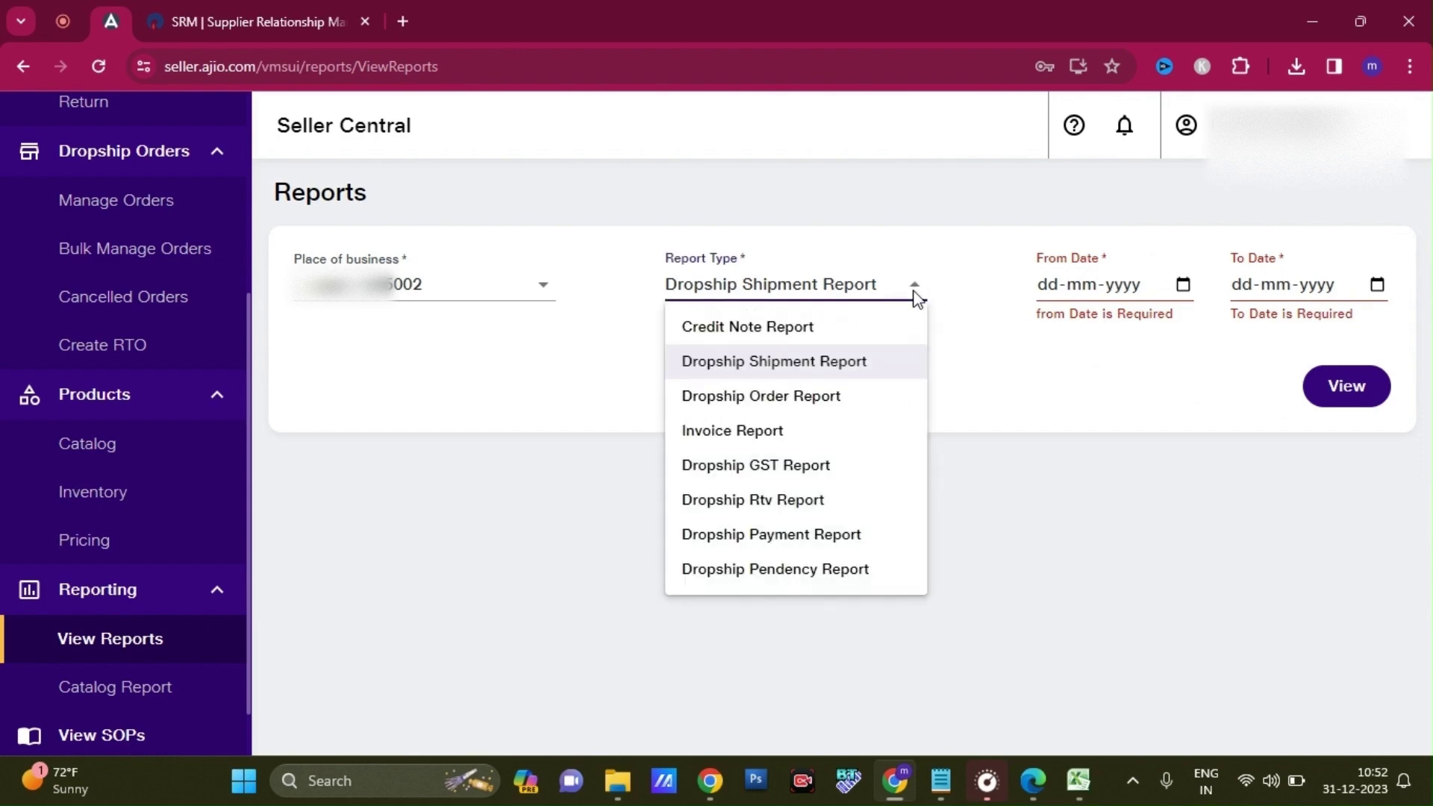
click(1026, 332)
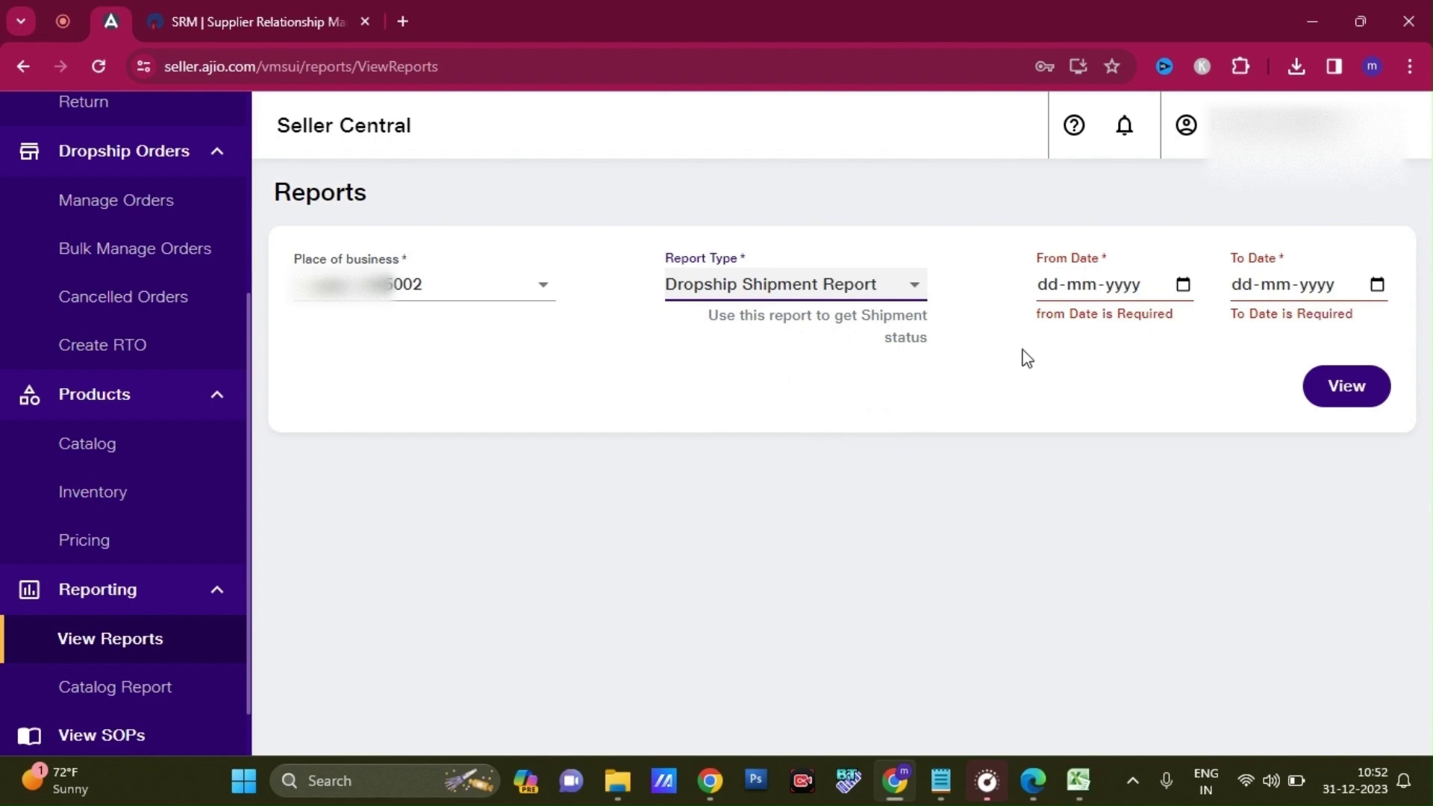
click(916, 290)
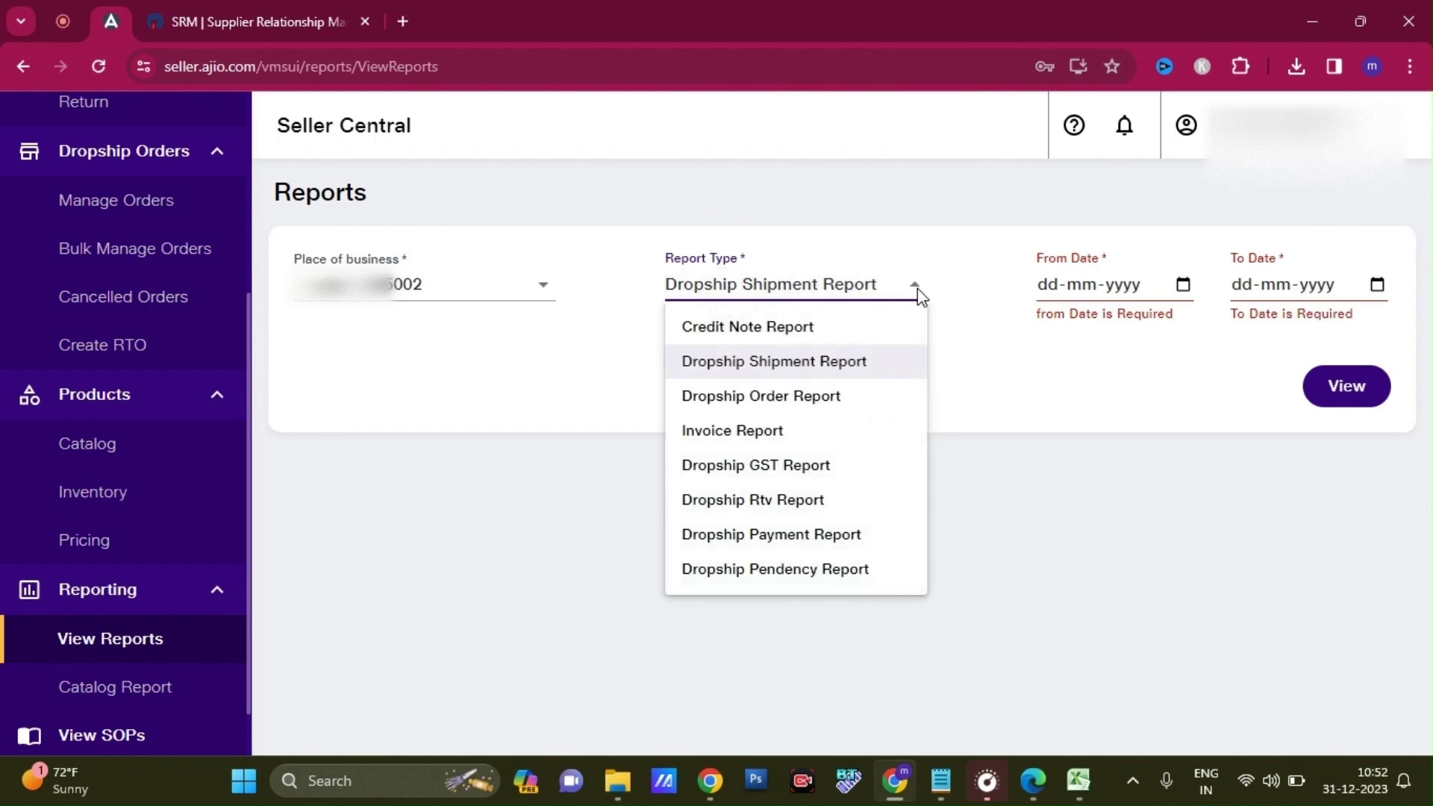
click(778, 508)
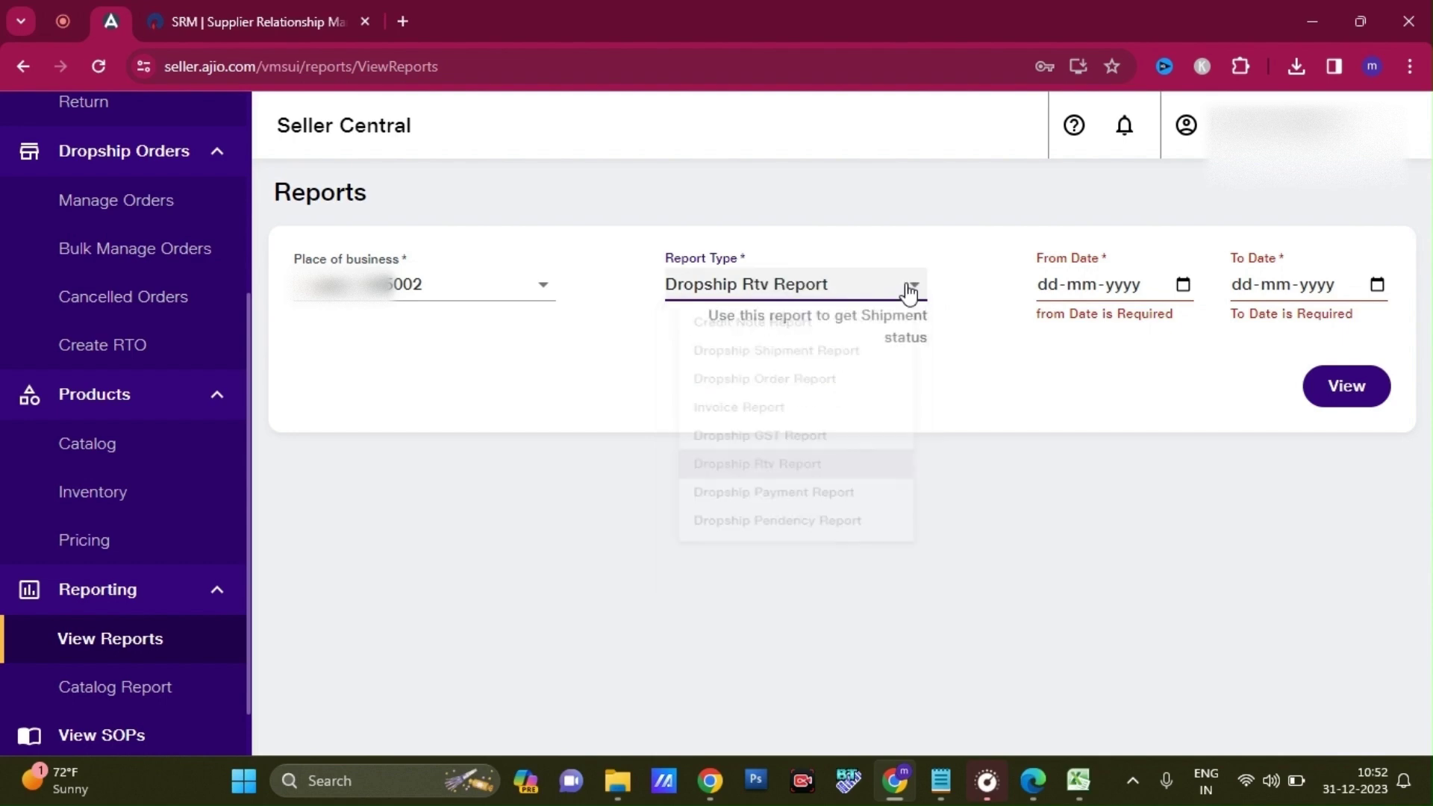
- Set the report date range from 01-10-2023 to 31-10-2023
click(1183, 290)
click(1207, 327)
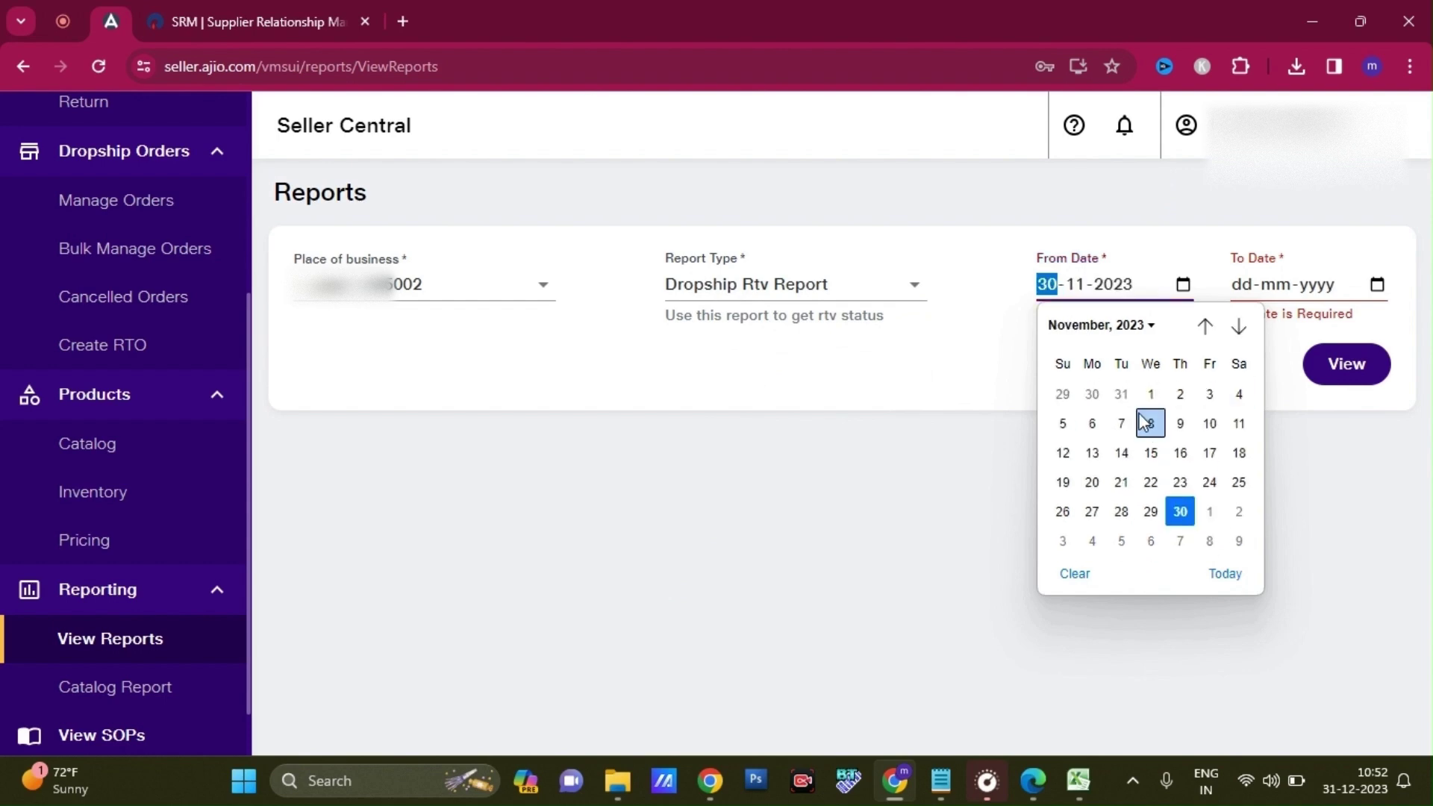
click(1205, 326)
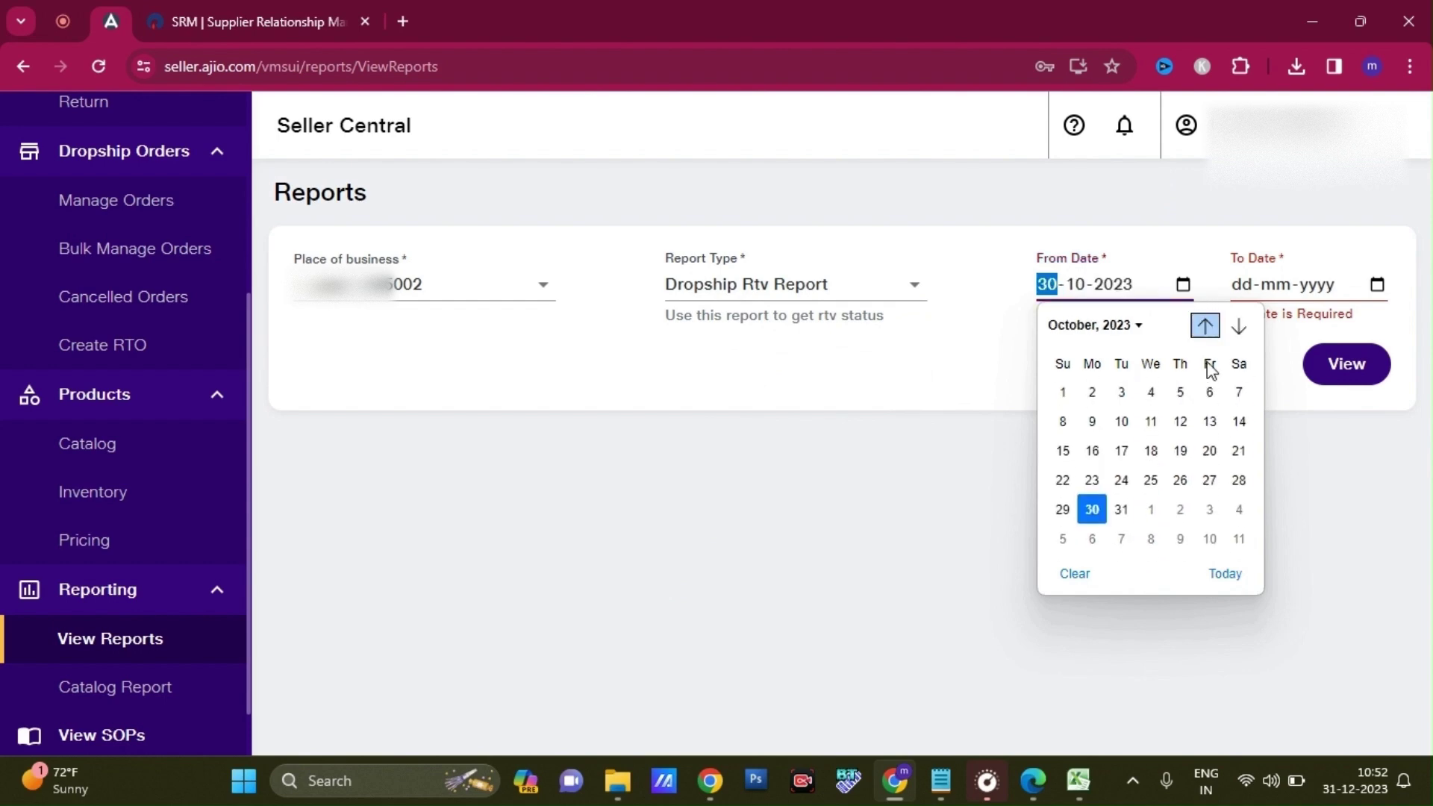
click(1065, 396)
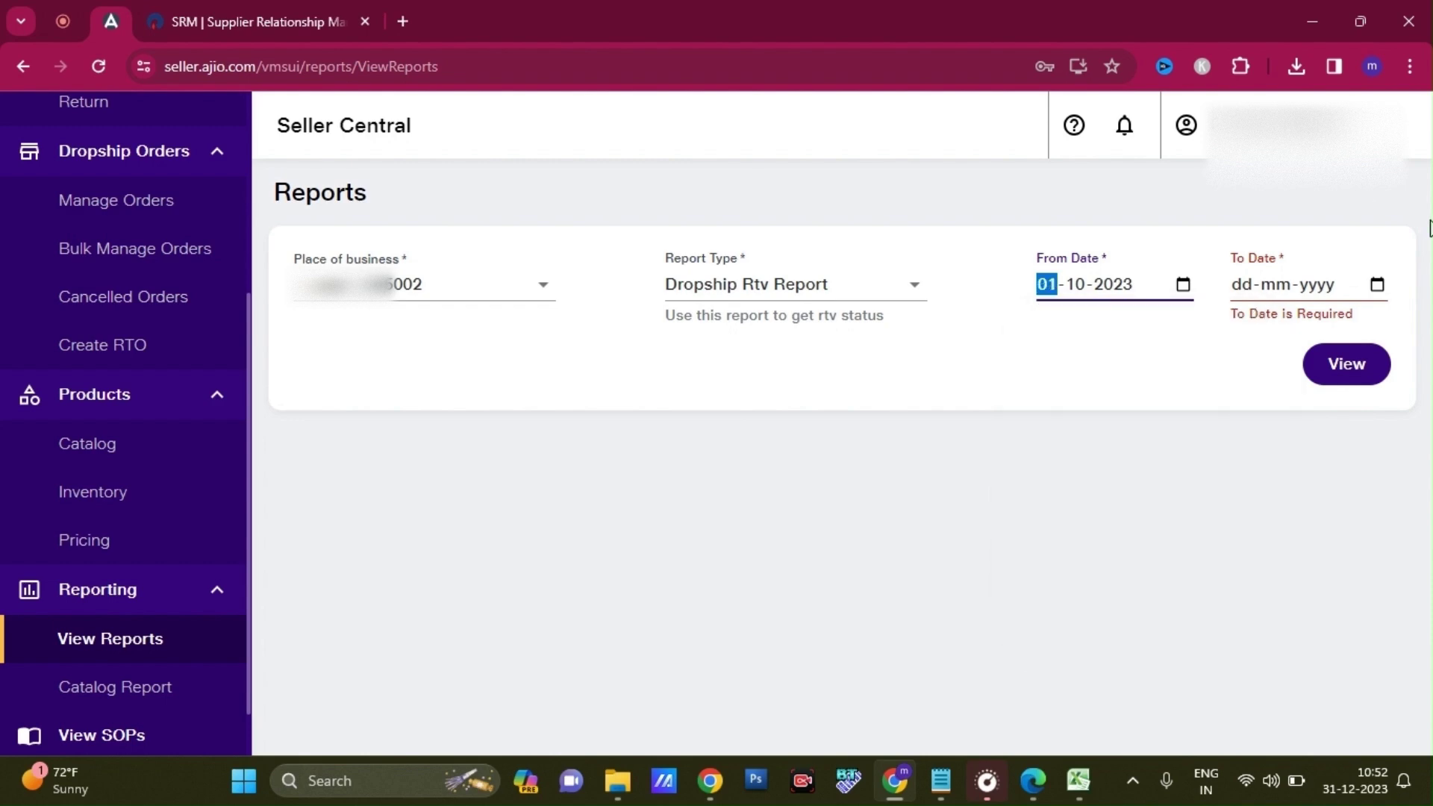
click(1380, 284)
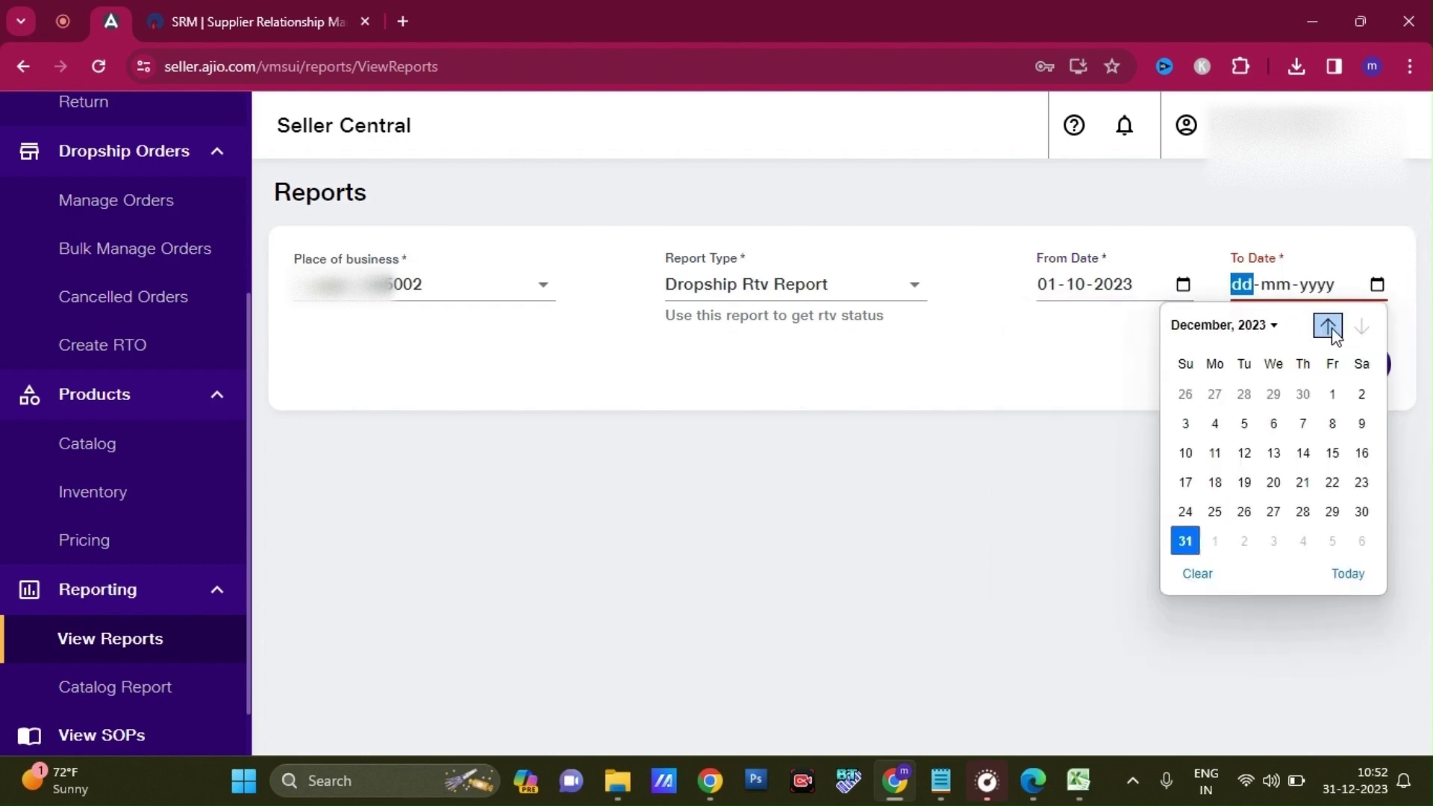
click(1328, 326)
click(1327, 326)
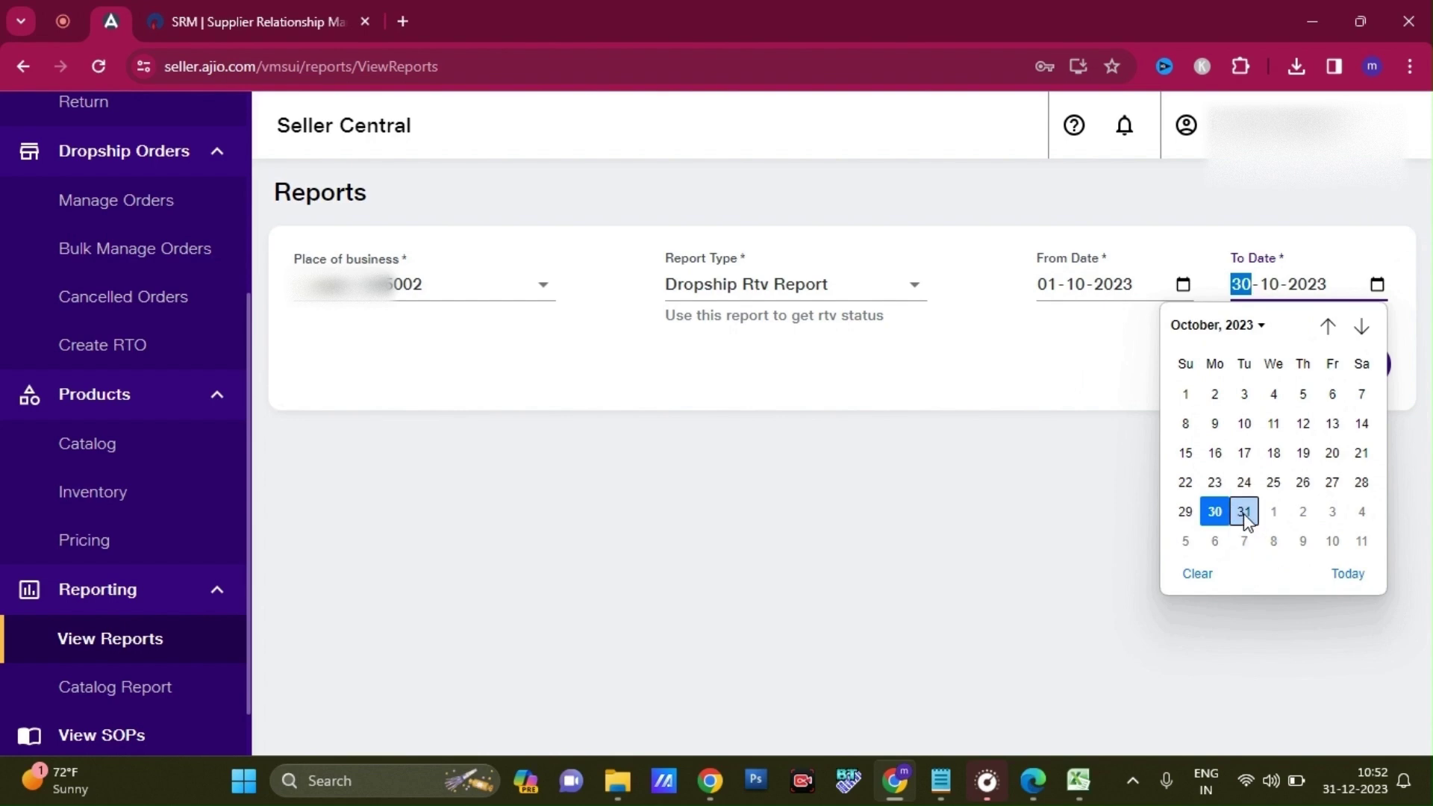
click(1244, 513)
click(1243, 512)
- View the October 2023 Dropship Rtv Report, then move to the Reliance SRM site
click(1357, 366)
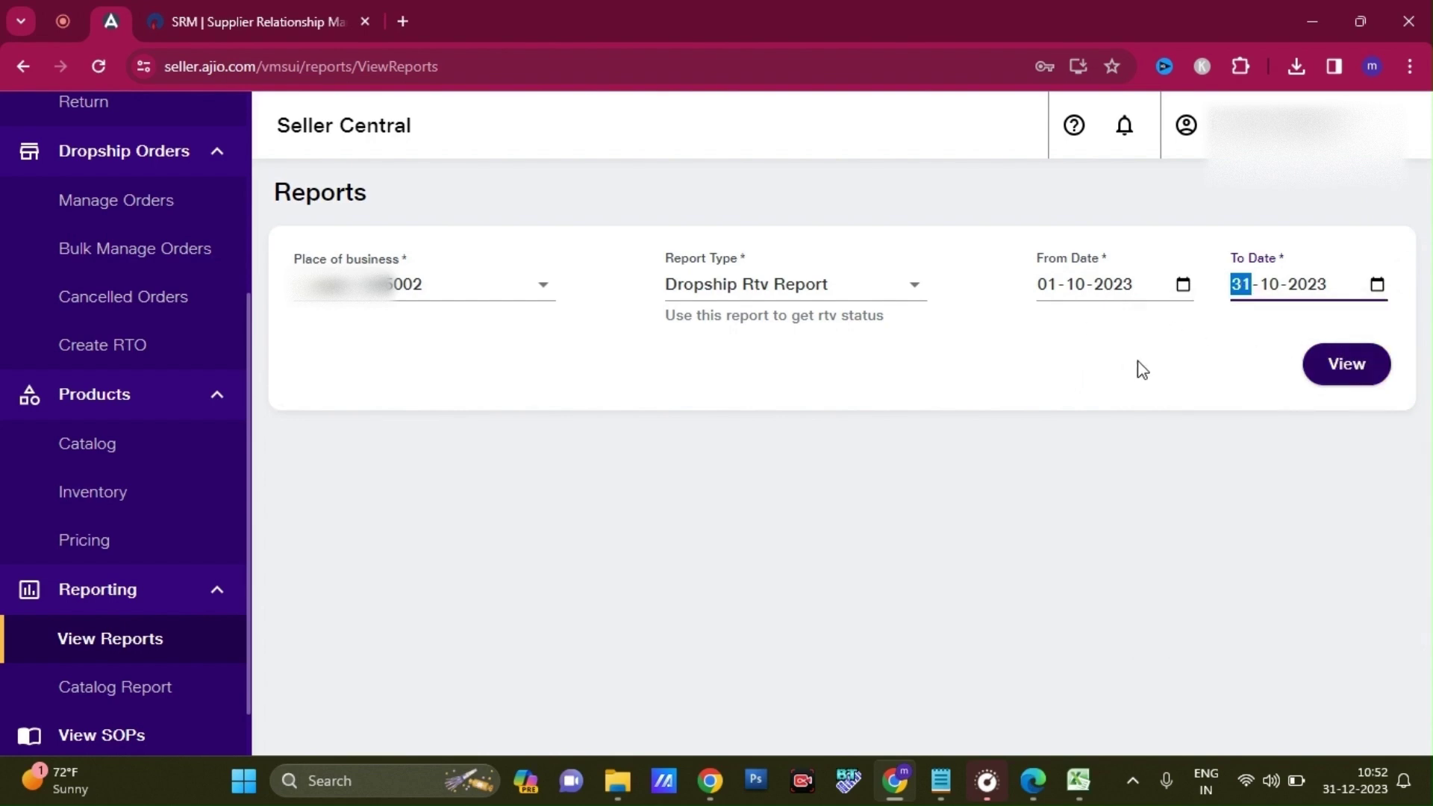
click(1364, 369)
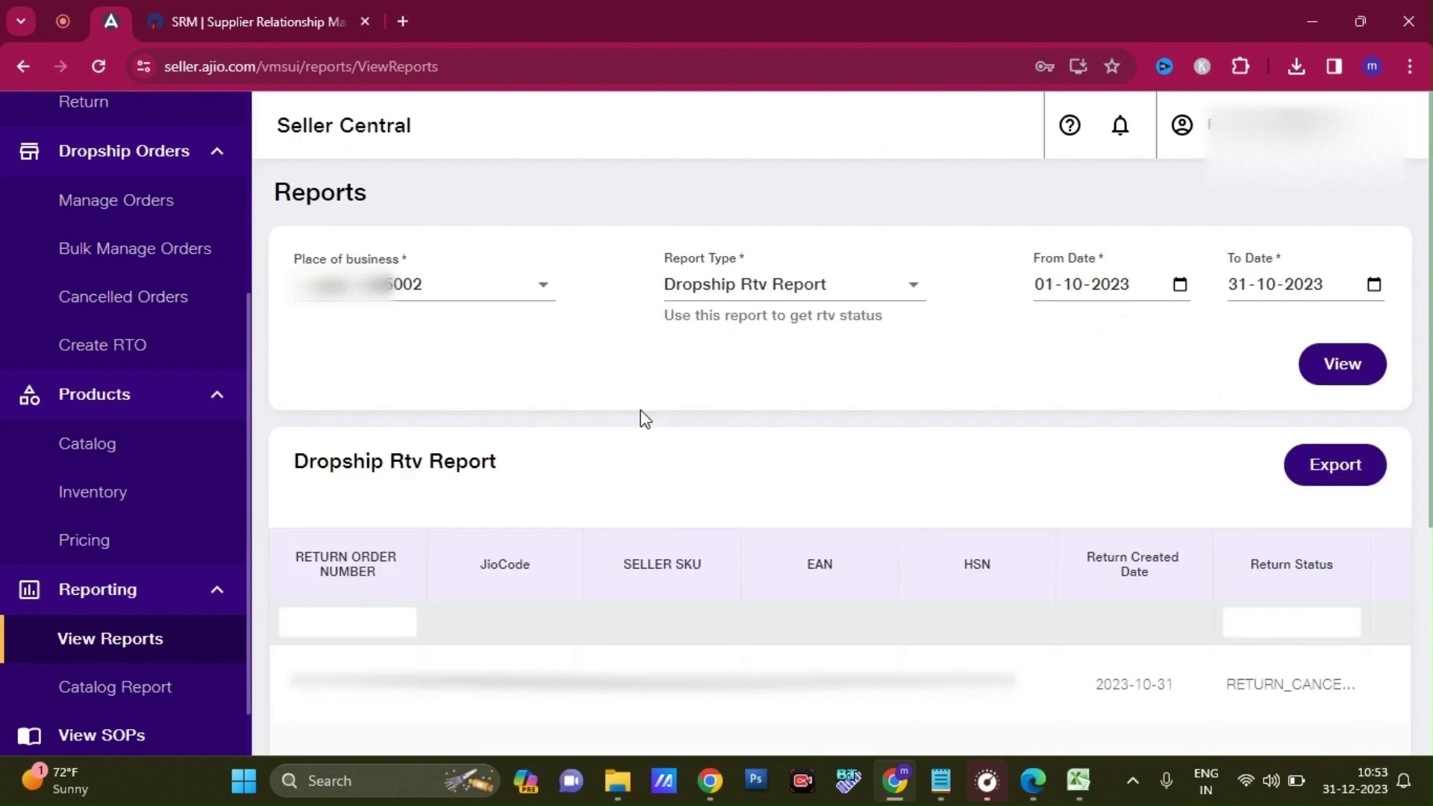
click(1288, 464)
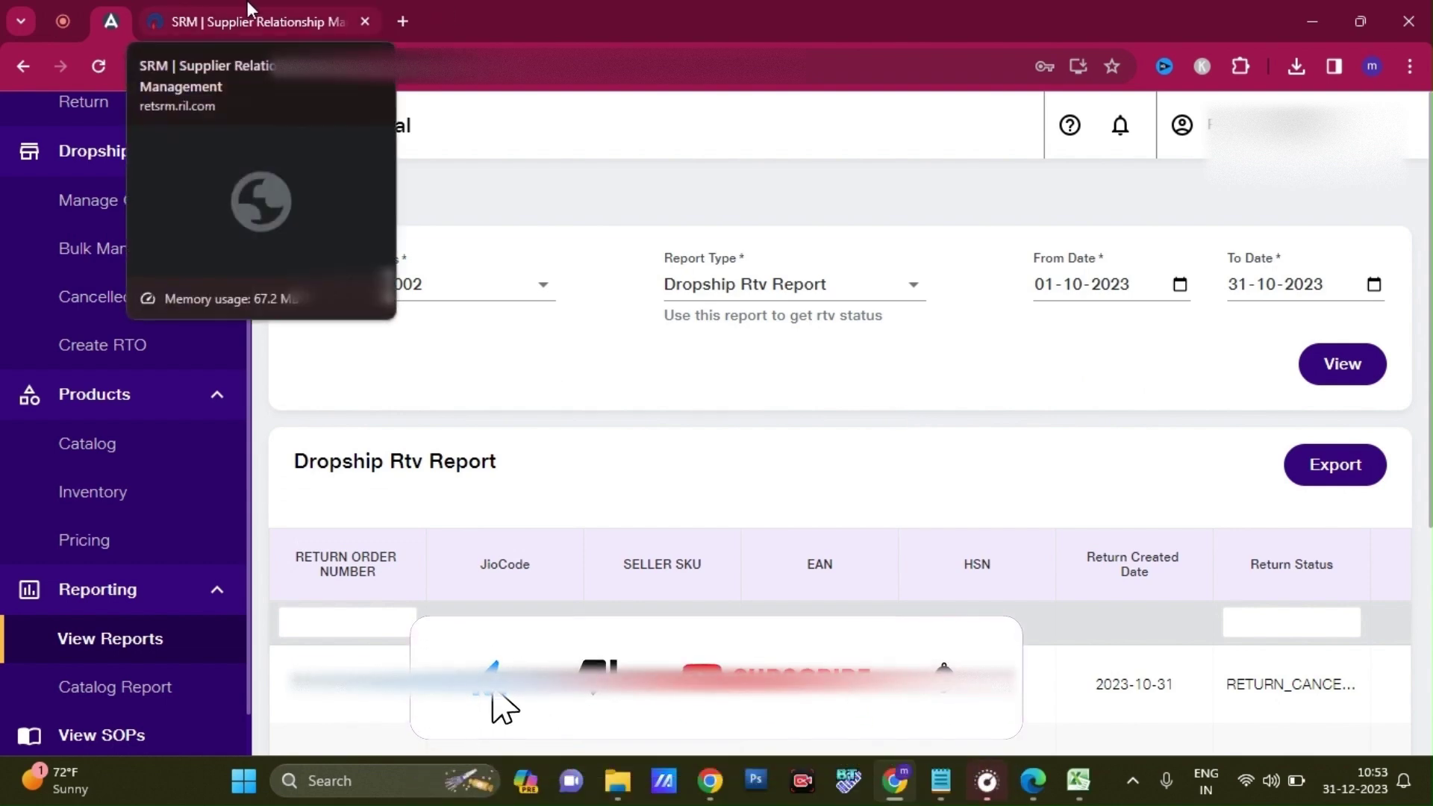
click(247, 9)
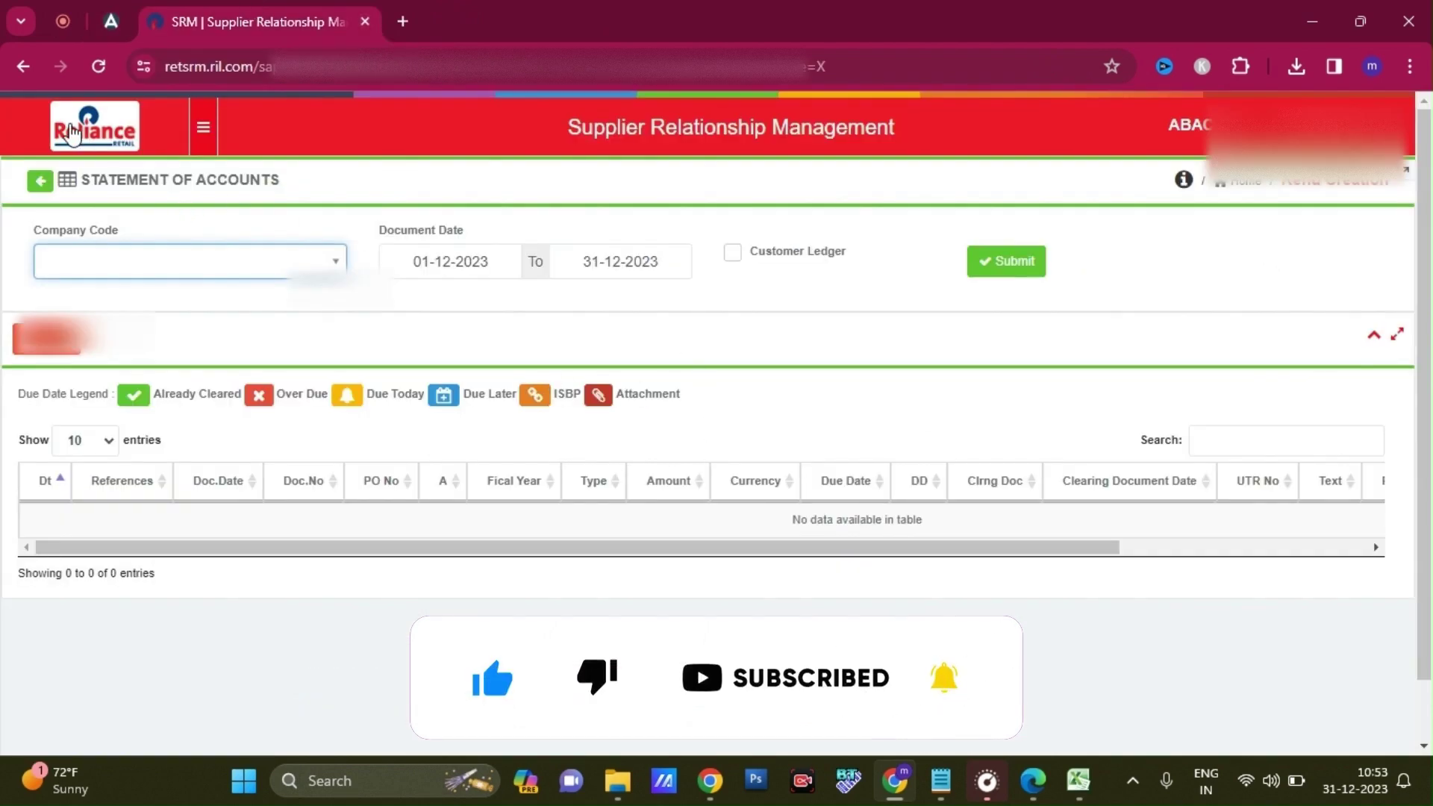
- Open Reports > Statement of A/c's and set the from-date to 01-09-2023
click(200, 128)
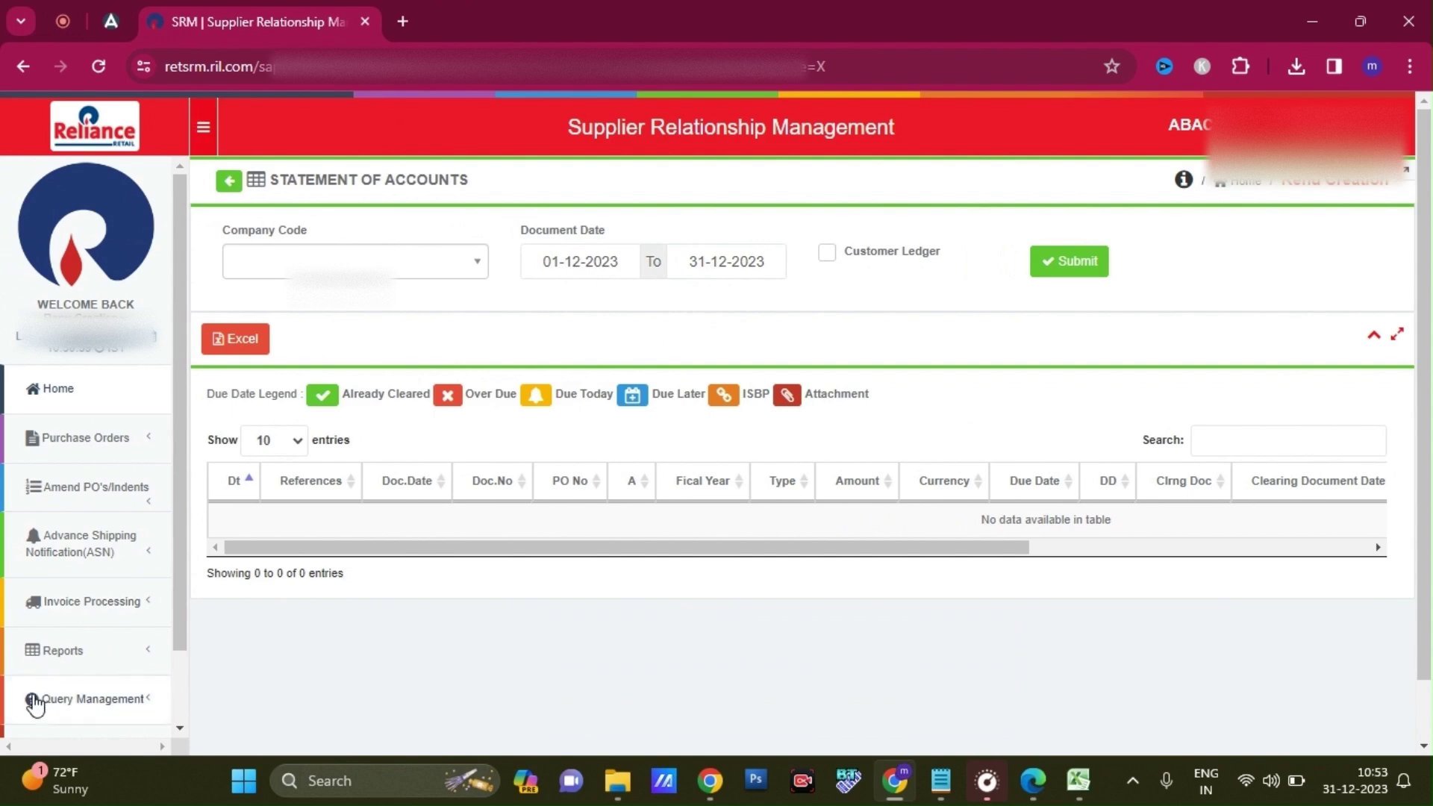
click(86, 662)
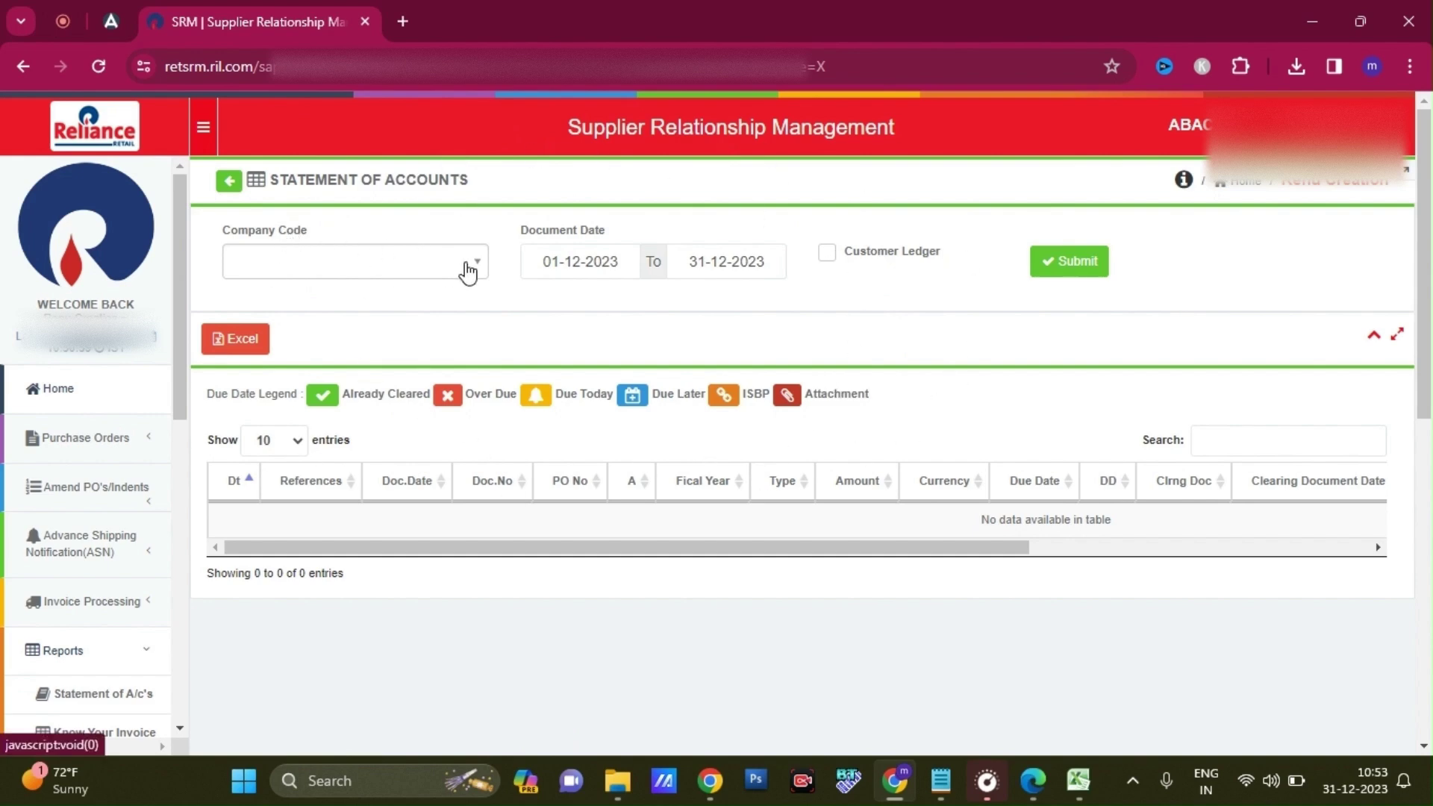
click(611, 266)
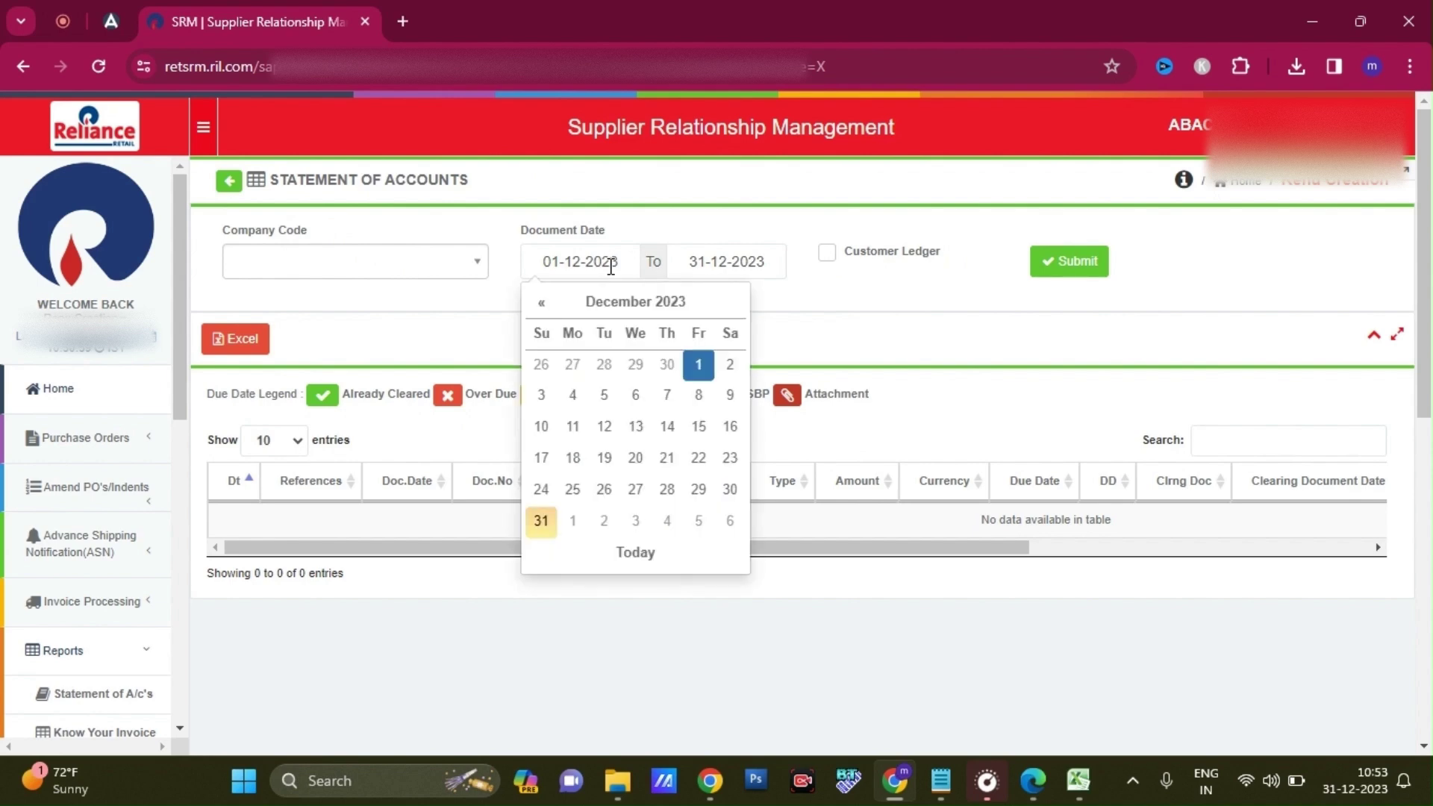
click(542, 304)
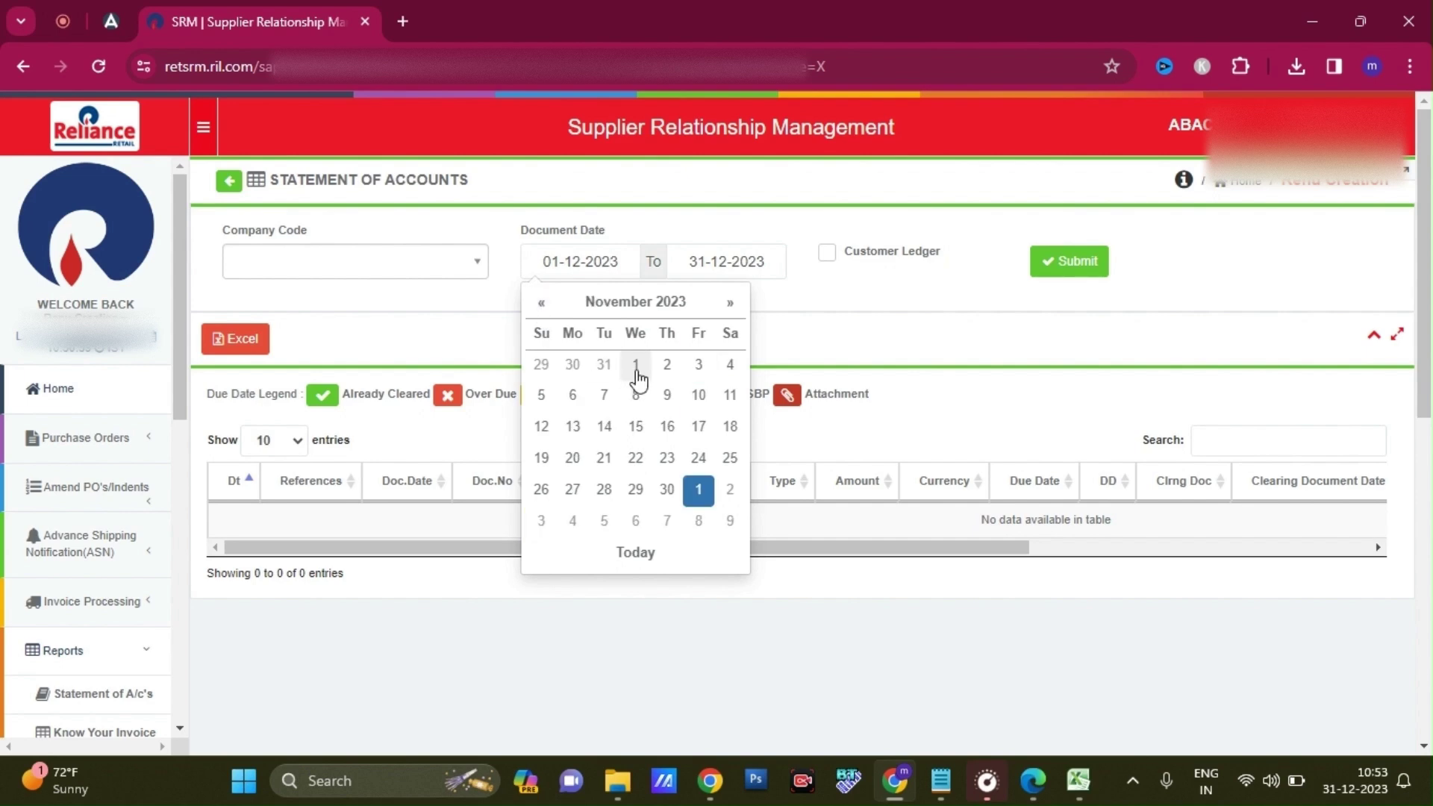
click(539, 303)
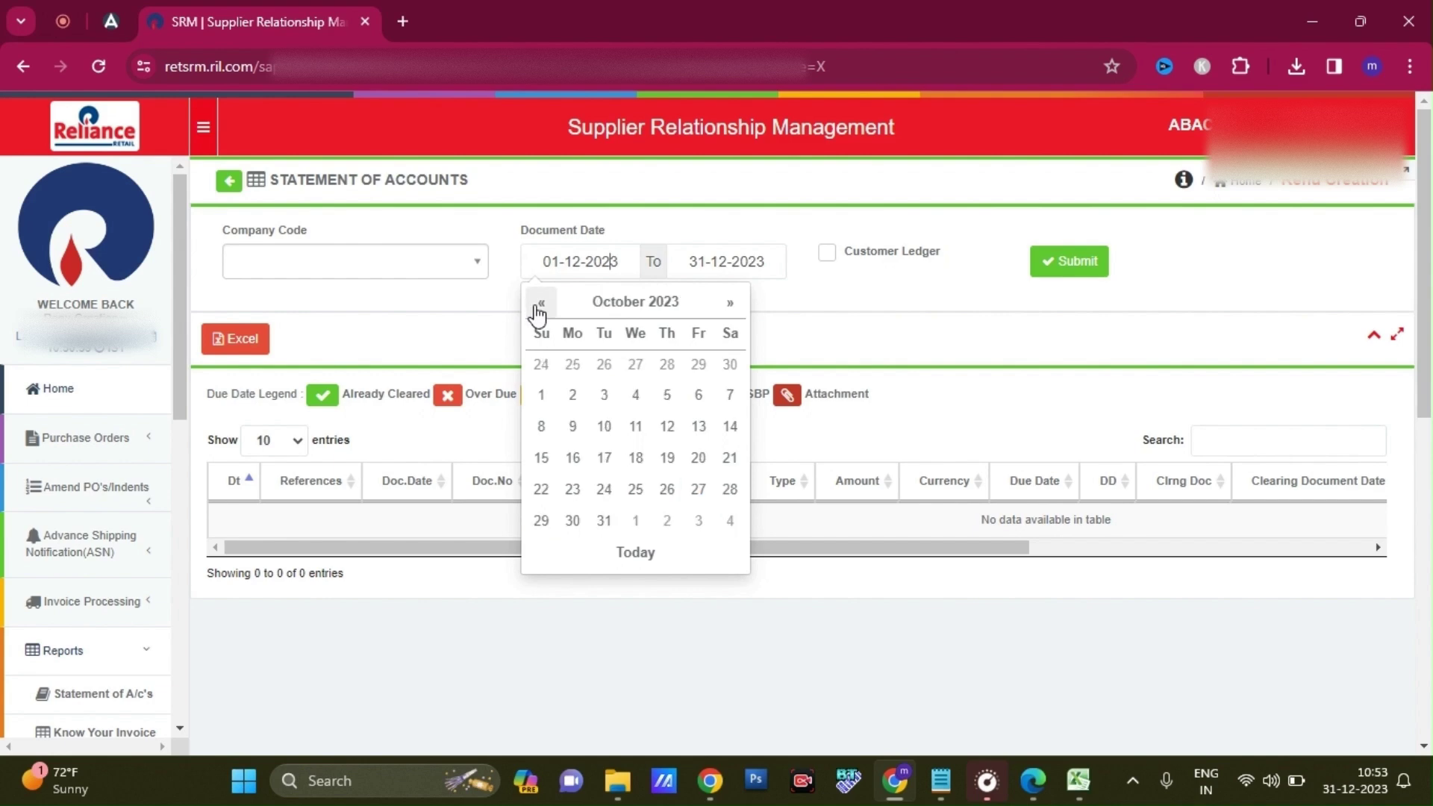
click(539, 302)
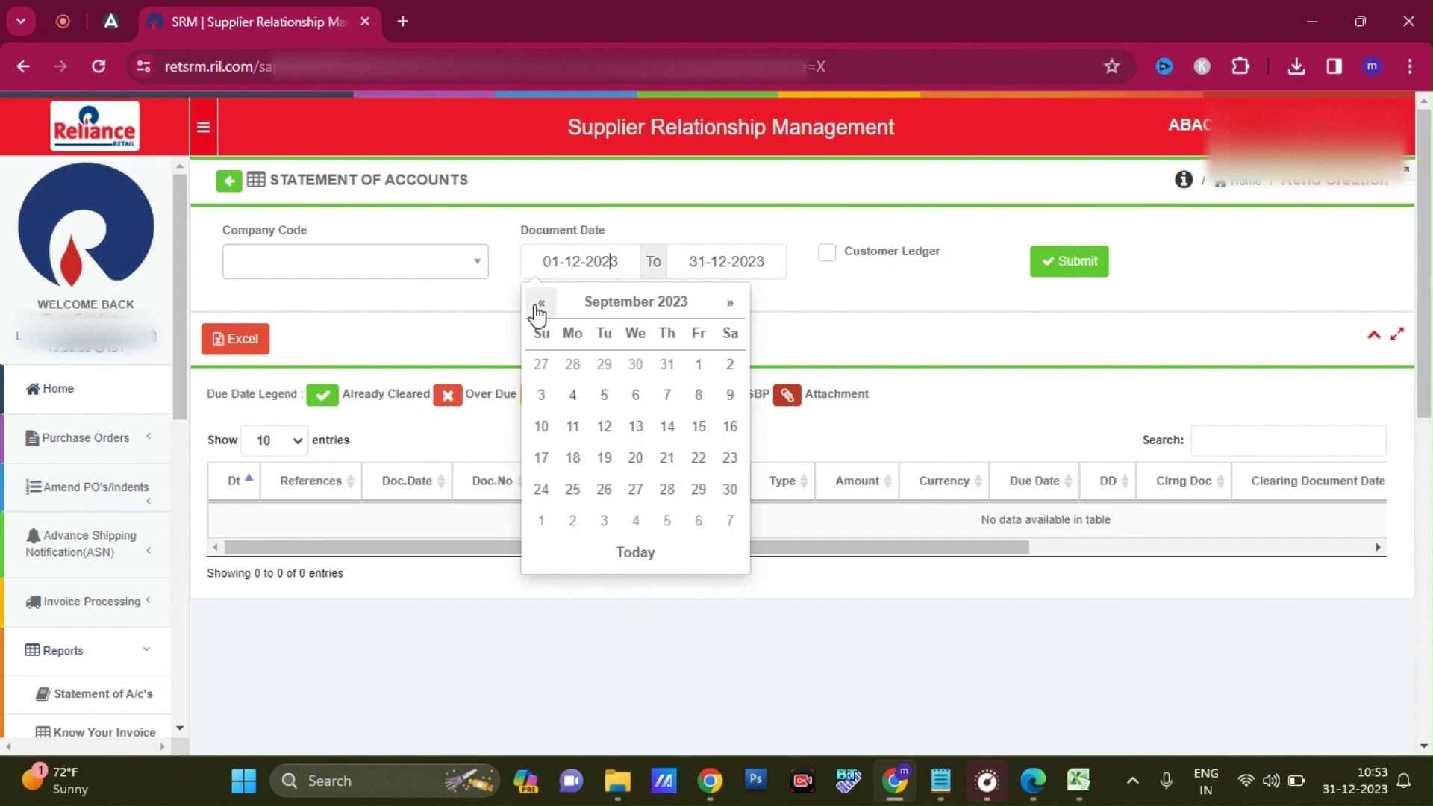
click(696, 365)
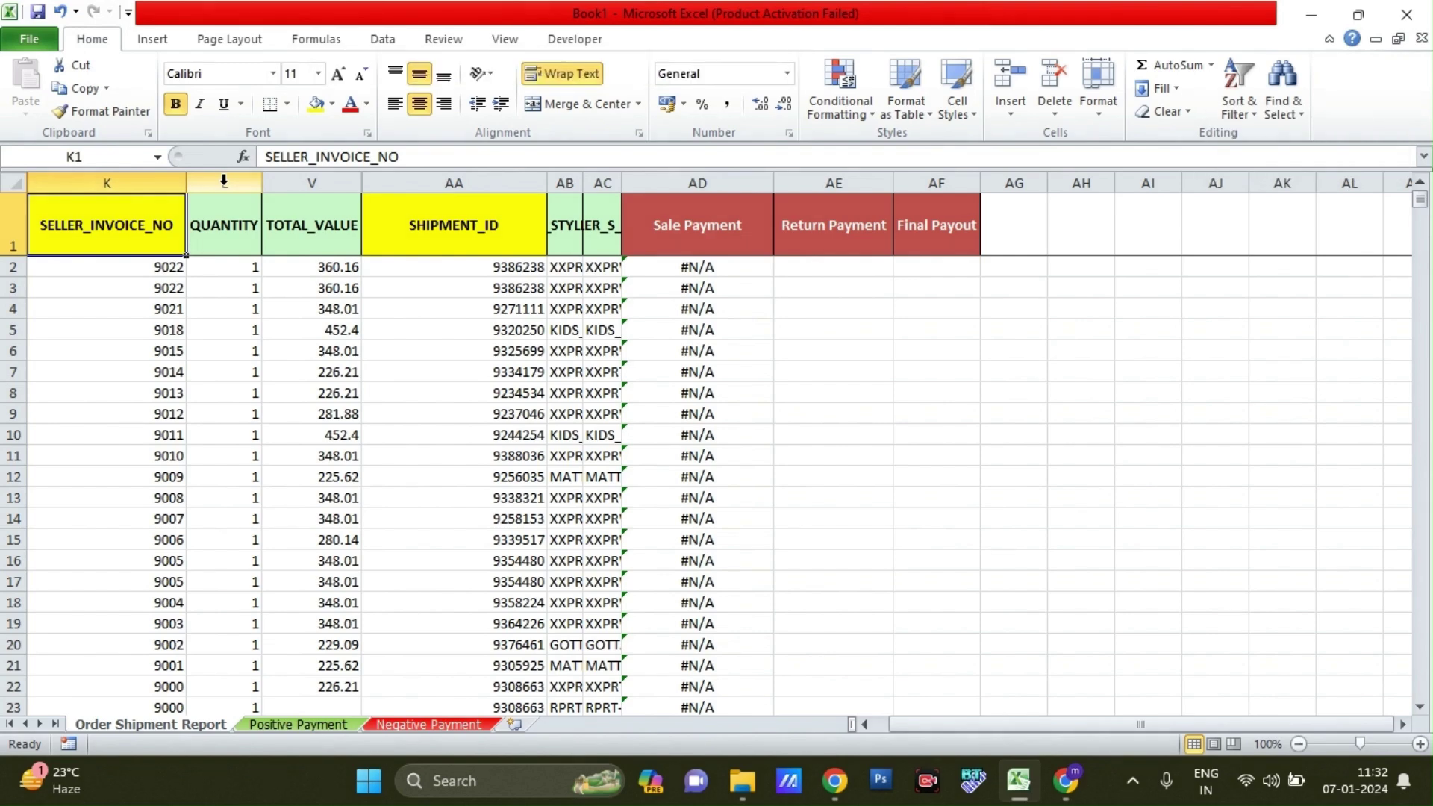
click(285, 729)
click(389, 731)
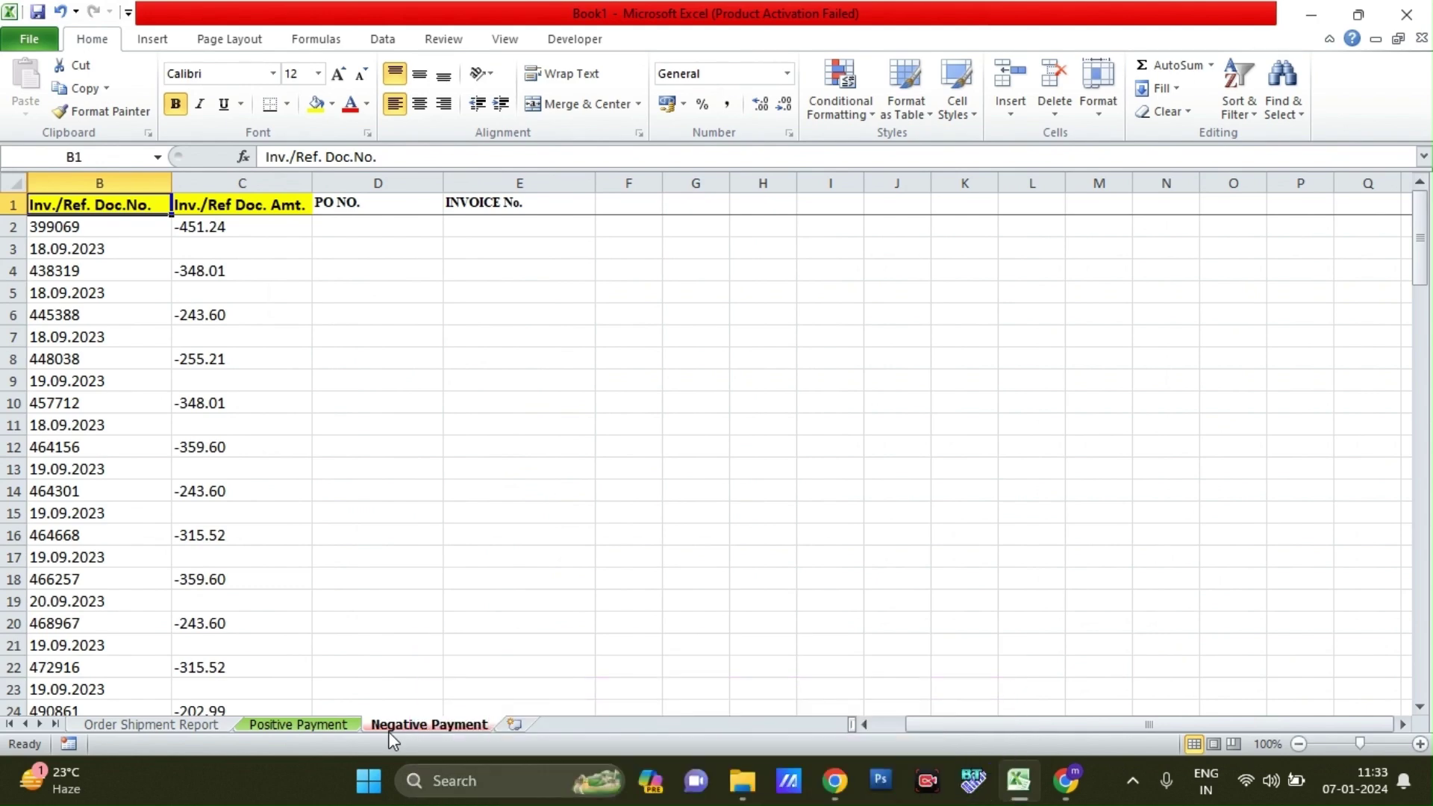
click(338, 725)
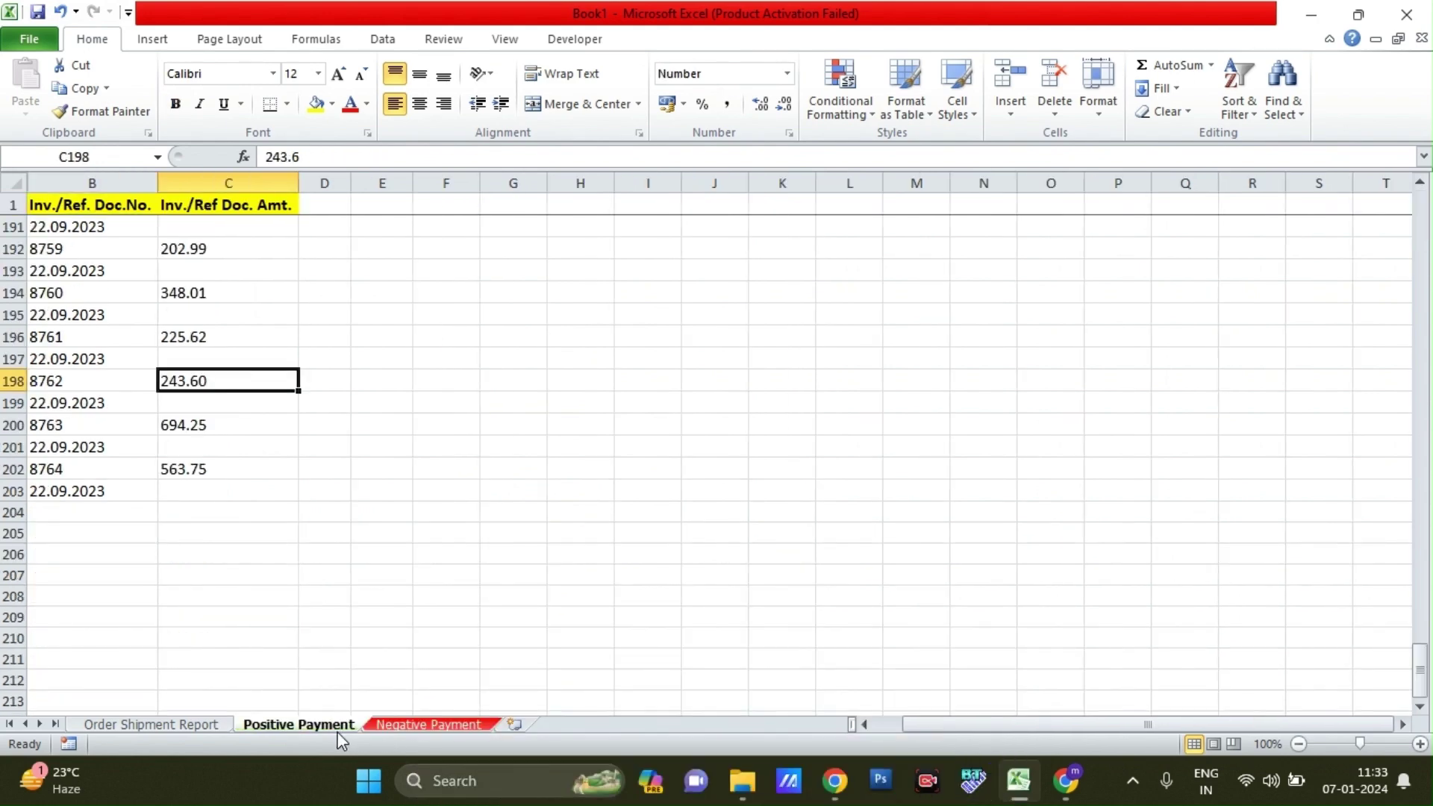
click(392, 726)
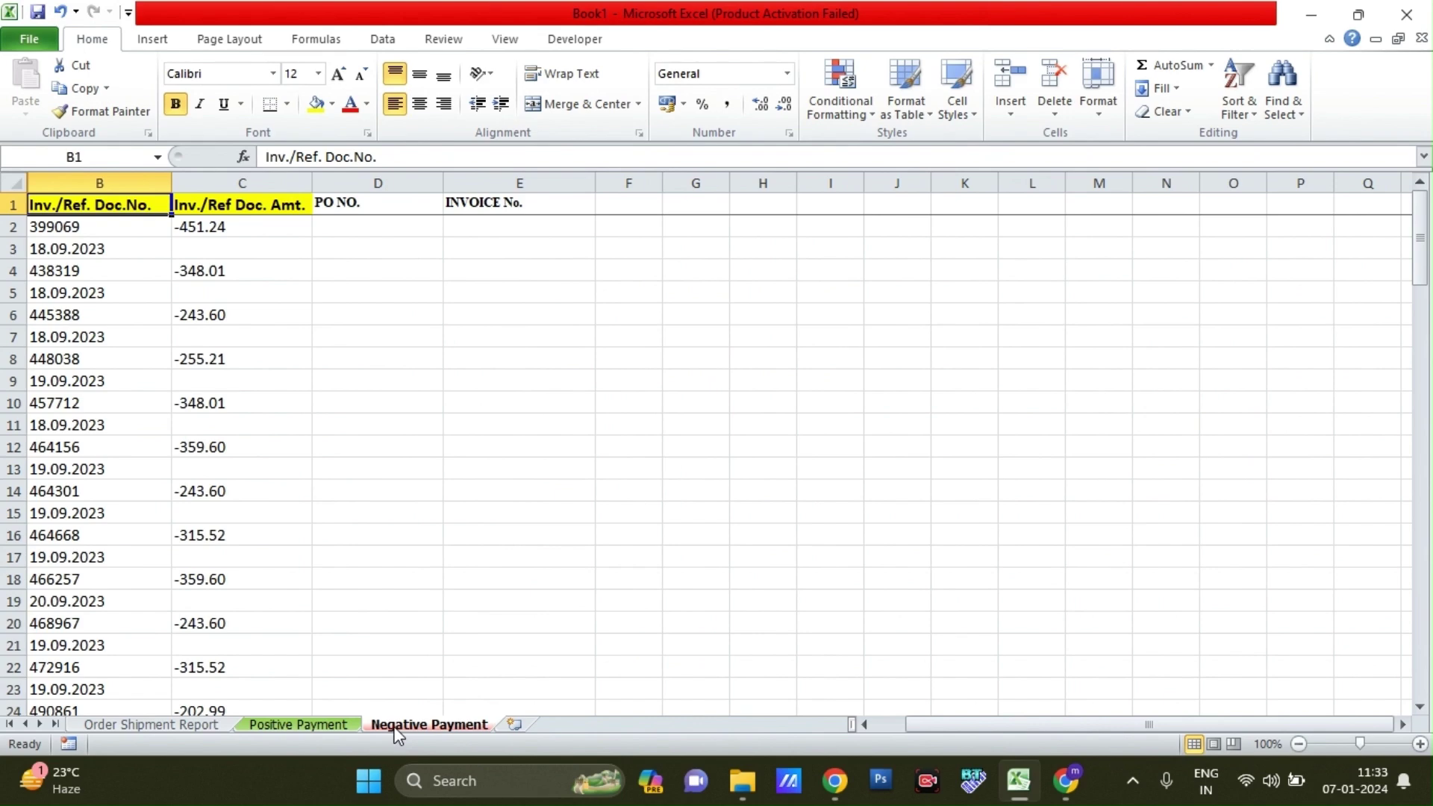
click(180, 726)
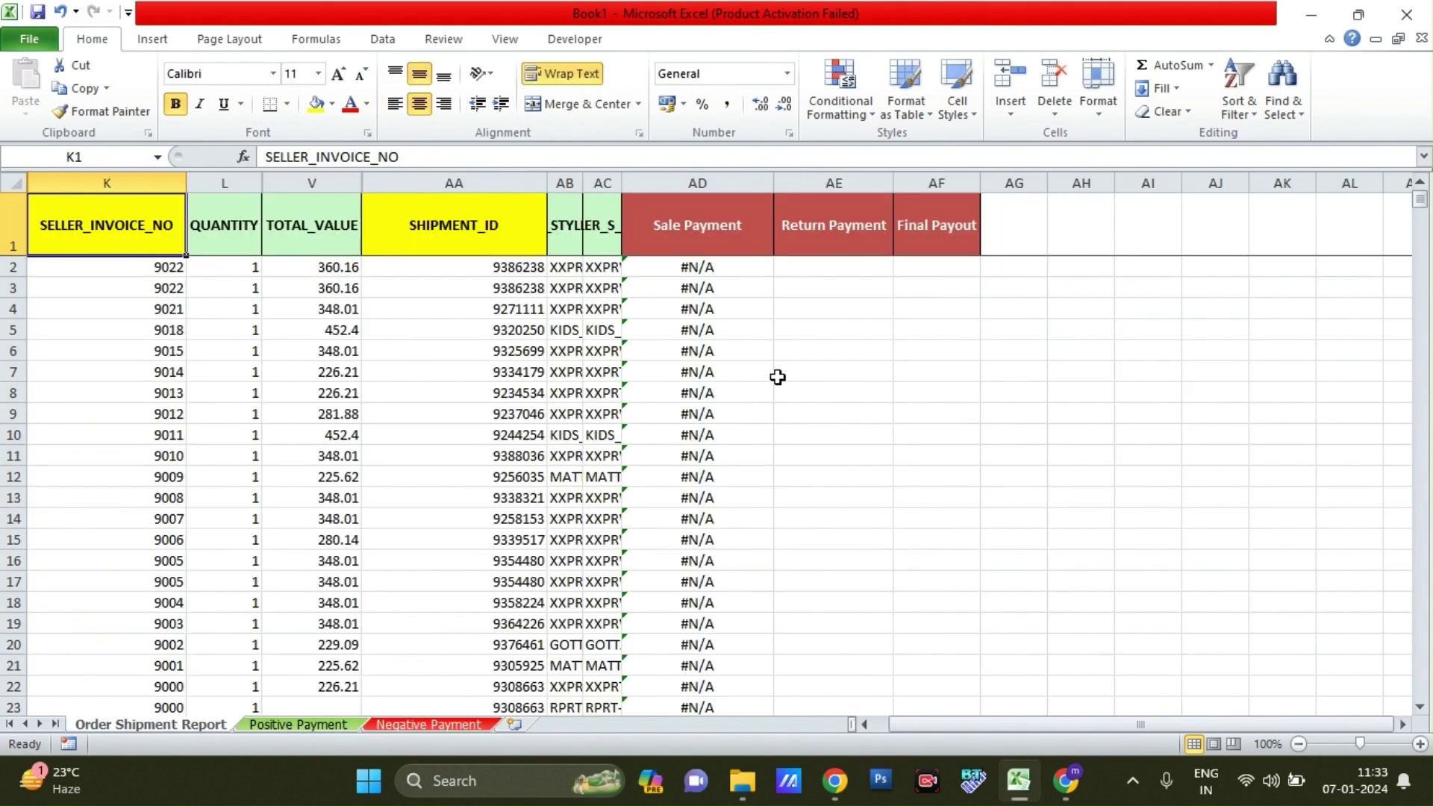
click(743, 270)
click(719, 211)
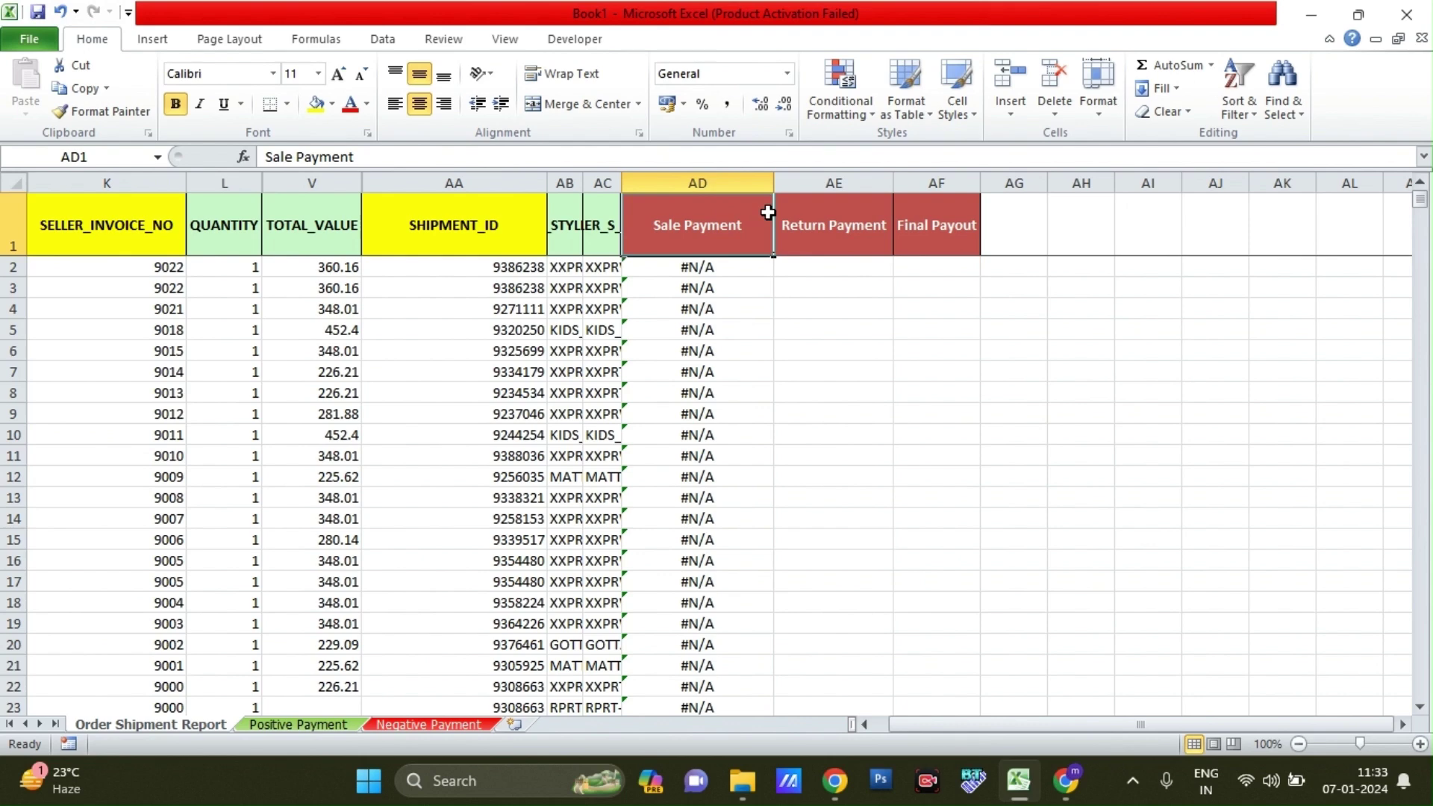
key(Right)
key(Right)
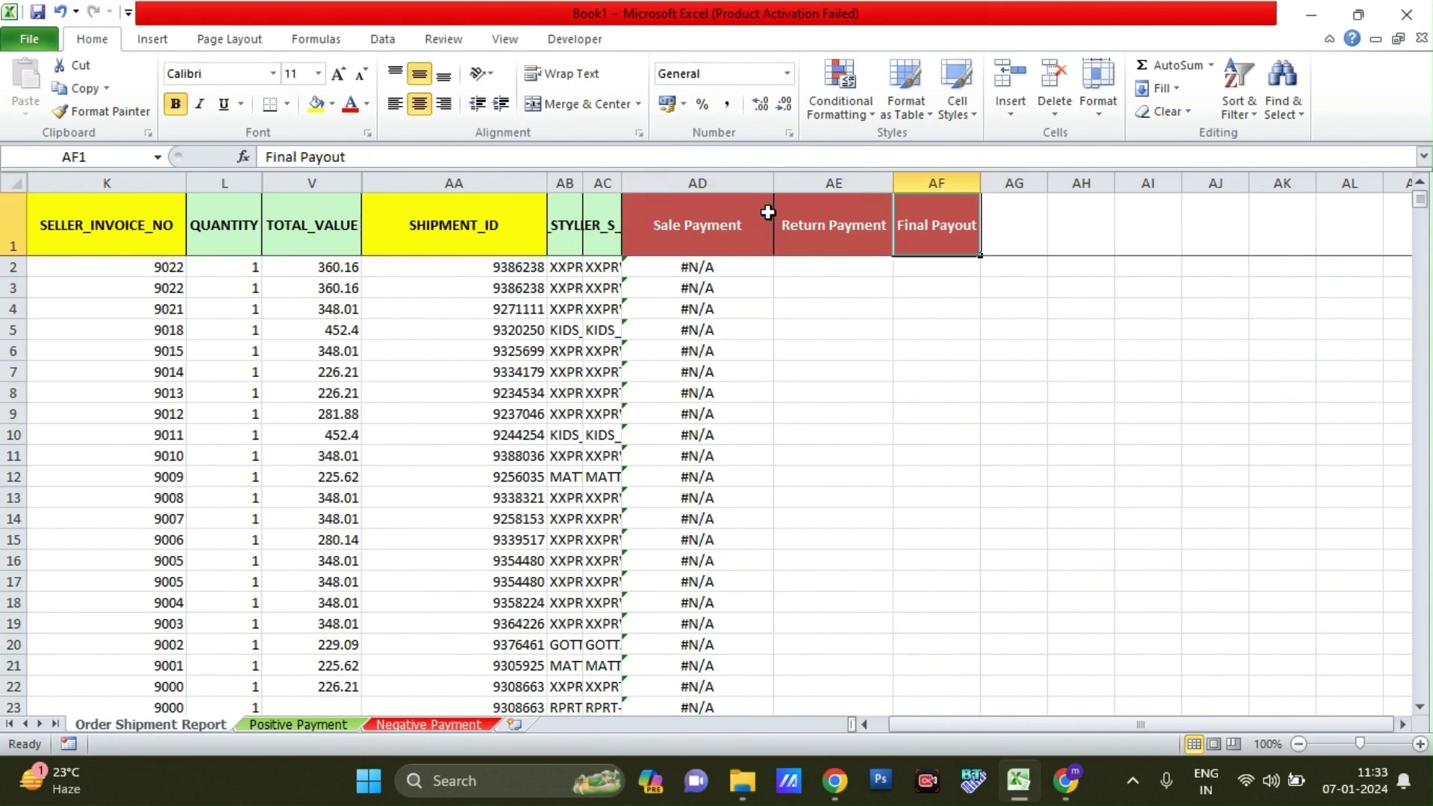
key(Down)
key(Left)
key(Left)
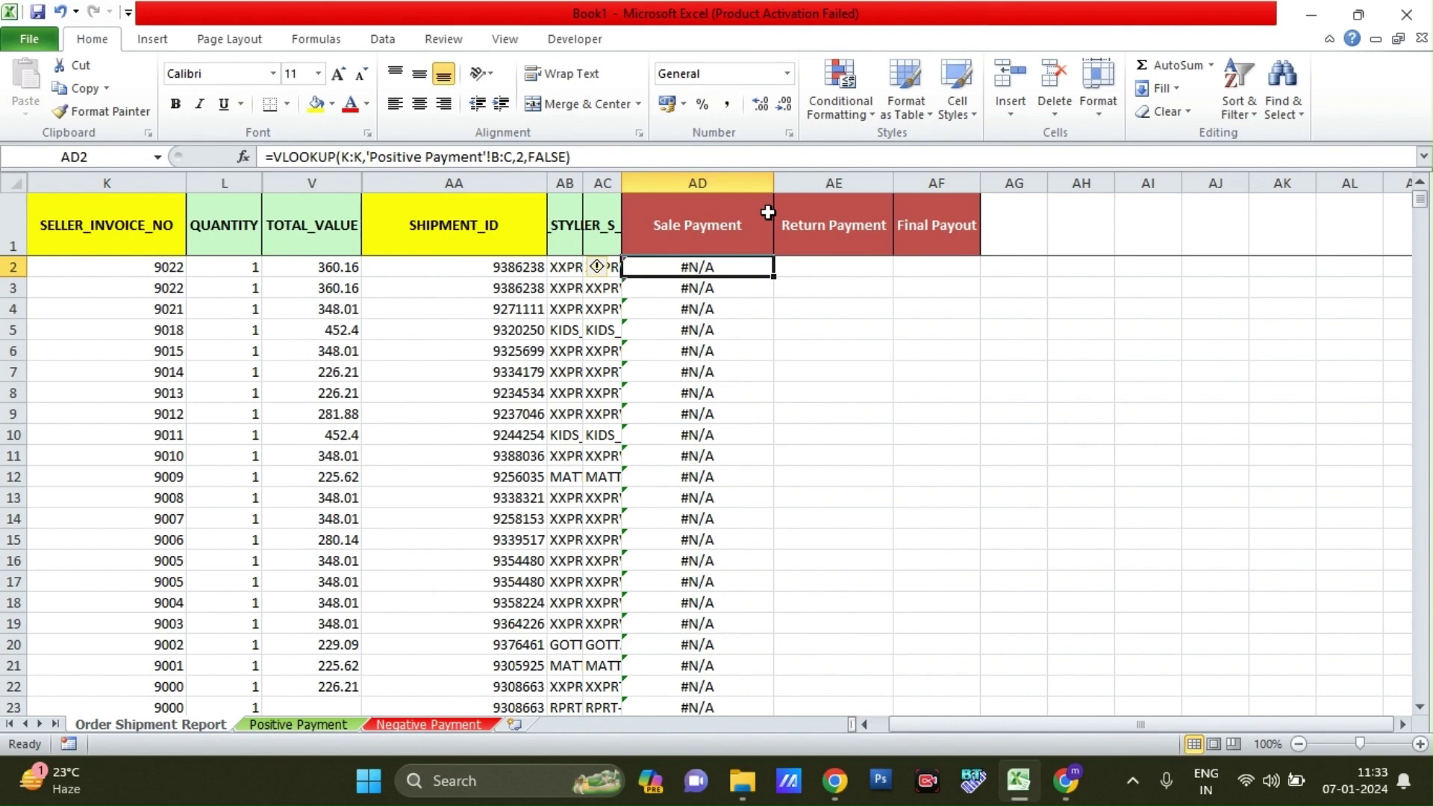
- Enter =VLOOKUP(K:K,'Positive Payment'!B:C,2,FALSE) in AD2 for Sale Payment
text(=v)
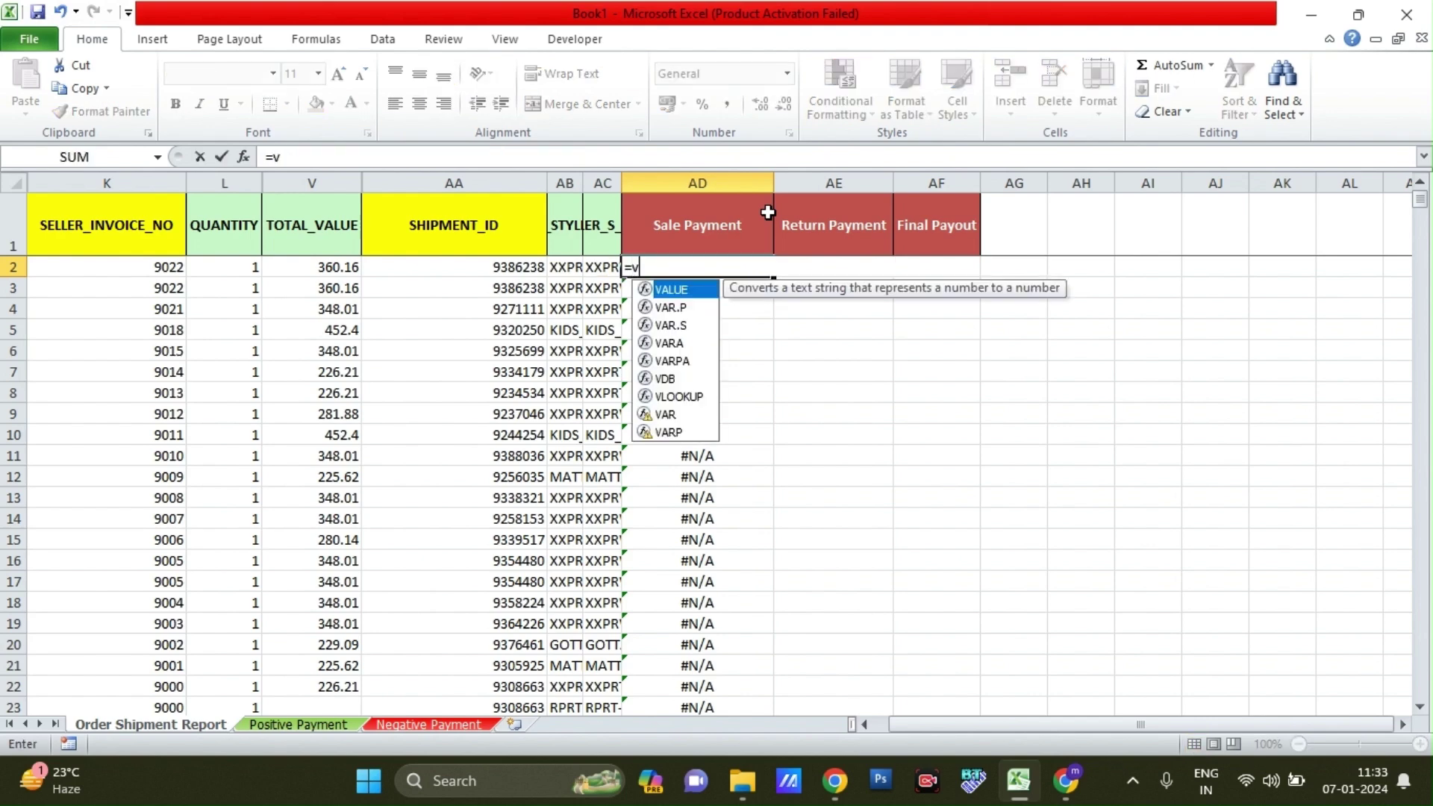
text(lookup()
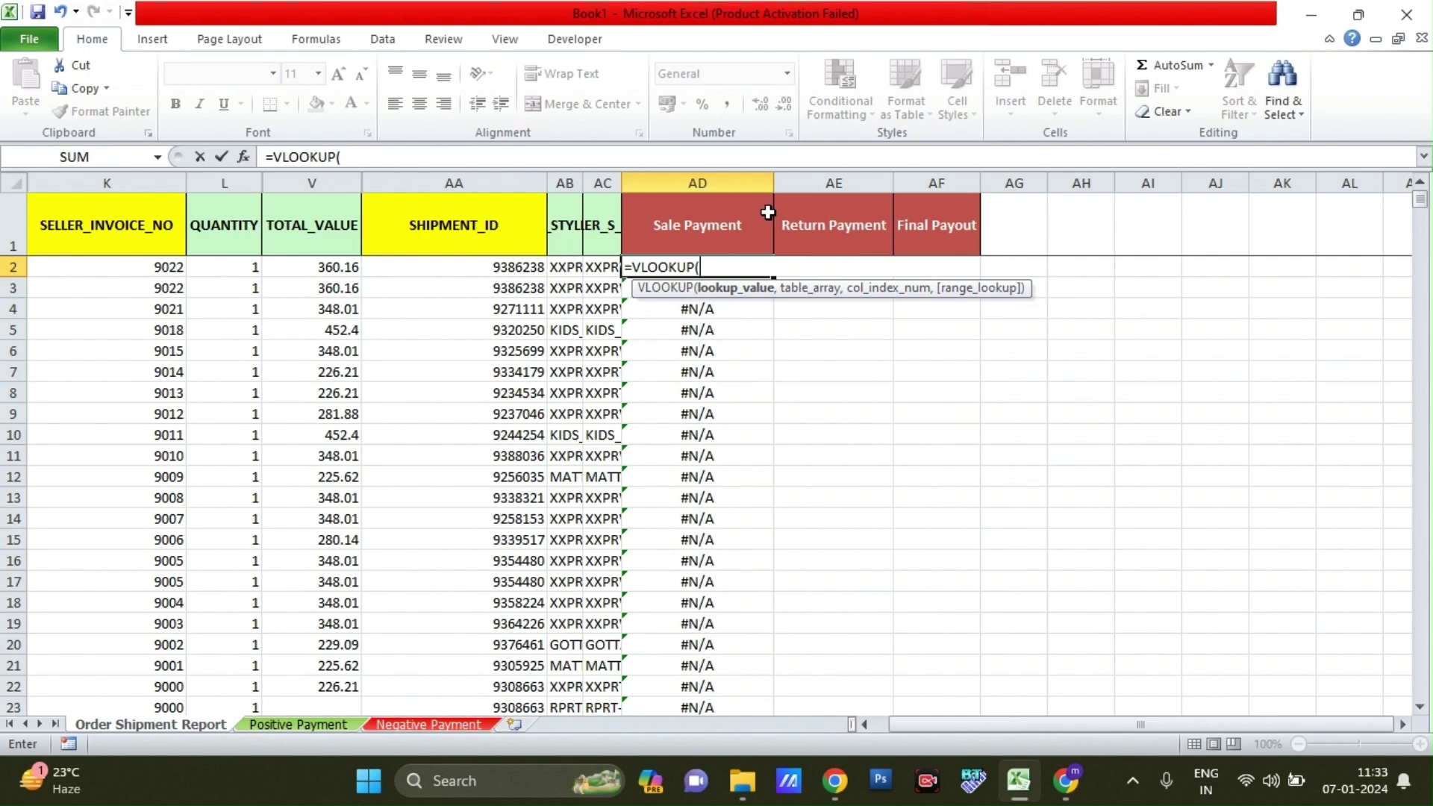
click(110, 179)
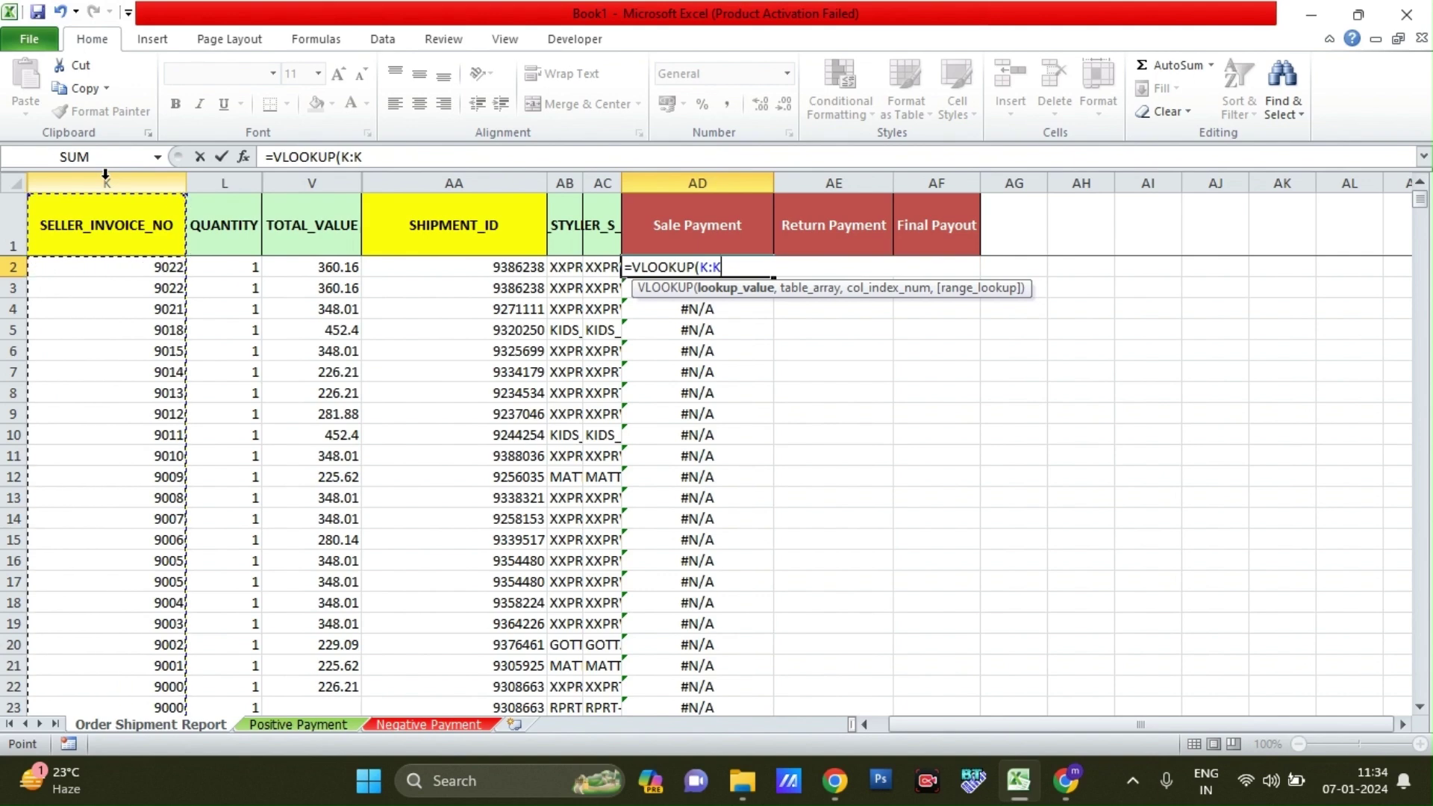
text(,)
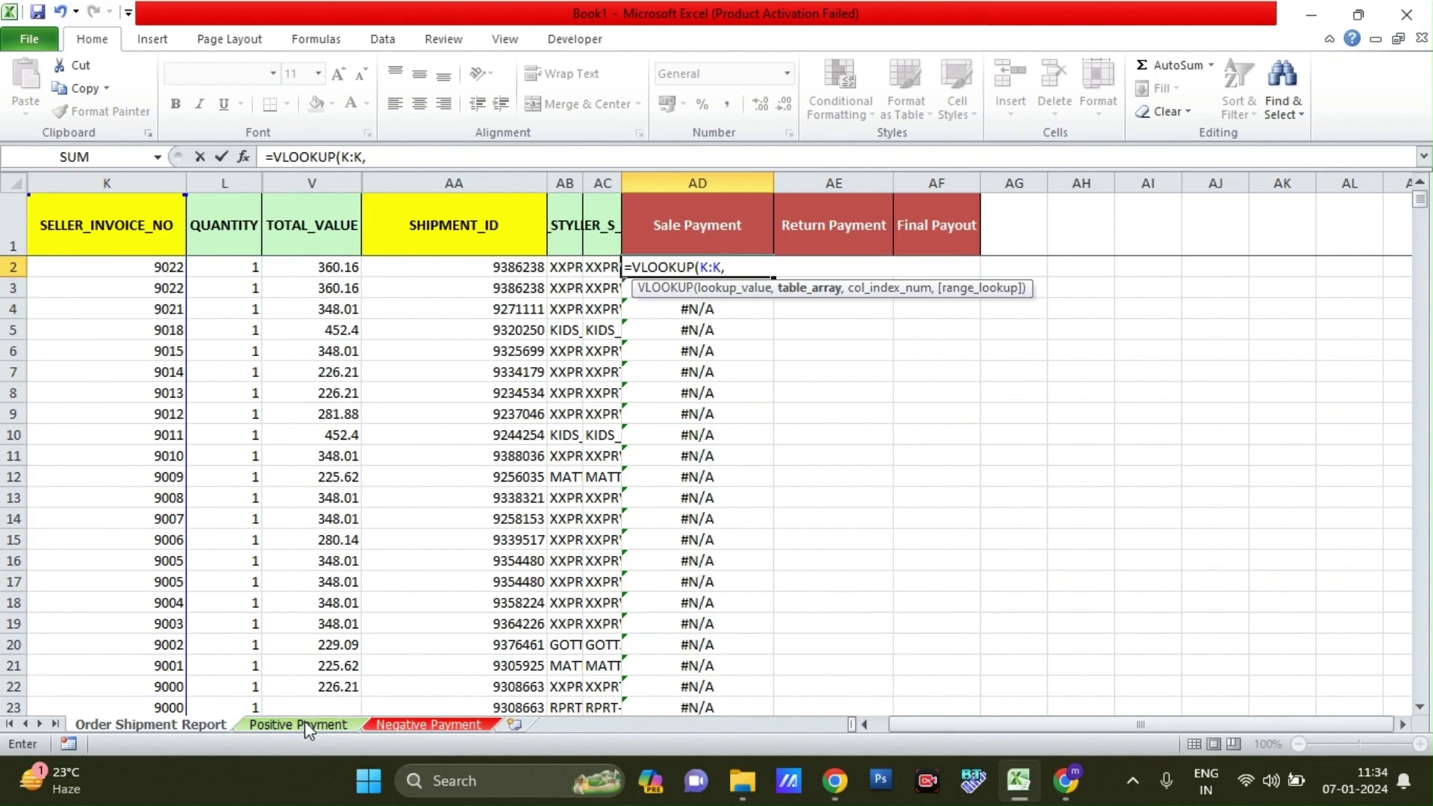
click(305, 721)
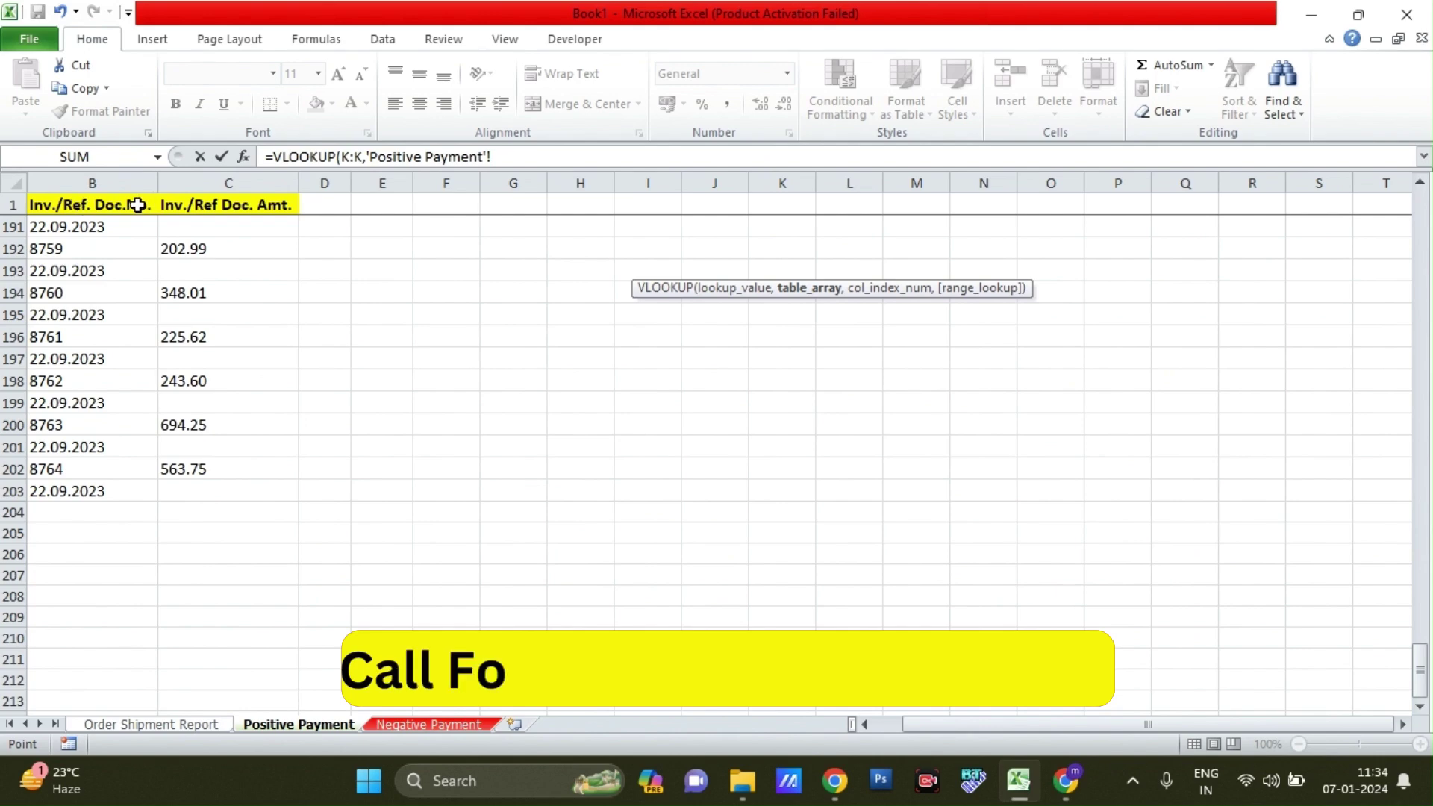
click(85, 179)
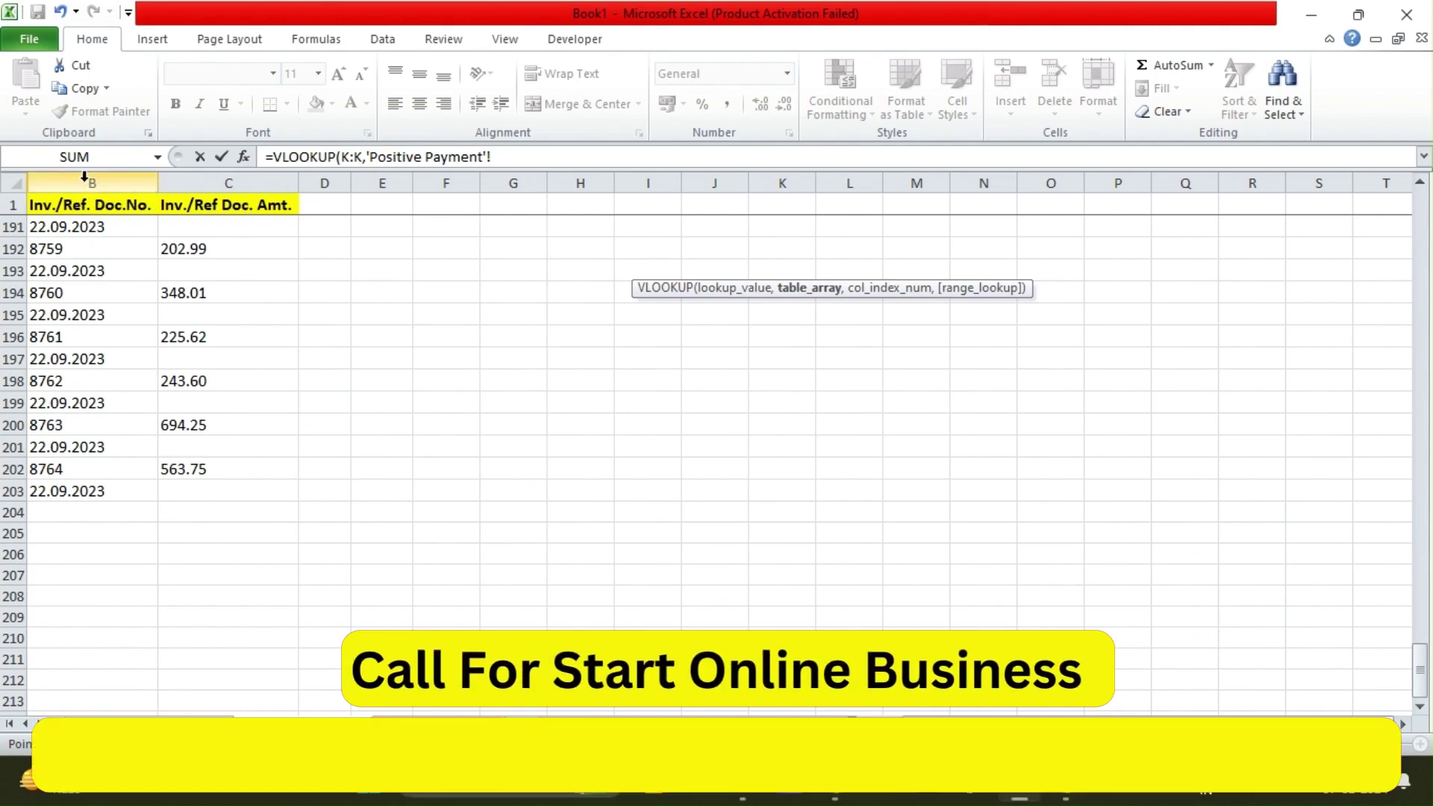
click(85, 180)
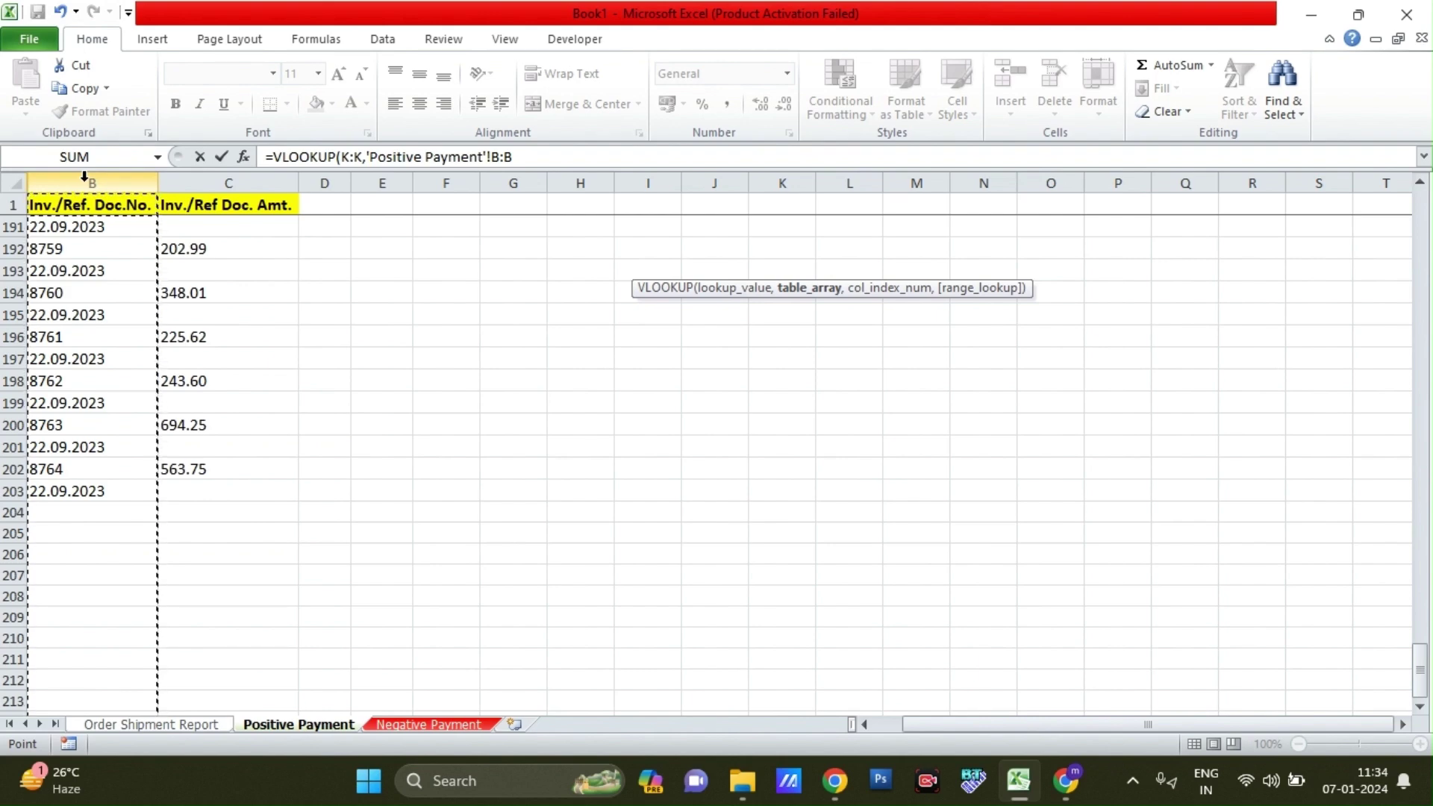
key(shift+Right)
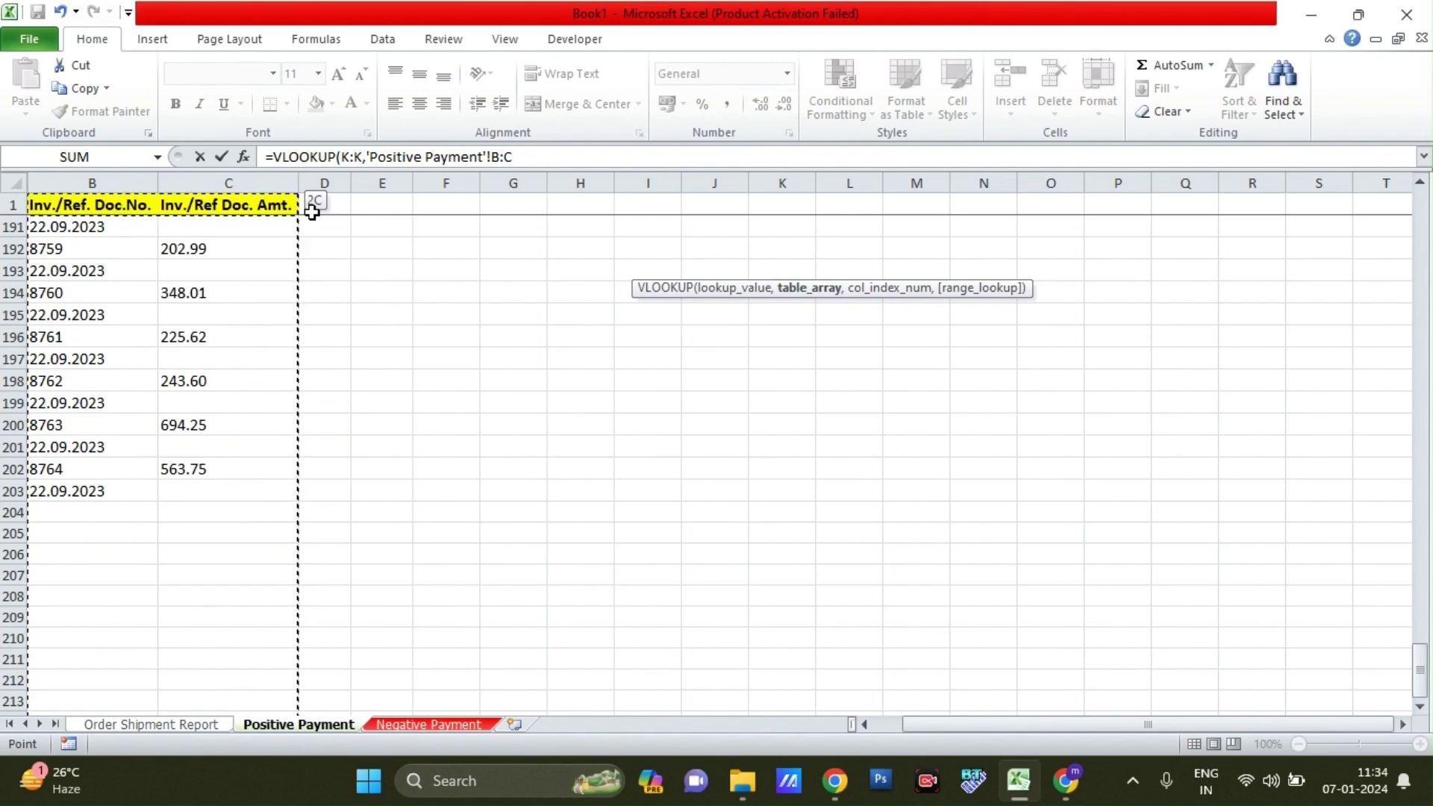
text(,2)
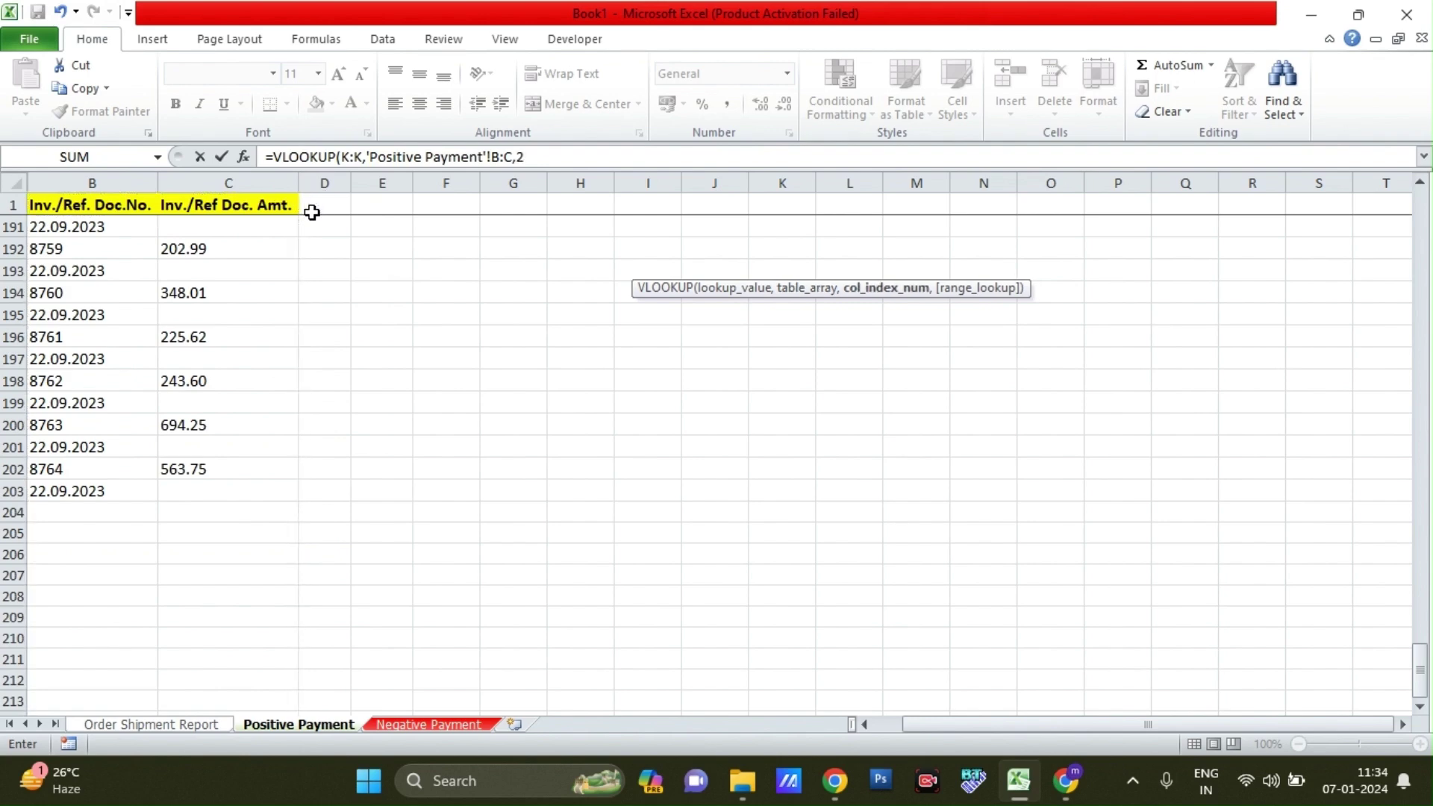
text(,)
key(Down)
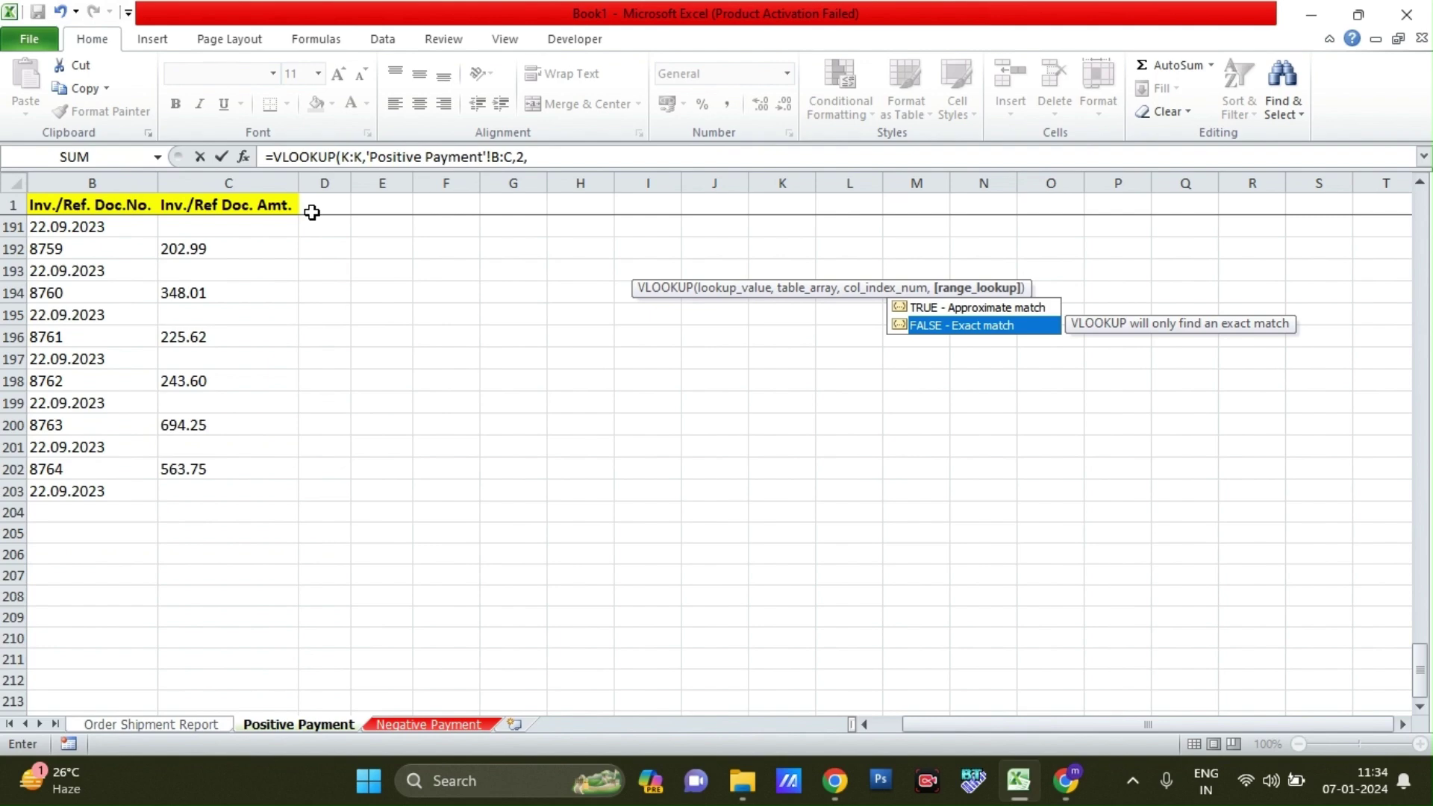
key(Tab)
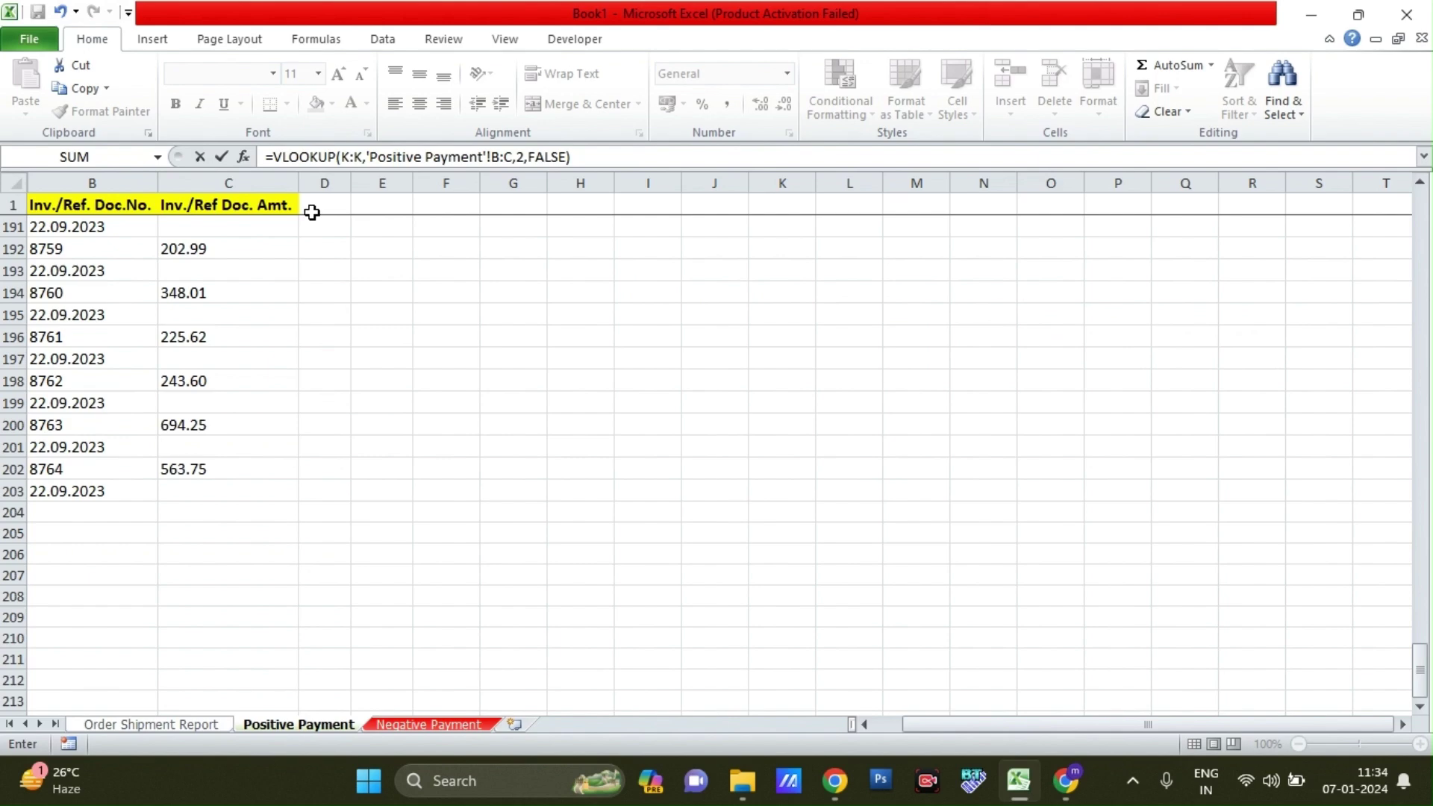
key(Return)
key(ctrl+shift+Down)
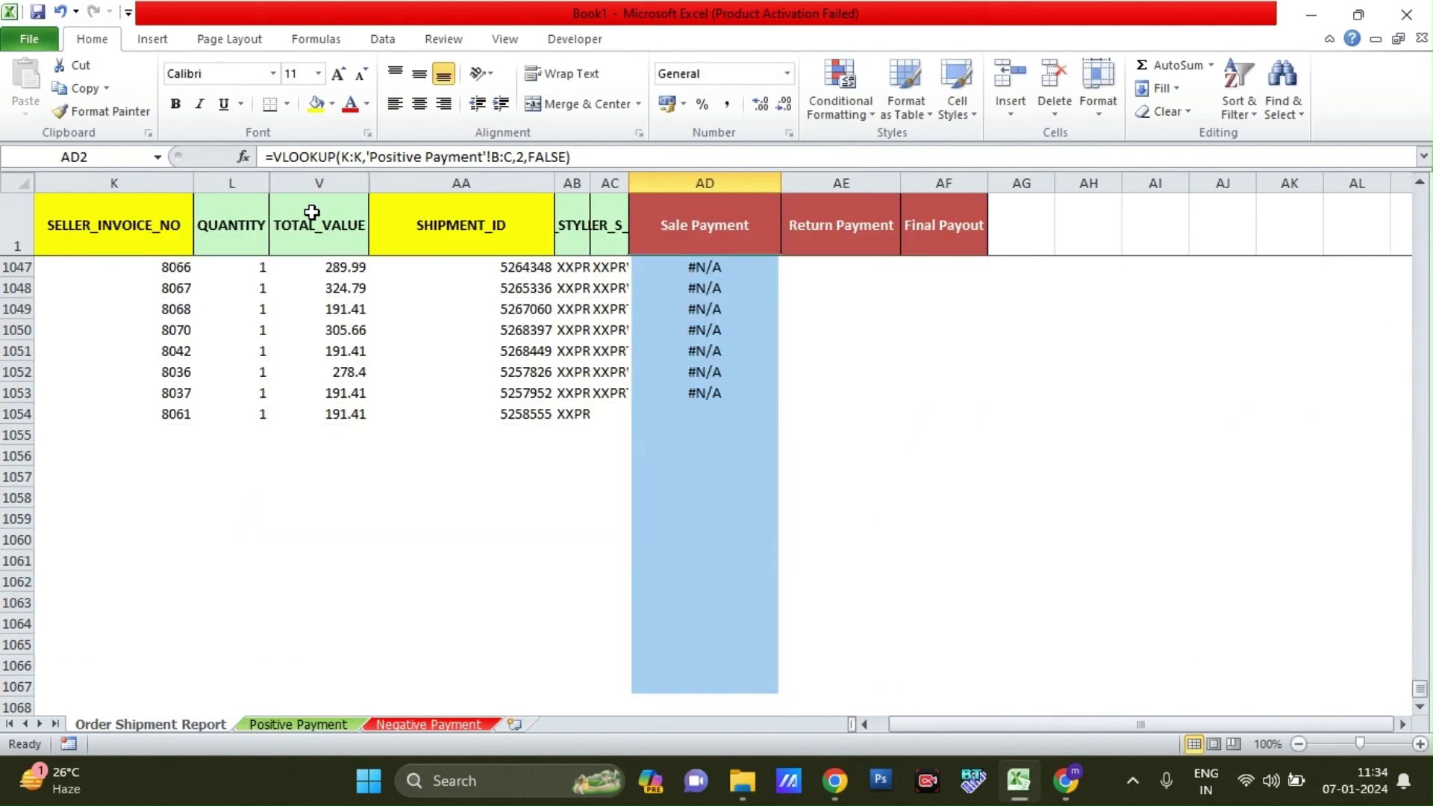
key(ctrl+Up)
key(ctrl+shift+l)
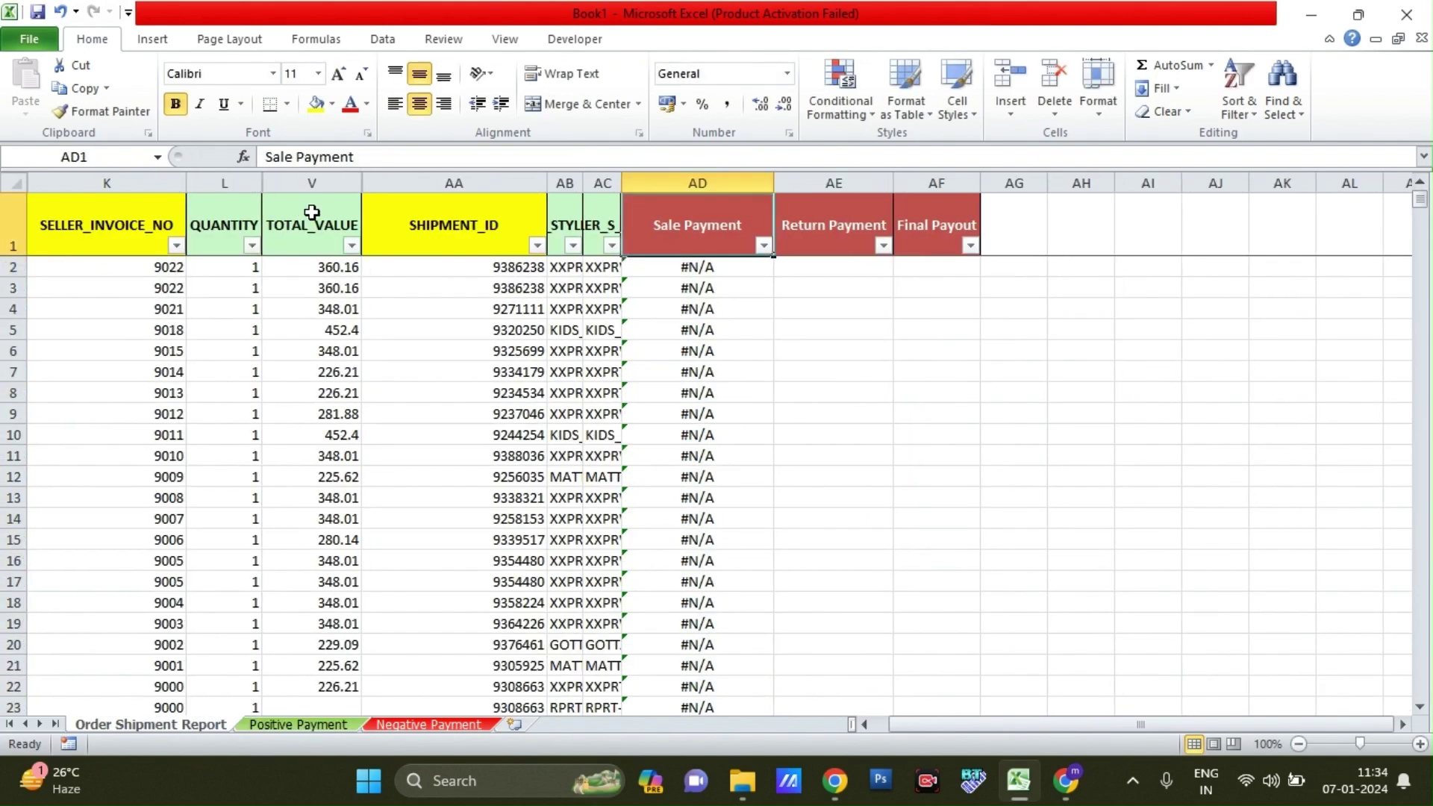
key(alt+Down)
key(End)
key(space)
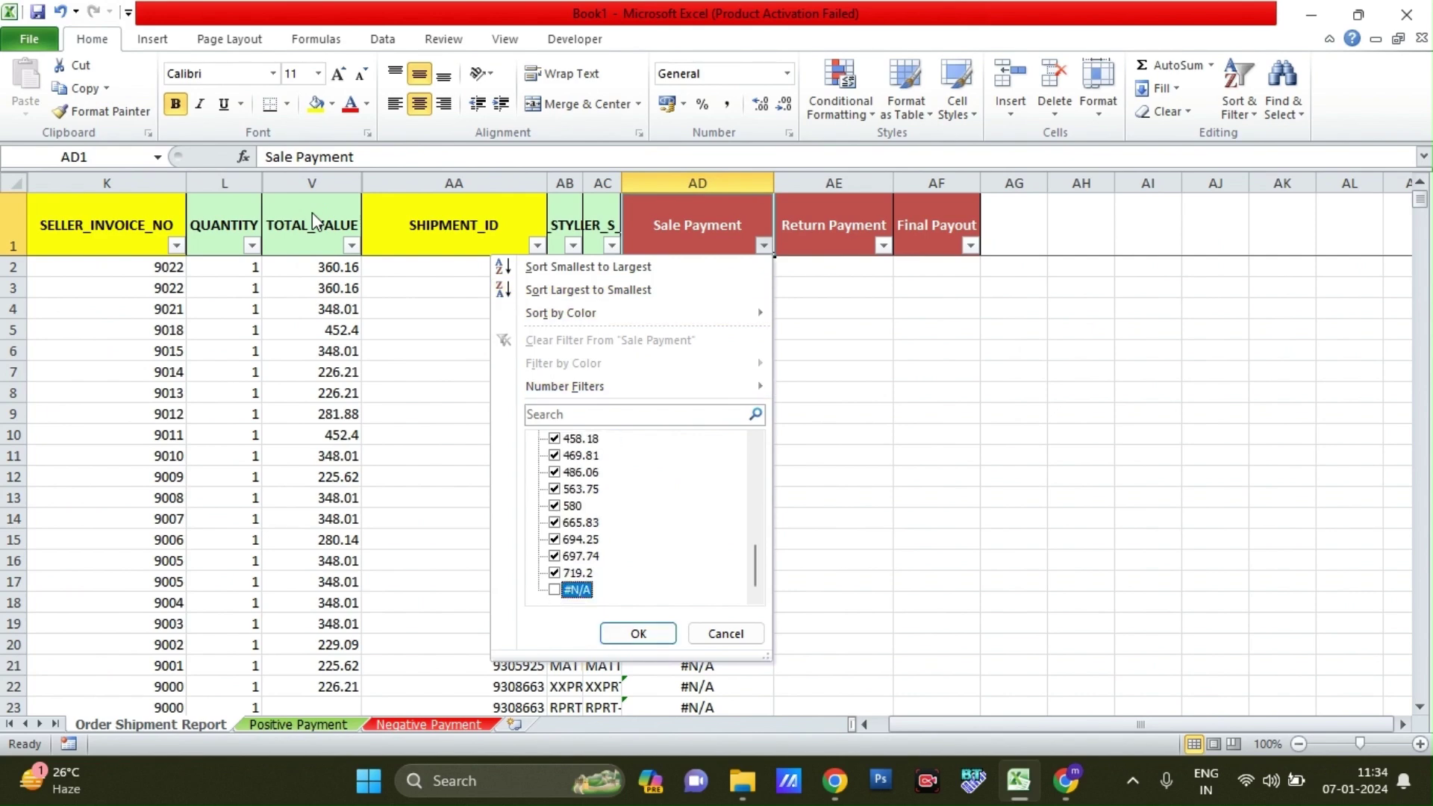
key(Return)
key(Down)
key(Left)
key(Left)
key(Left)
key(Left)
key(Left)
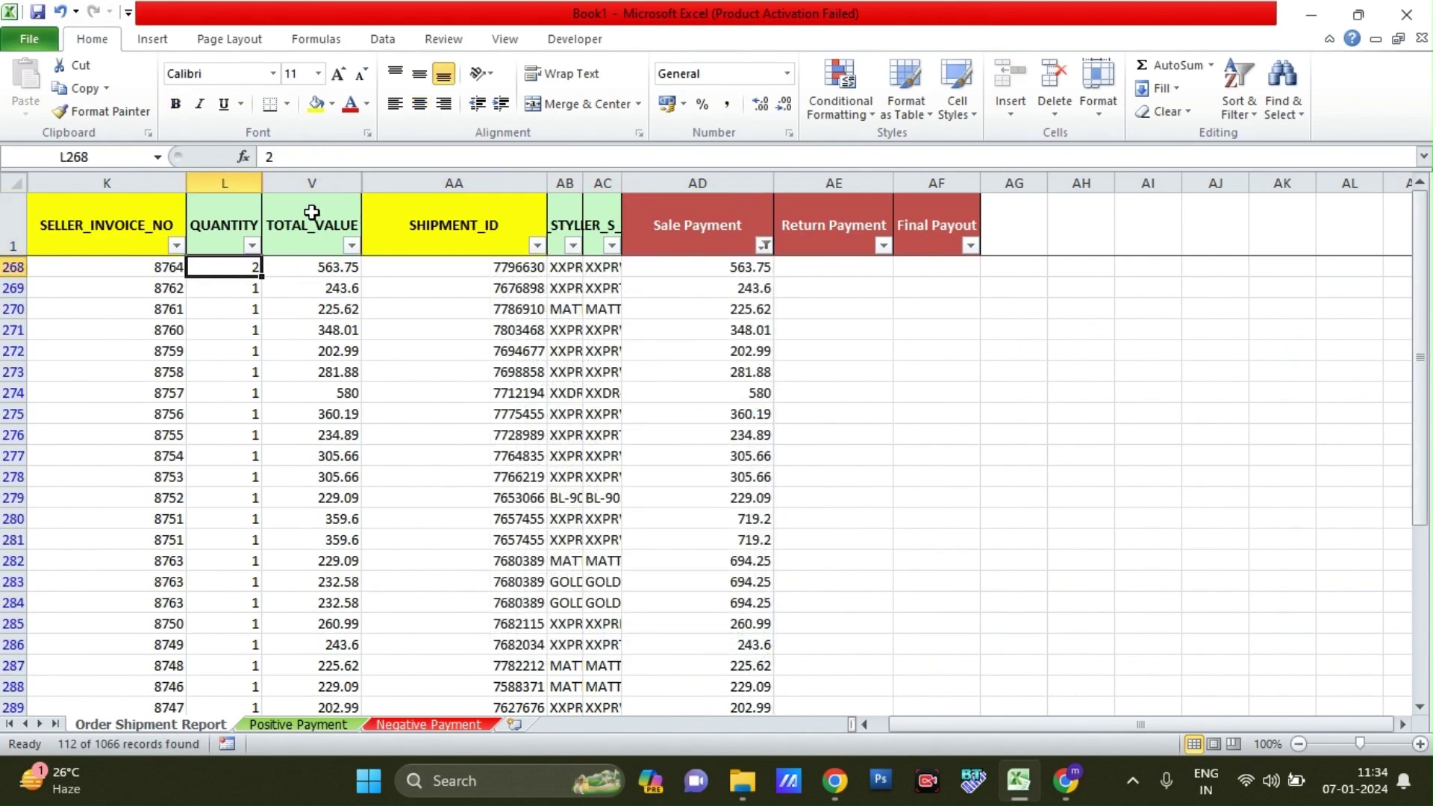
key(Left)
key(ctrl+c)
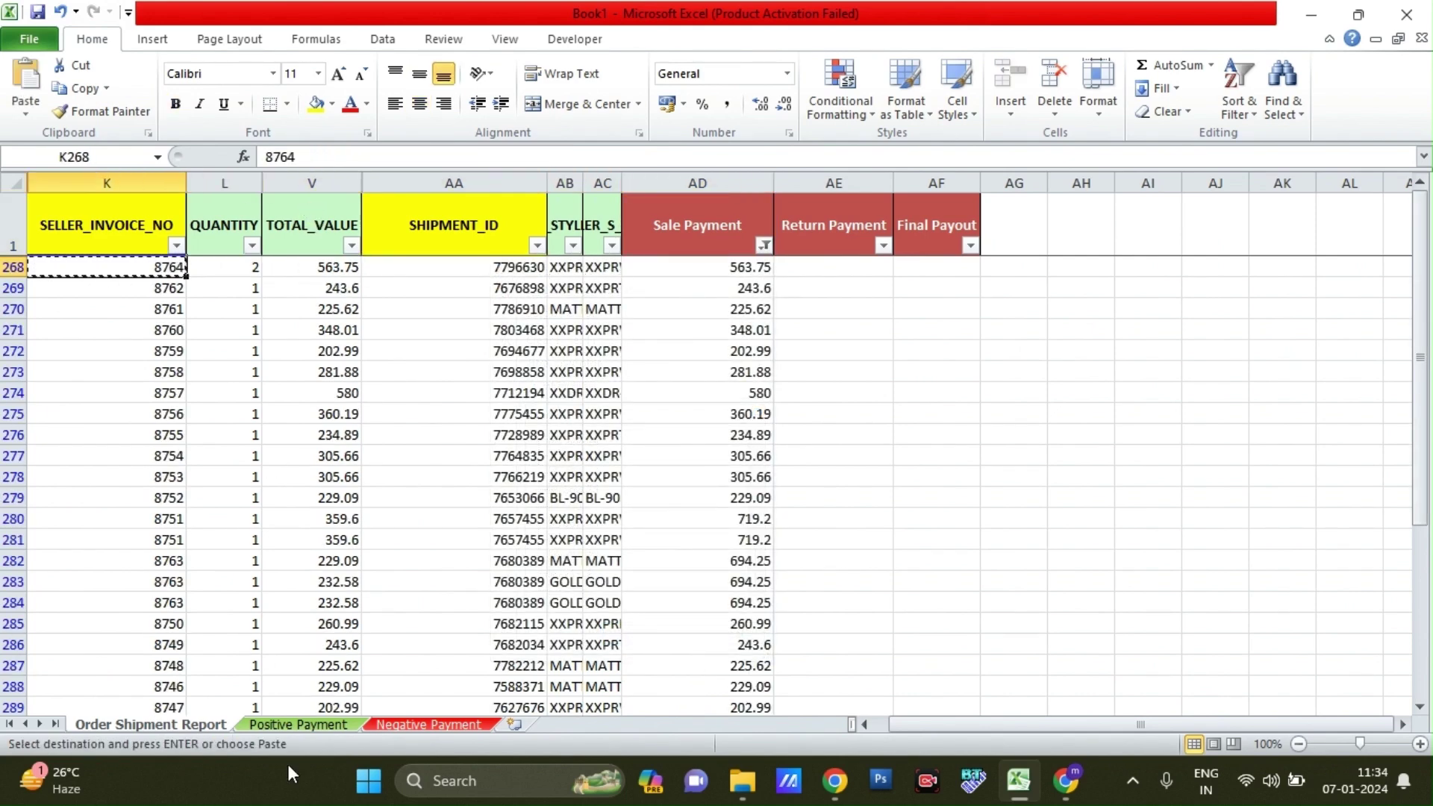
click(291, 727)
key(ctrl+f)
key(ctrl+v)
key(Return)
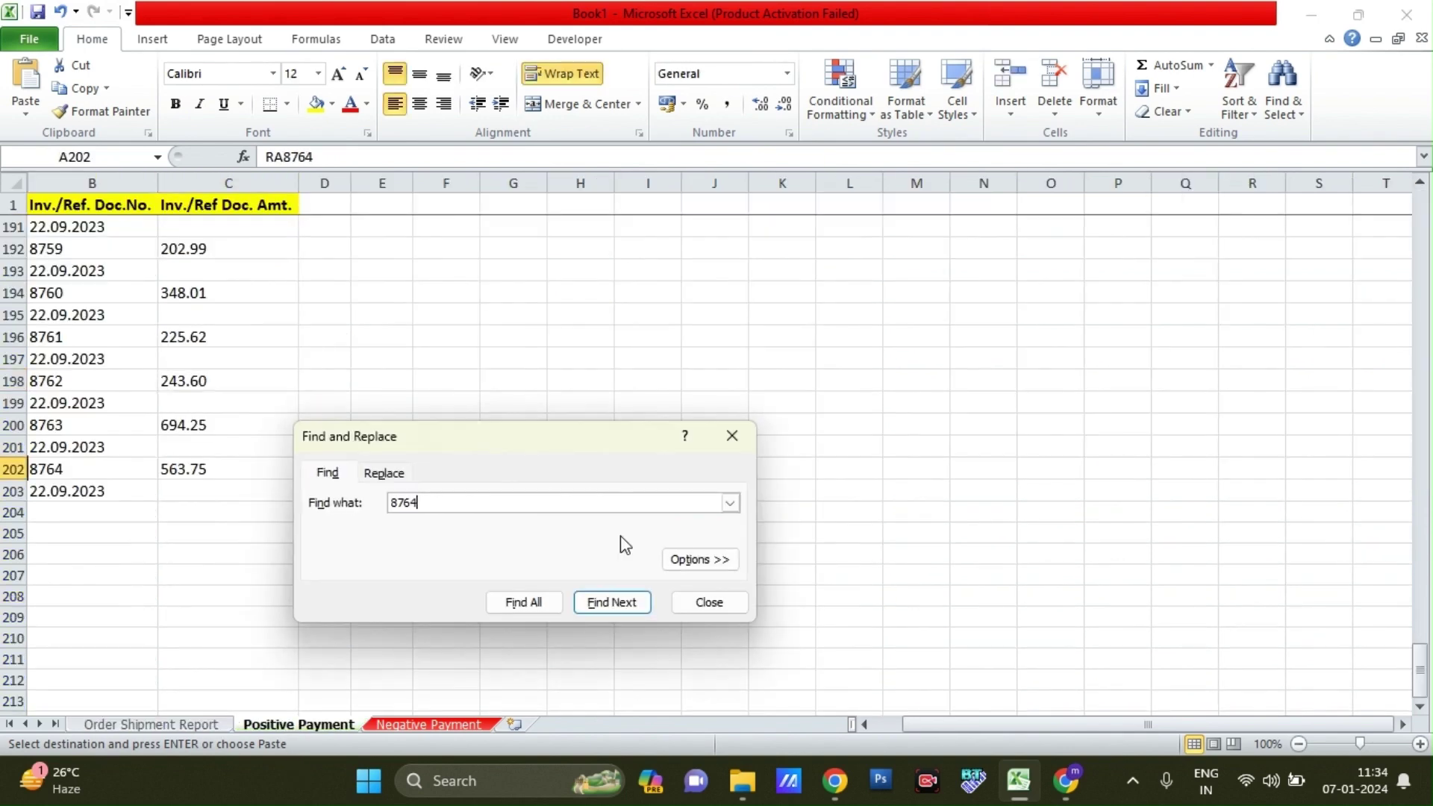
key(Escape)
key(Right)
key(Right)
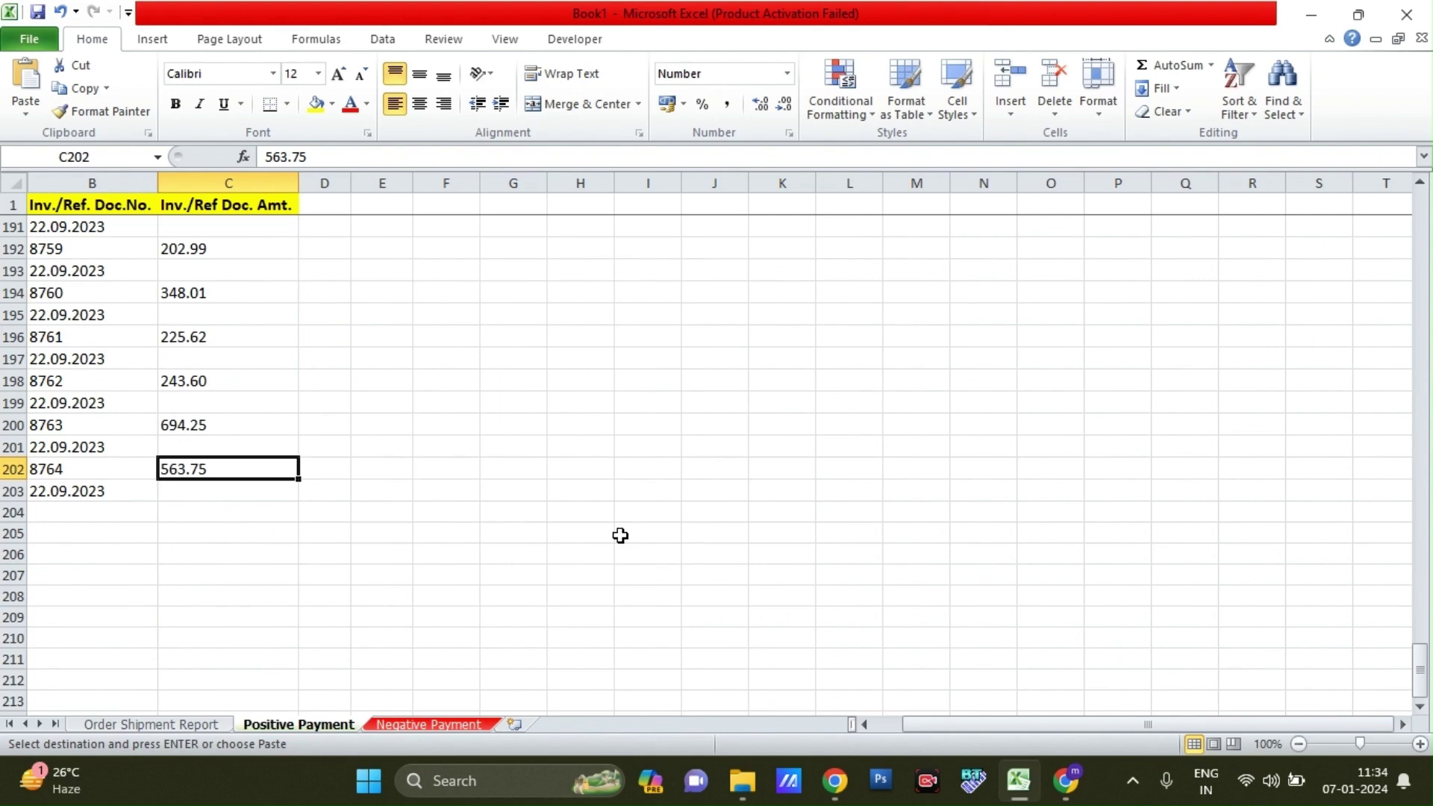
click(216, 725)
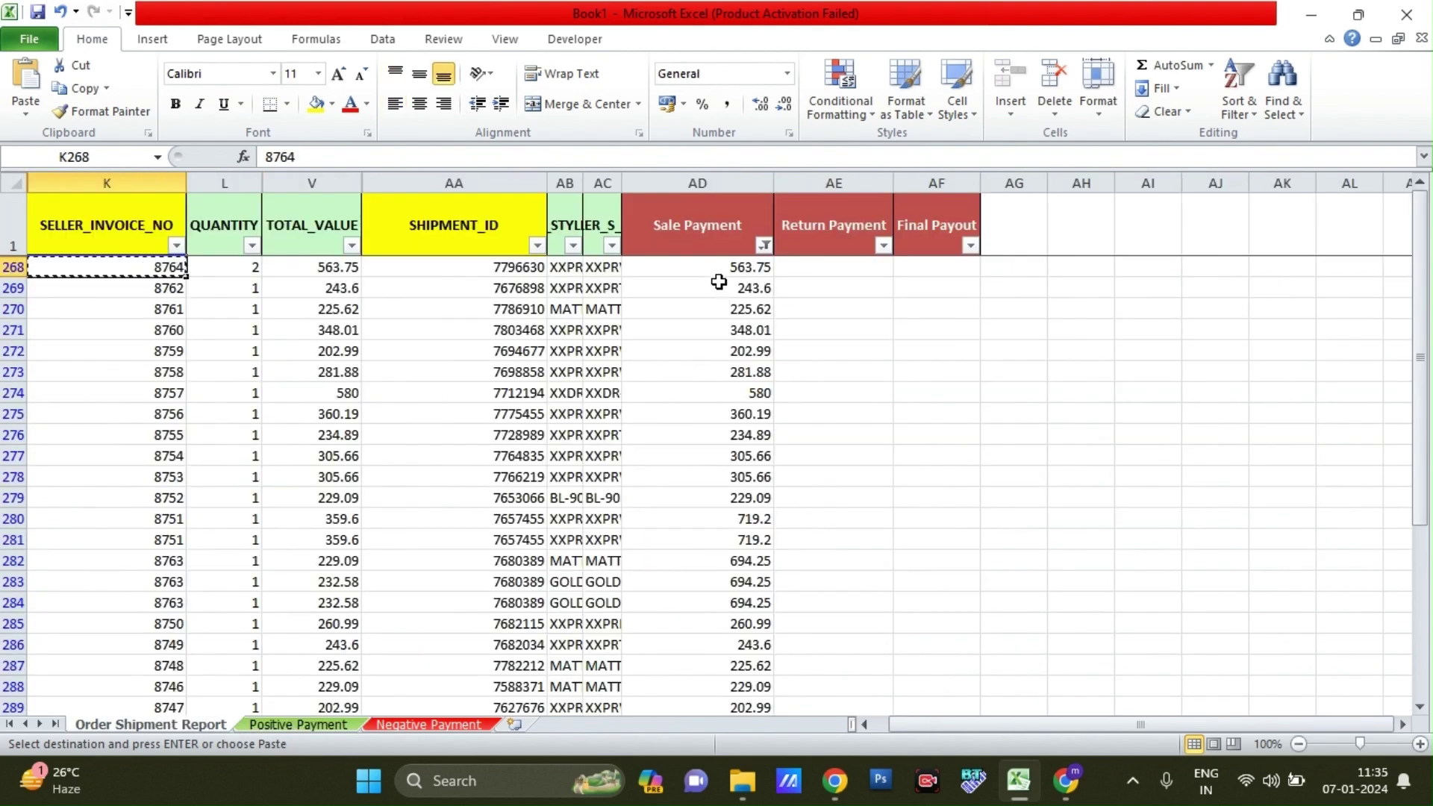
click(724, 257)
key(Down)
key(Left)
key(Left)
key(Left)
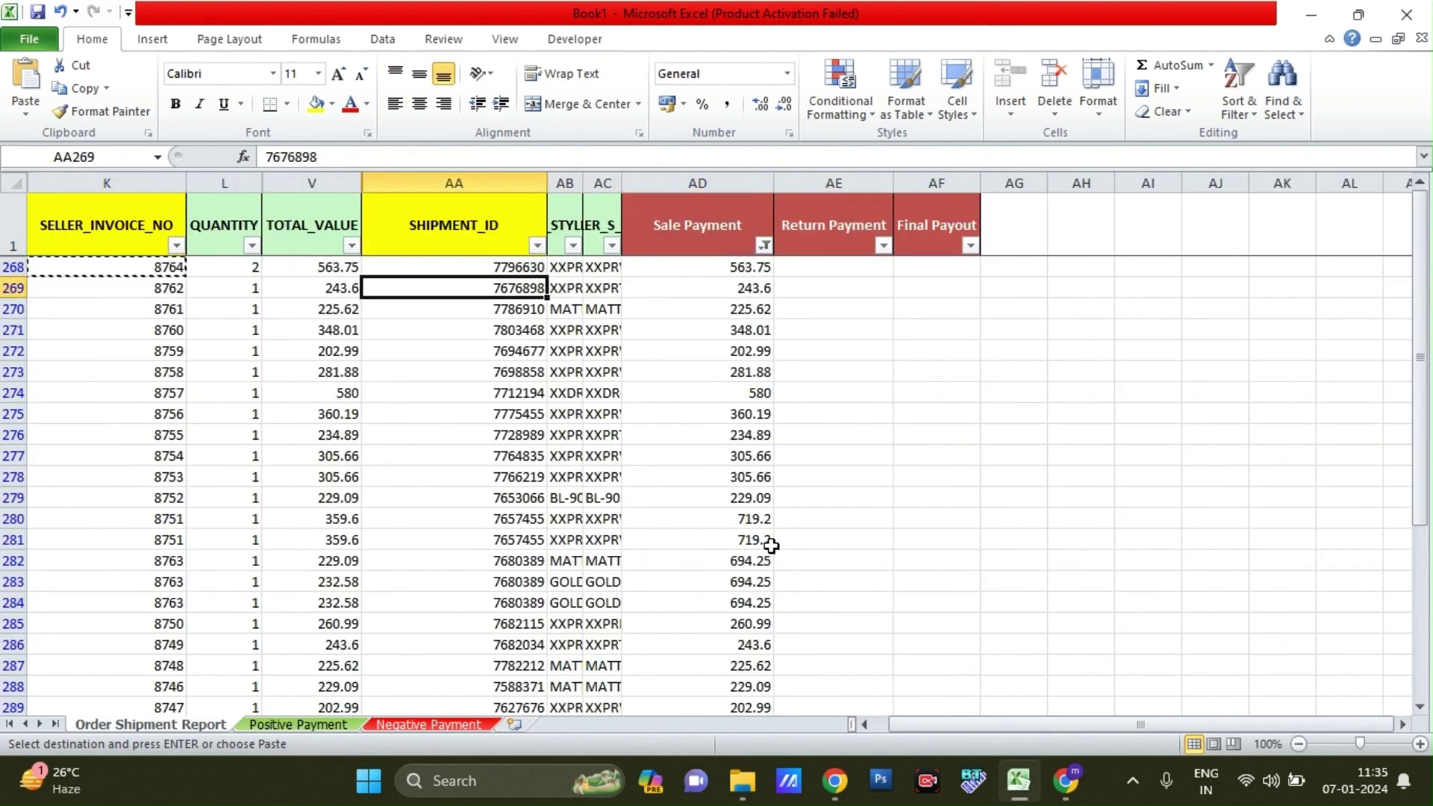
key(Left)
key(Left)
key(Left)
key(Down)
key(Down)
key(Down)
key(Down)
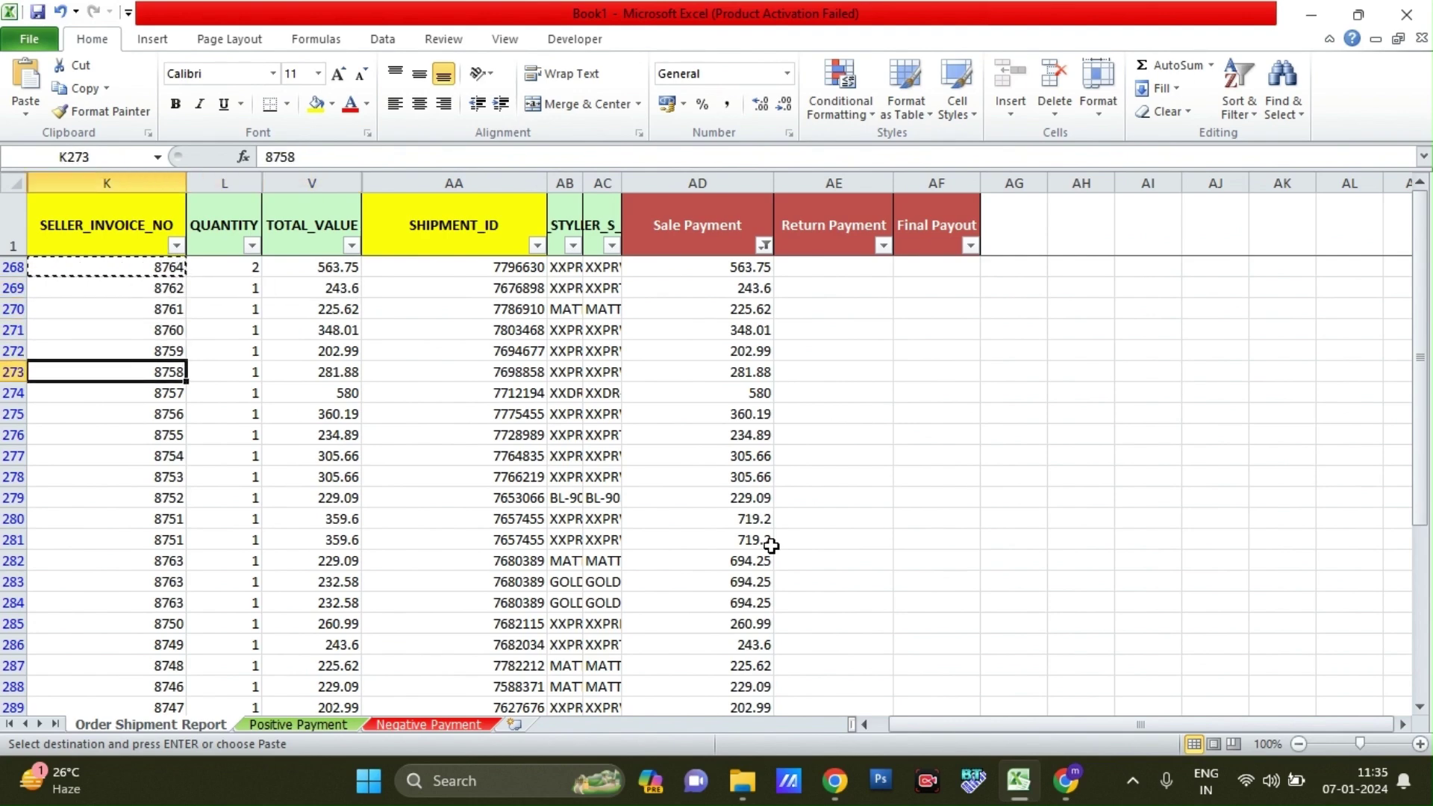
key(Down)
key(ctrl+c)
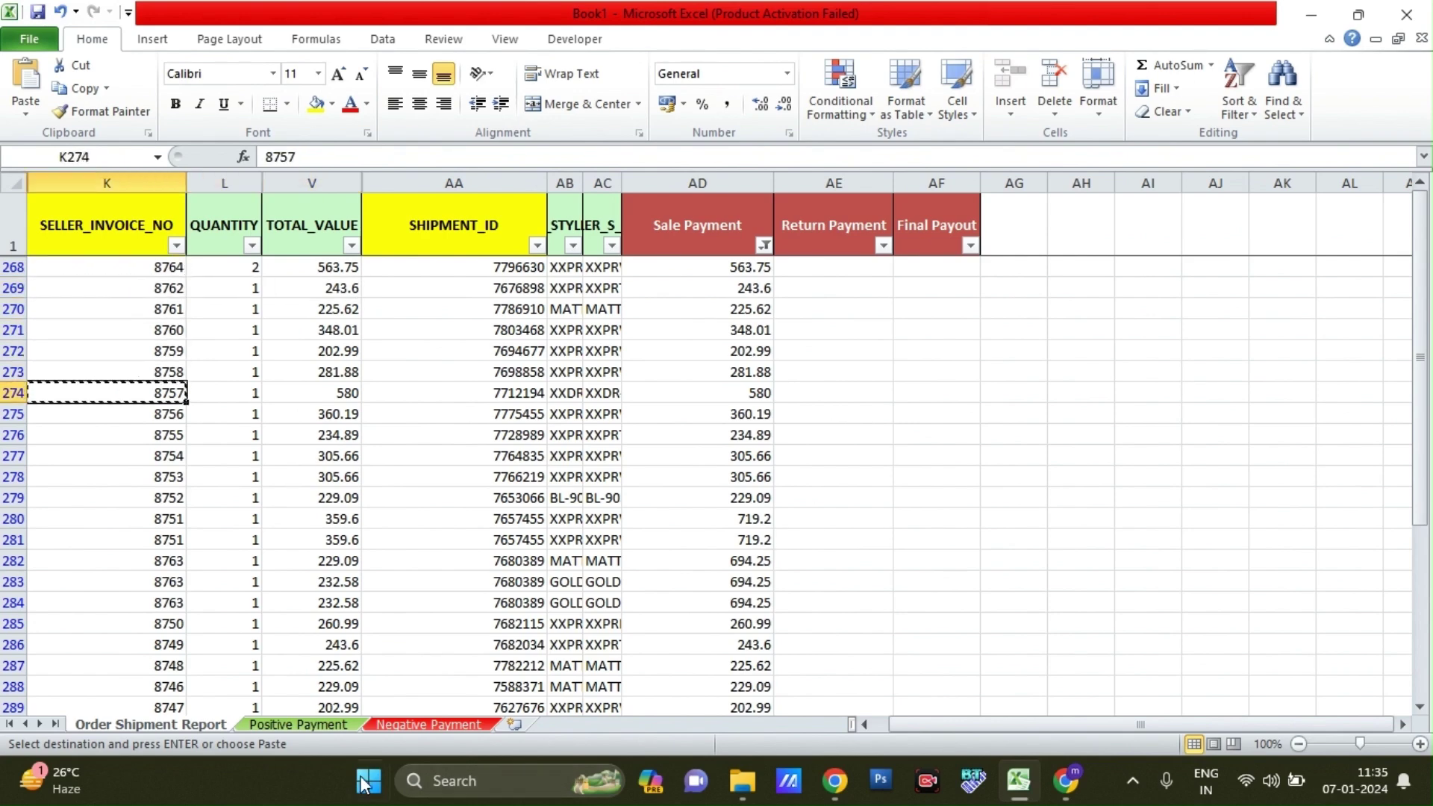
click(319, 724)
key(ctrl+f)
key(ctrl+v)
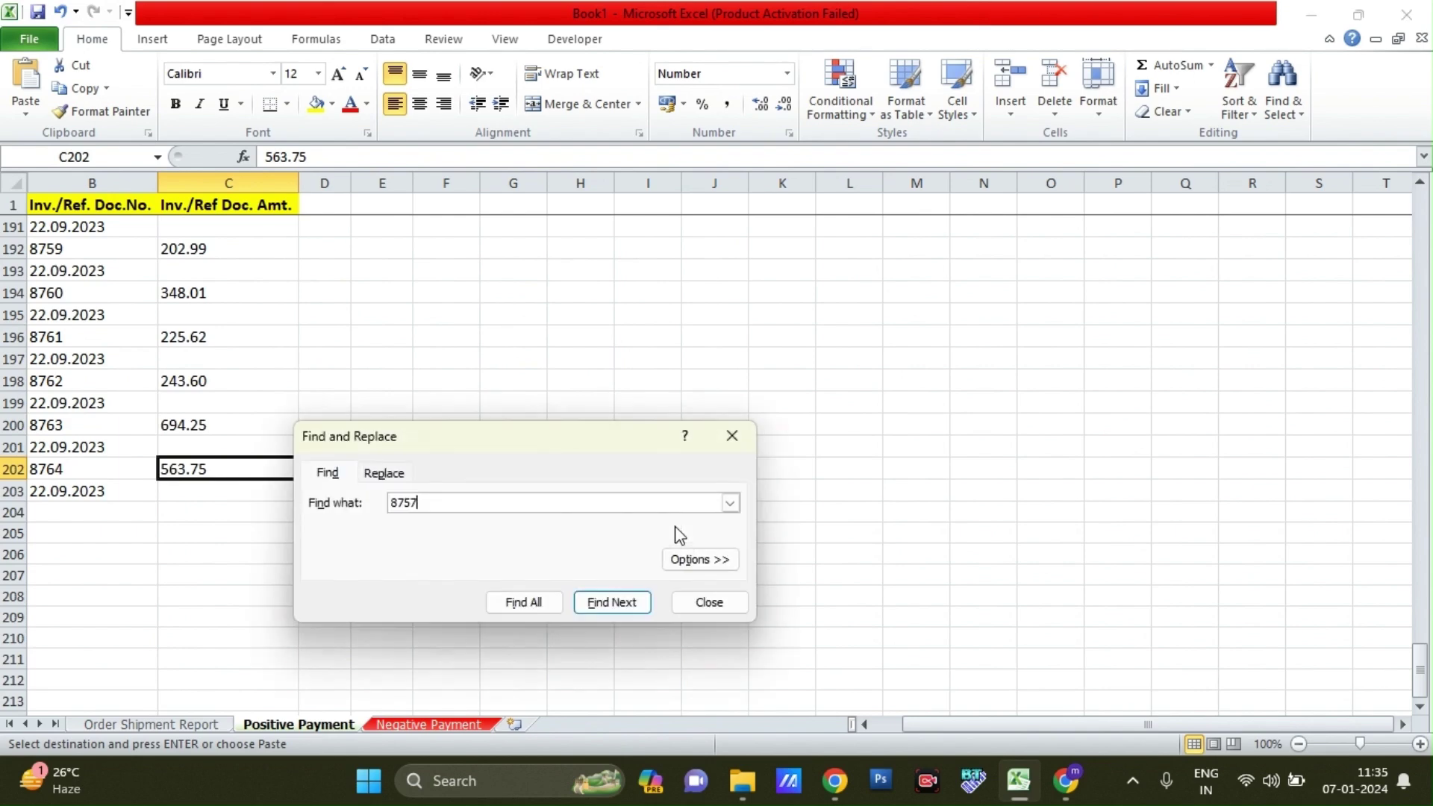
key(Return)
key(Escape)
key(Right)
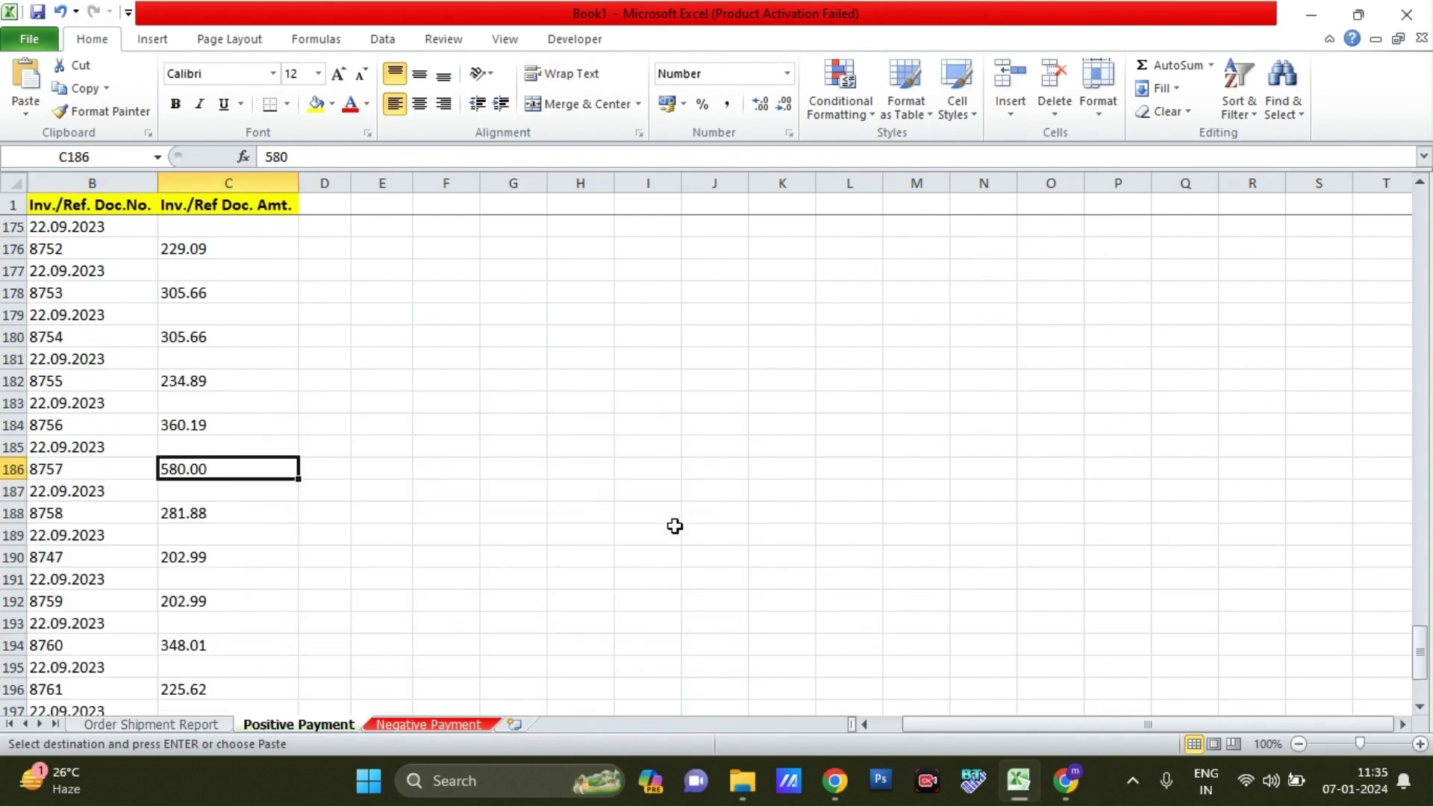
click(181, 725)
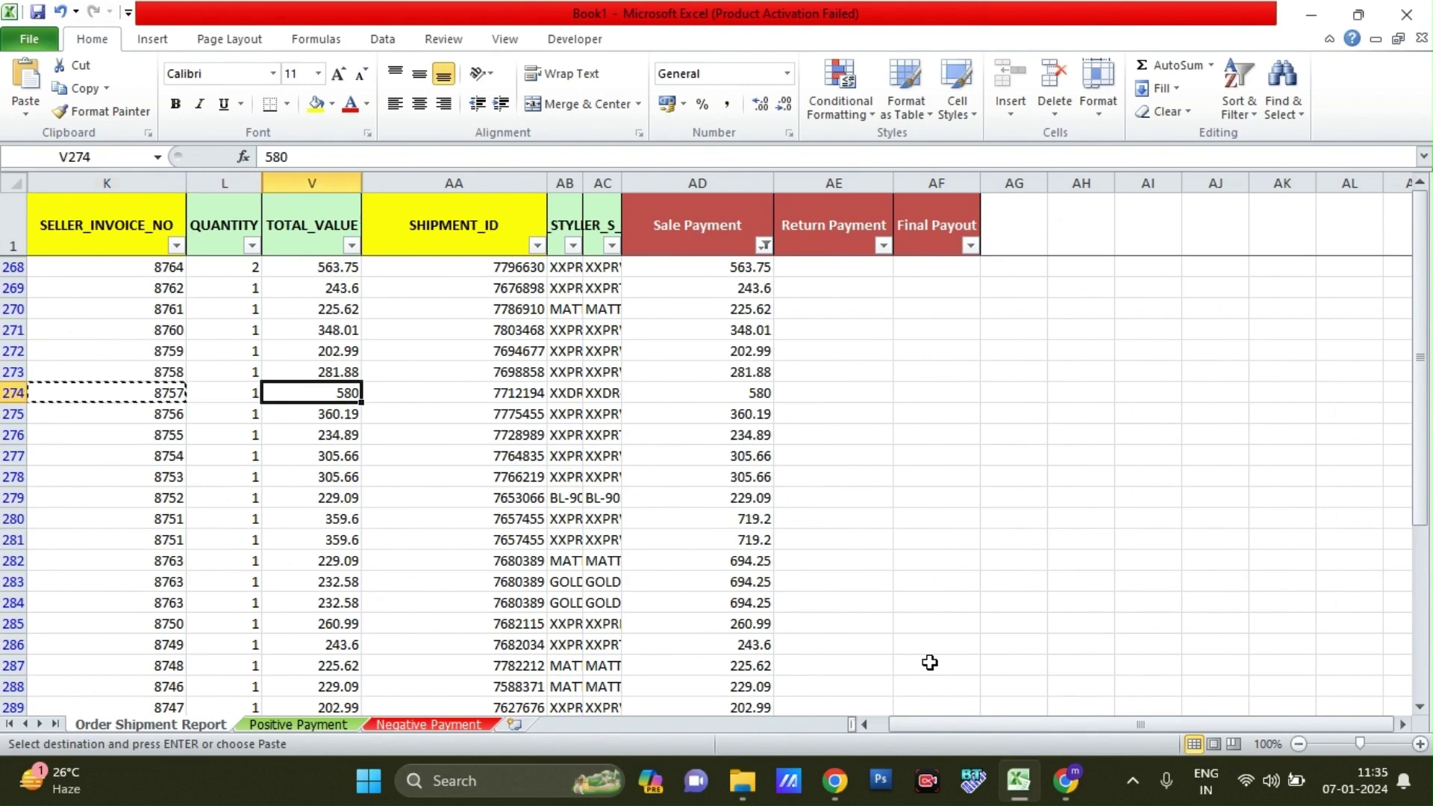
key(Right)
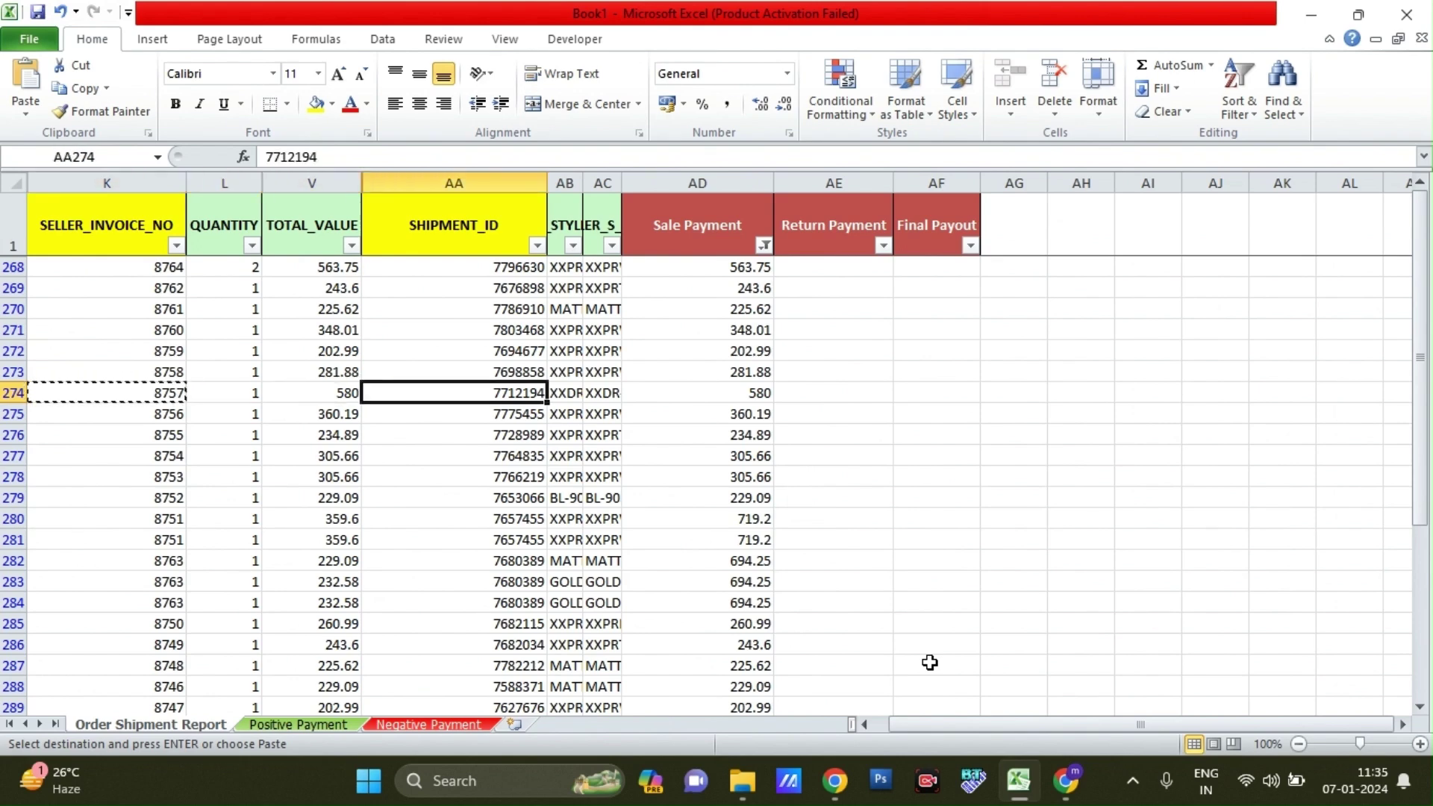
key(Right)
key(Right)
key(Right)
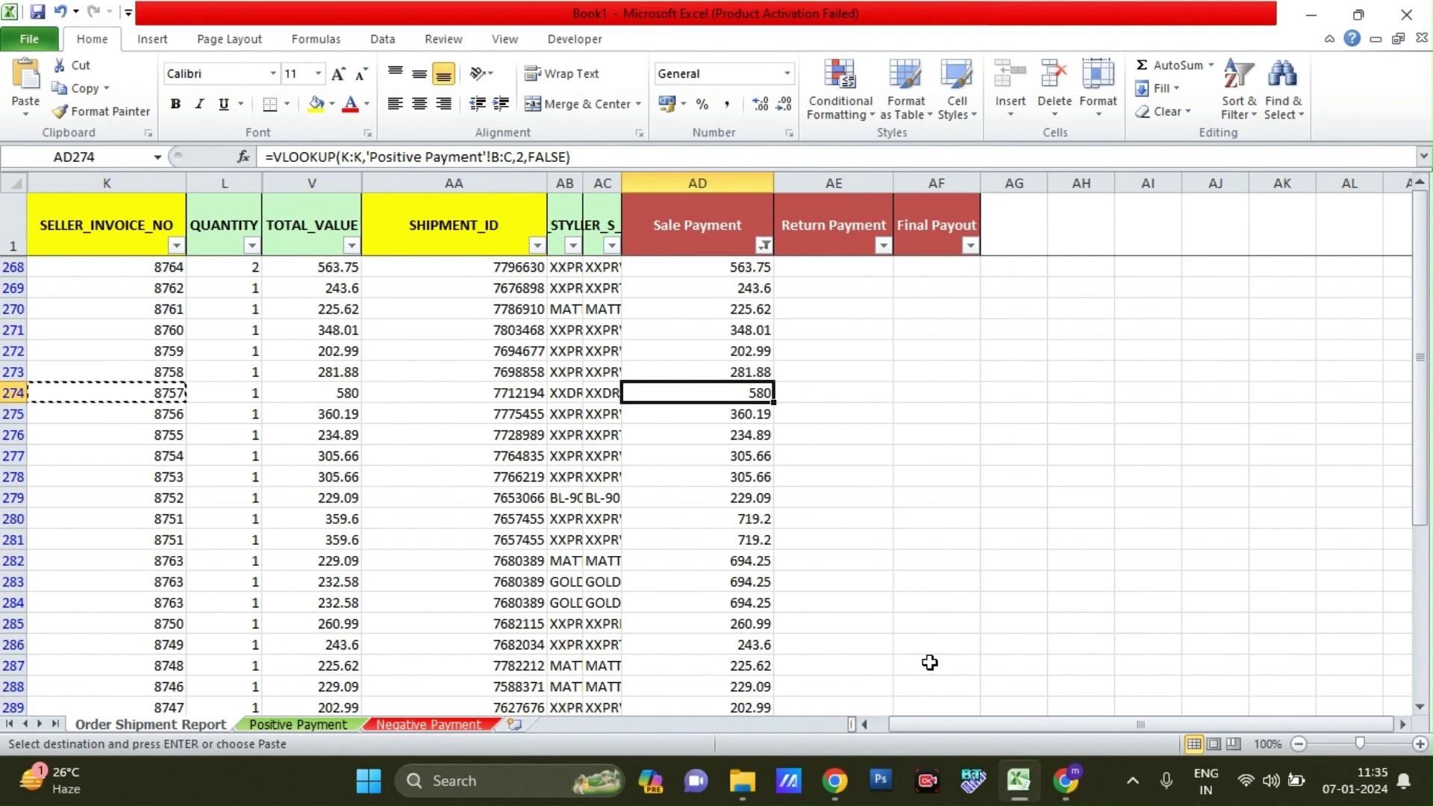
key(F2)
key(ctrl+Up)
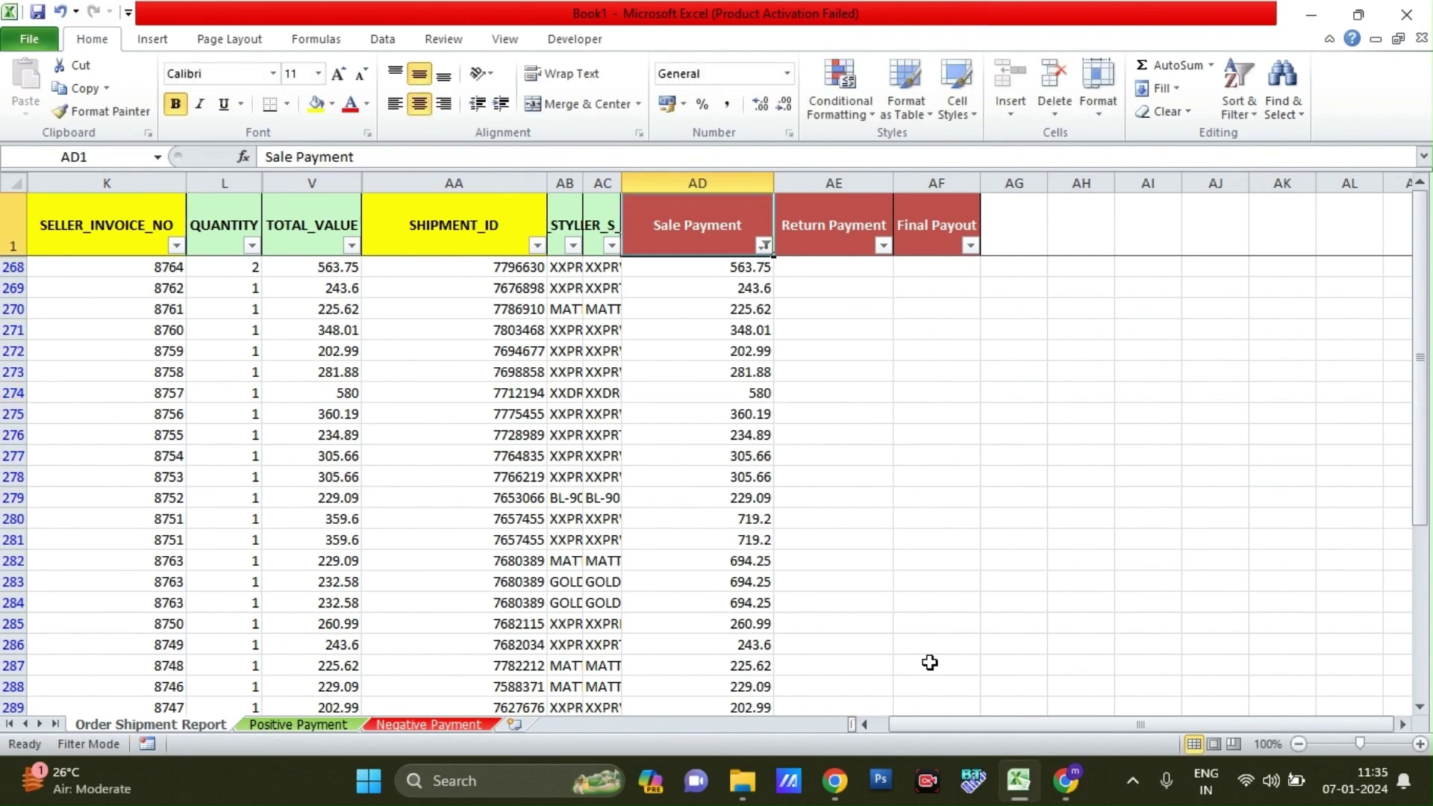
key(ctrl+shift+l)
key(Right)
key(Down)
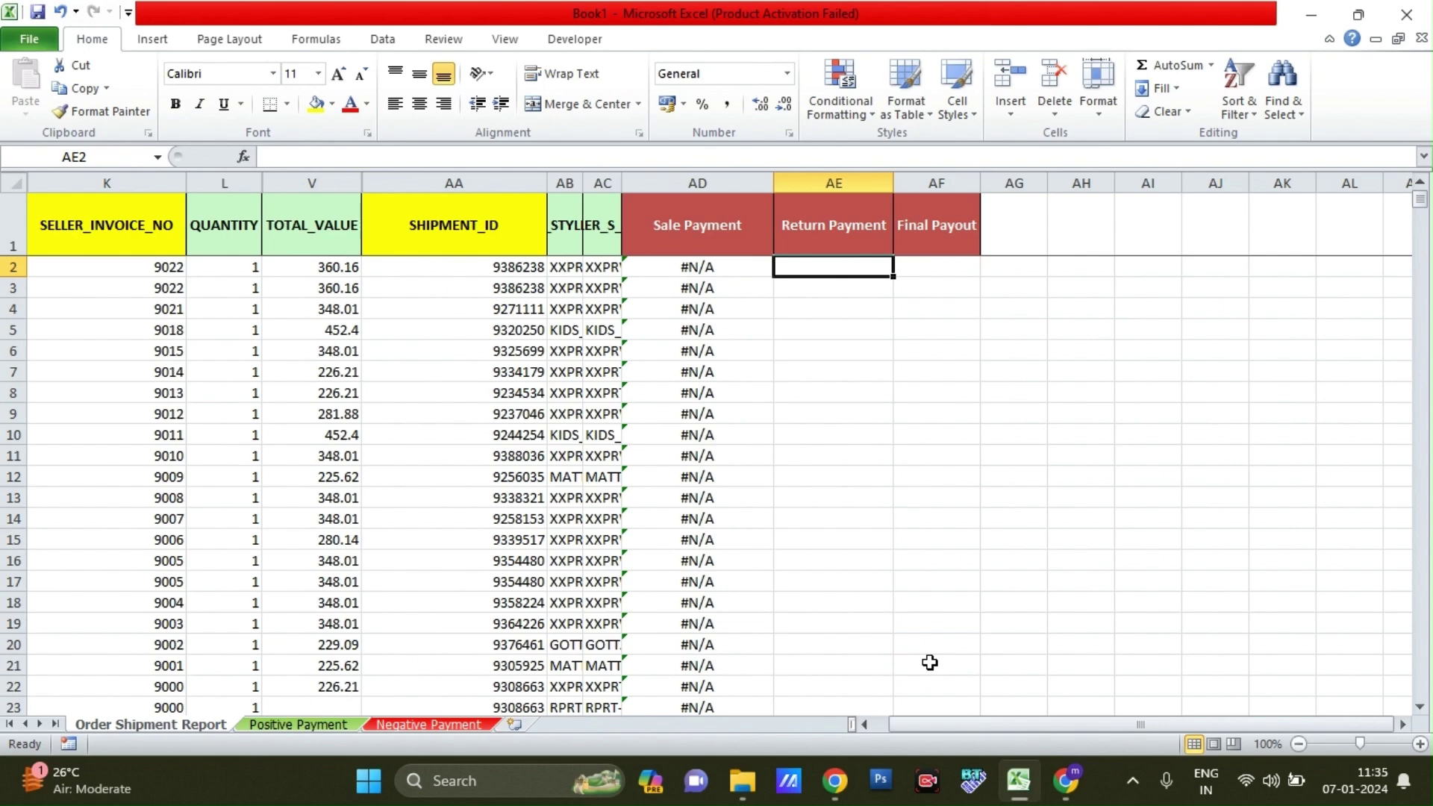
click(448, 724)
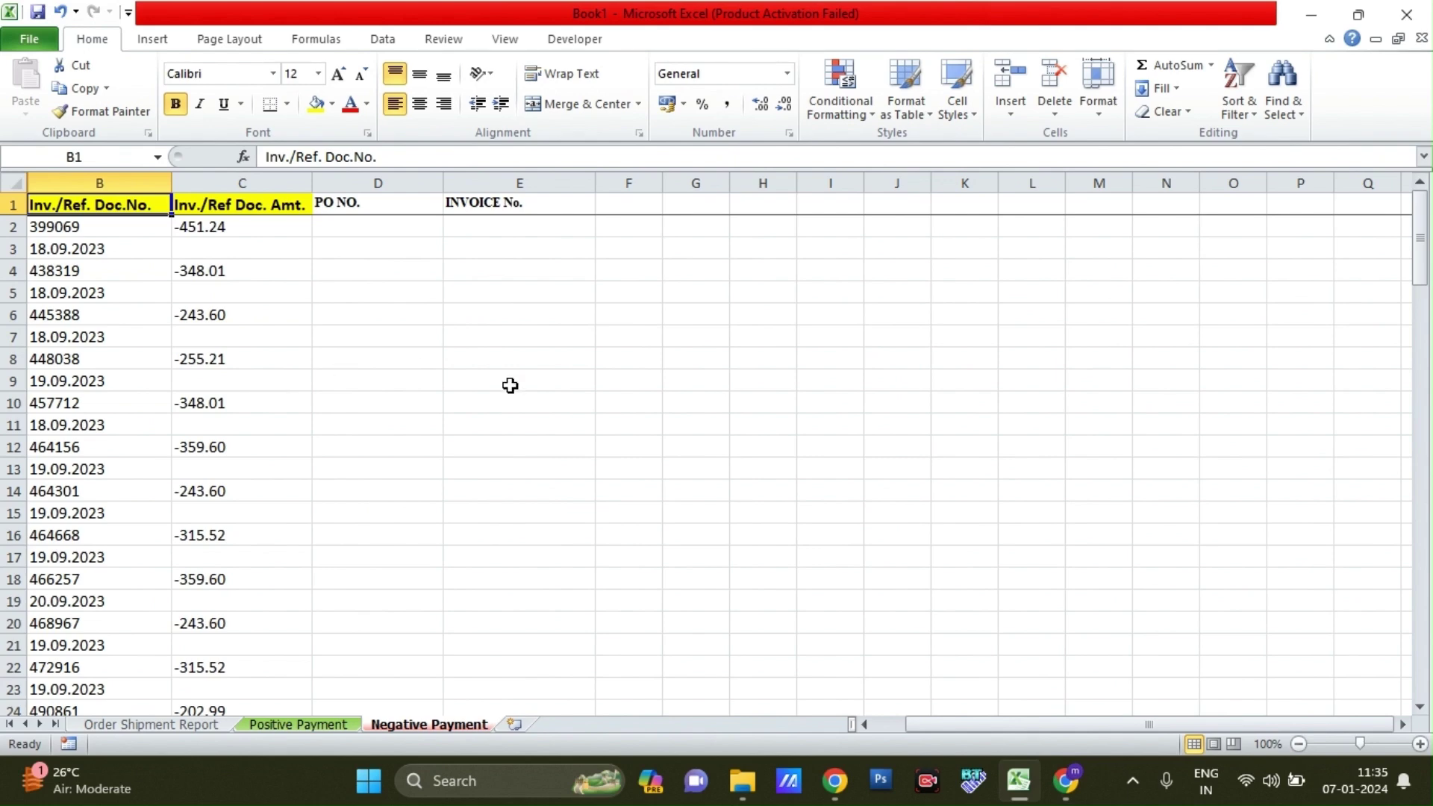
click(160, 227)
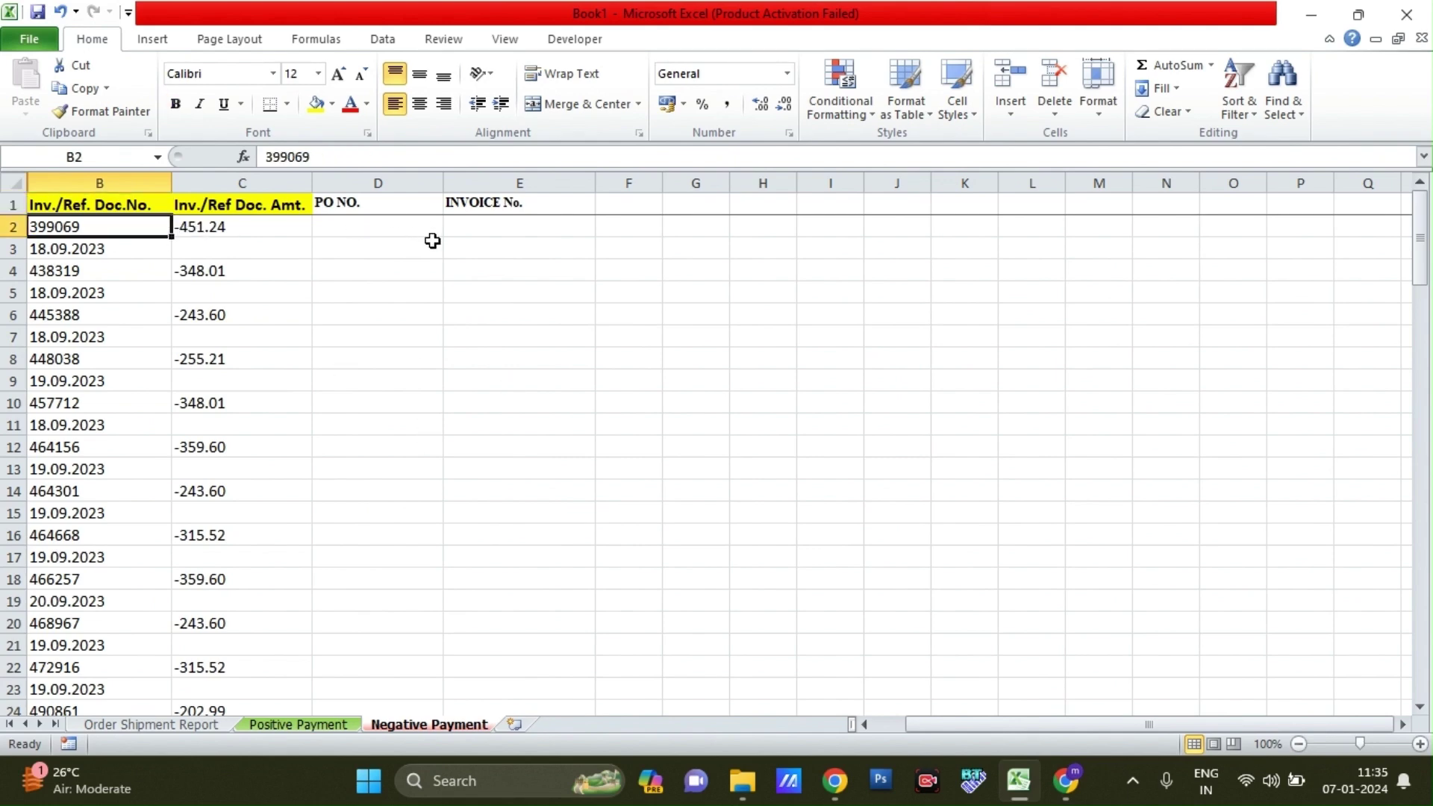
key(ctrl+c)
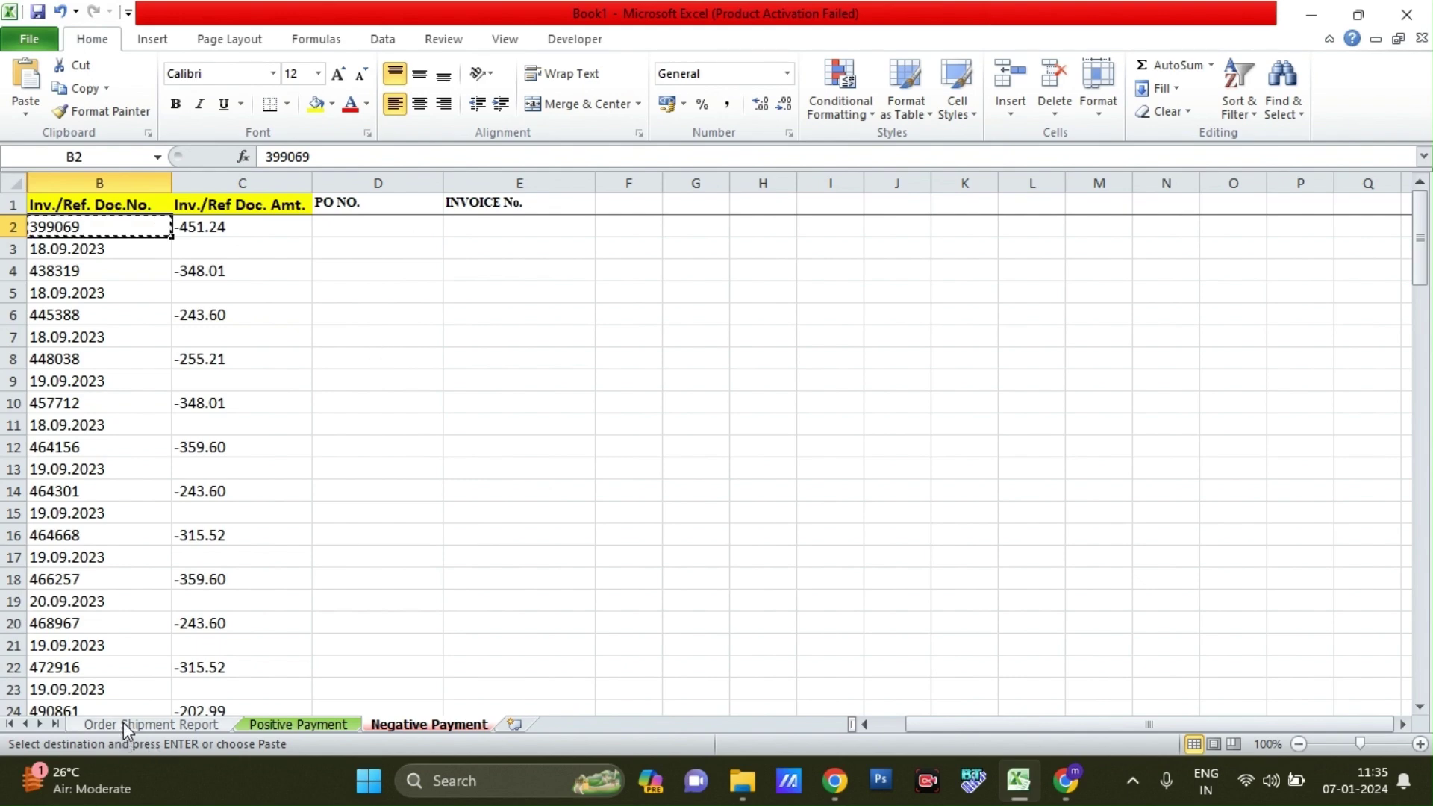
click(123, 724)
key(ctrl+f)
key(ctrl+v)
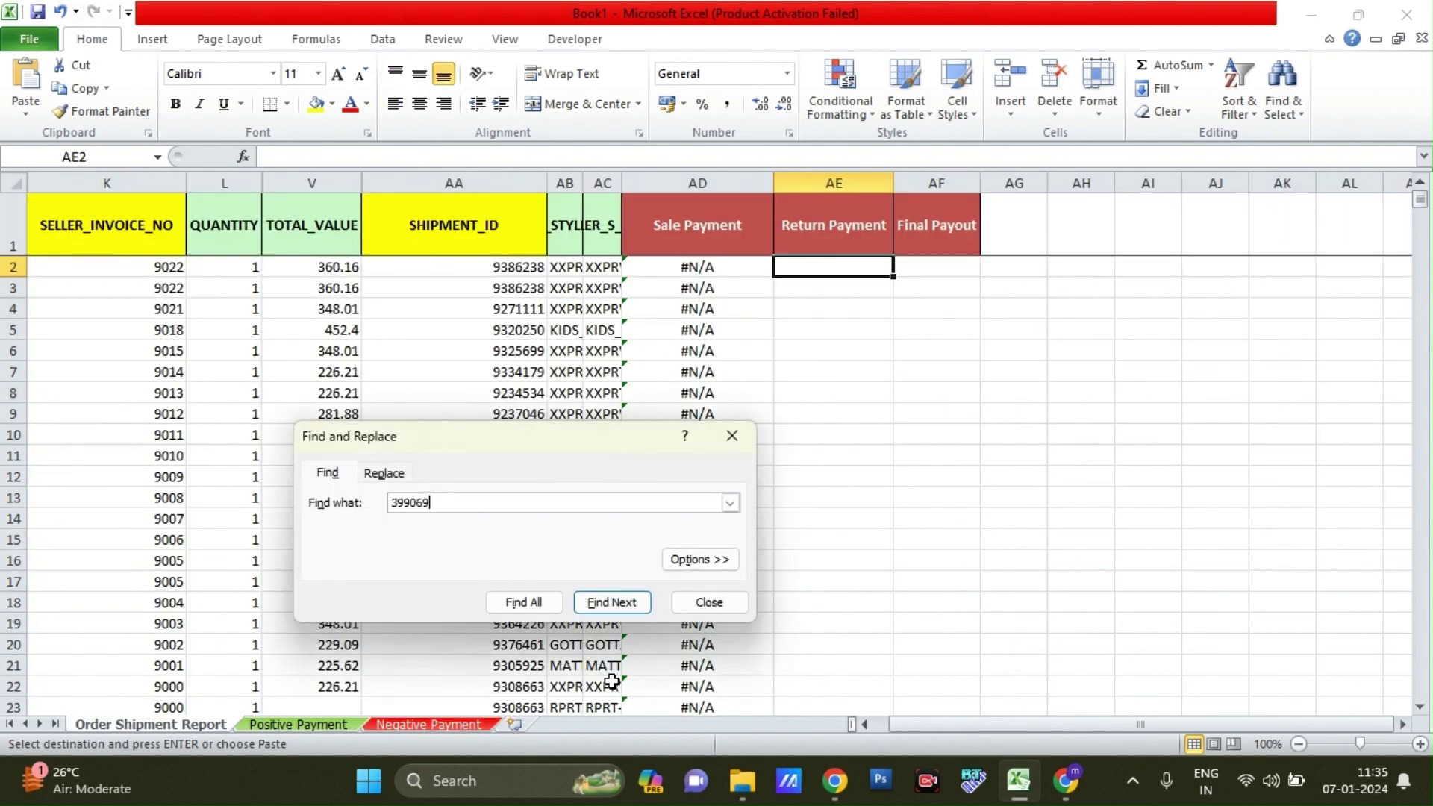
key(Return)
key(Return)
key(Escape)
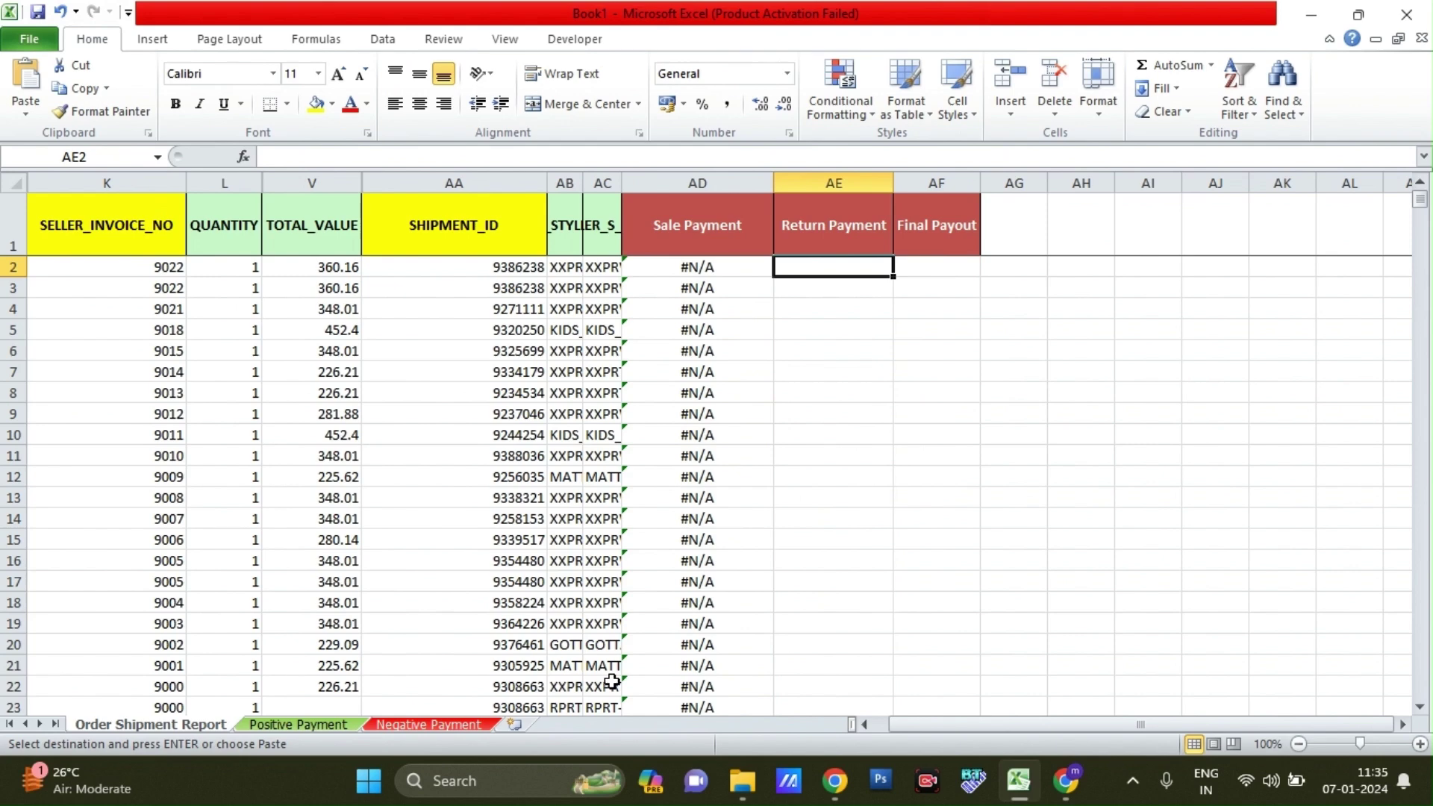
click(429, 724)
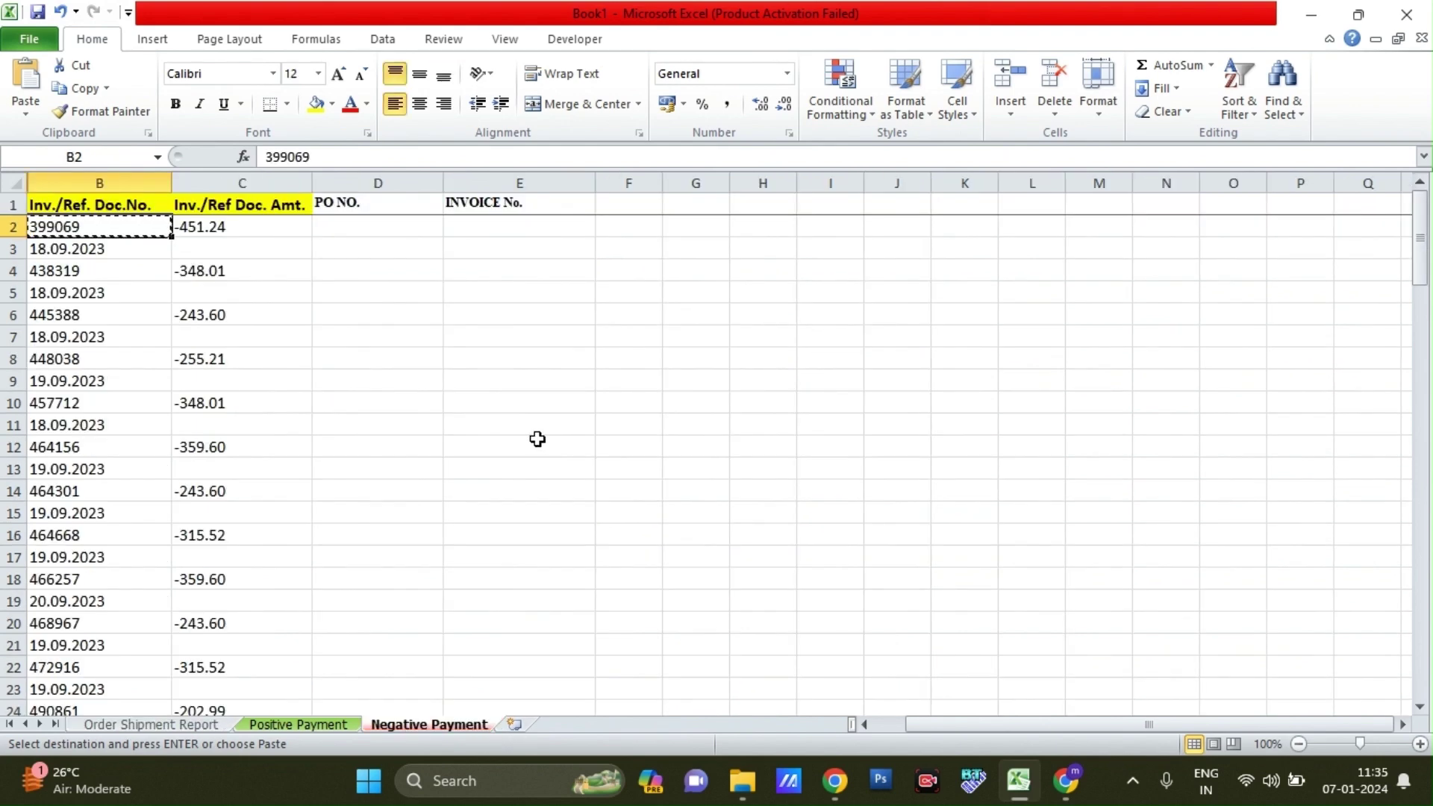
click(508, 223)
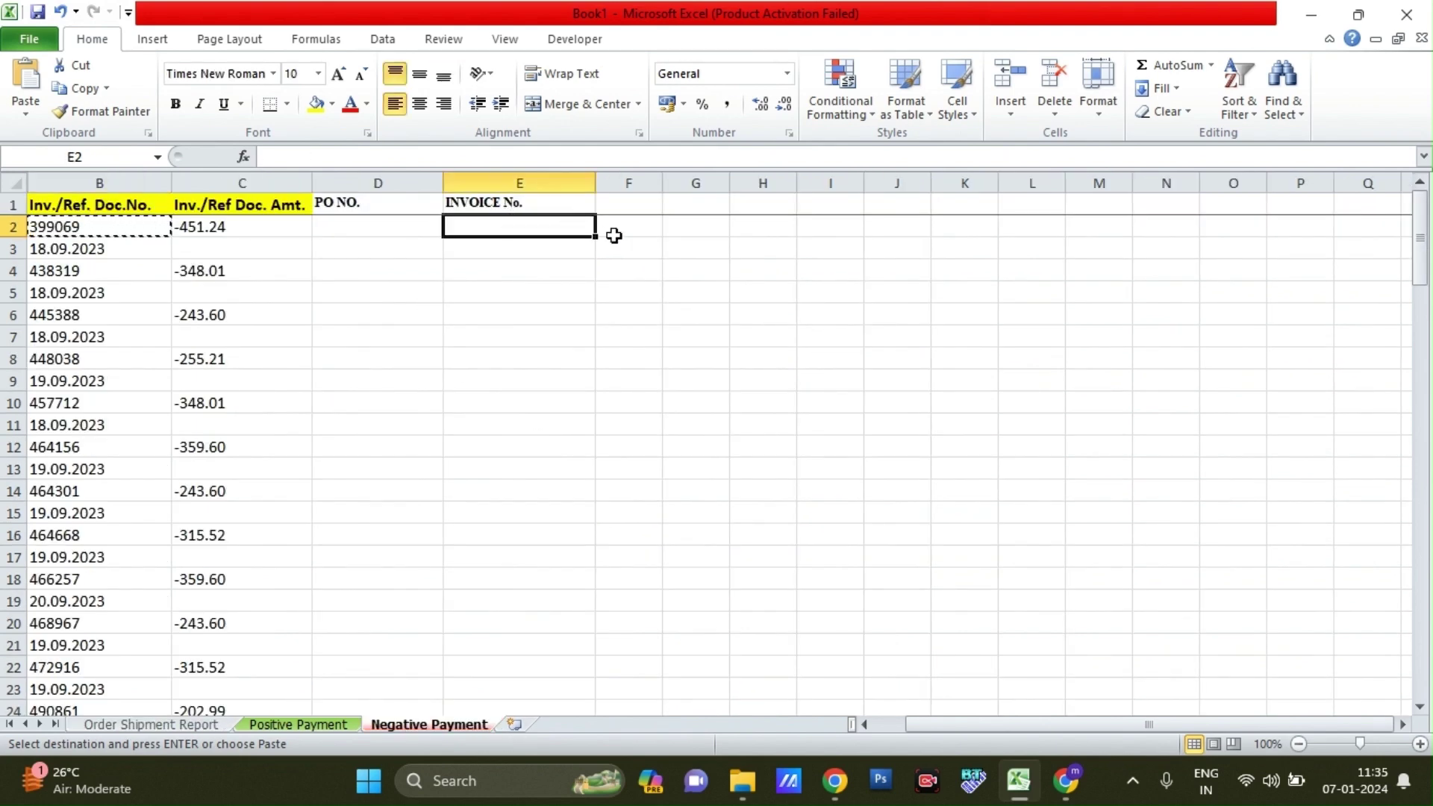
click(284, 228)
click(376, 223)
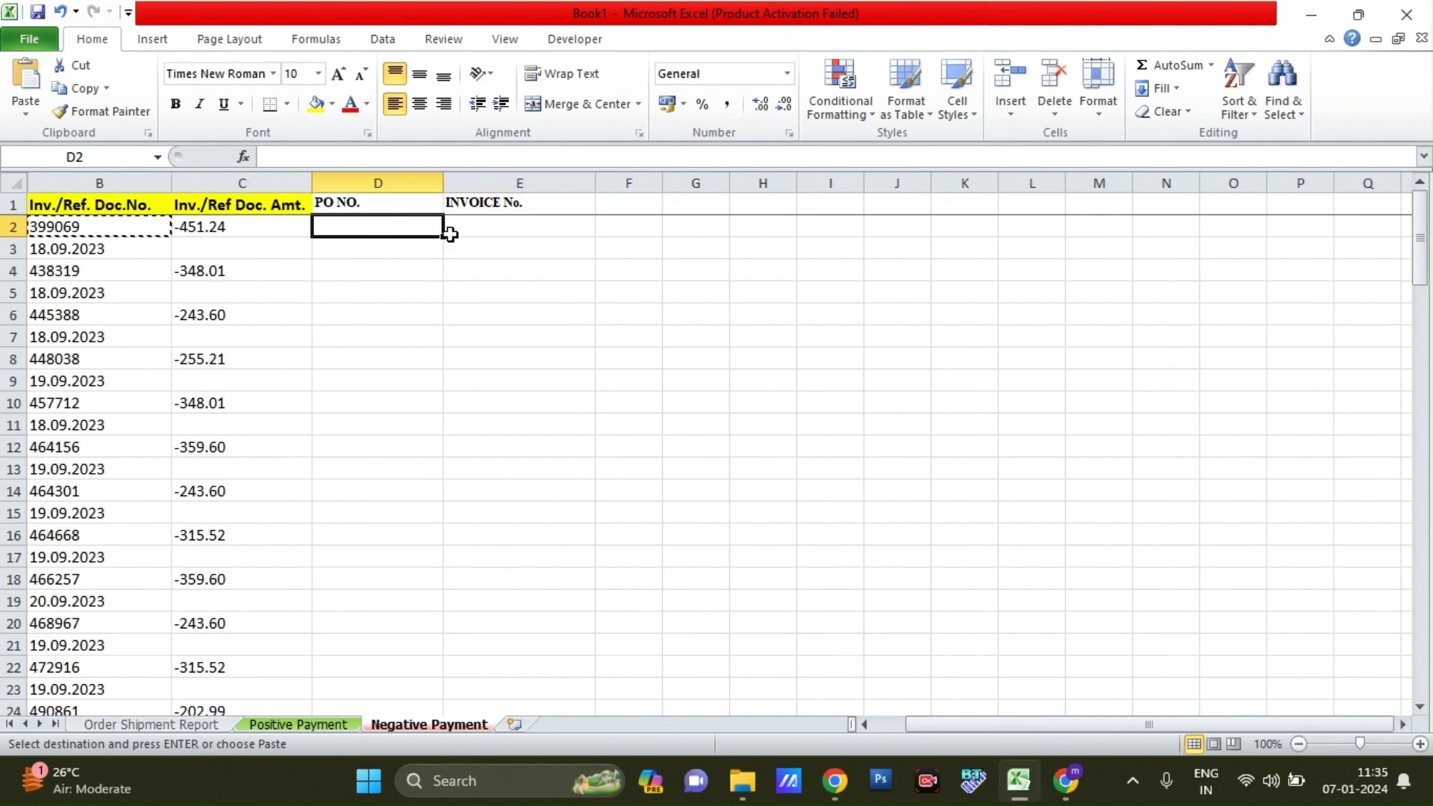
click(500, 222)
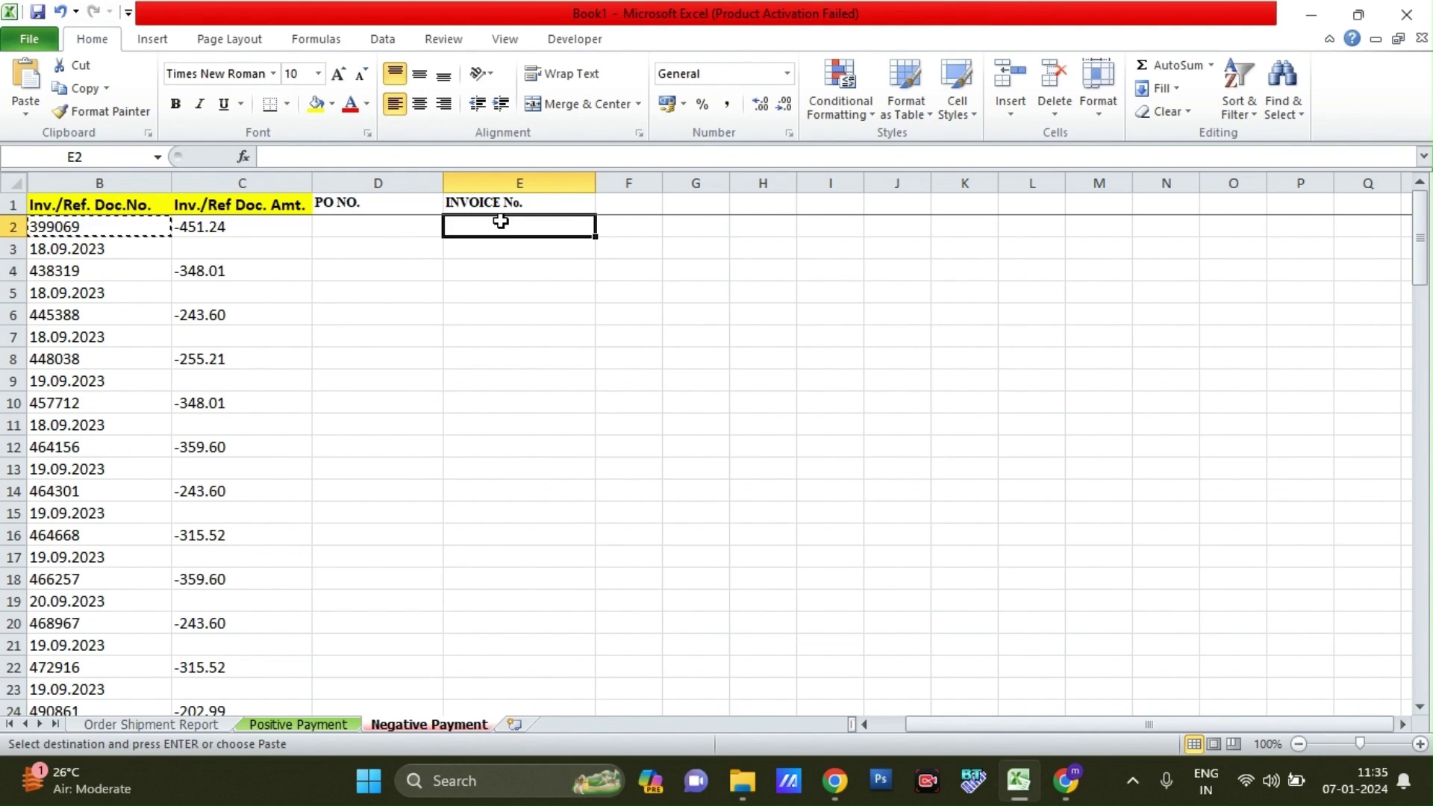
click(195, 723)
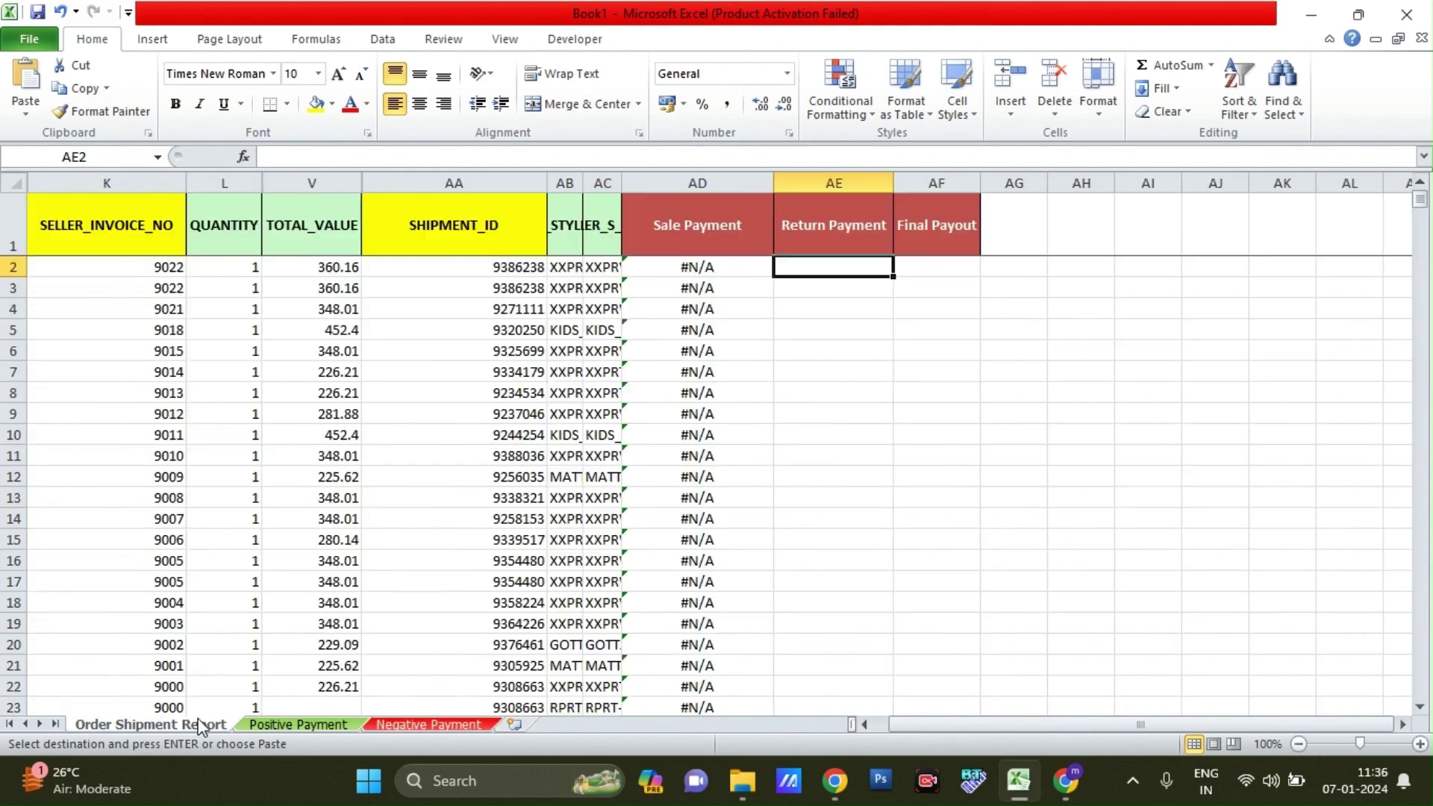
click(448, 723)
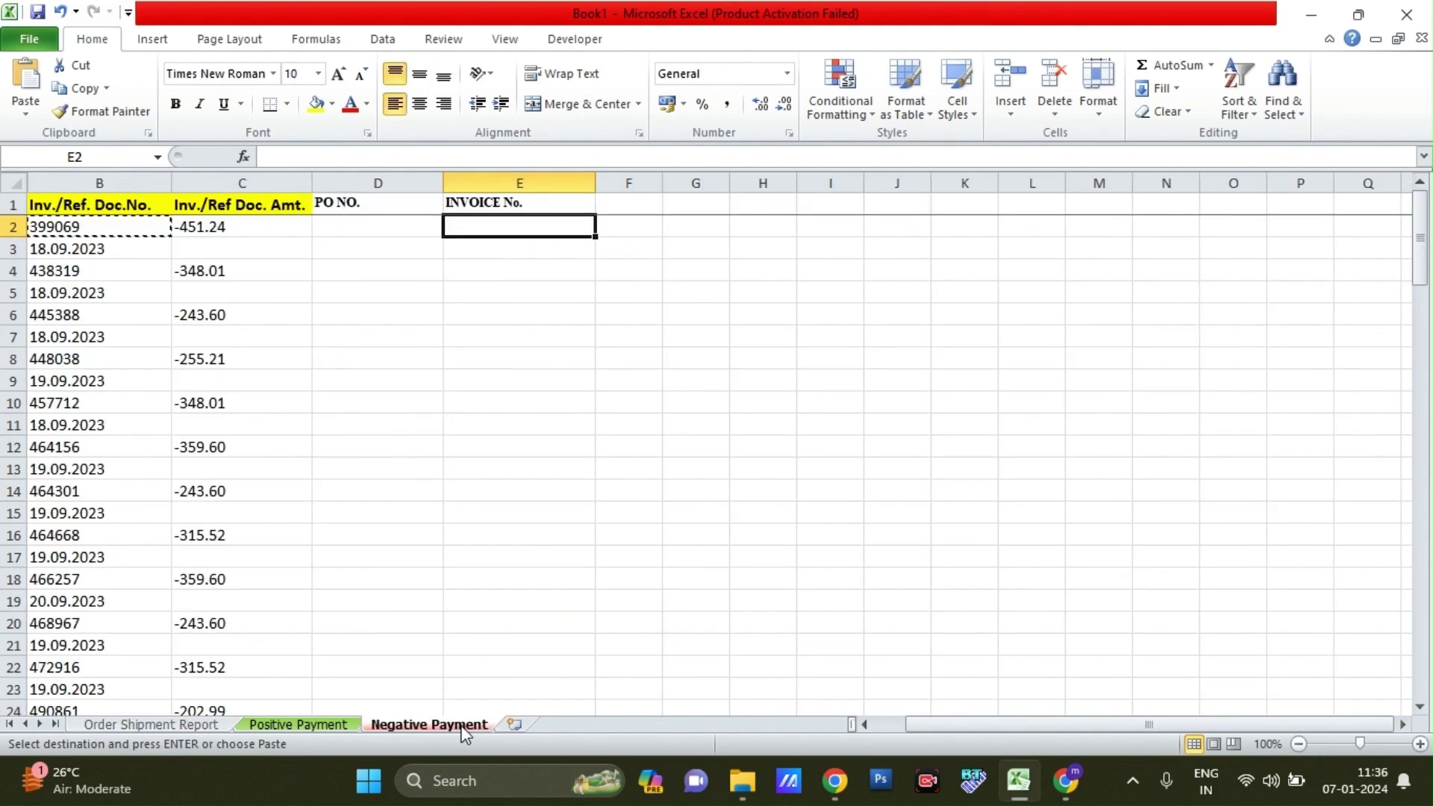
click(379, 224)
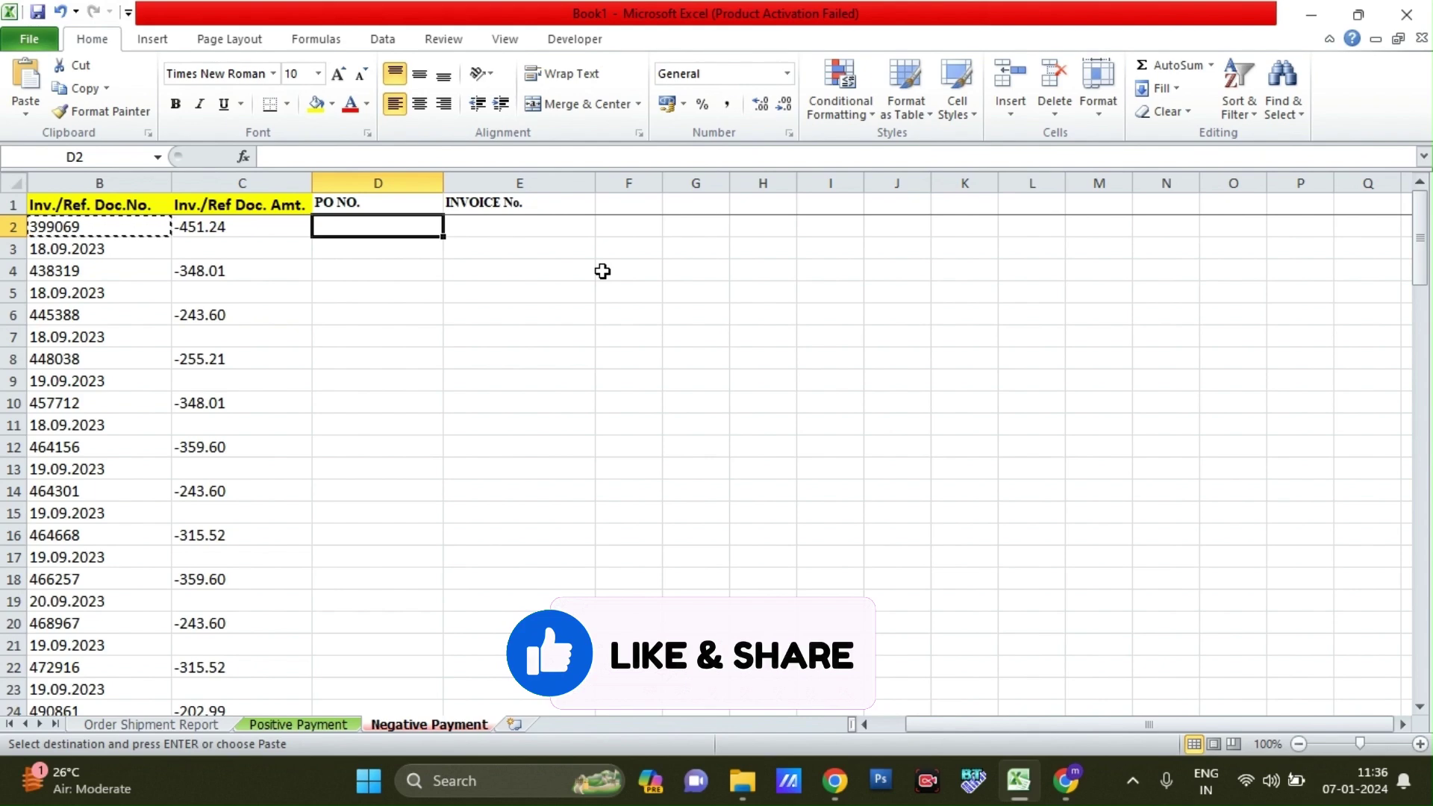
key(ctrl+Tab)
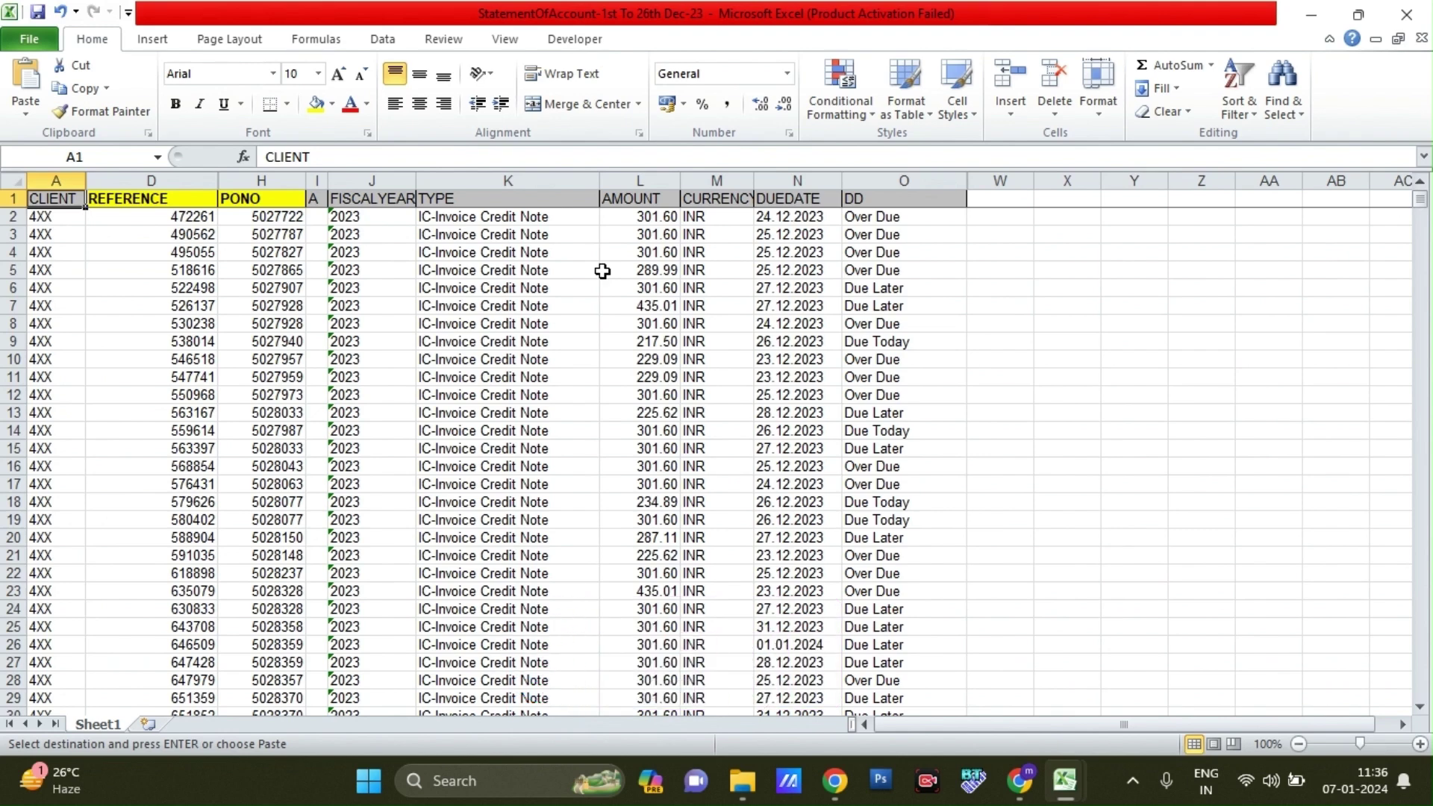
- In D2, look up column B in StatementOfAccount columns D:H, returning column 5 with exact match
key(ctrl+Tab)
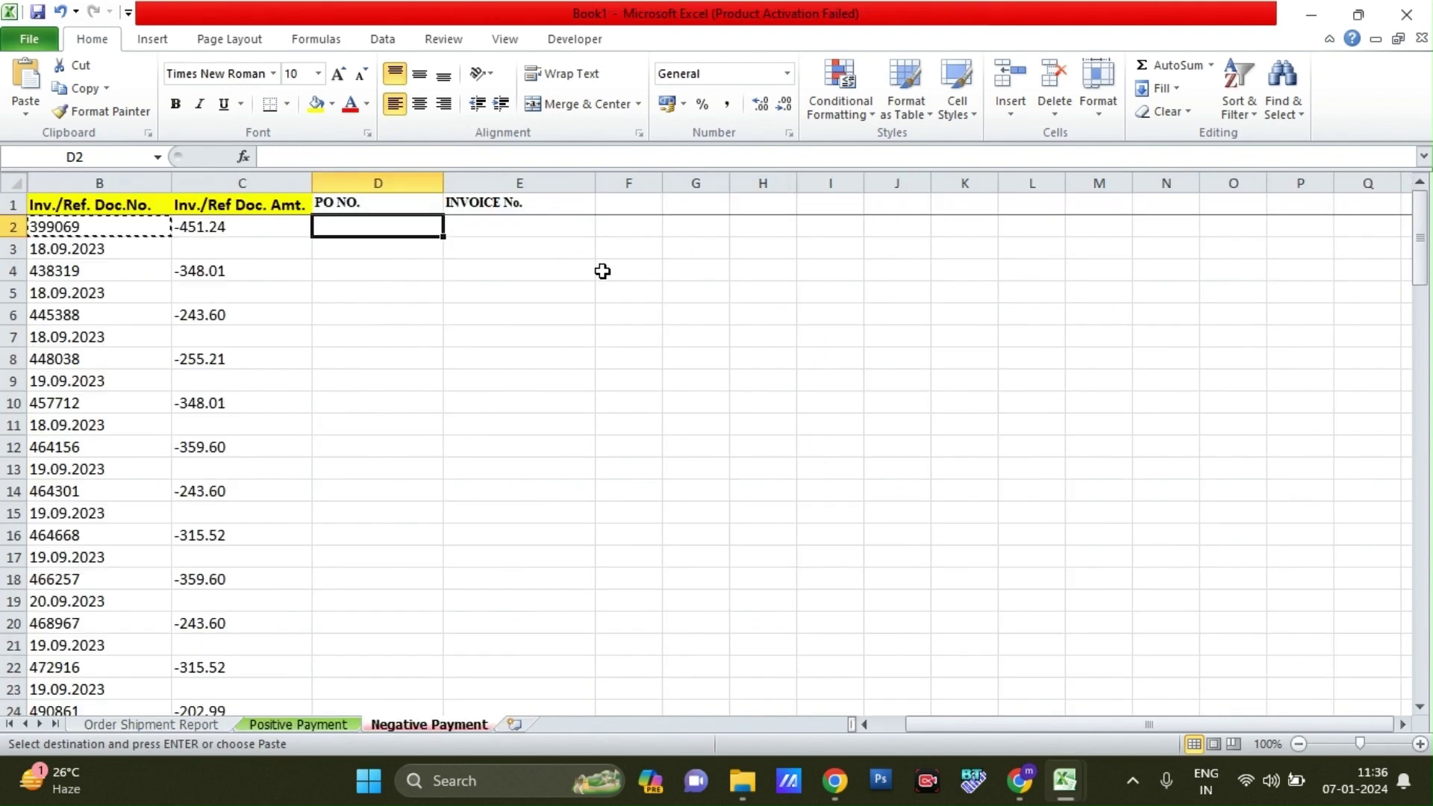
text(=)
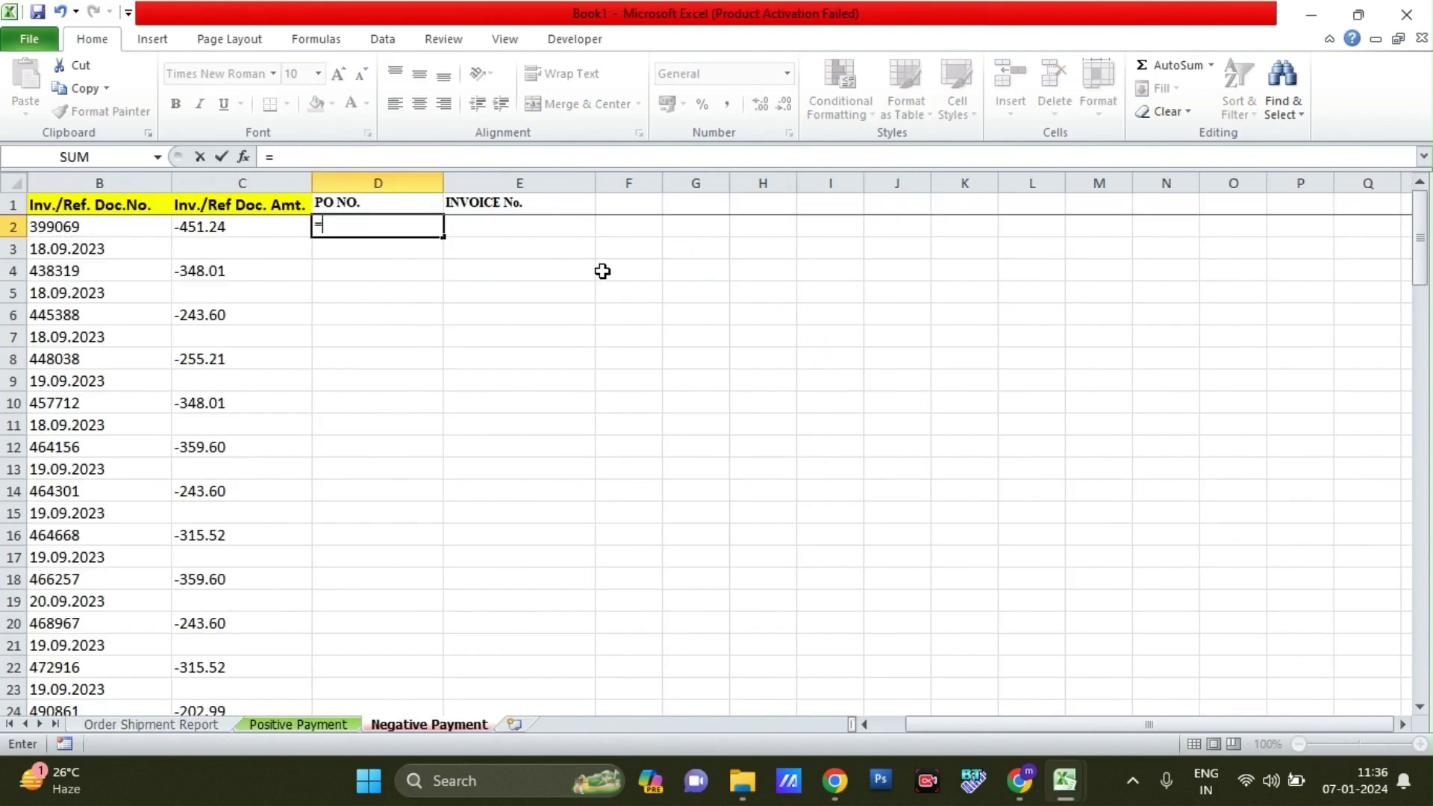
text(vlookup()
key(Left)
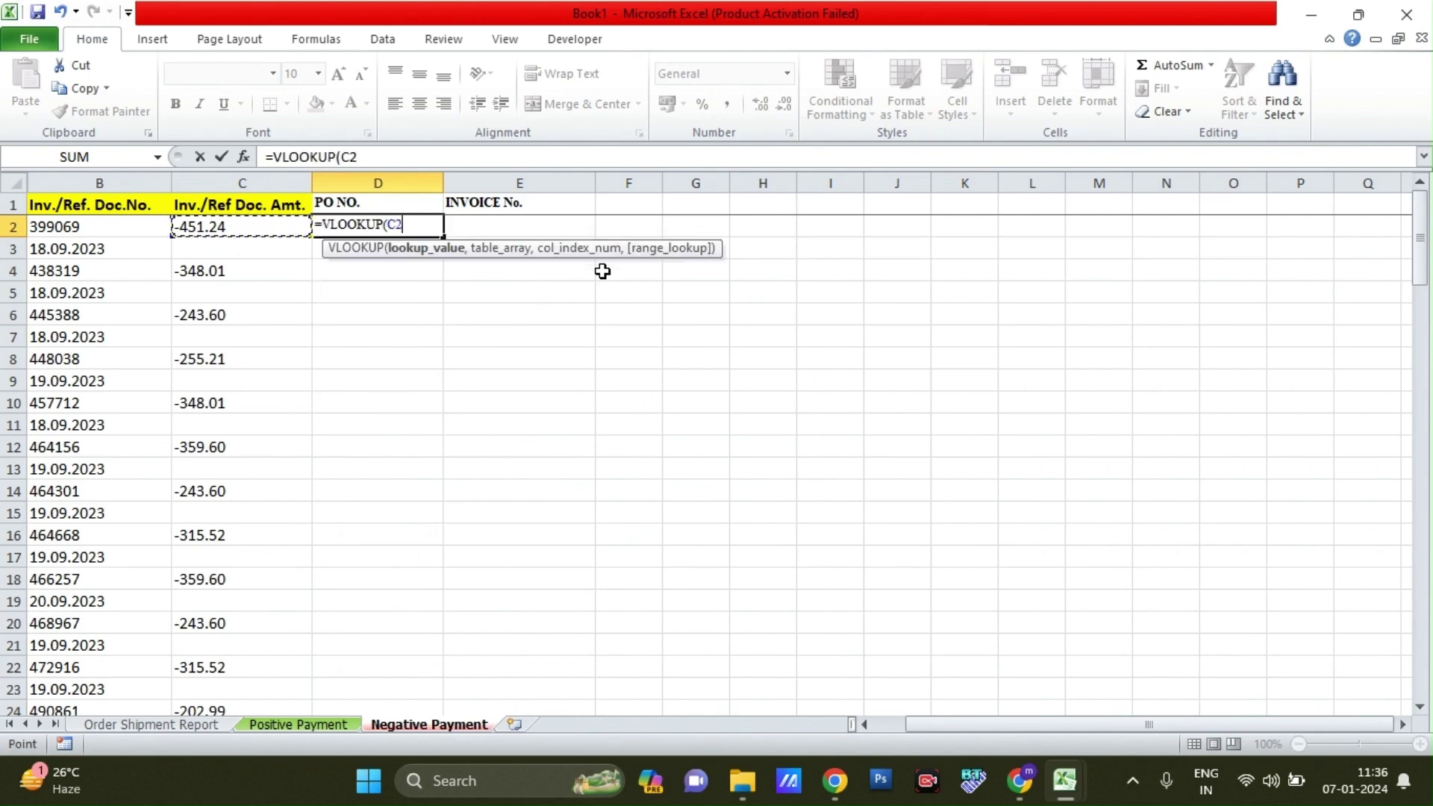
key(Left)
key(ctrl+space)
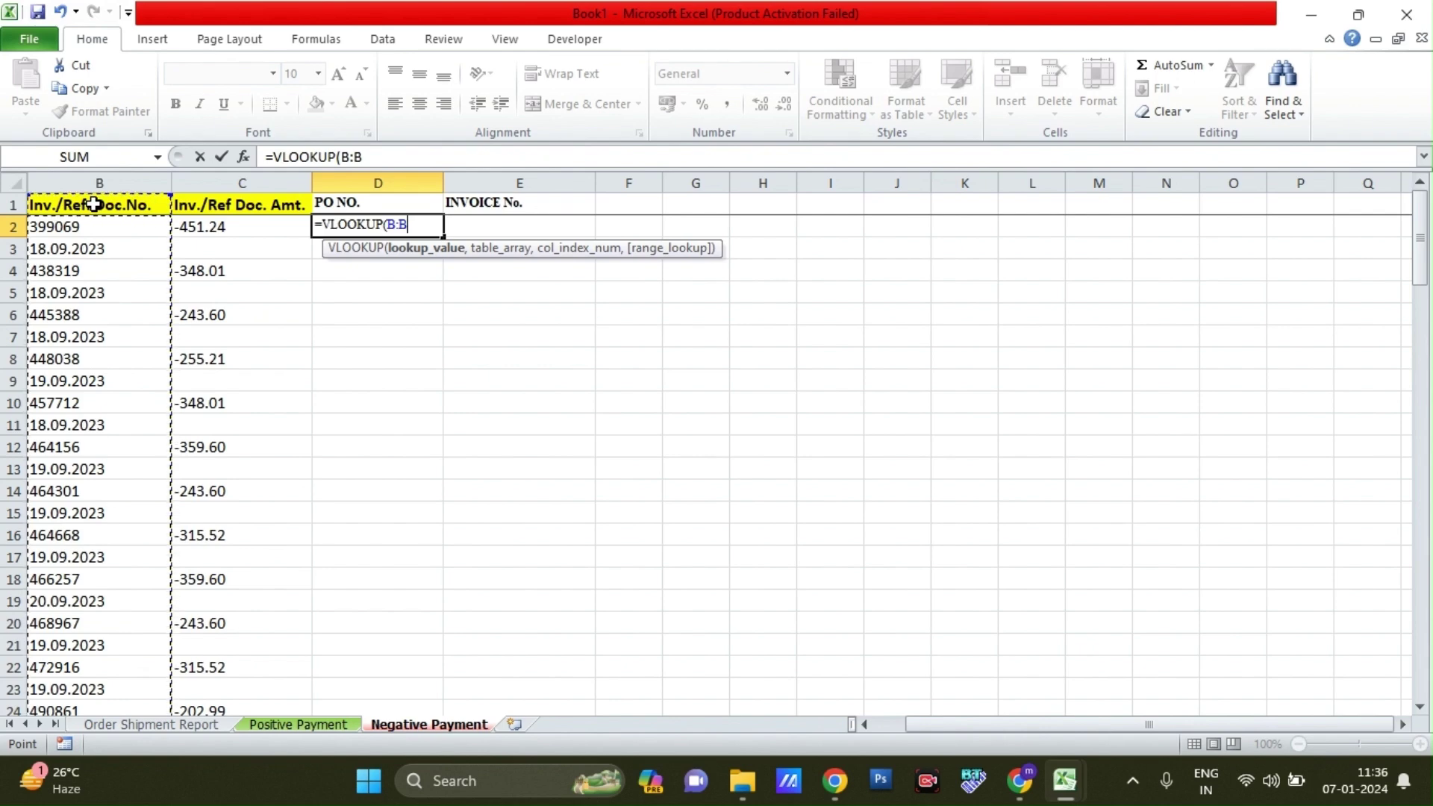
text(,)
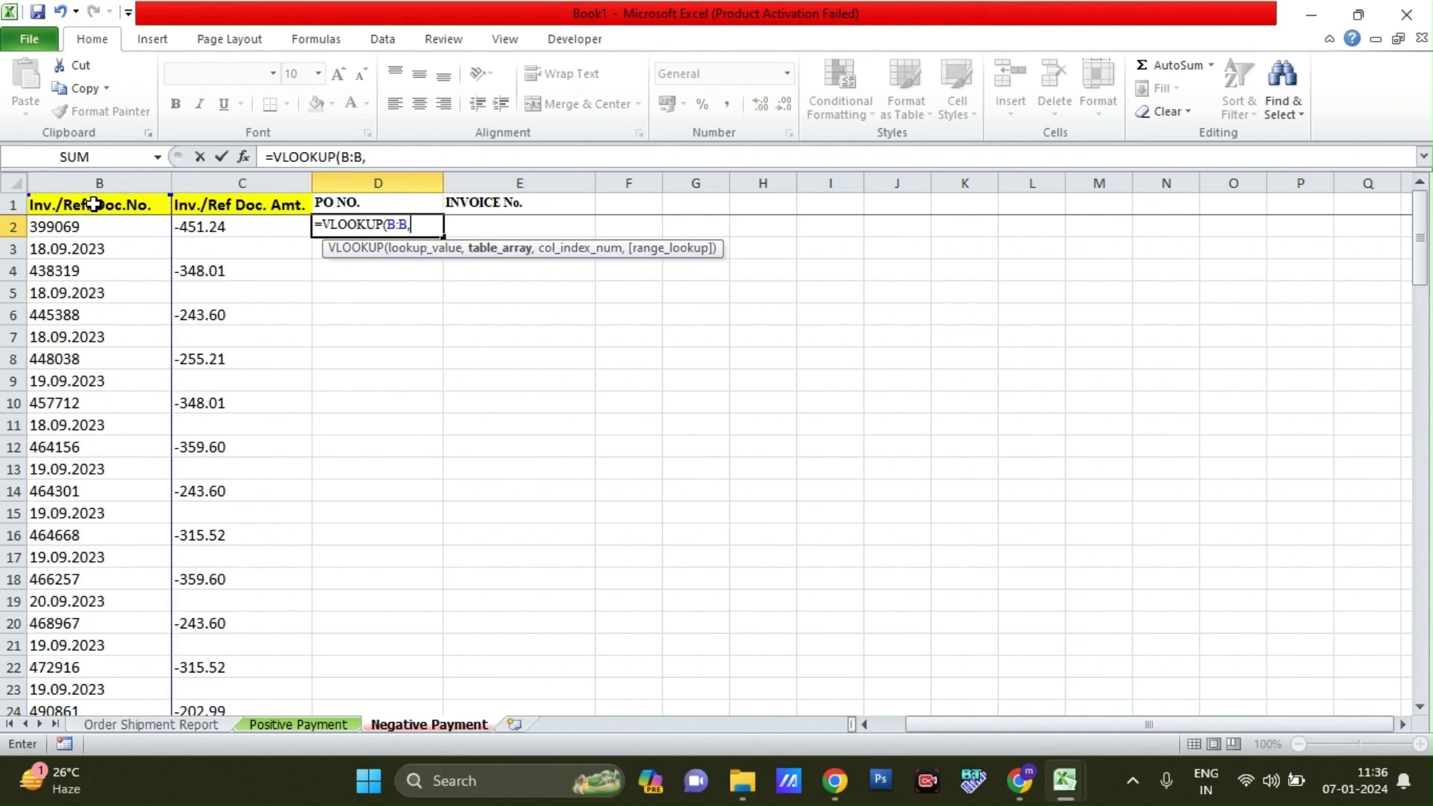
key(ctrl+Tab)
click(146, 173)
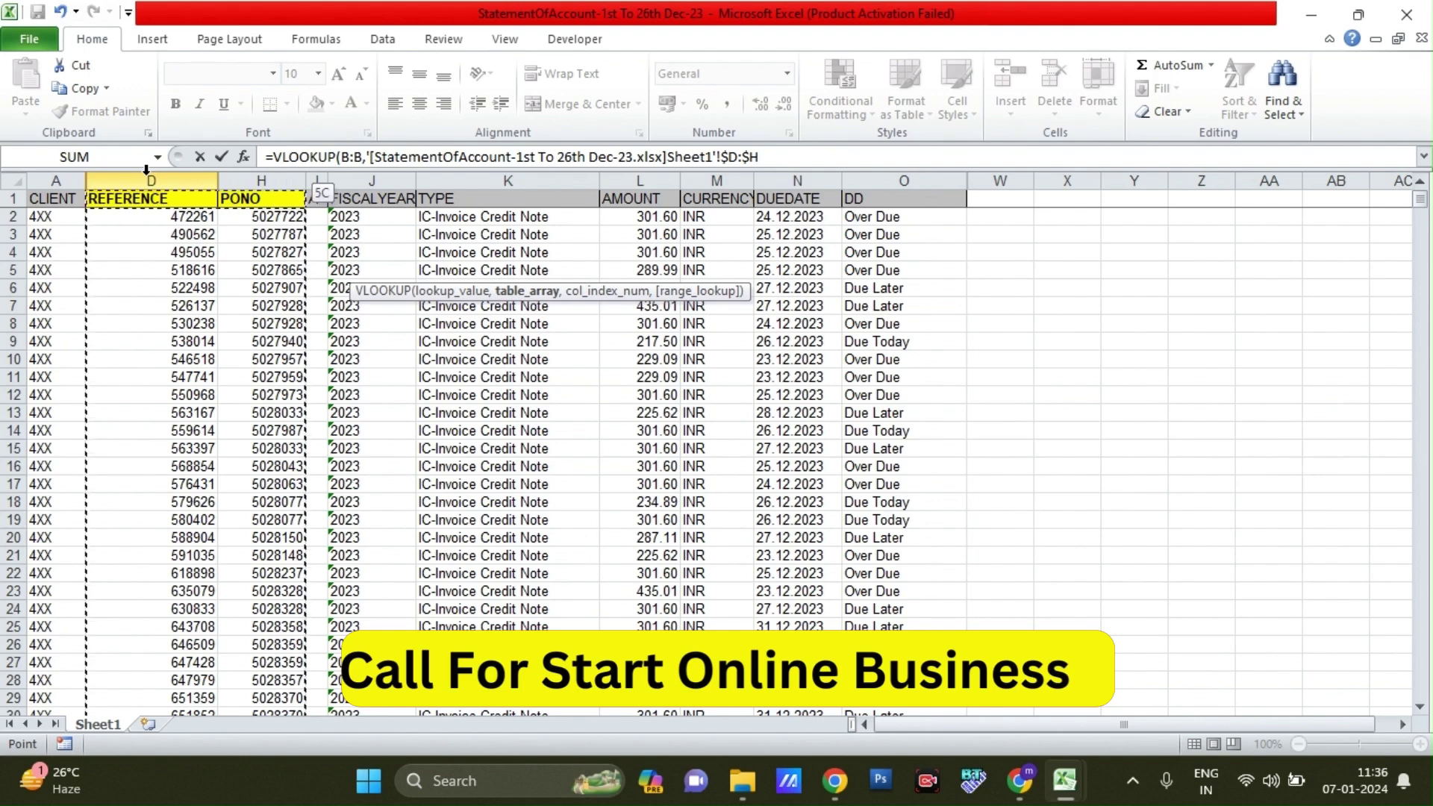
drag(147, 179, 278, 179)
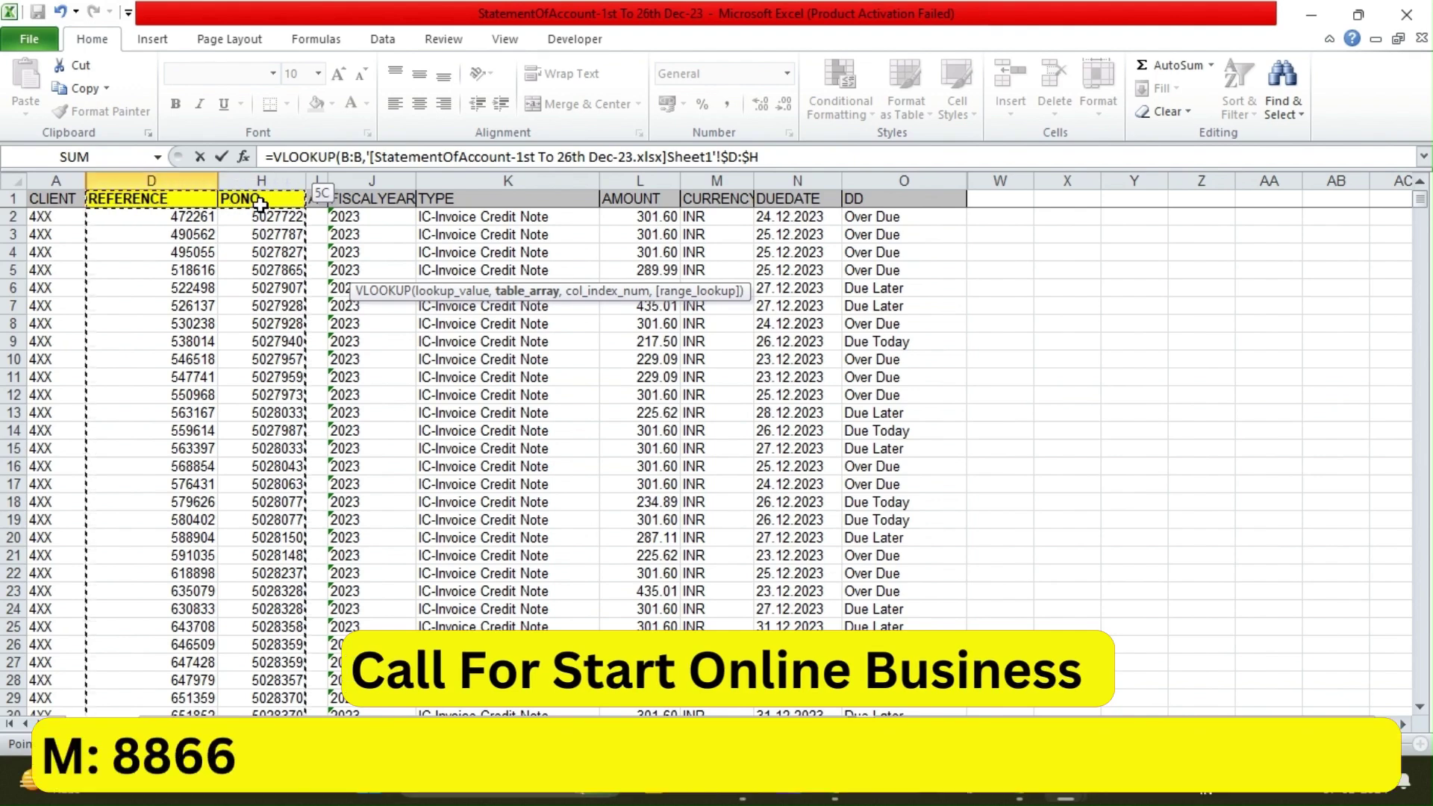
text(,)
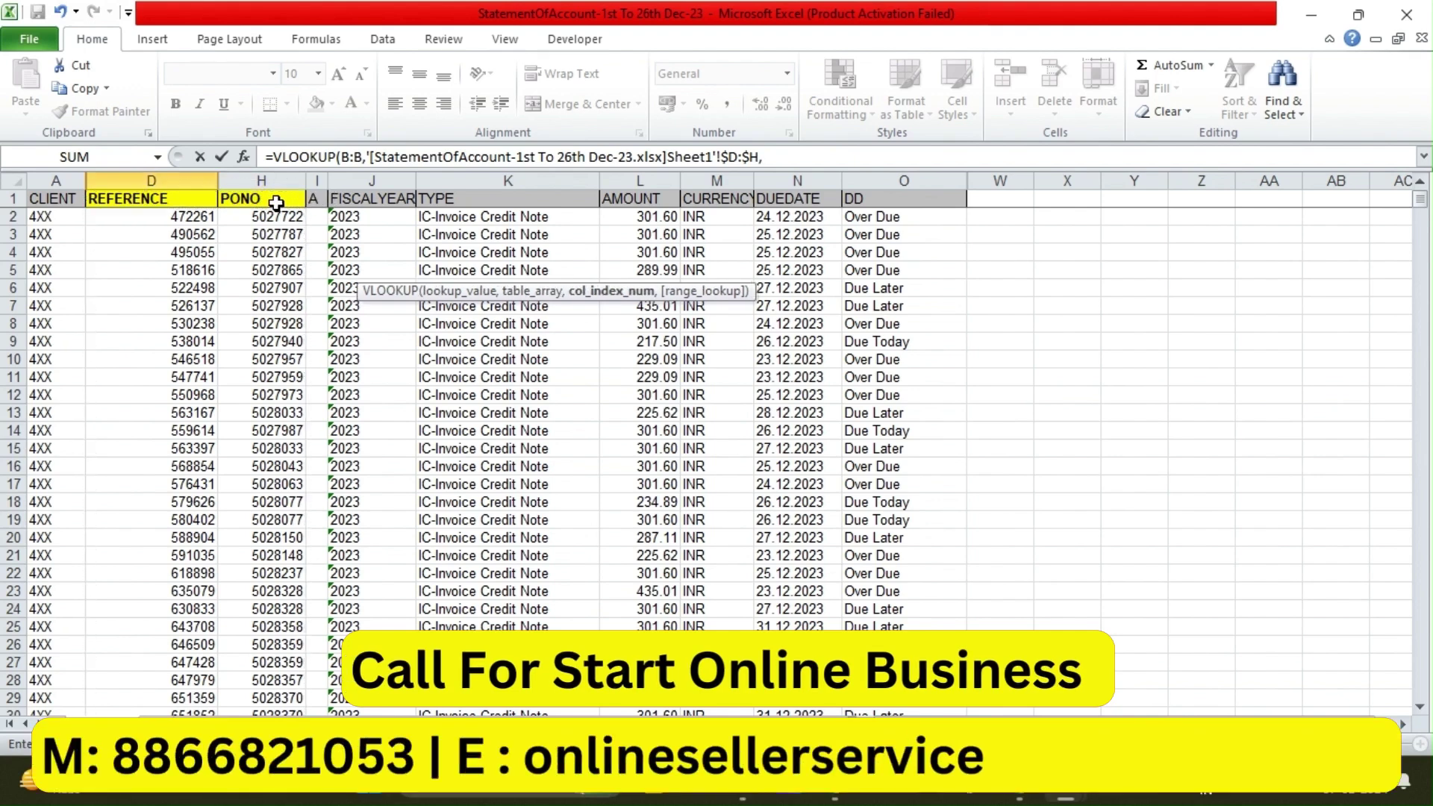
text(5,)
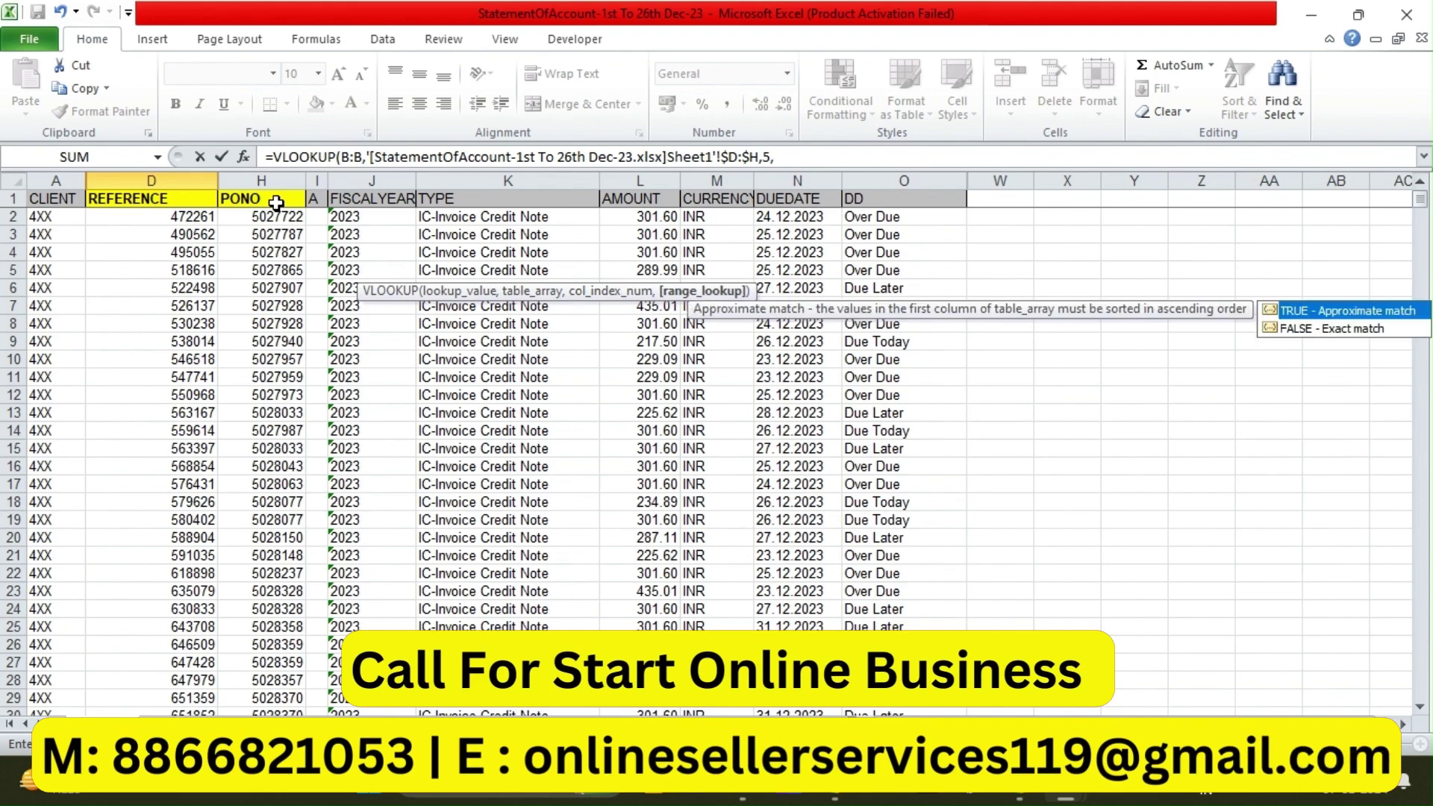
key(Down)
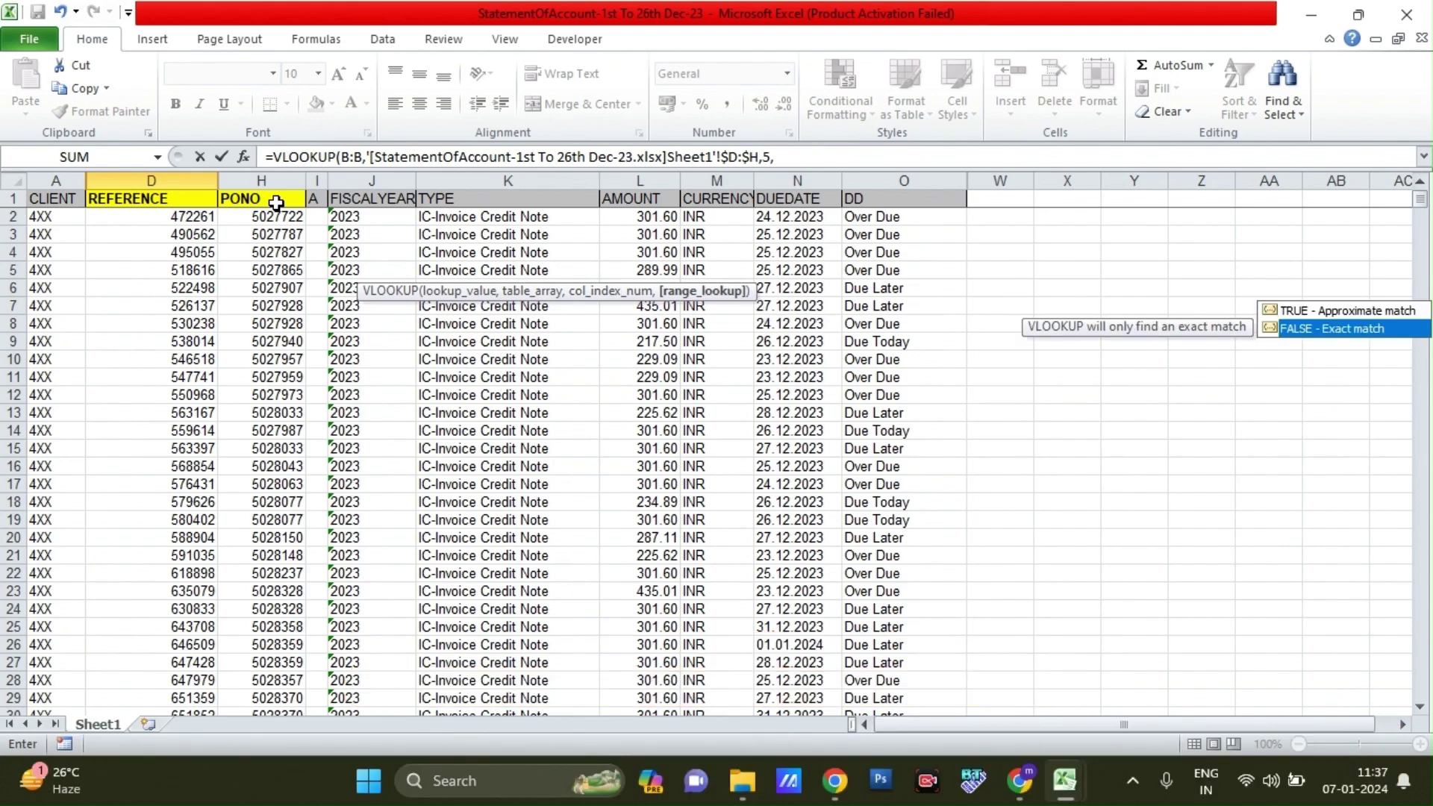
key(Tab)
- Commit the PO NO. lookup formula in D2 and fill it down to row 117
key(Return)
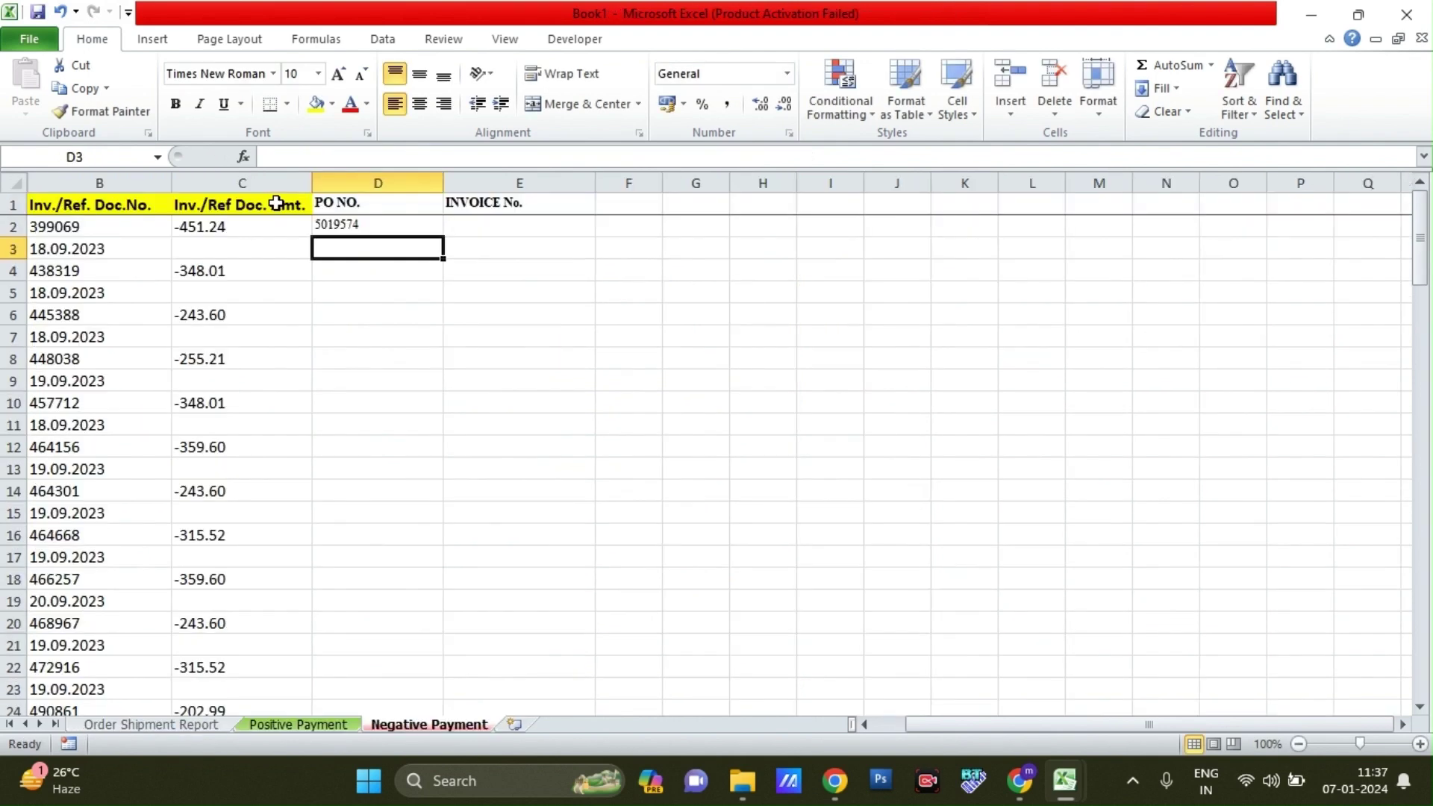
text(0)
key(Escape)
key(Up)
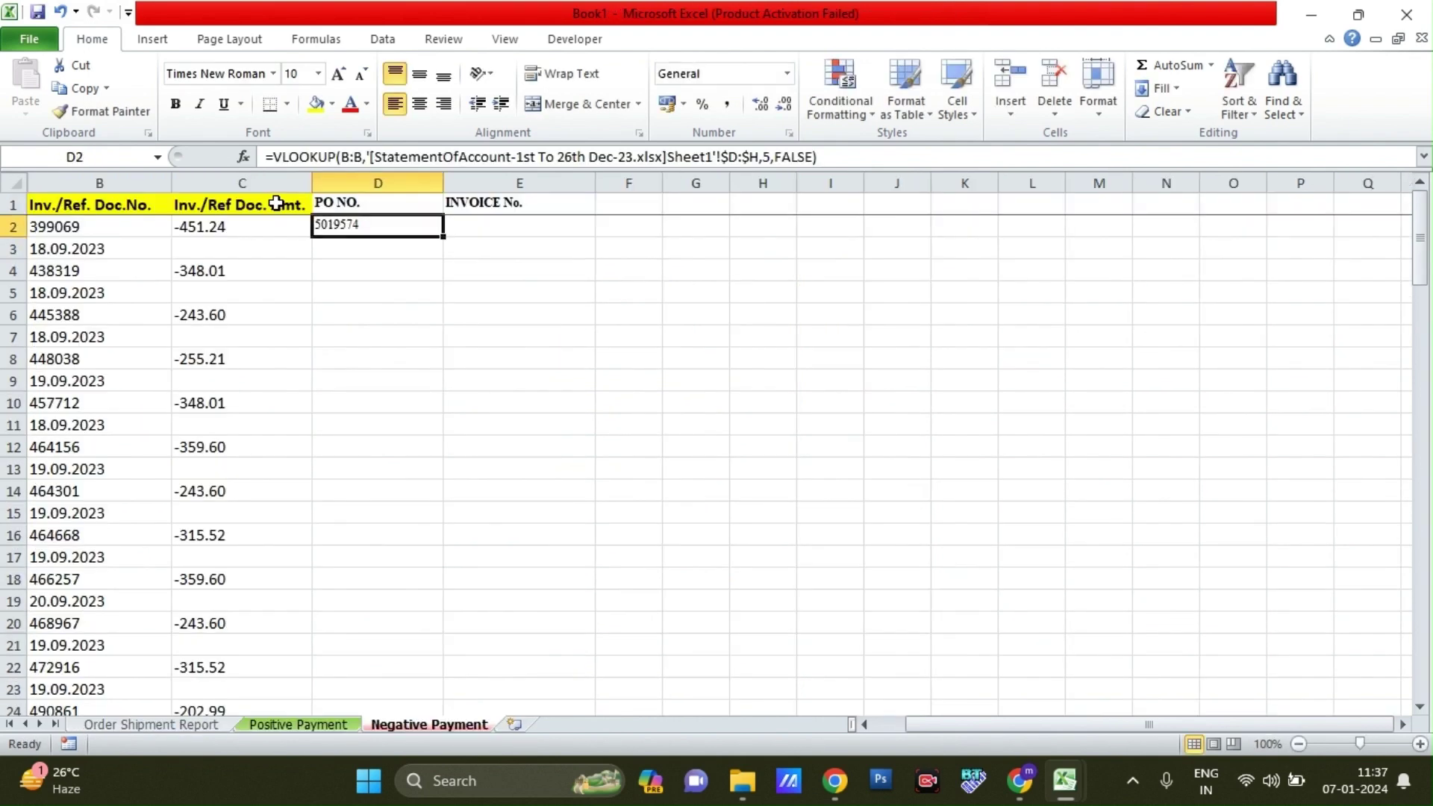
key(Left)
key(Left)
key(ctrl+Down)
key(Right)
key(Right)
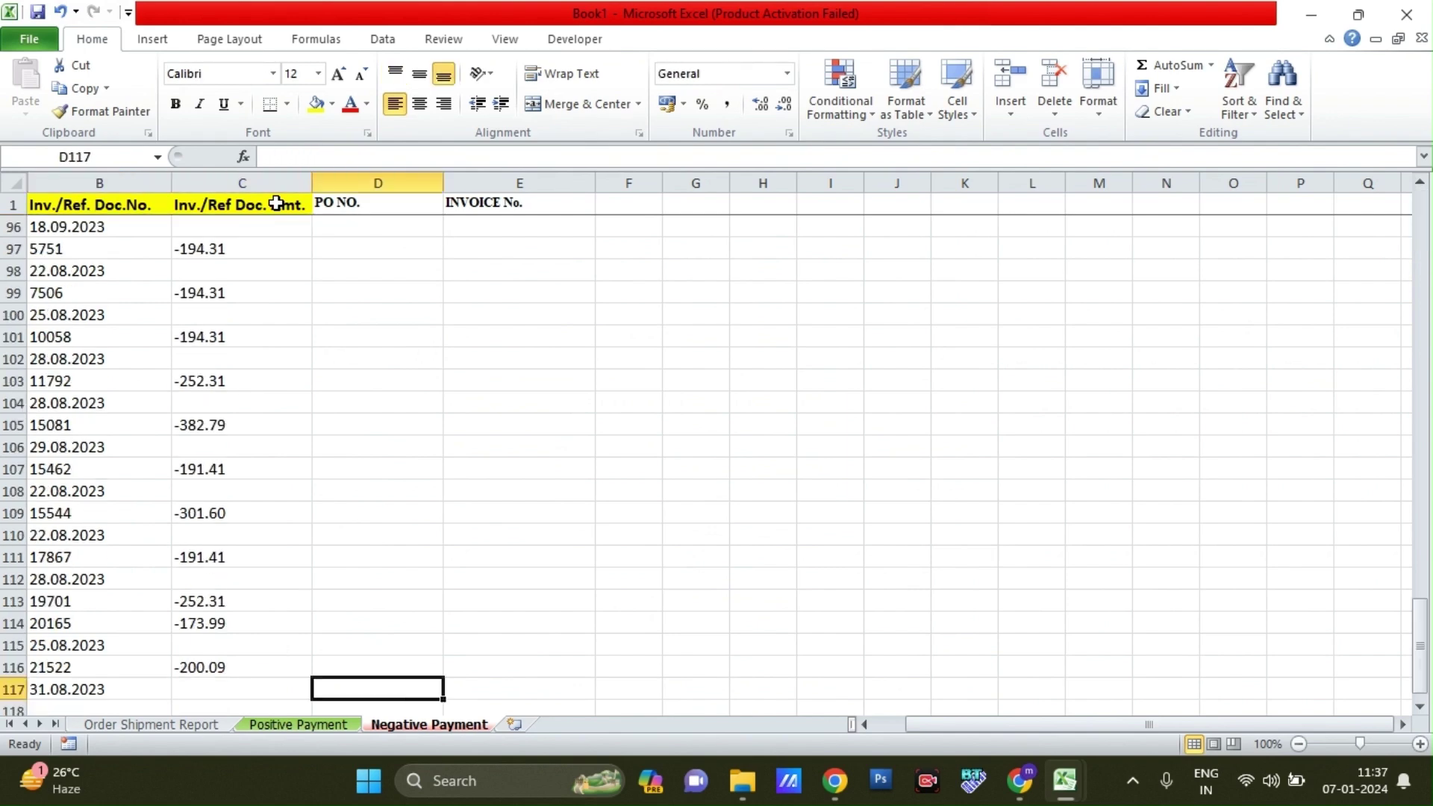
key(ctrl+shift+Up)
key(ctrl+d)
key(ctrl+Up)
key(Down)
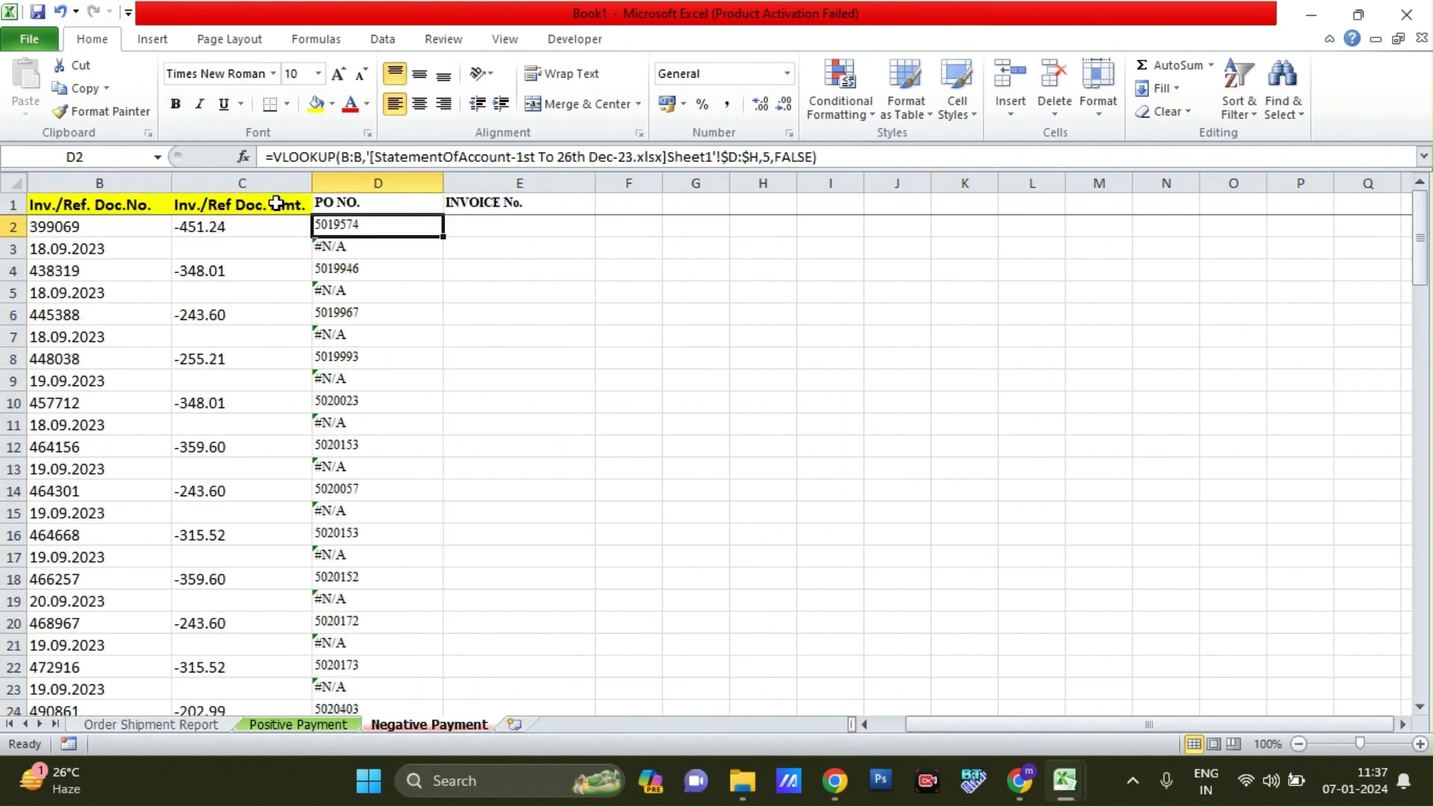
- Turn on header filters and filter the amount column to hide blank amounts
key(Down)
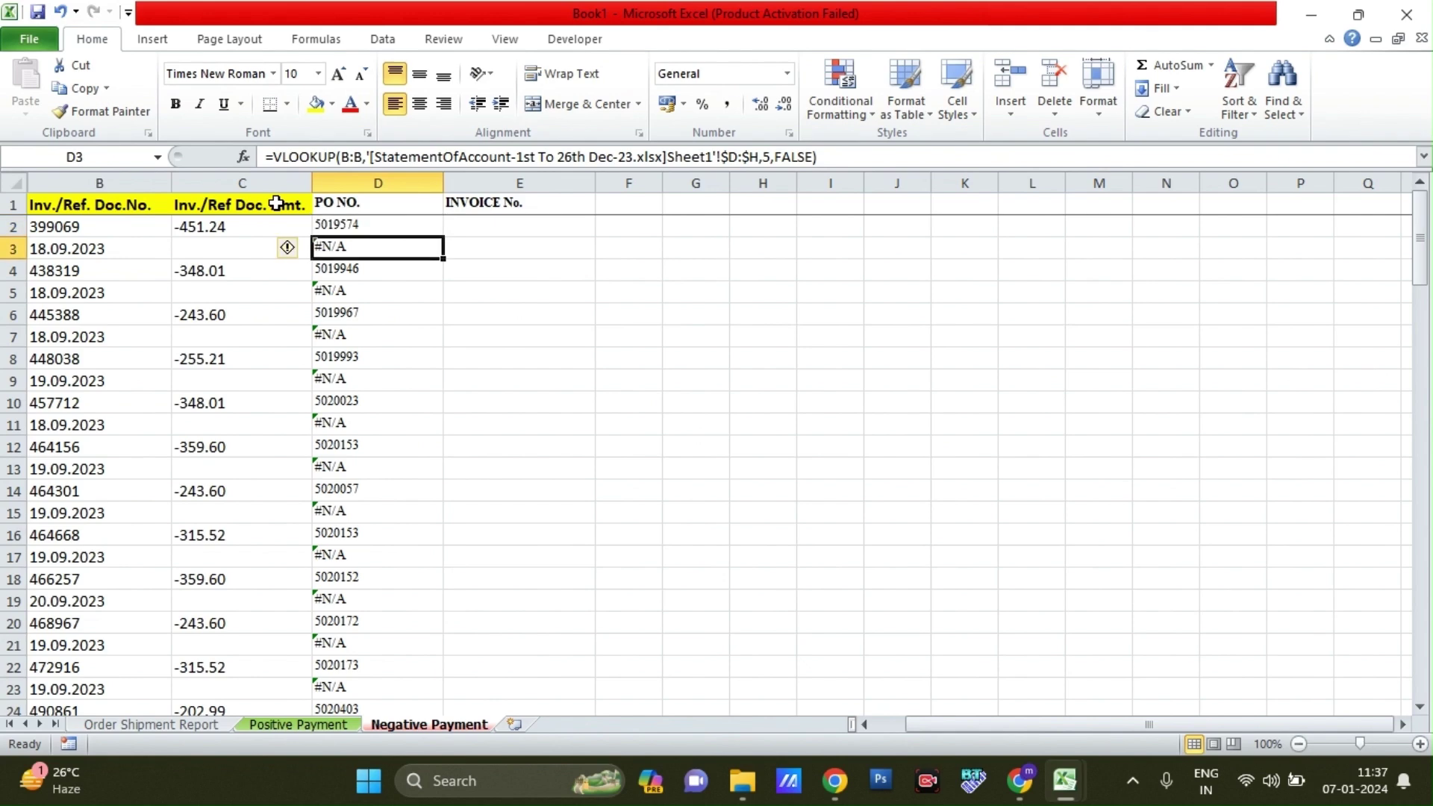
key(ctrl+Up)
key(ctrl+shift+l)
click(277, 205)
key(alt+Down)
key(Down)
key(Down)
key(Down)
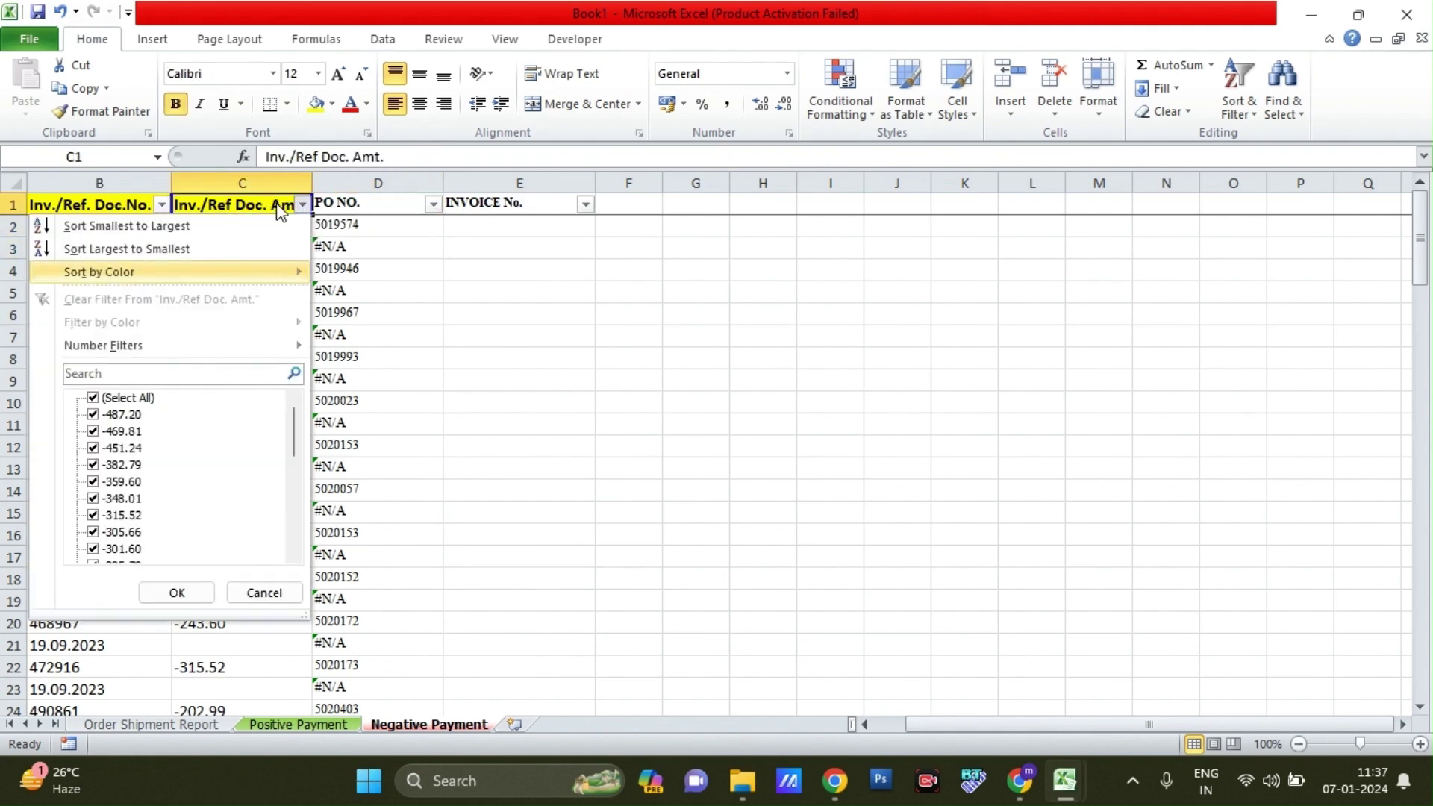
key(Tab)
key(End)
key(space)
key(Return)
- Review the PO NO. filter list, then switch filtering off so all rows show
key(Right)
key(alt+Down)
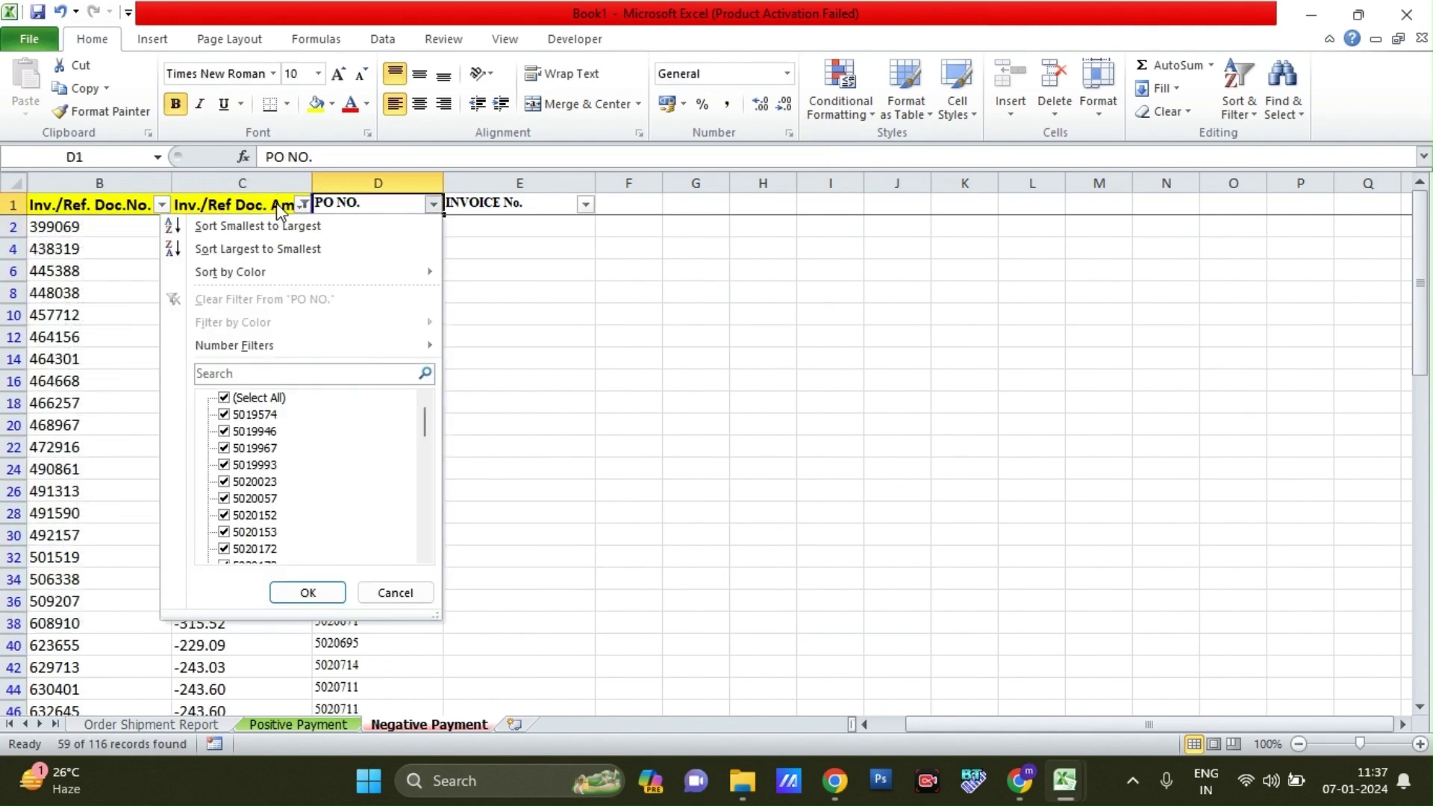
key(Down)
key(Down)
key(Down)
key(Down)
key(End)
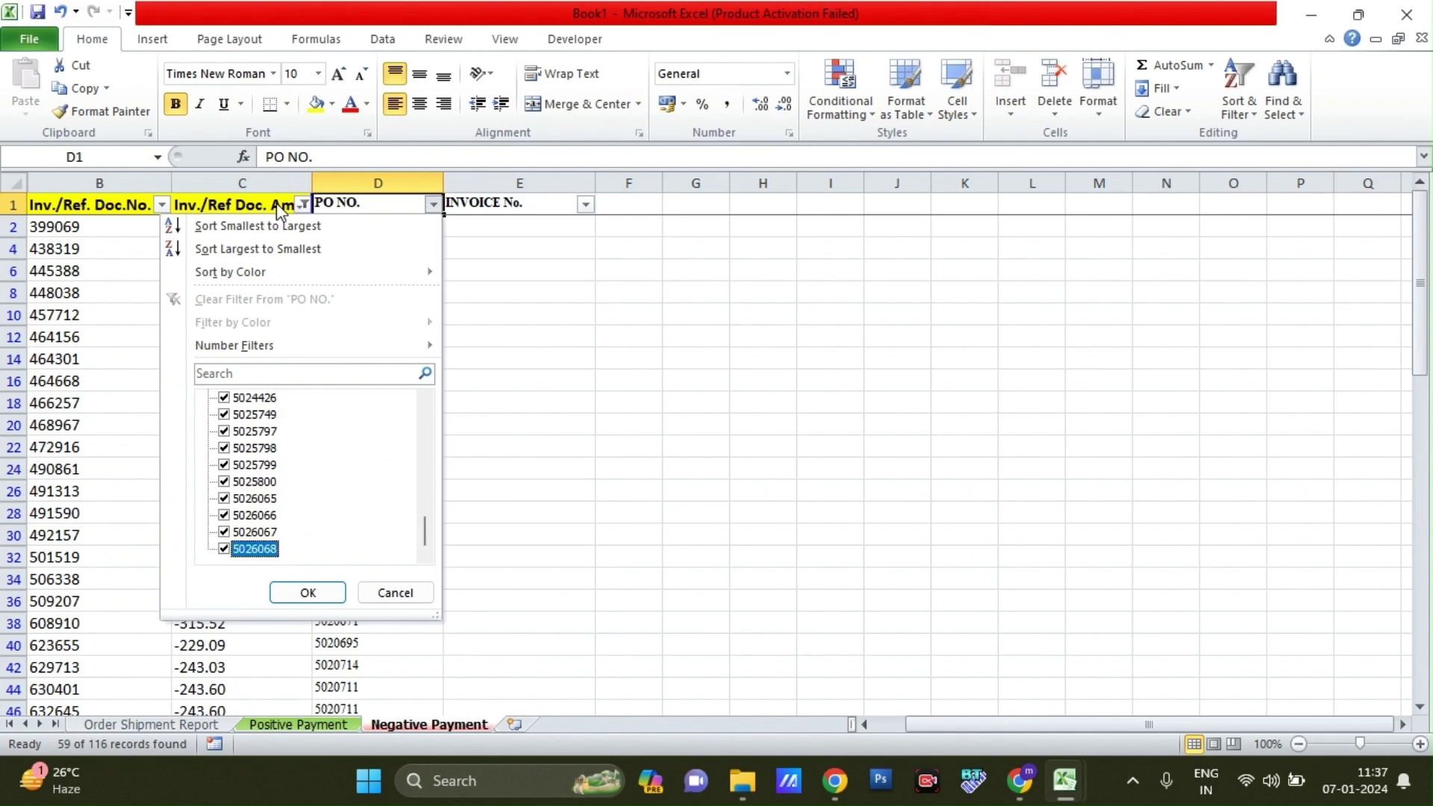
key(Escape)
key(ctrl+shift+l)
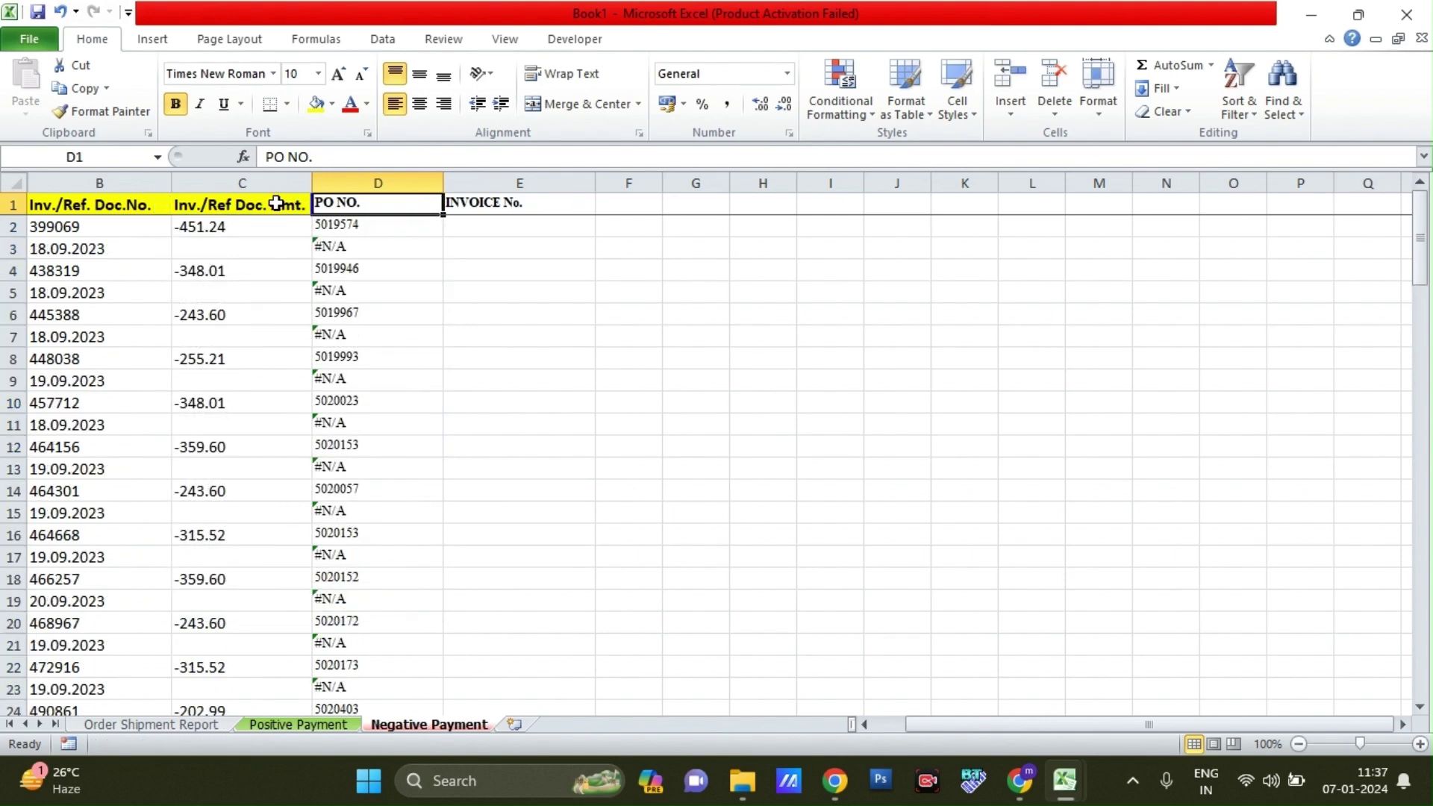
key(Right)
key(Down)
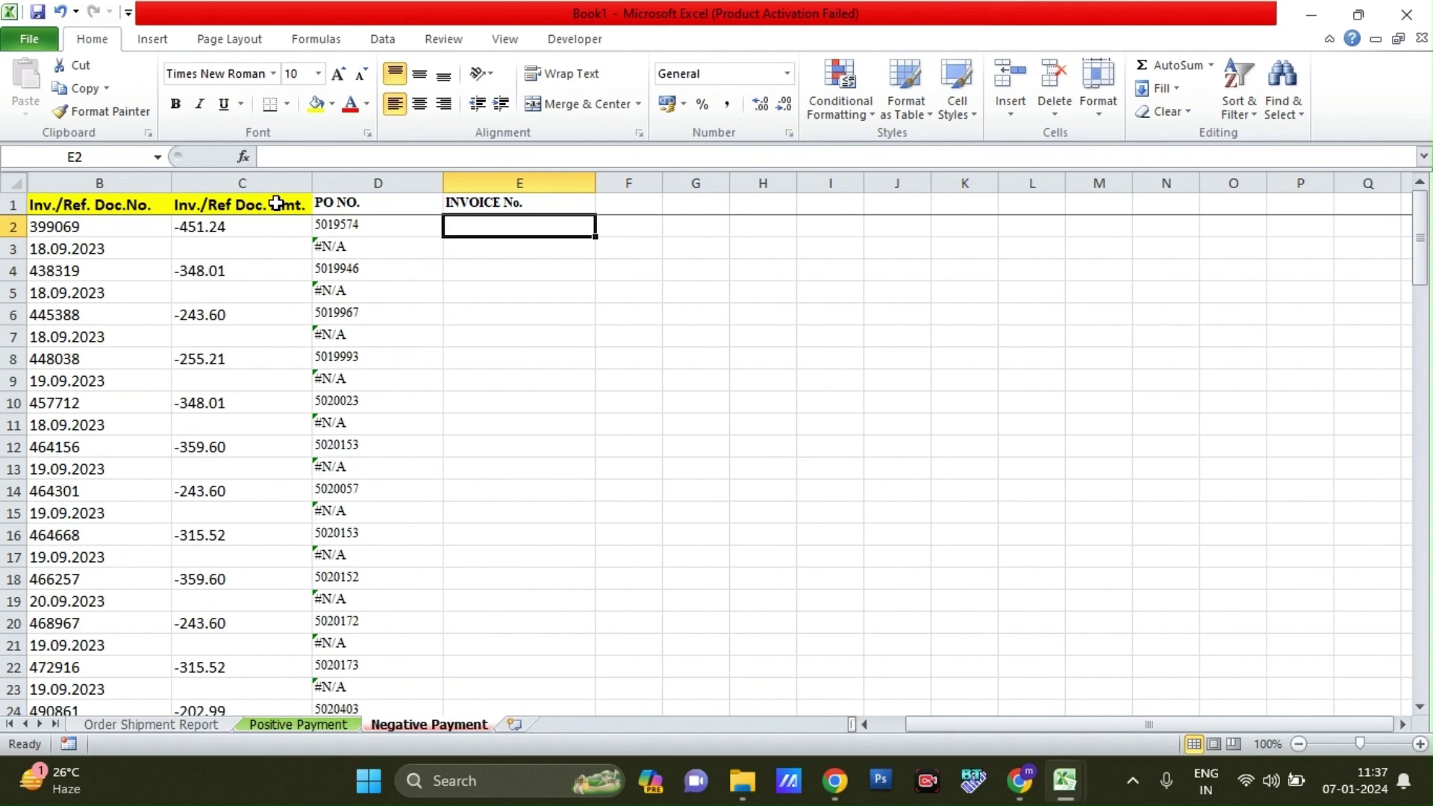
- Search the Order Shipment Report sheet for PO 5019574 from D2; it isn't found there
key(Left)
key(ctrl+c)
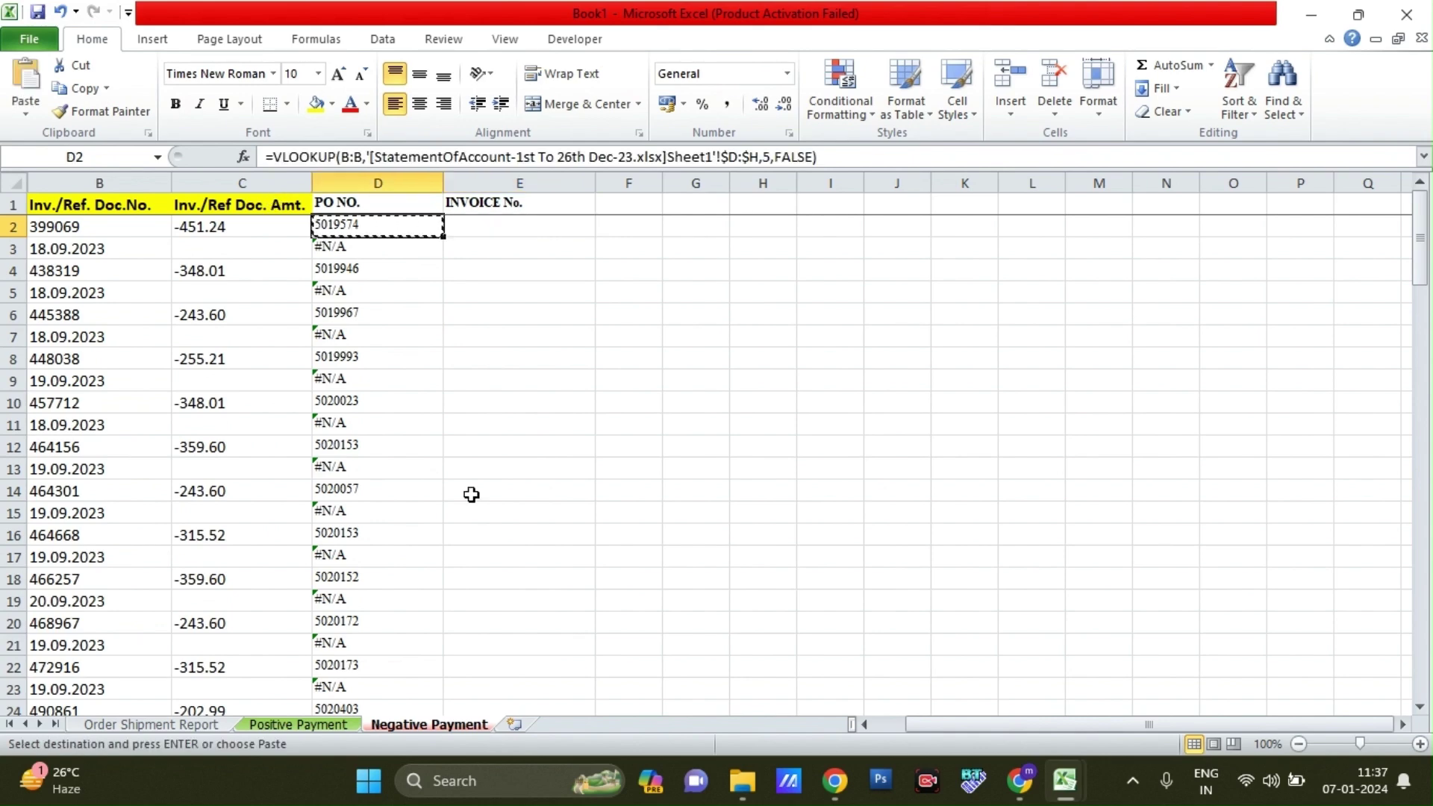
click(181, 720)
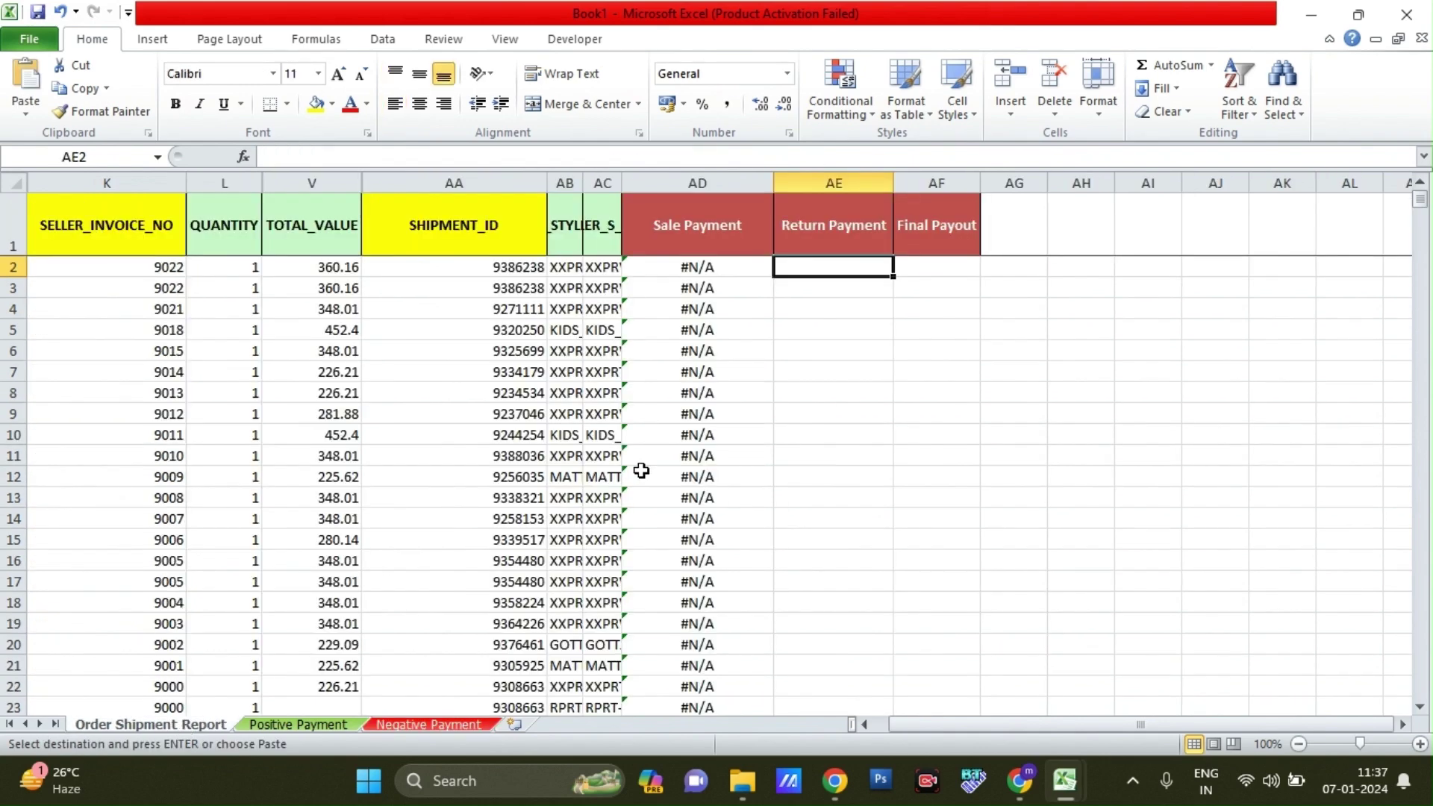
key(ctrl+f)
key(ctrl+v)
key(Return)
key(Return)
key(Escape)
click(446, 725)
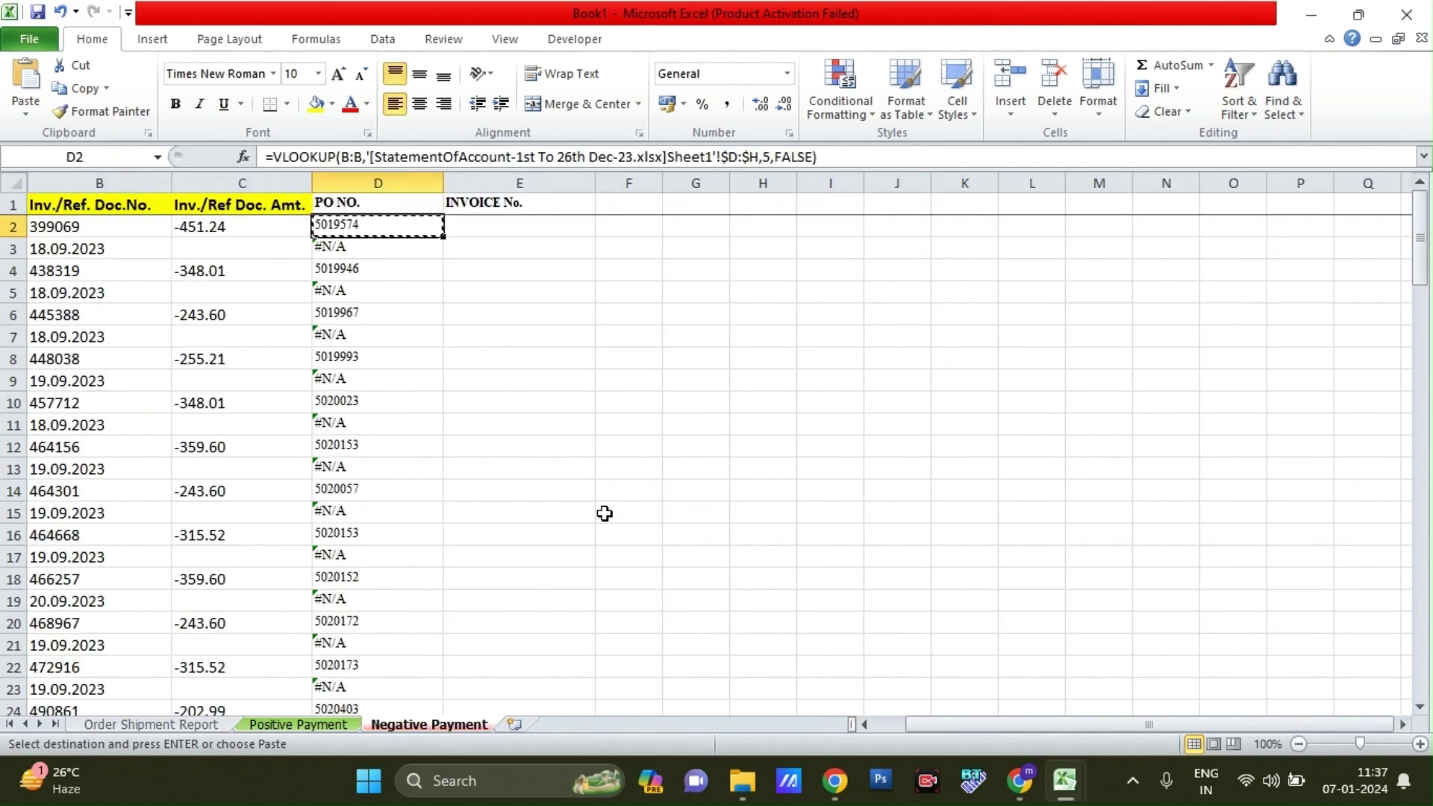
key(Right)
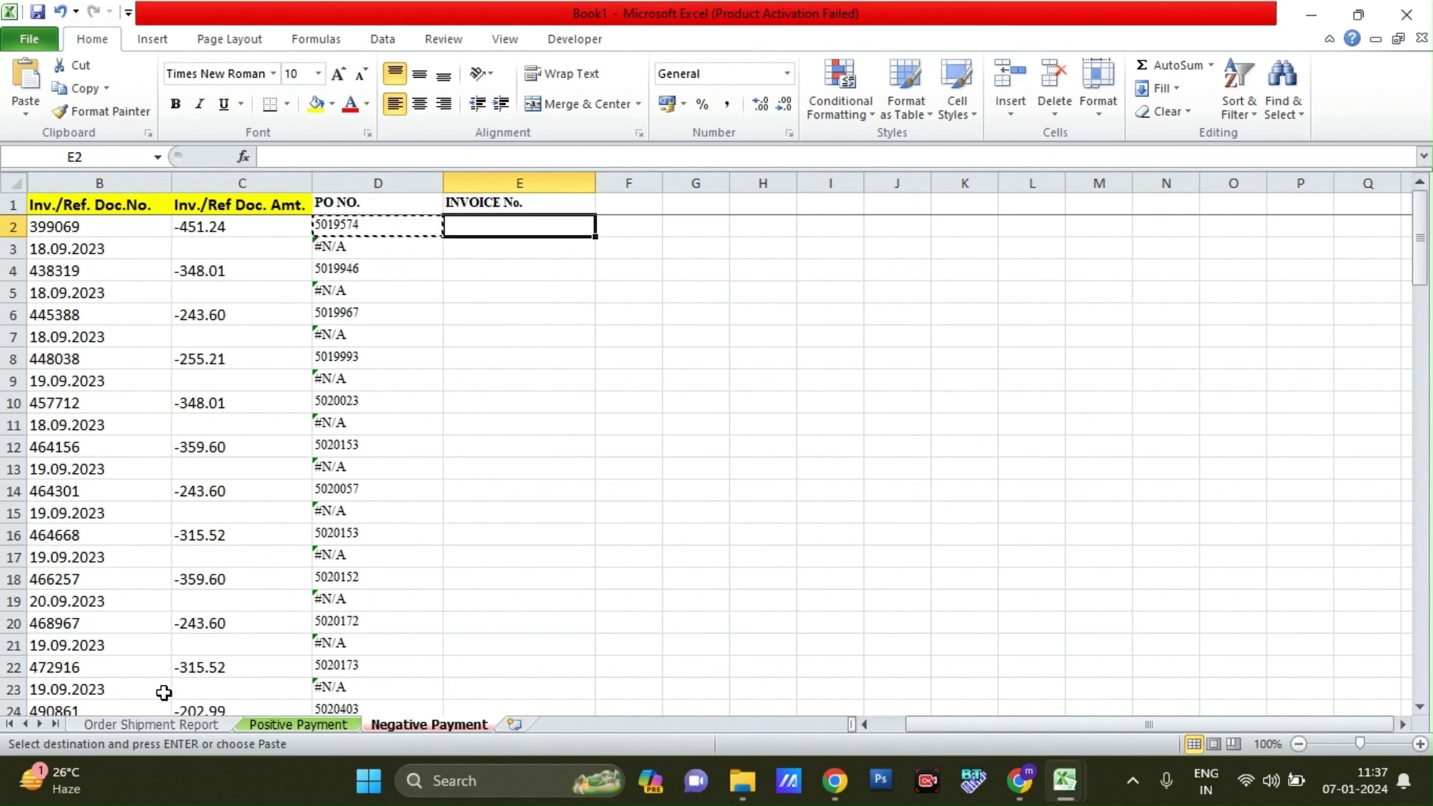
click(173, 722)
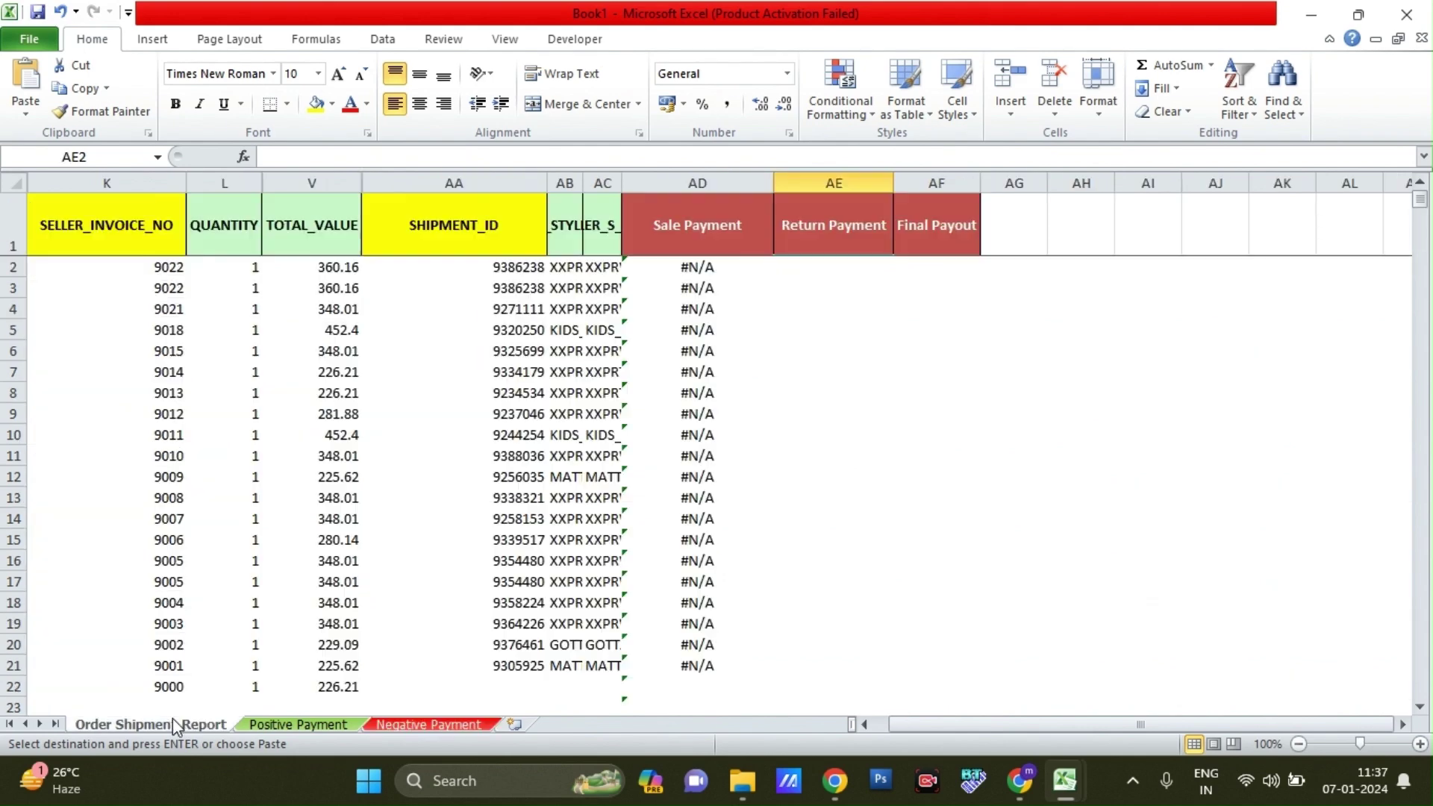
click(431, 725)
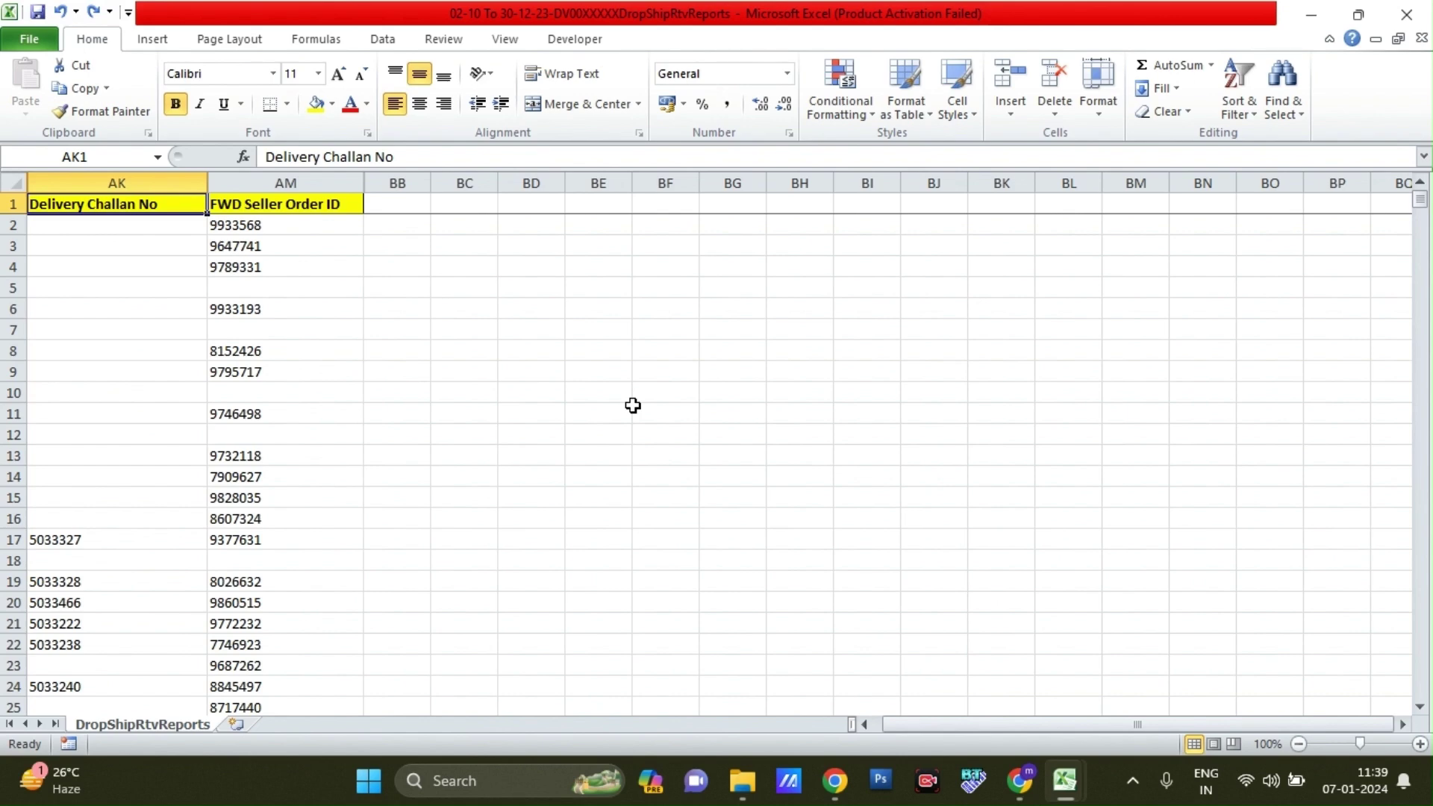
- Find PO 5019574 in DropShipRtvReports and read its FWD Seller Order ID
key(ctrl+Tab)
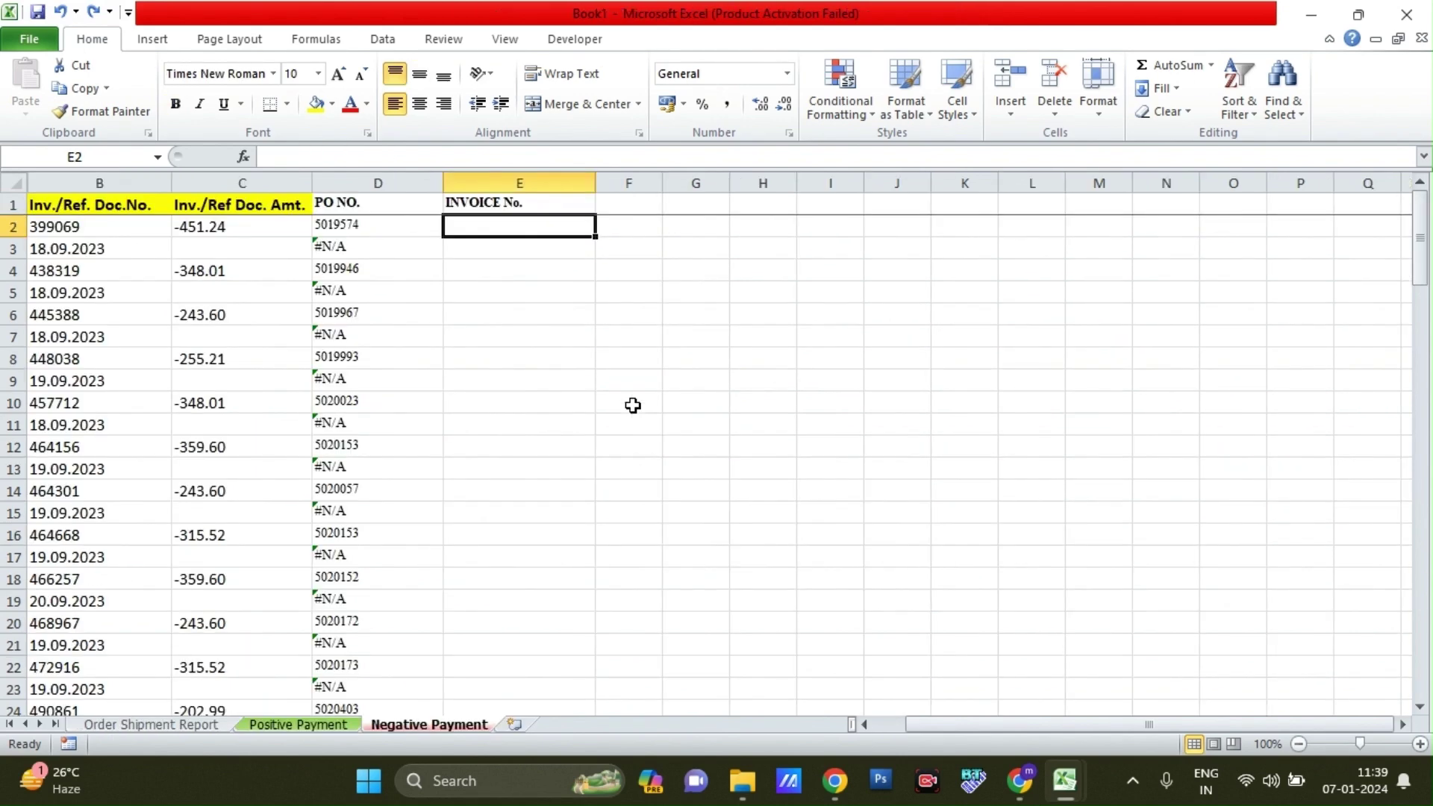
key(Left)
key(ctrl+c)
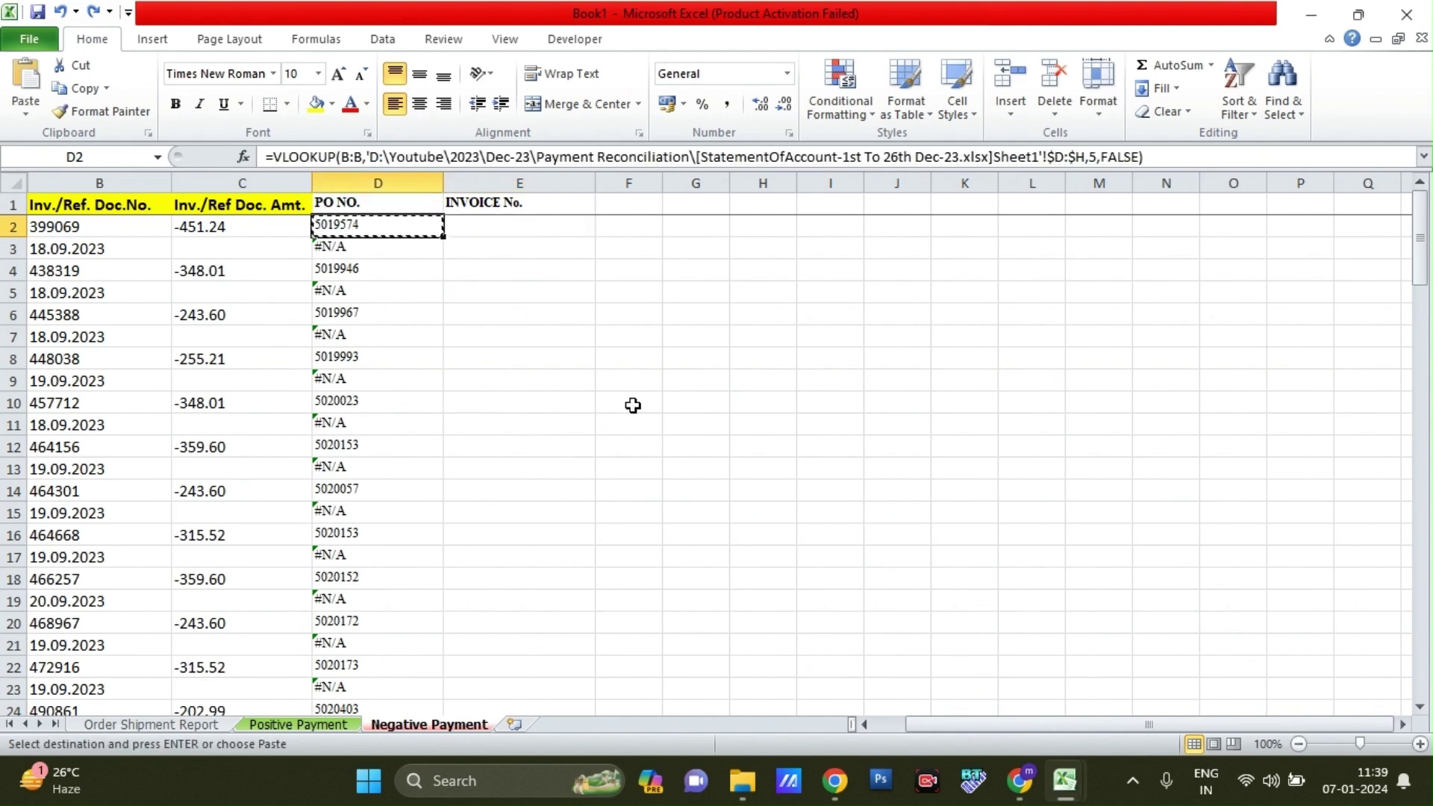
key(ctrl+Tab)
key(ctrl+f)
key(ctrl+v)
key(Return)
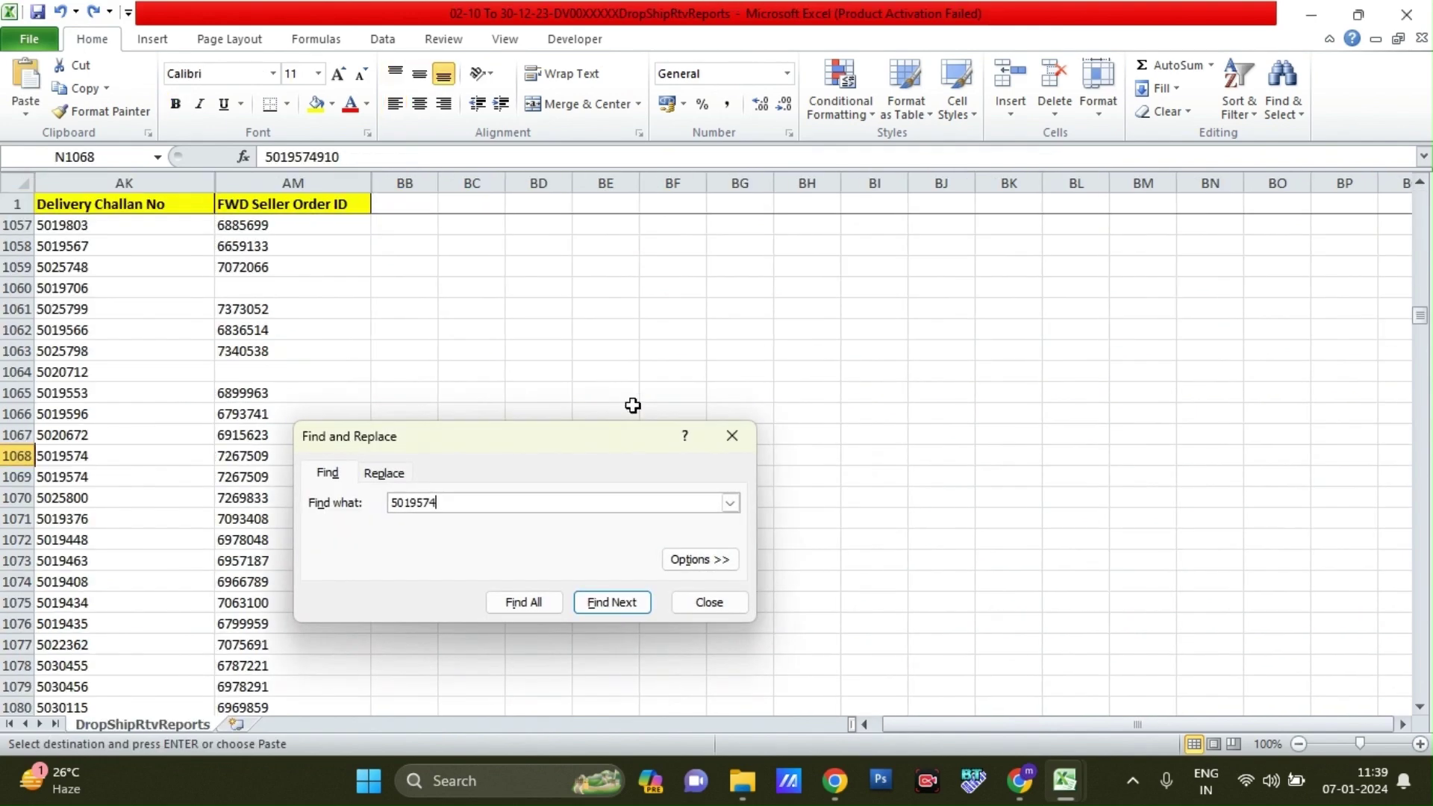
key(Escape)
key(Right)
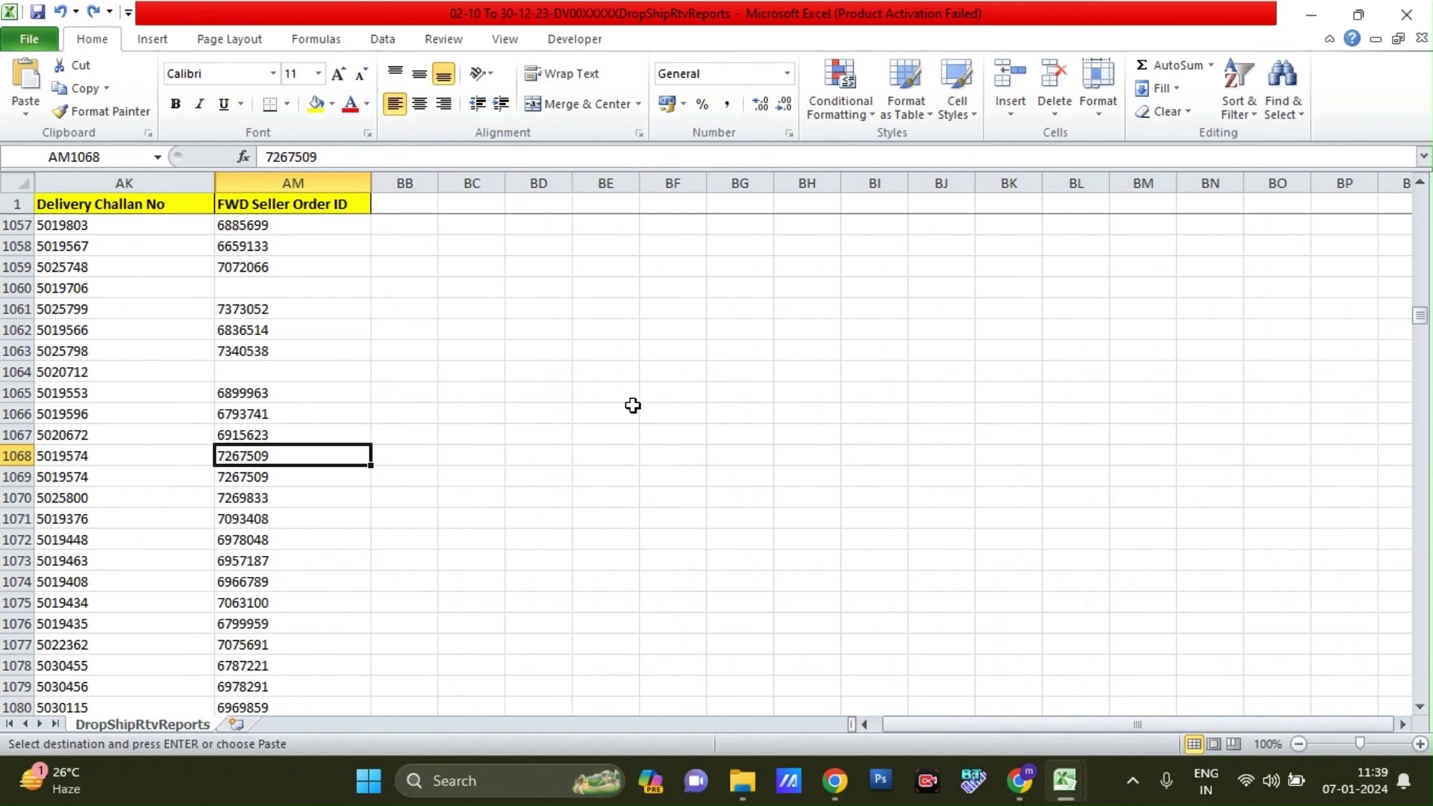
key(ctrl+Tab)
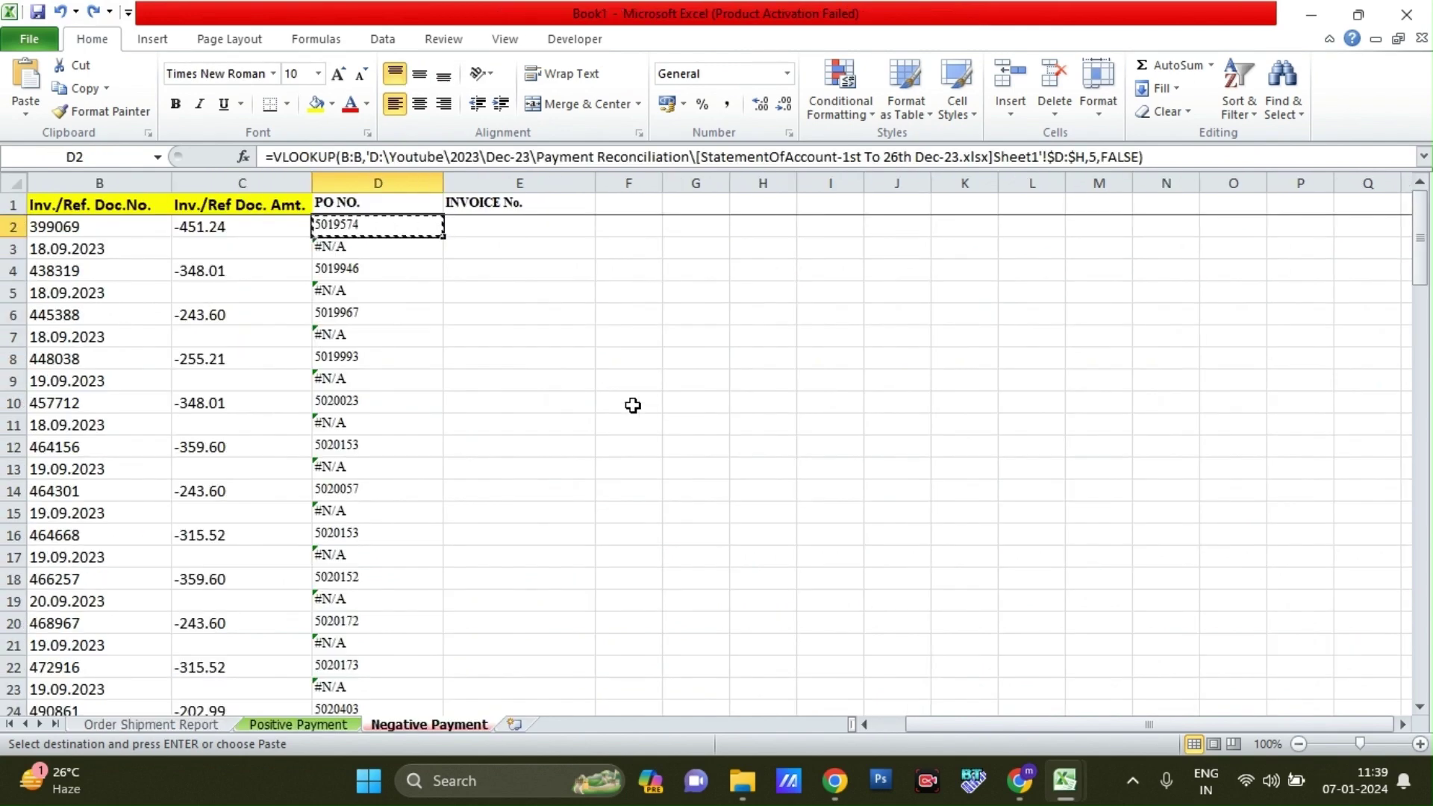
- Start a VLOOKUP formula in E2 using column D as the lookup value
key(Right)
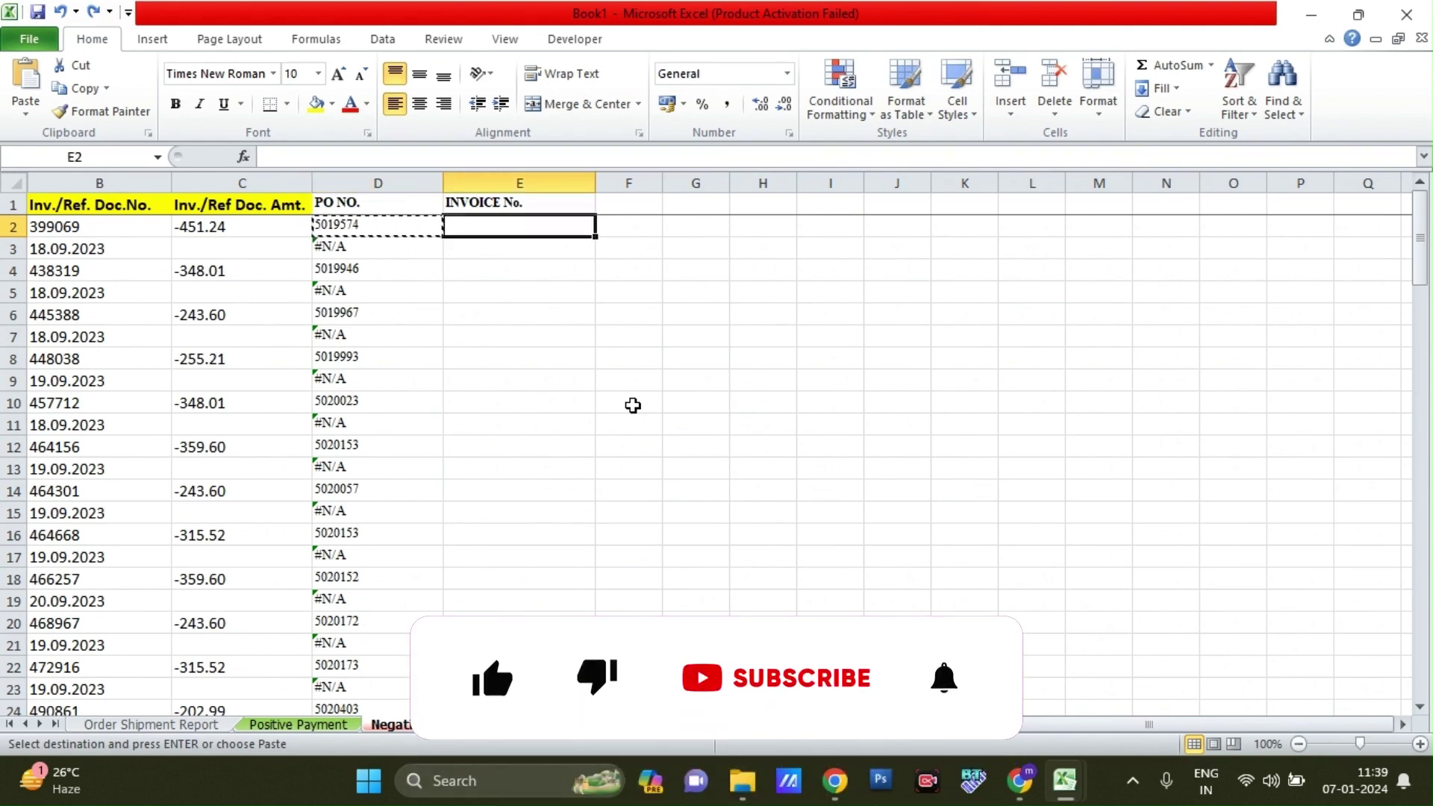
text(=vl)
key(Tab)
key(Left)
- Complete E2 as =VLOOKUP(D:D,'[DropShipRtvReports.xlsx]DropShipRtvReports'!$AK:$AM,3,FALSE)
key(ctrl+space)
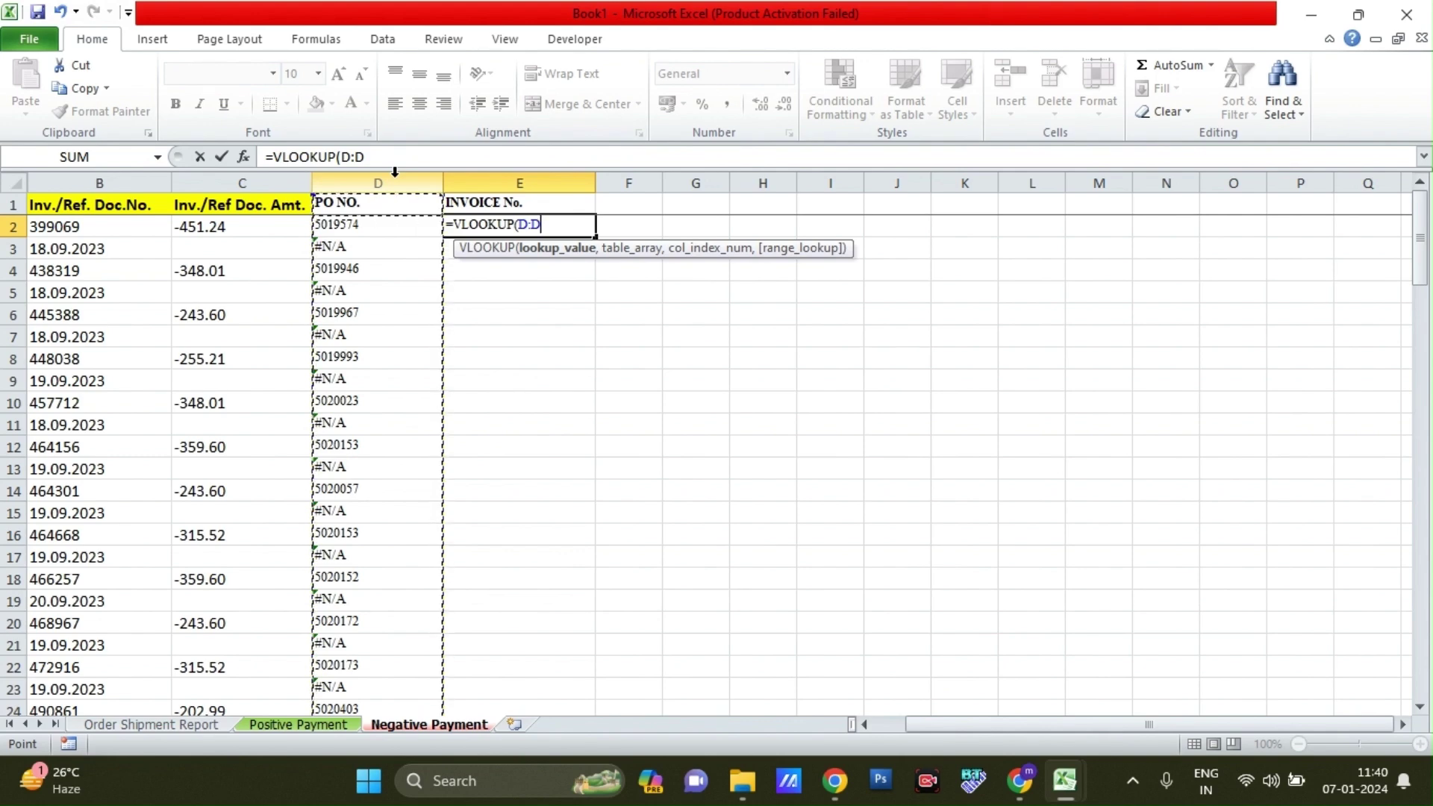
text(,)
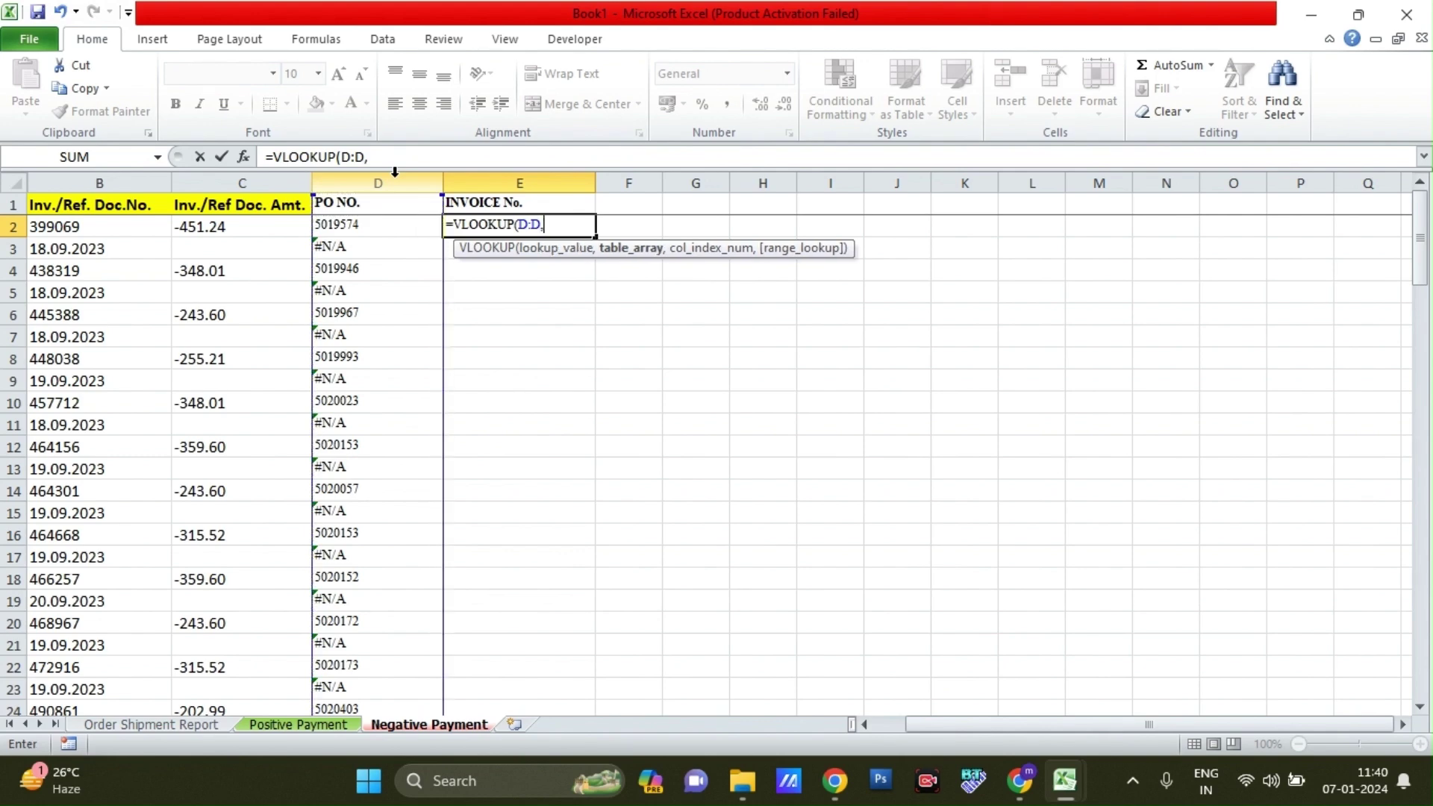
key(ctrl+Tab)
click(309, 177)
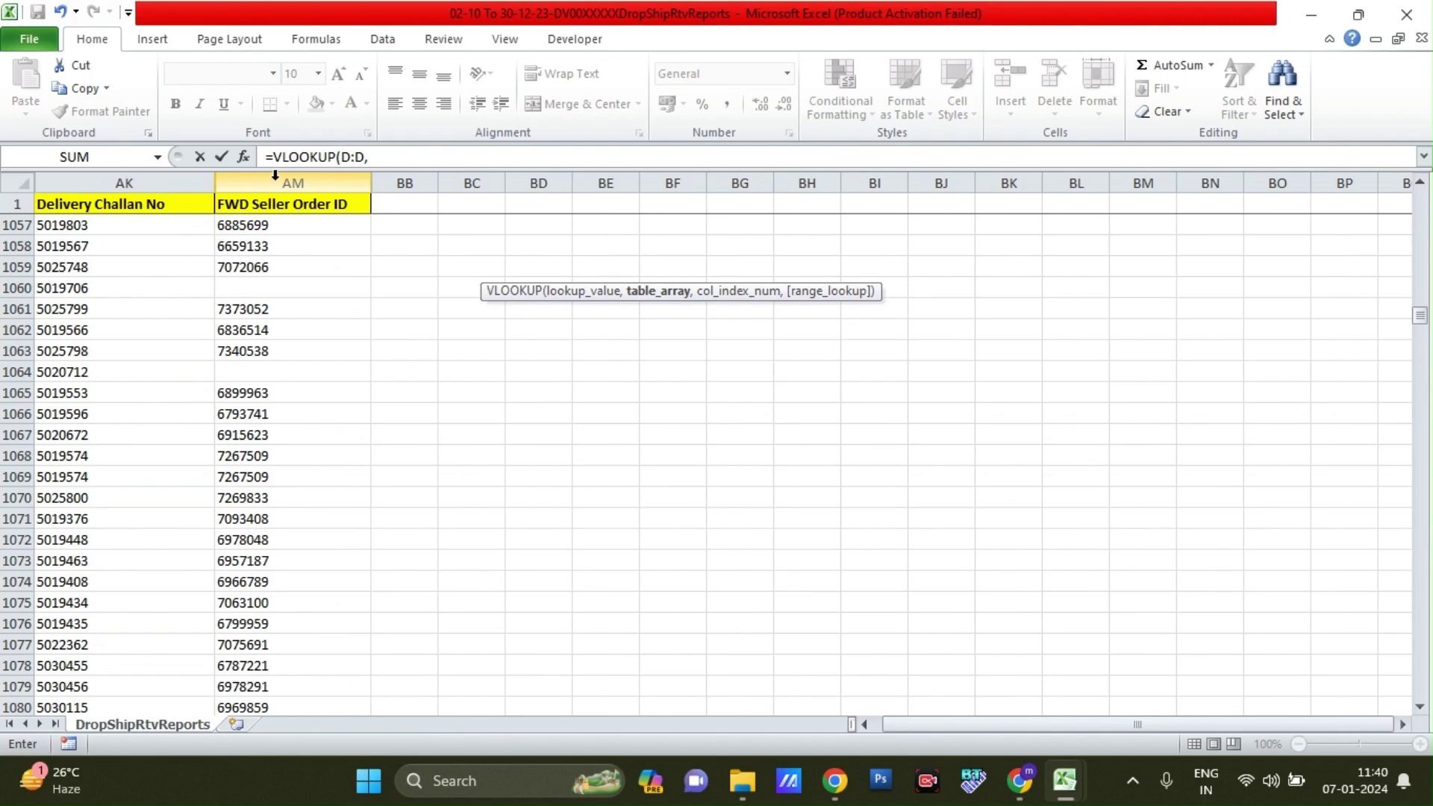
click(138, 178)
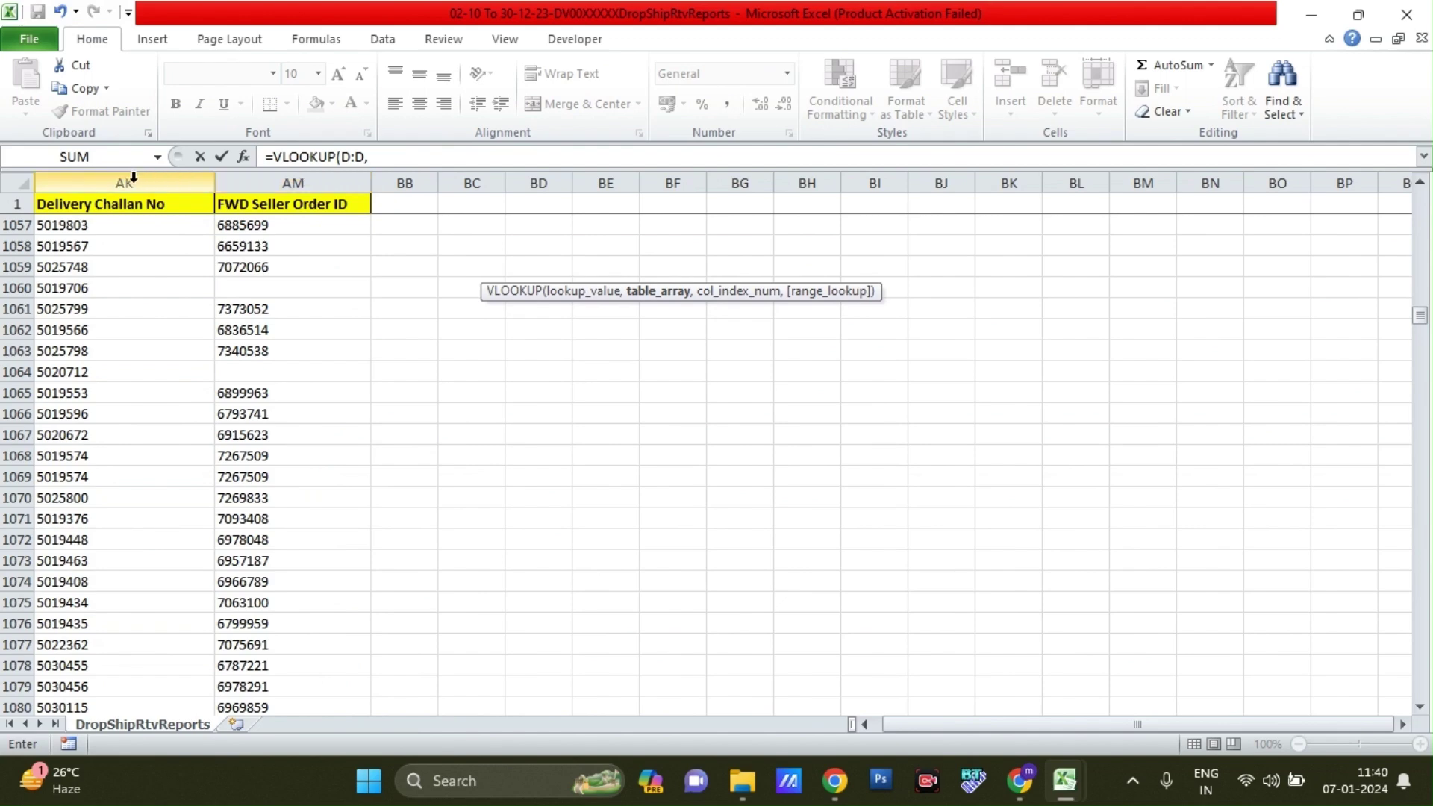
click(133, 177)
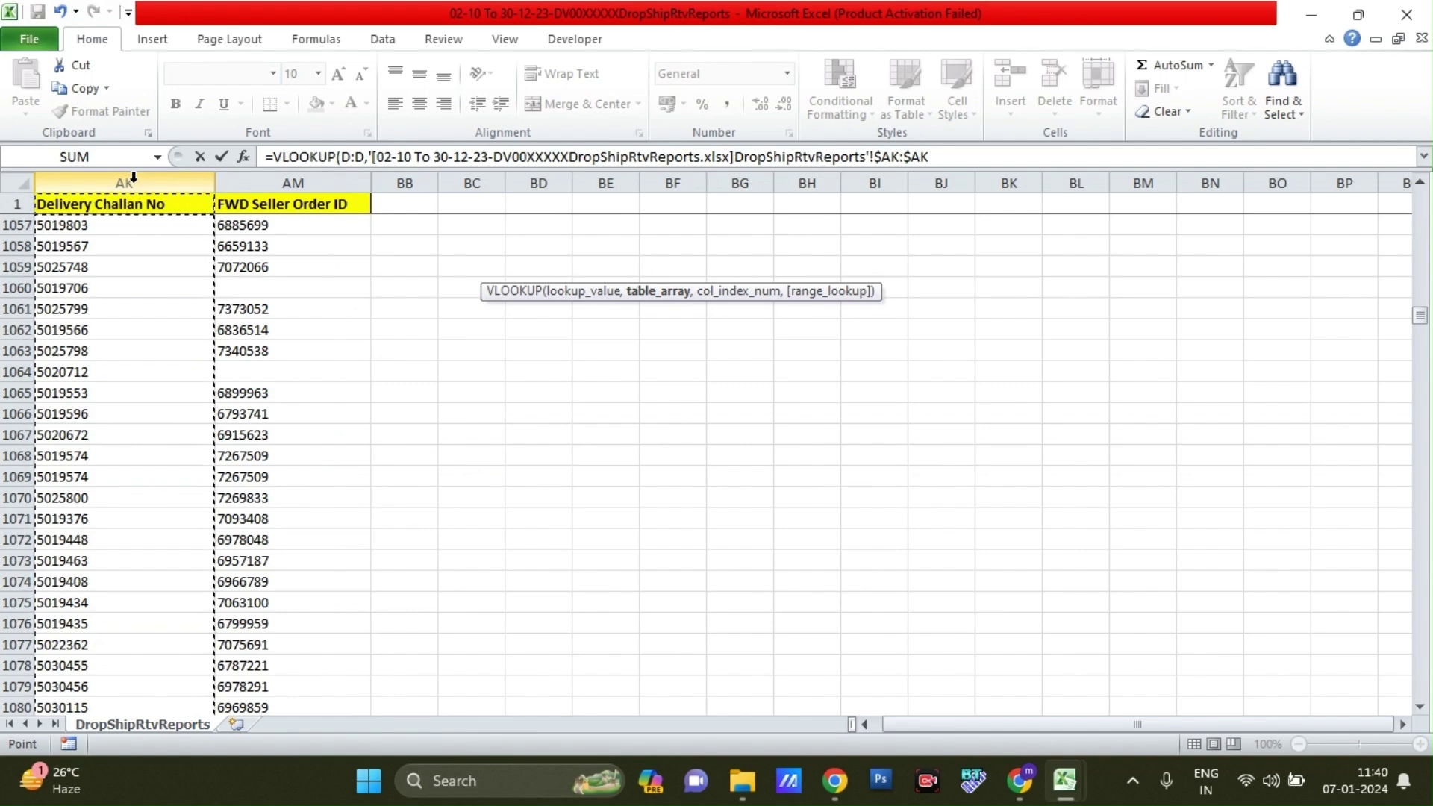
key(shift+Right)
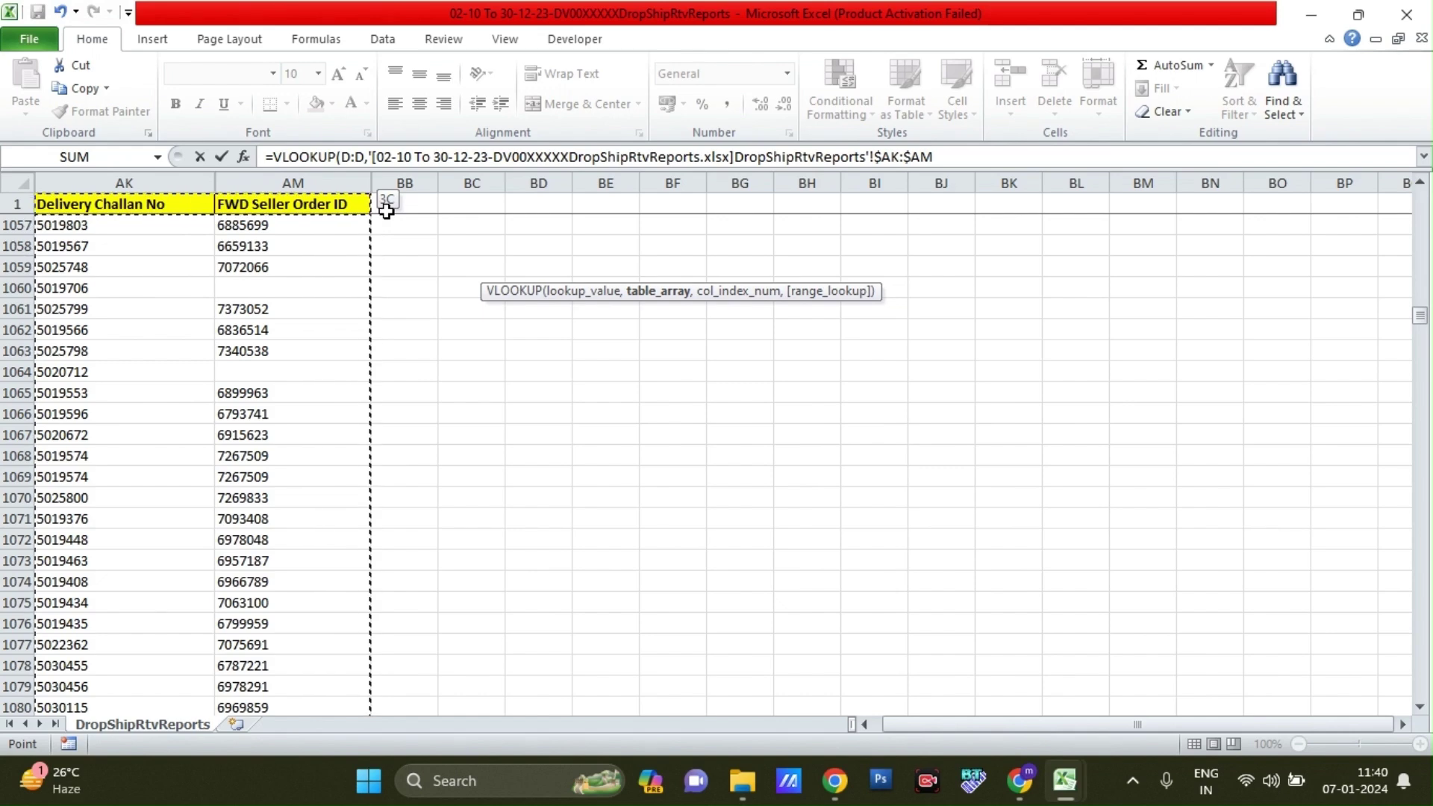
text(,3)
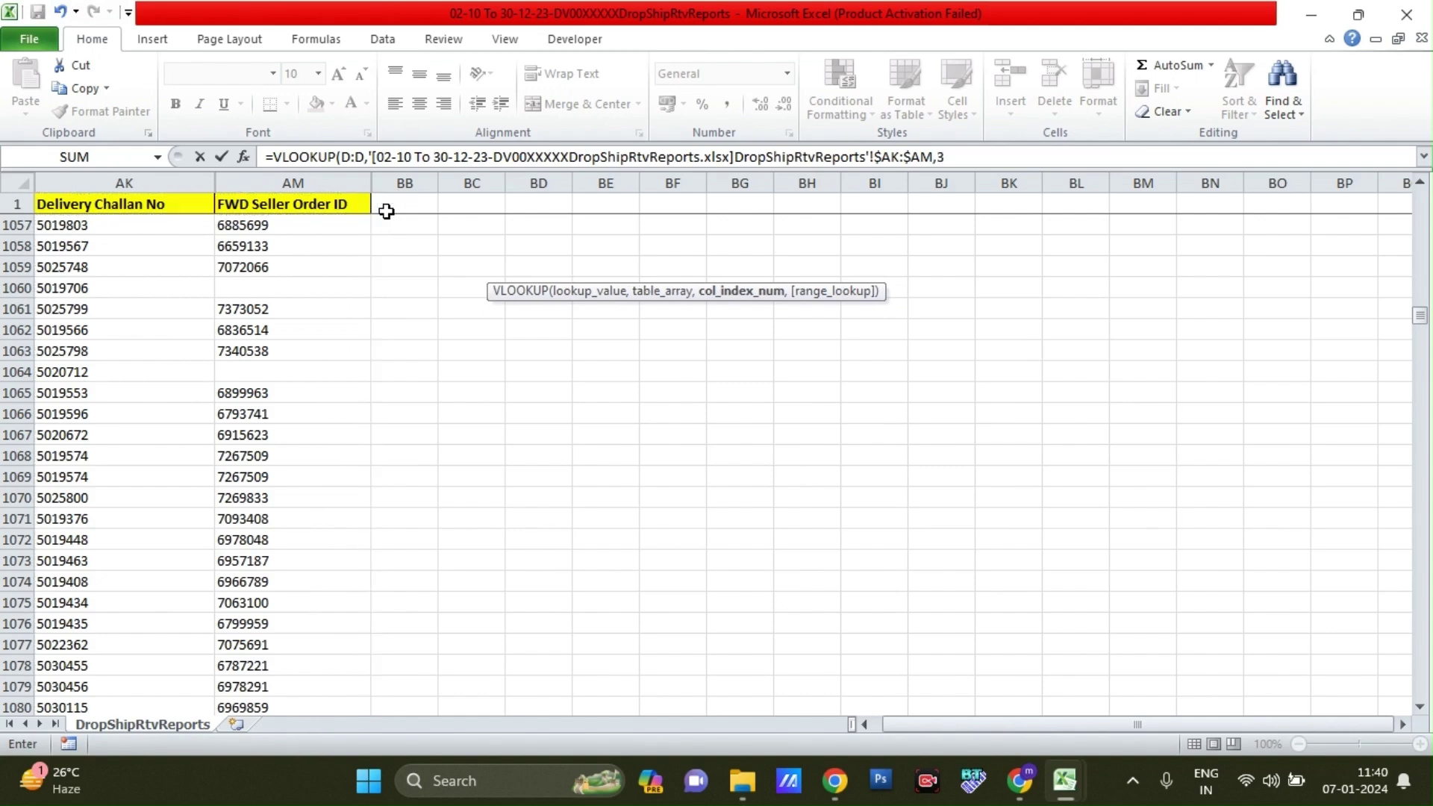
text(,)
key(Down)
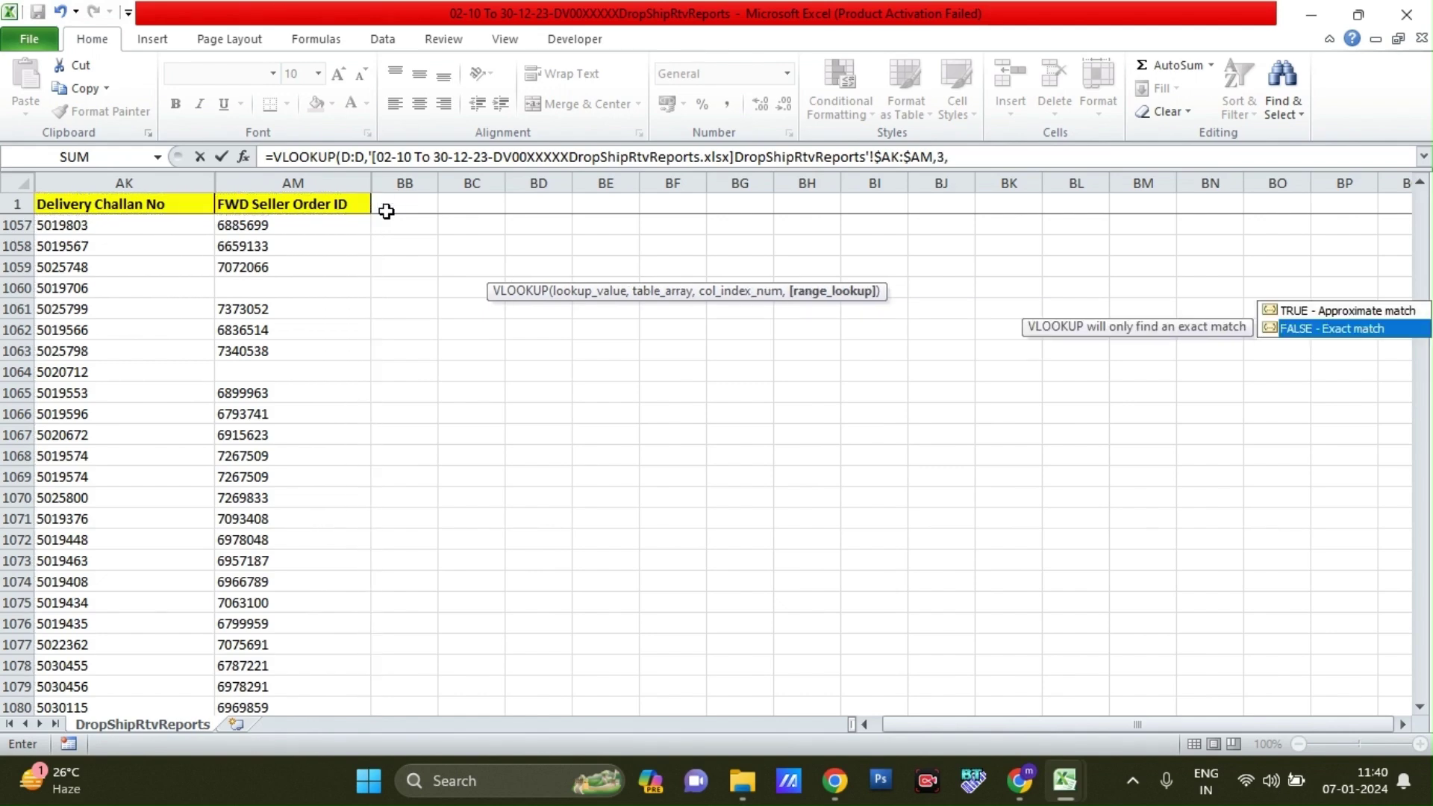
key(Tab)
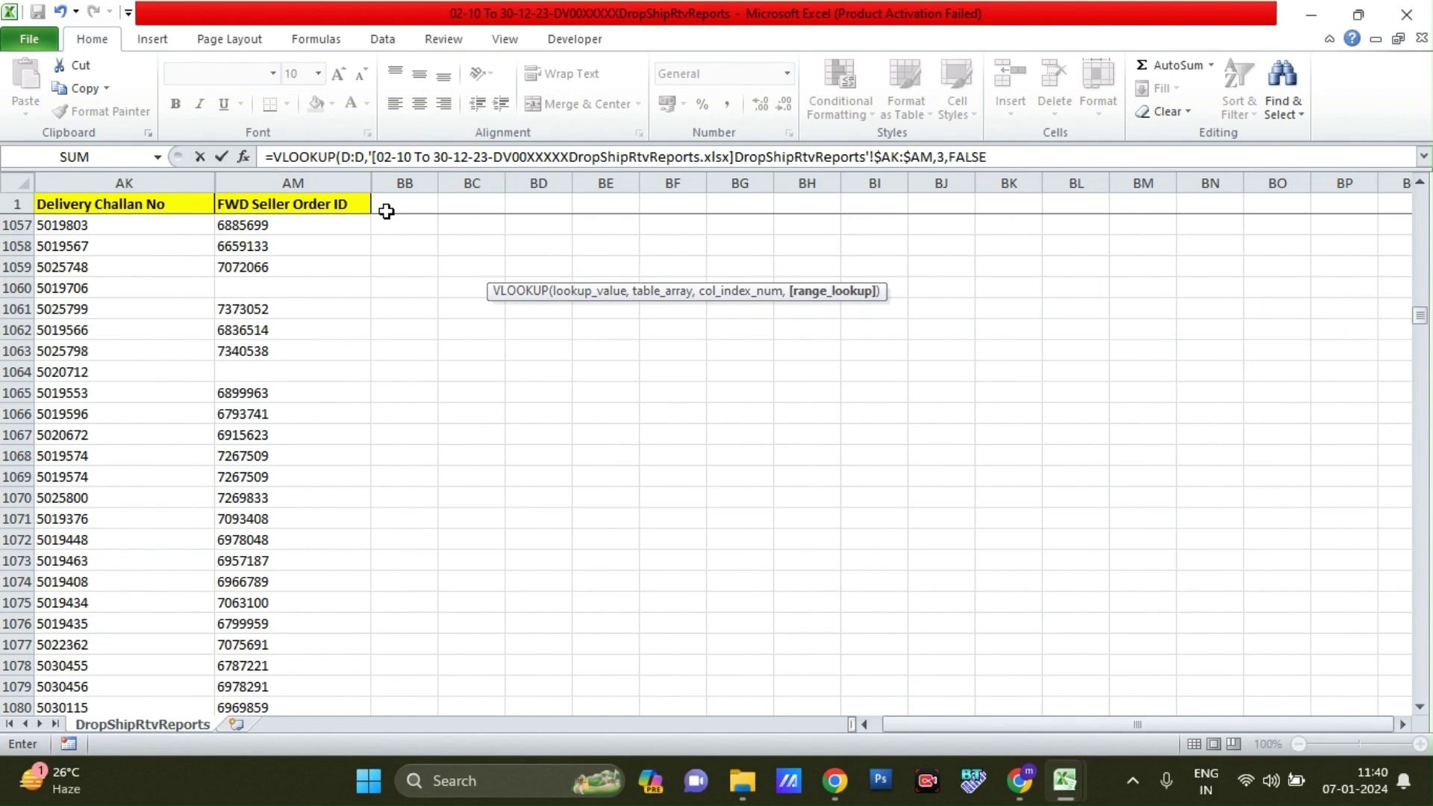
key(Return)
- Fill the INVOICE No. lookup formula down from E2 to E117
key(Up)
key(Left)
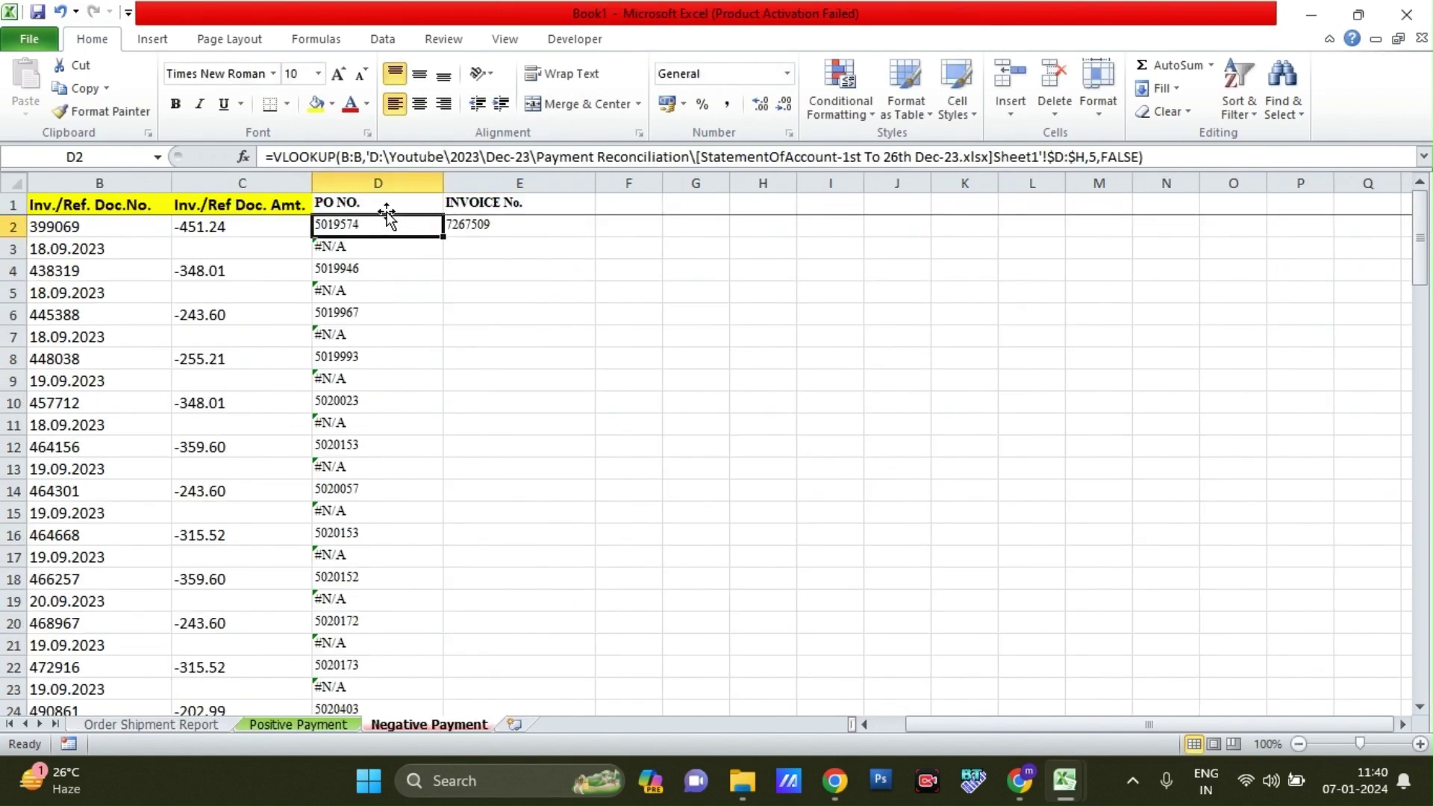
key(ctrl+Down)
key(Right)
key(ctrl+shift+Up)
key(ctrl+d)
key(ctrl+Up)
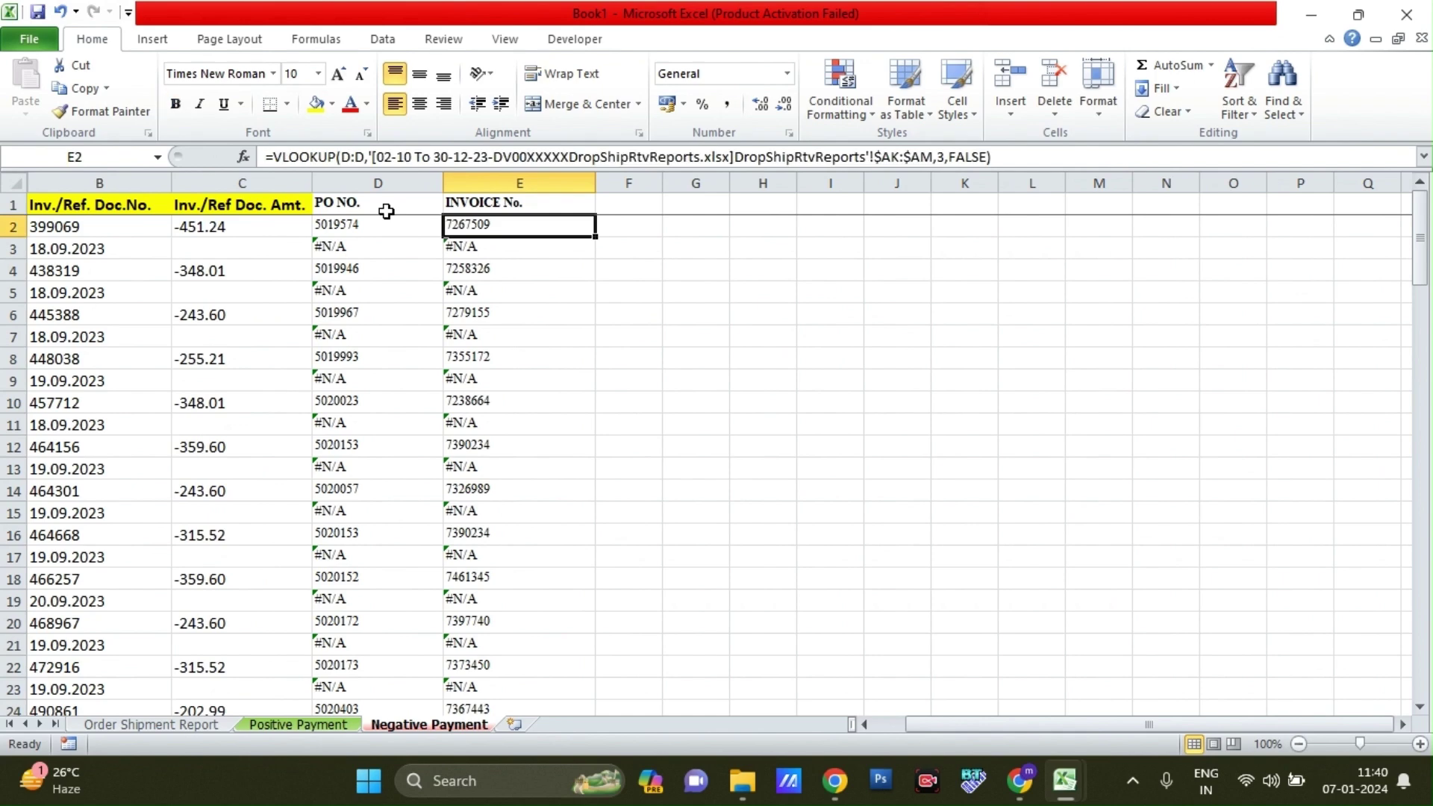
- Copy the Inv./Ref Doc. Amt. column from C into column F, next to INVOICE No
key(ctrl+Page_Up)
key(ctrl+Page_Down)
key(Up)
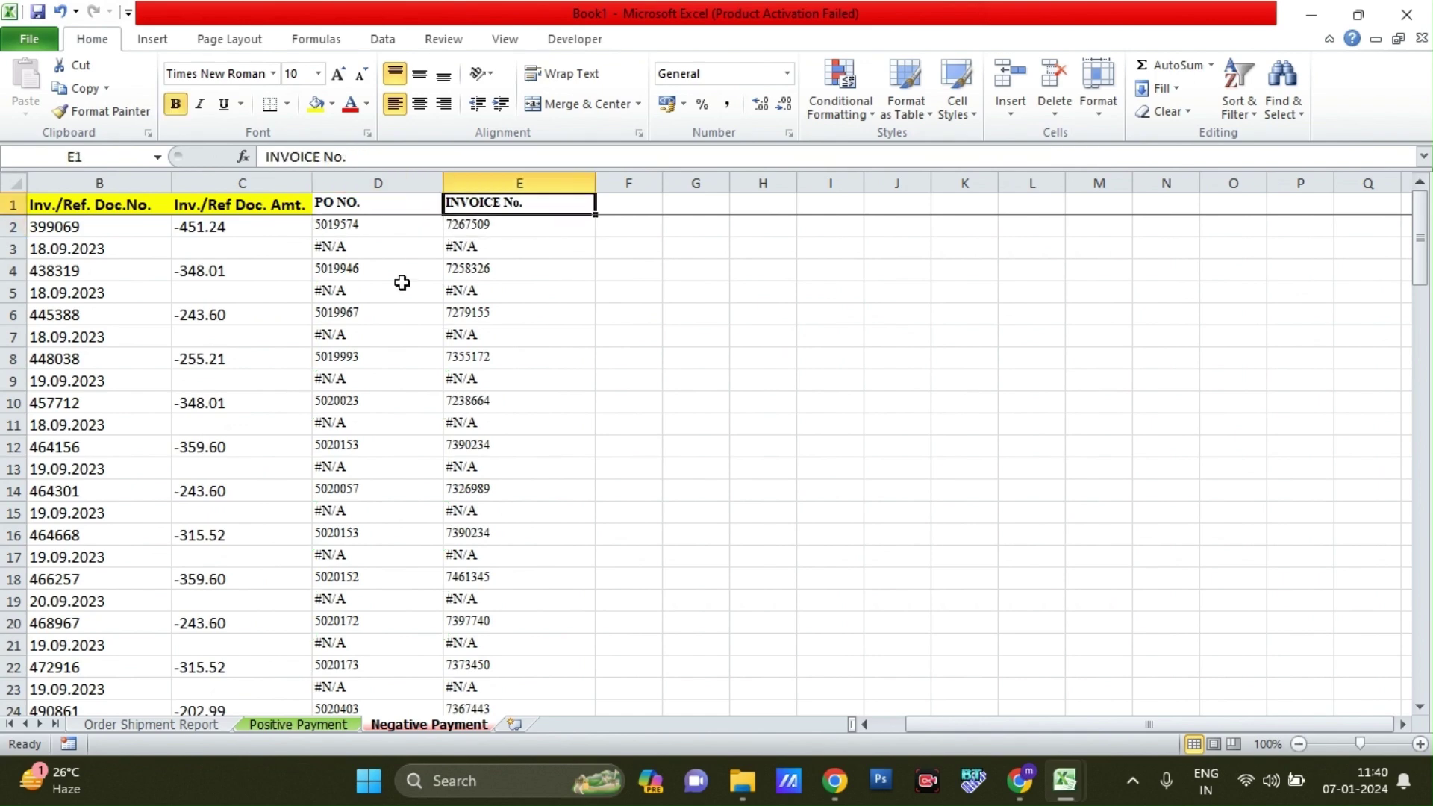
key(Left)
key(Left)
key(ctrl+space)
key(ctrl+c)
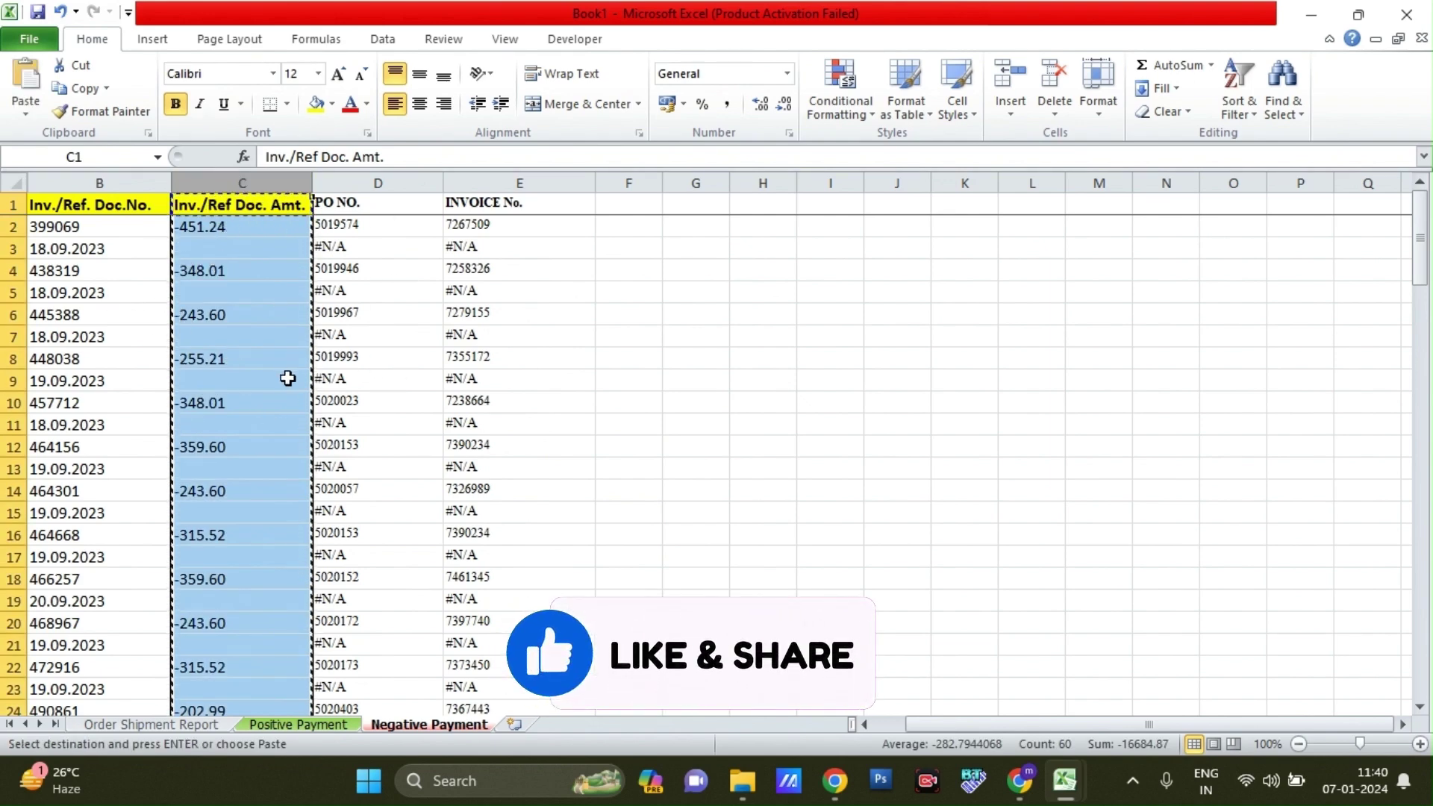
key(Right)
key(Right)
key(Right)
key(ctrl+v)
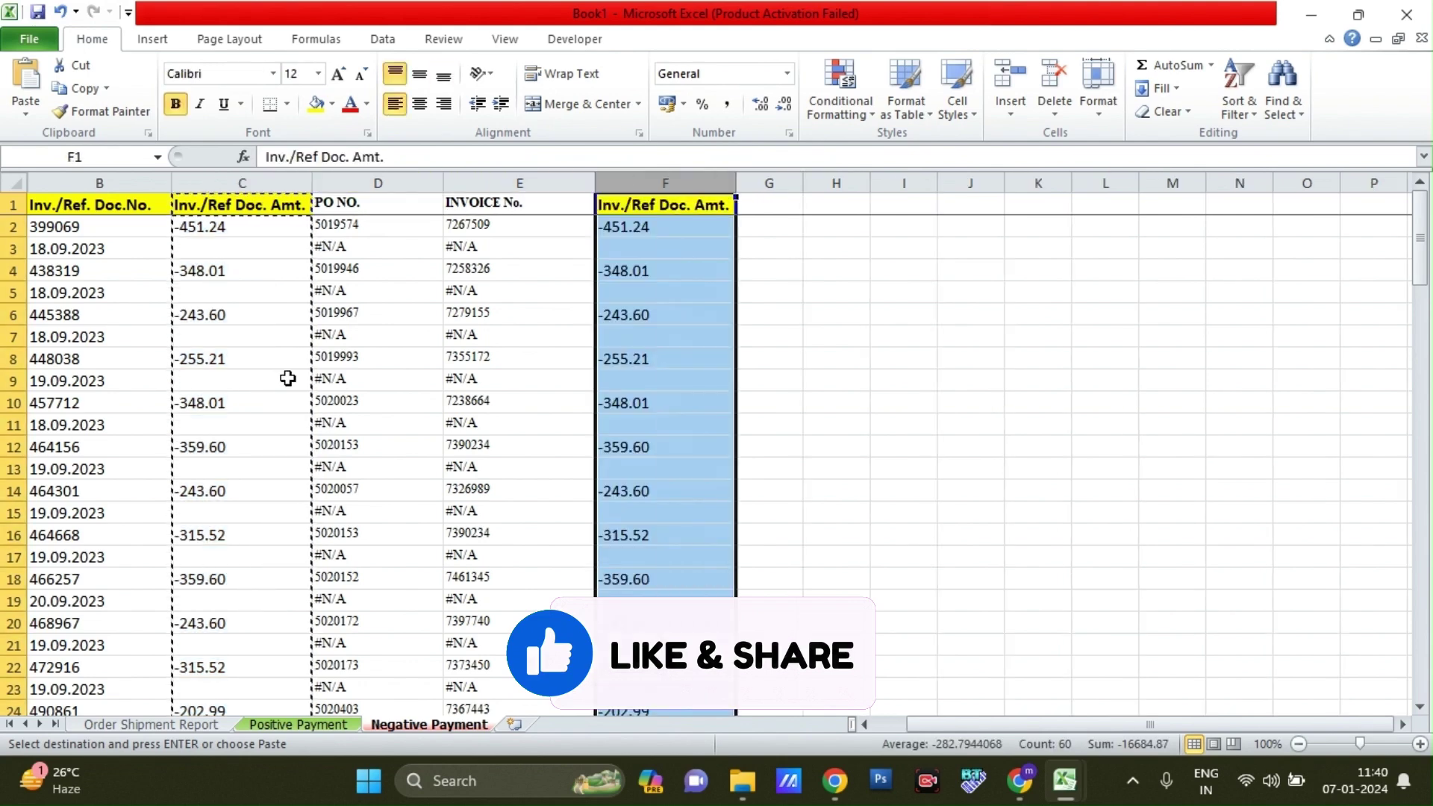
key(F2)
key(Escape)
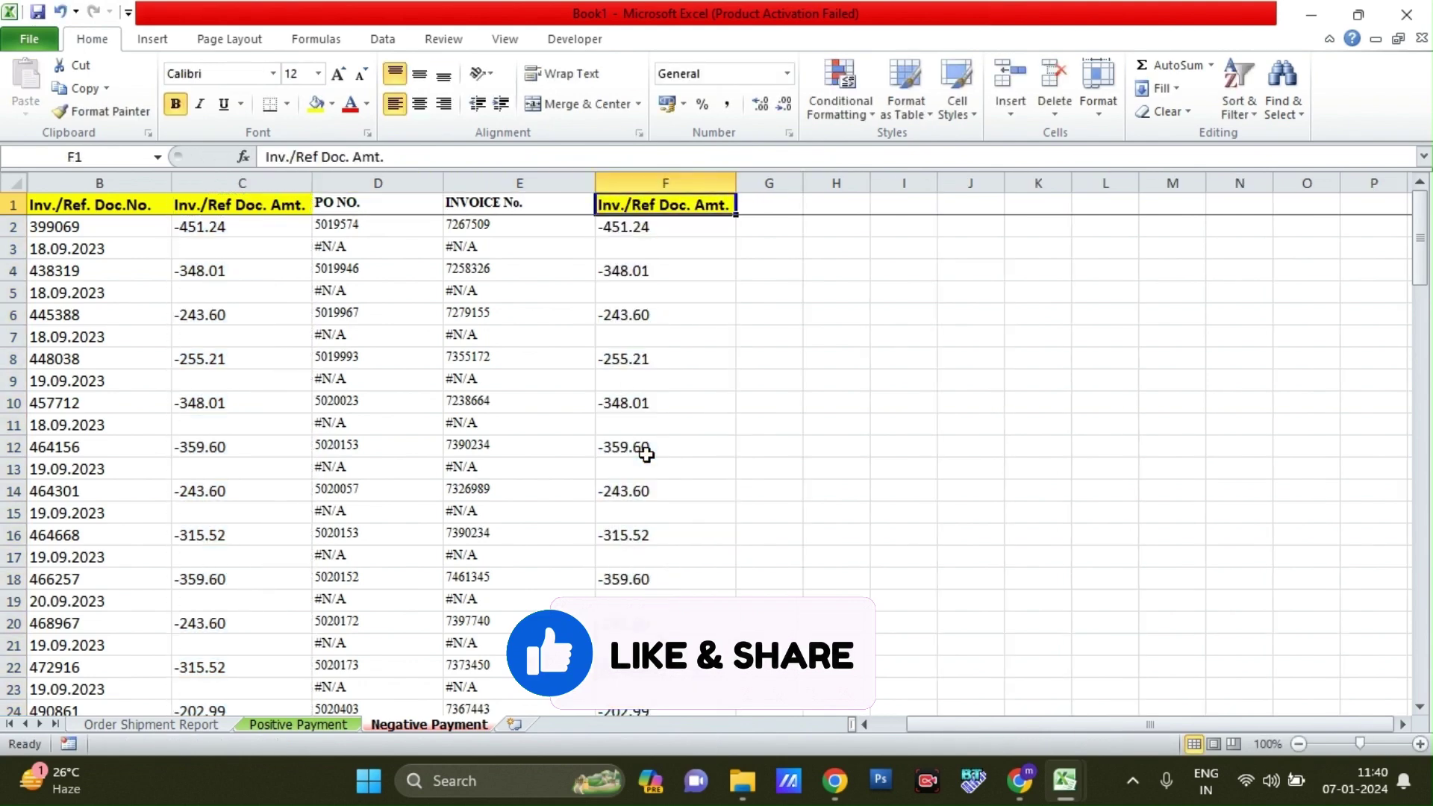
click(217, 724)
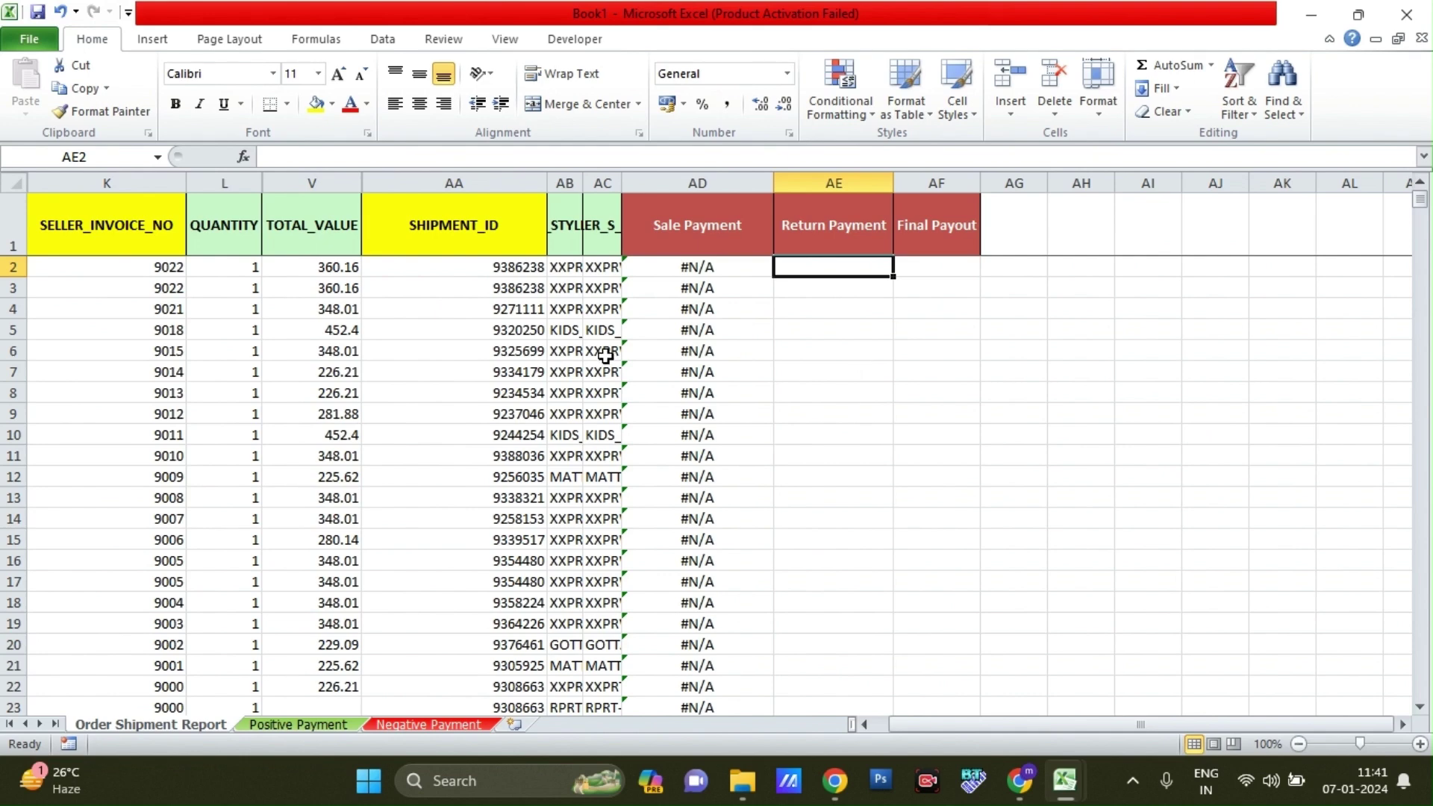
click(496, 267)
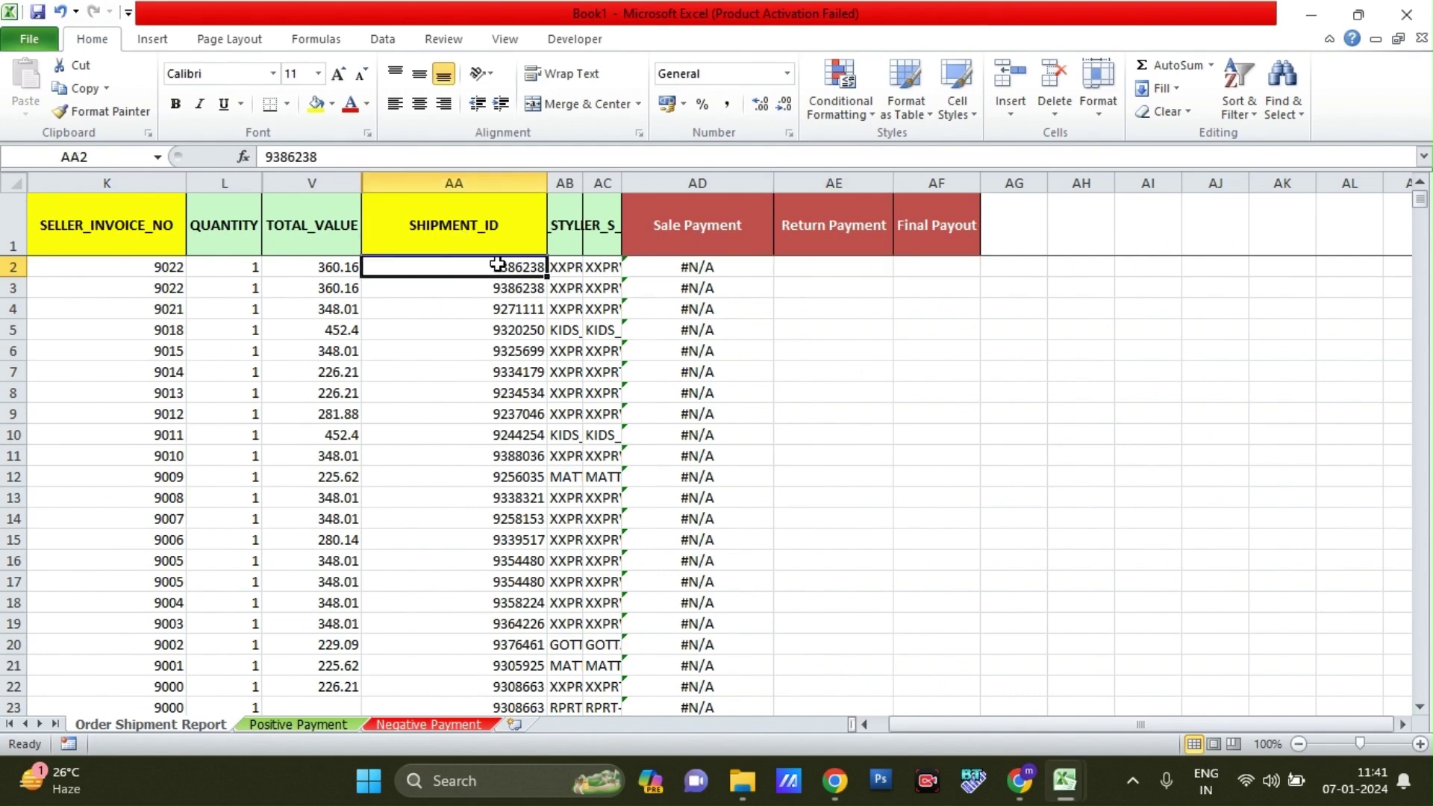
click(429, 724)
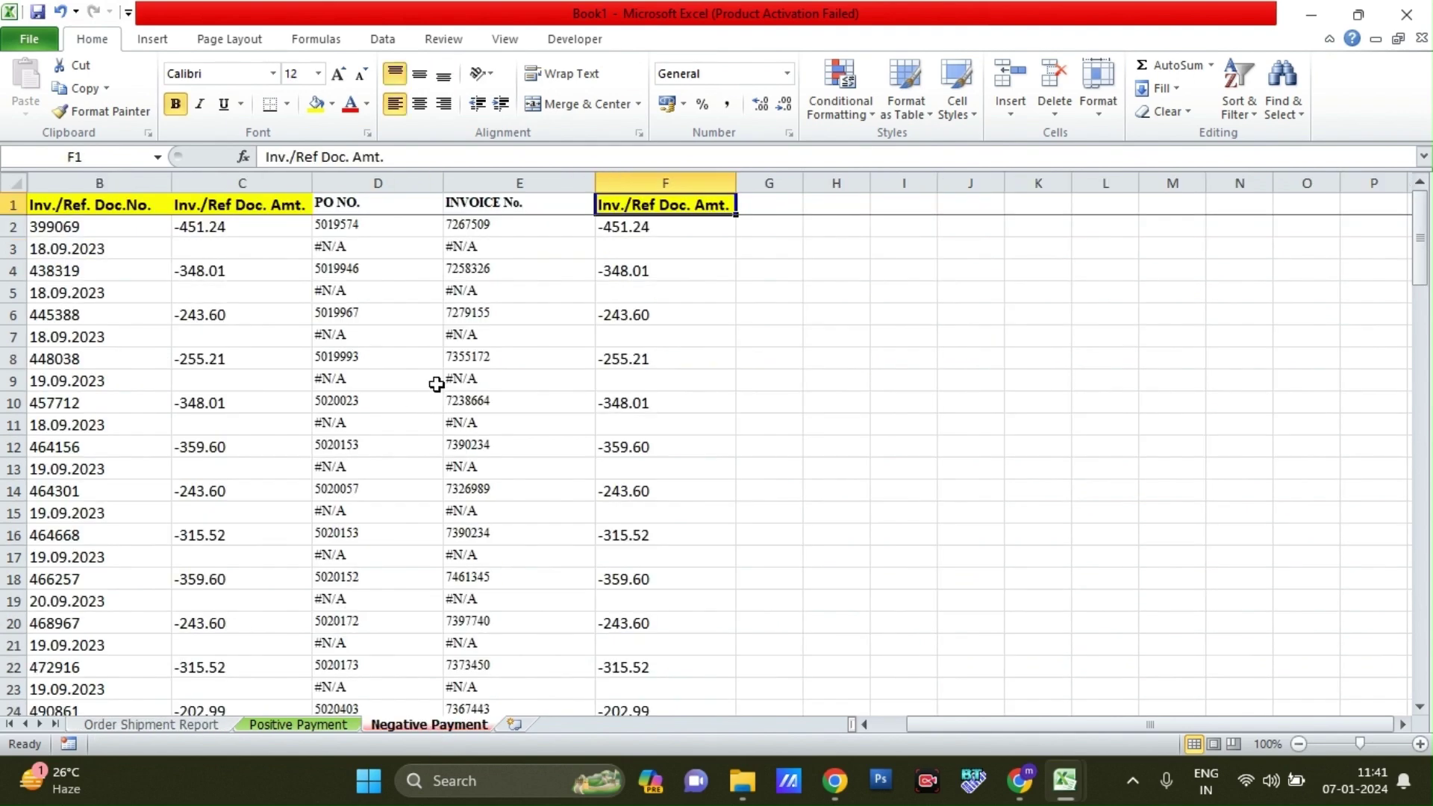
key(Down)
key(Left)
key(ctrl+c)
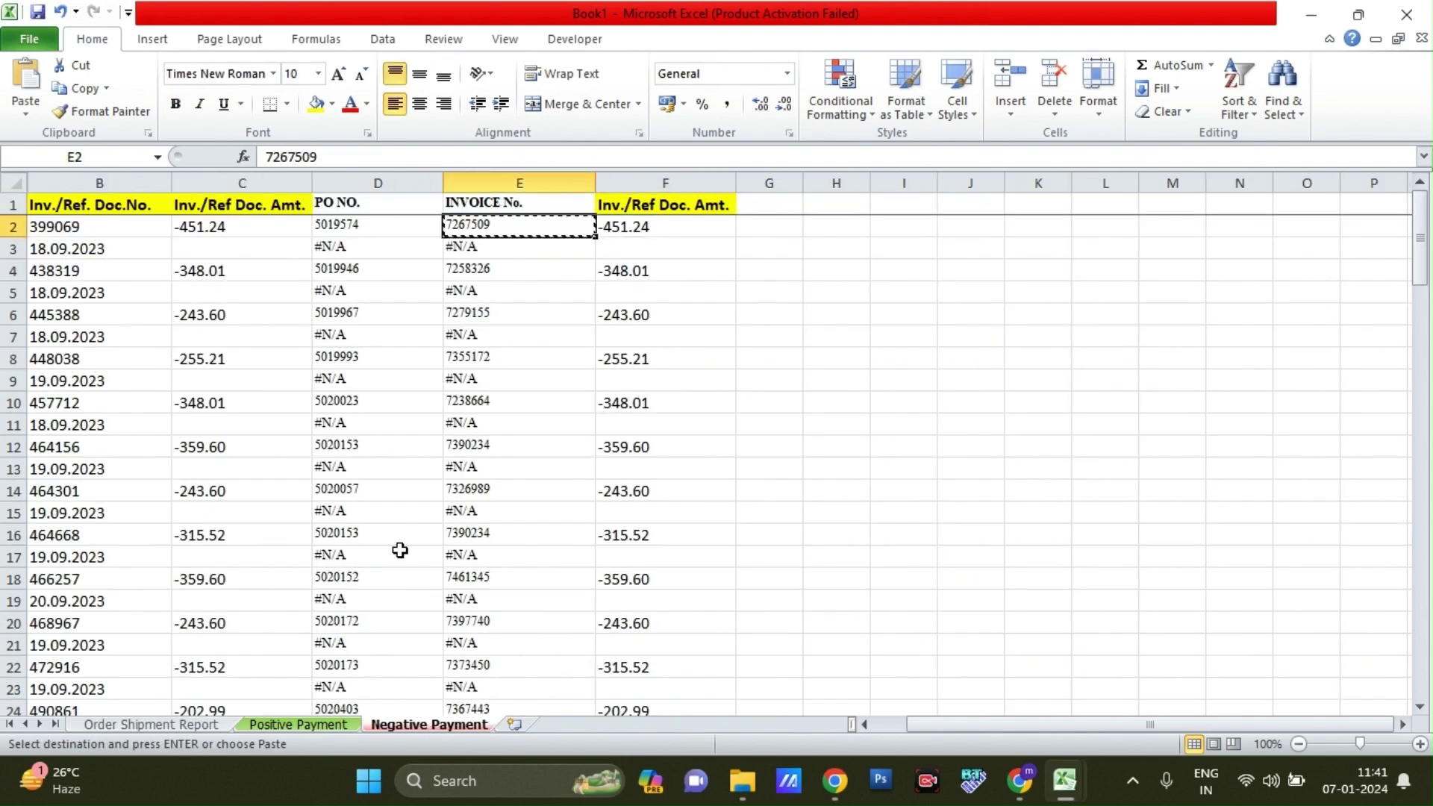
click(206, 723)
key(ctrl+f)
key(ctrl+v)
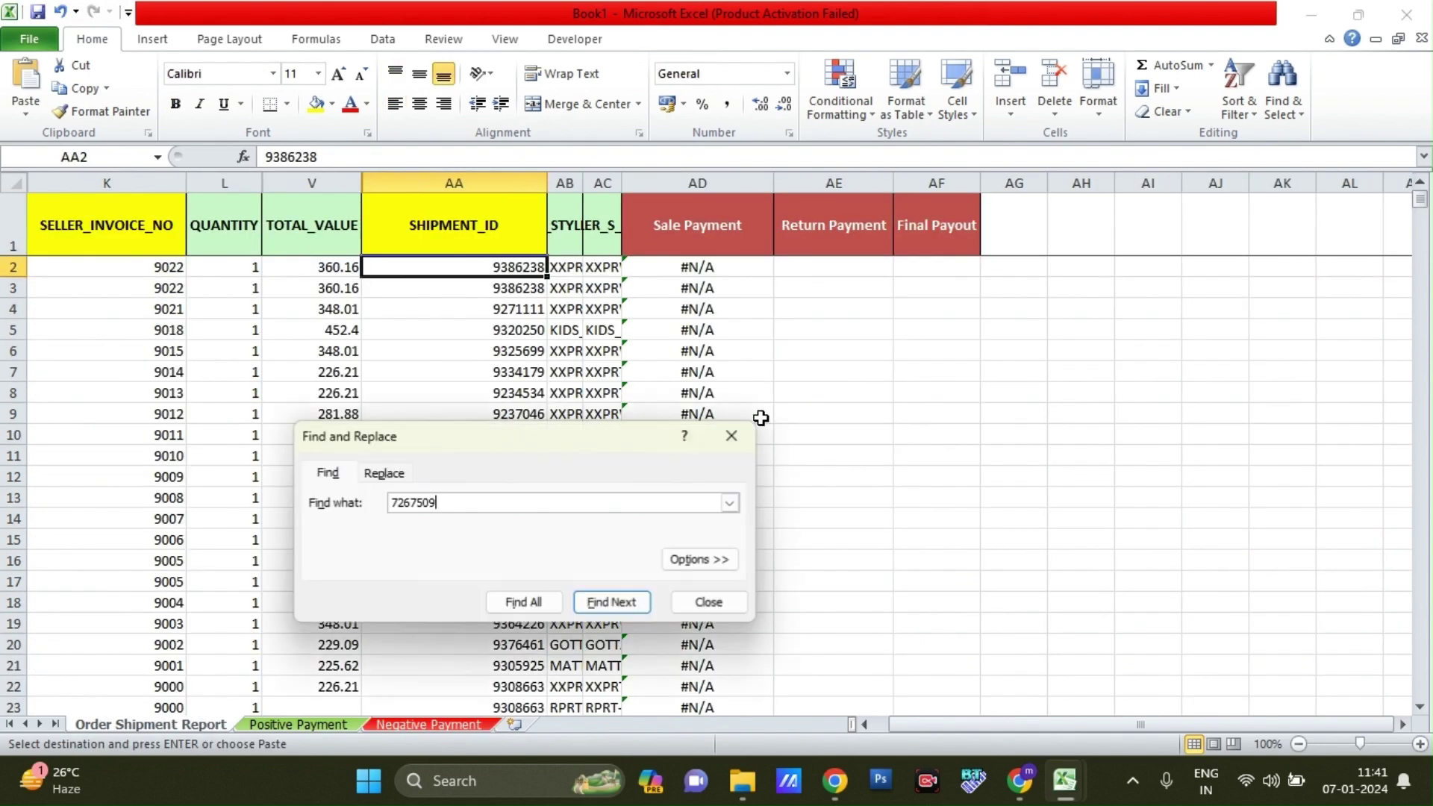
key(Return)
key(Escape)
key(Right)
key(Right)
key(Left)
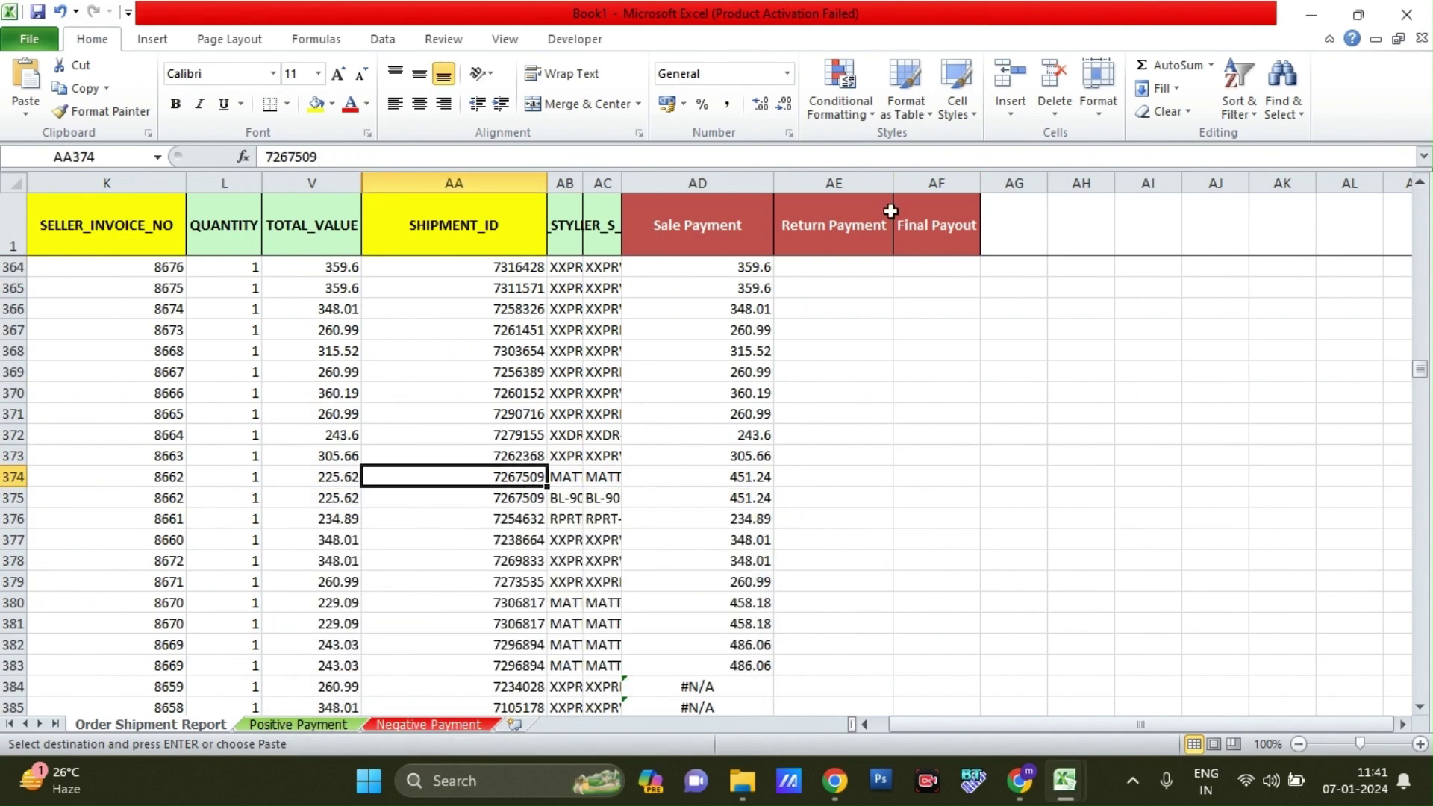
click(814, 476)
key(ctrl+Up)
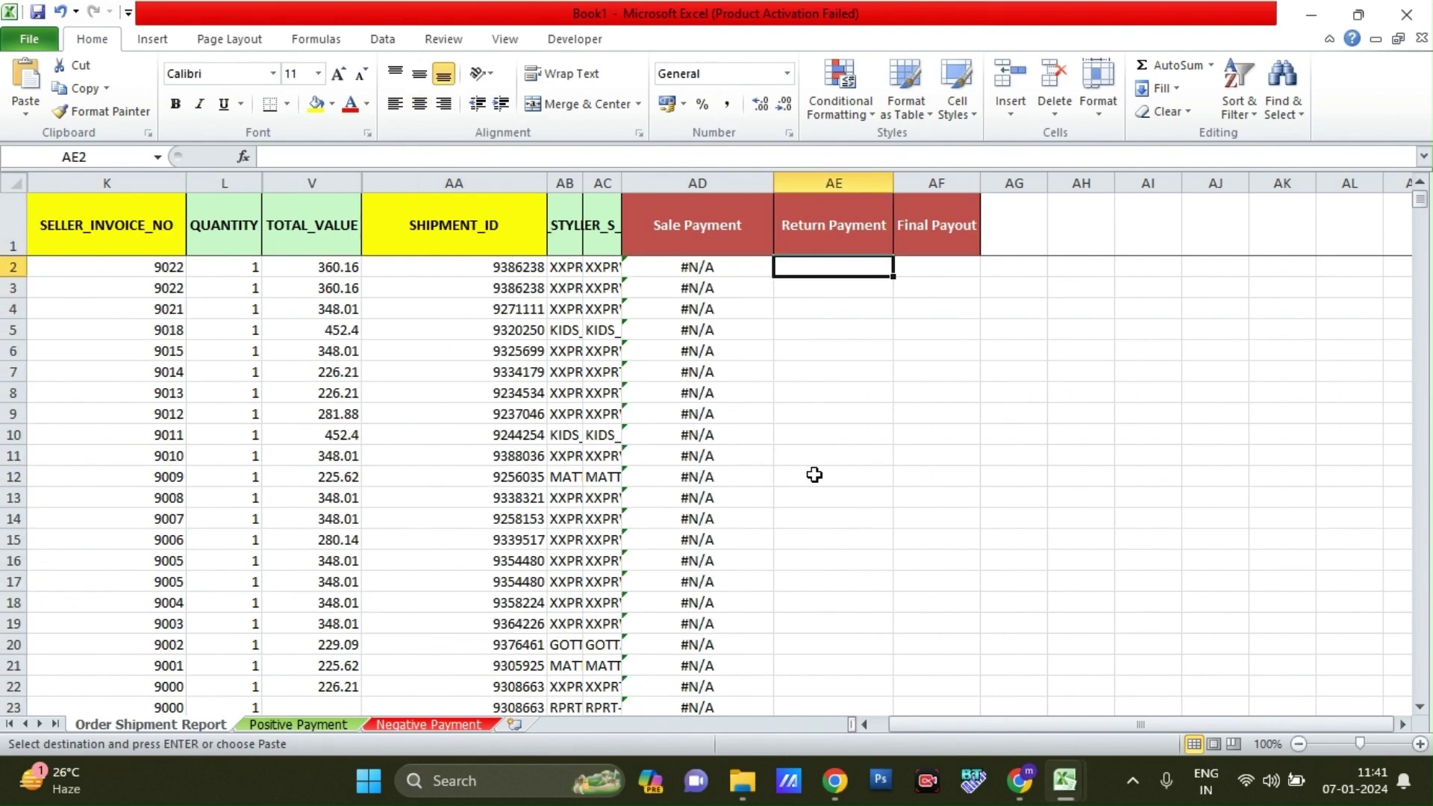
- Enter =VLOOKUP(AA:AA,'Negative Payment'!E:F,2,FALSE) in the Return Payment cell AE2
text(=VLOOKUP()
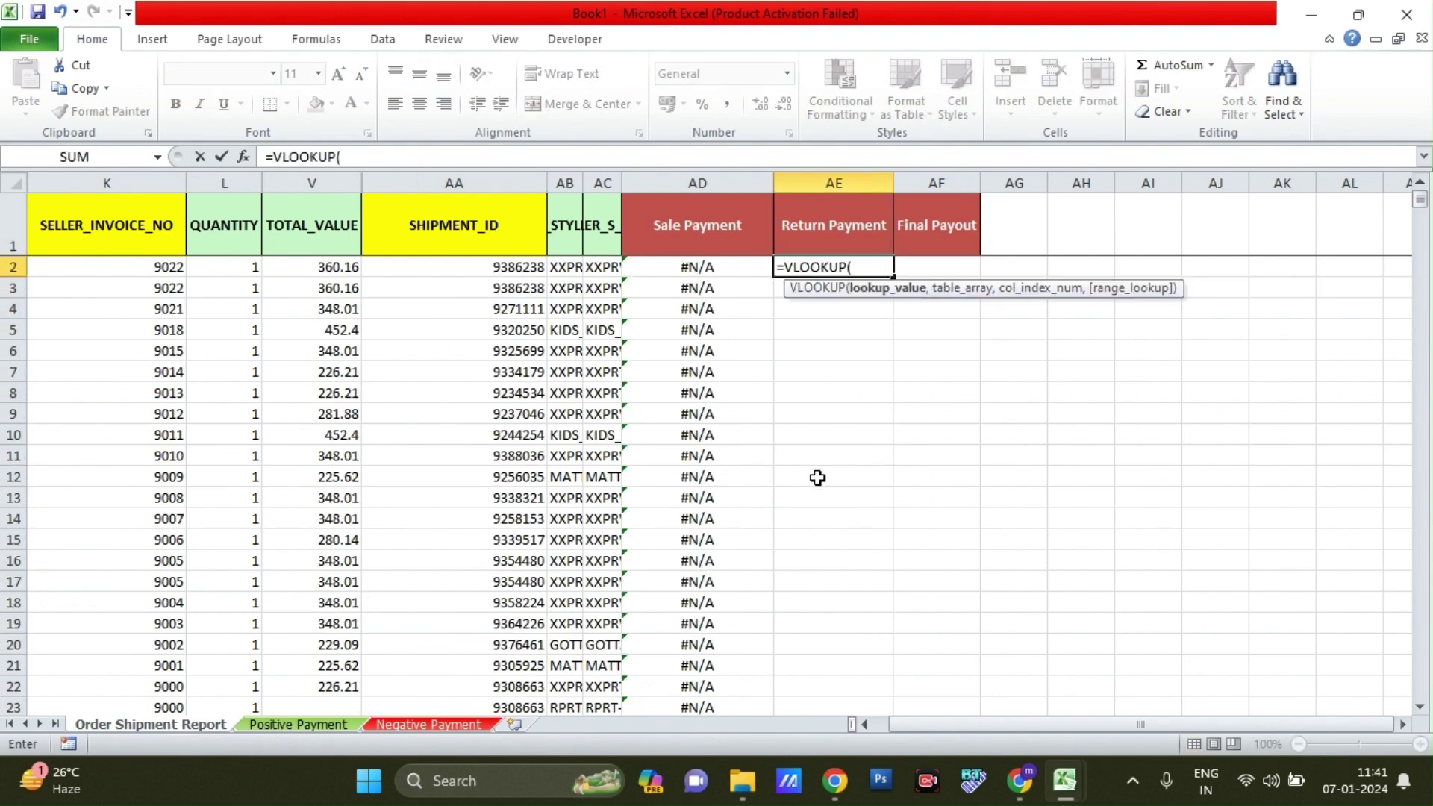
click(462, 182)
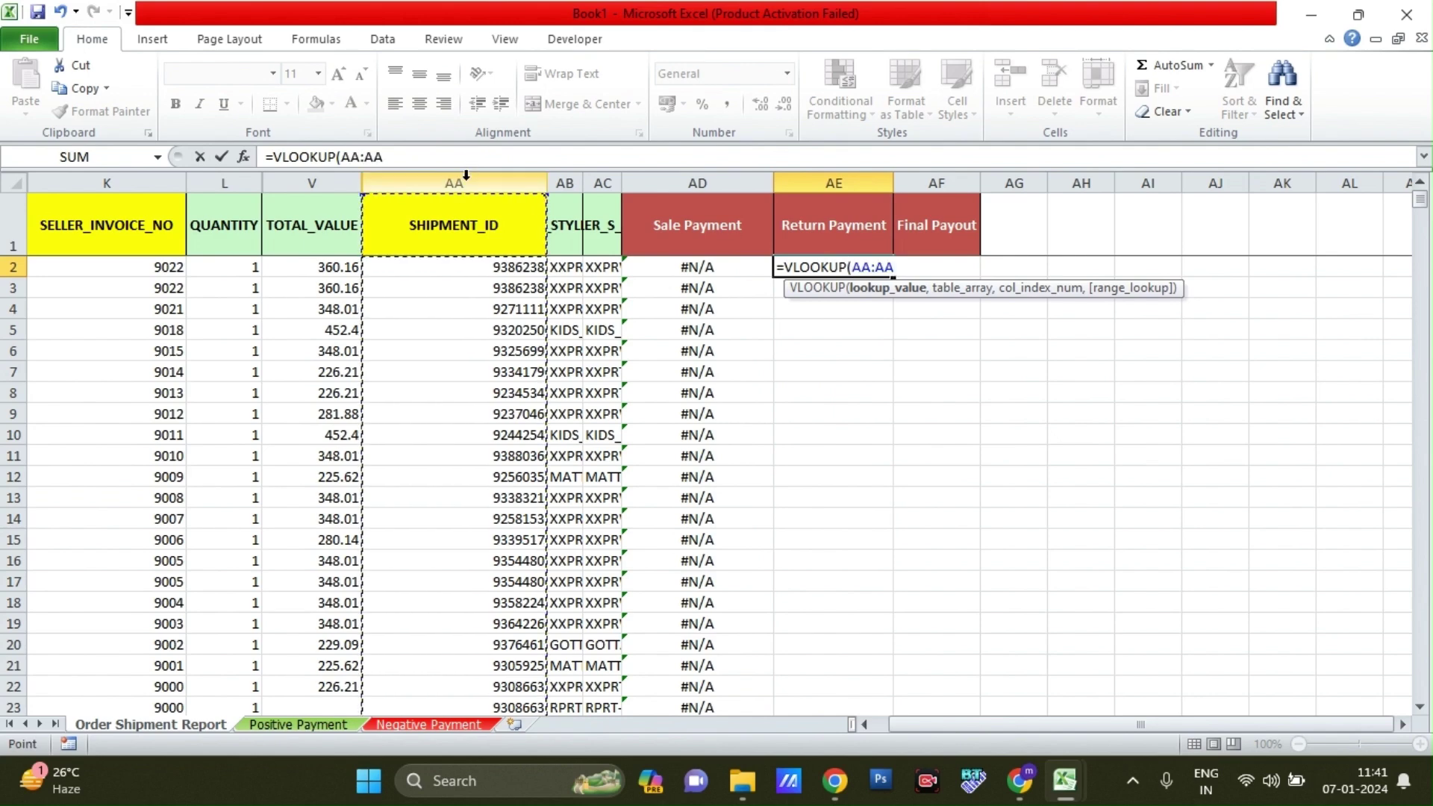
text(,)
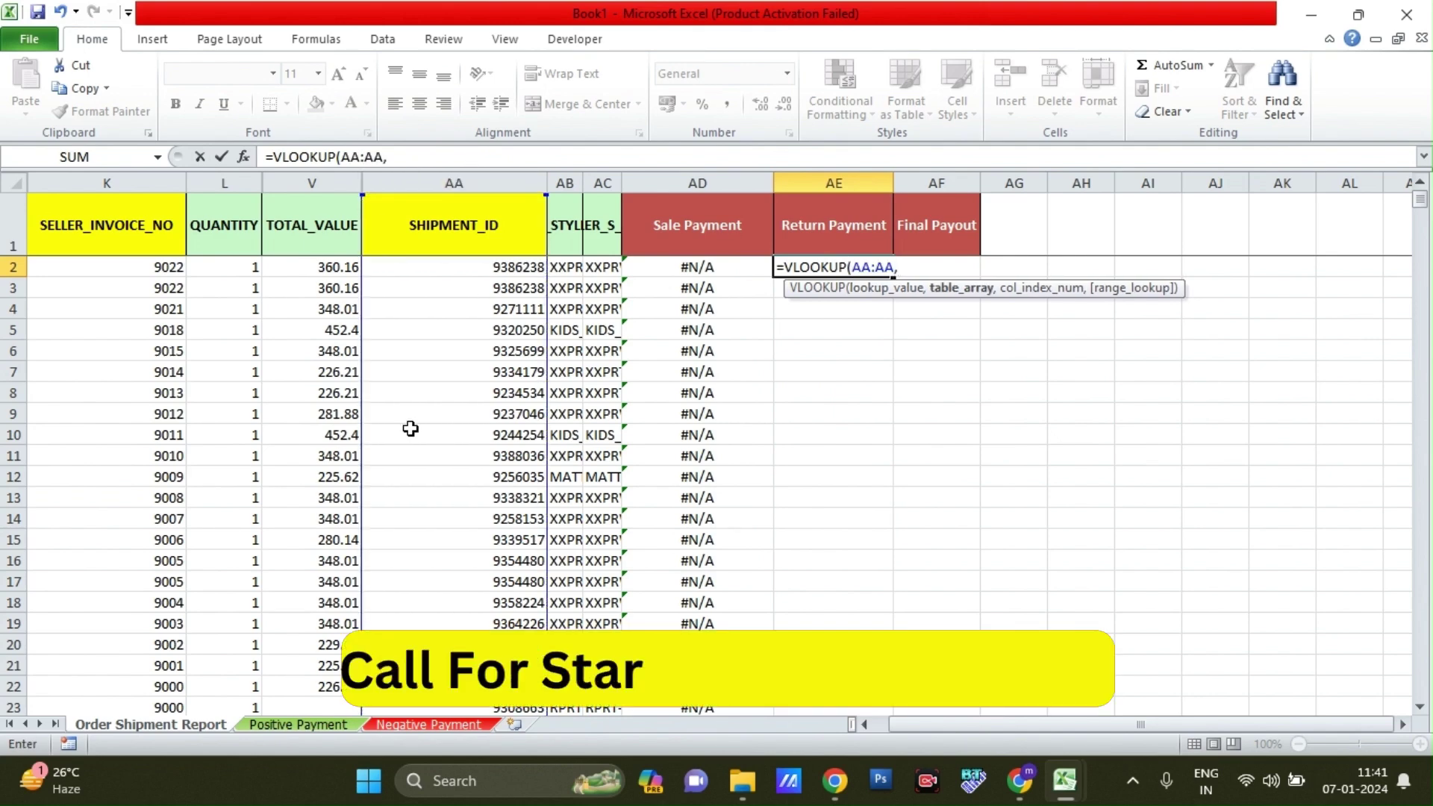
click(423, 723)
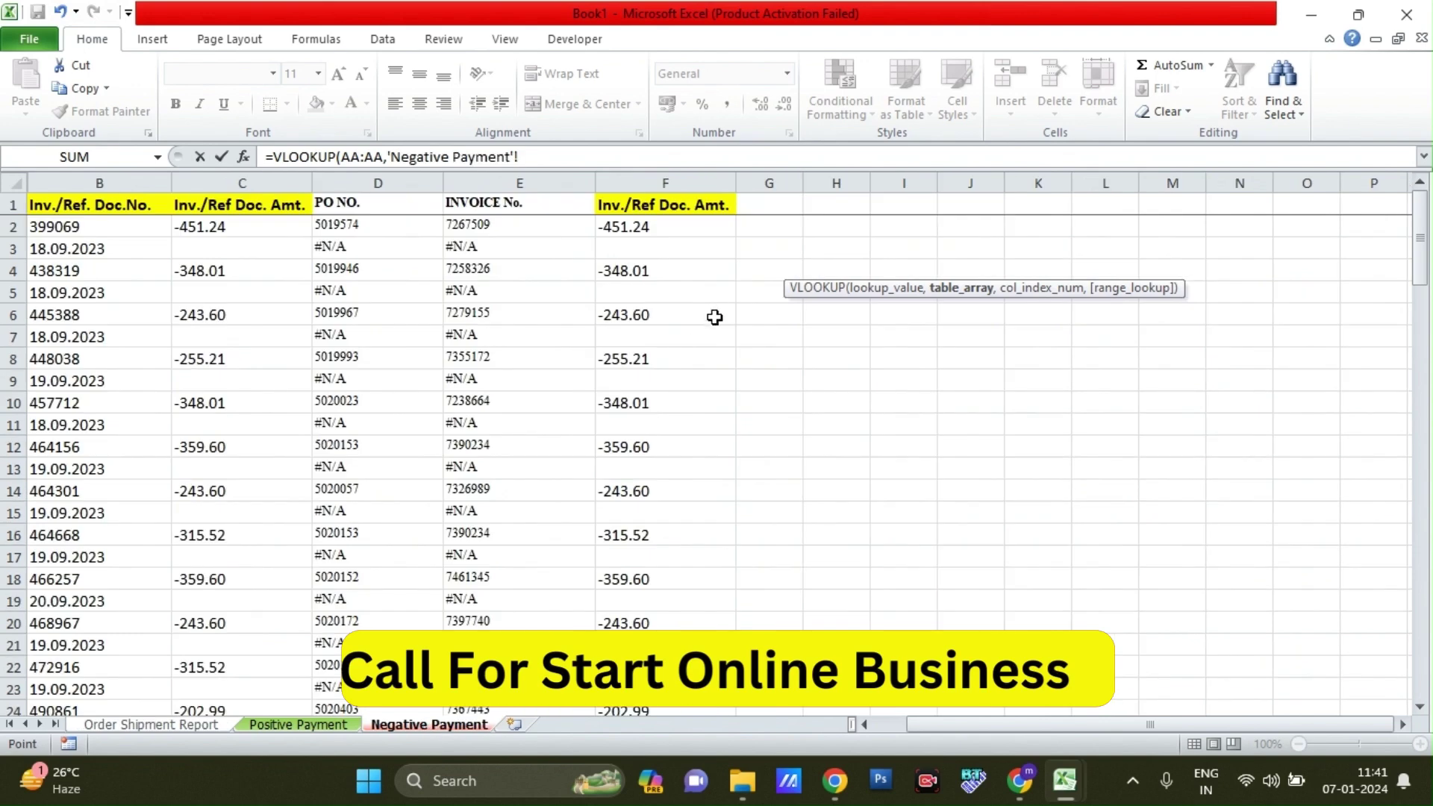
click(508, 181)
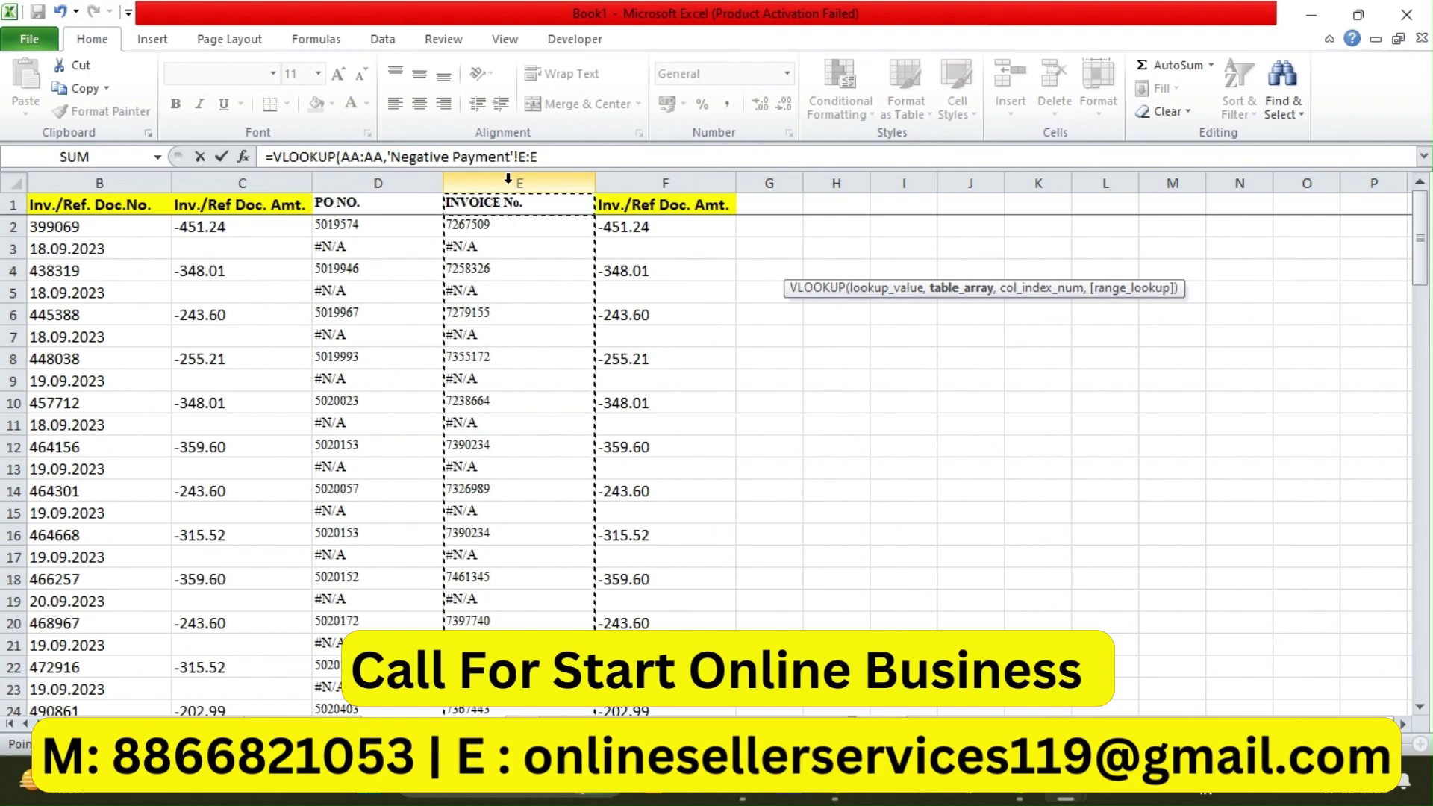
key(shift+Right)
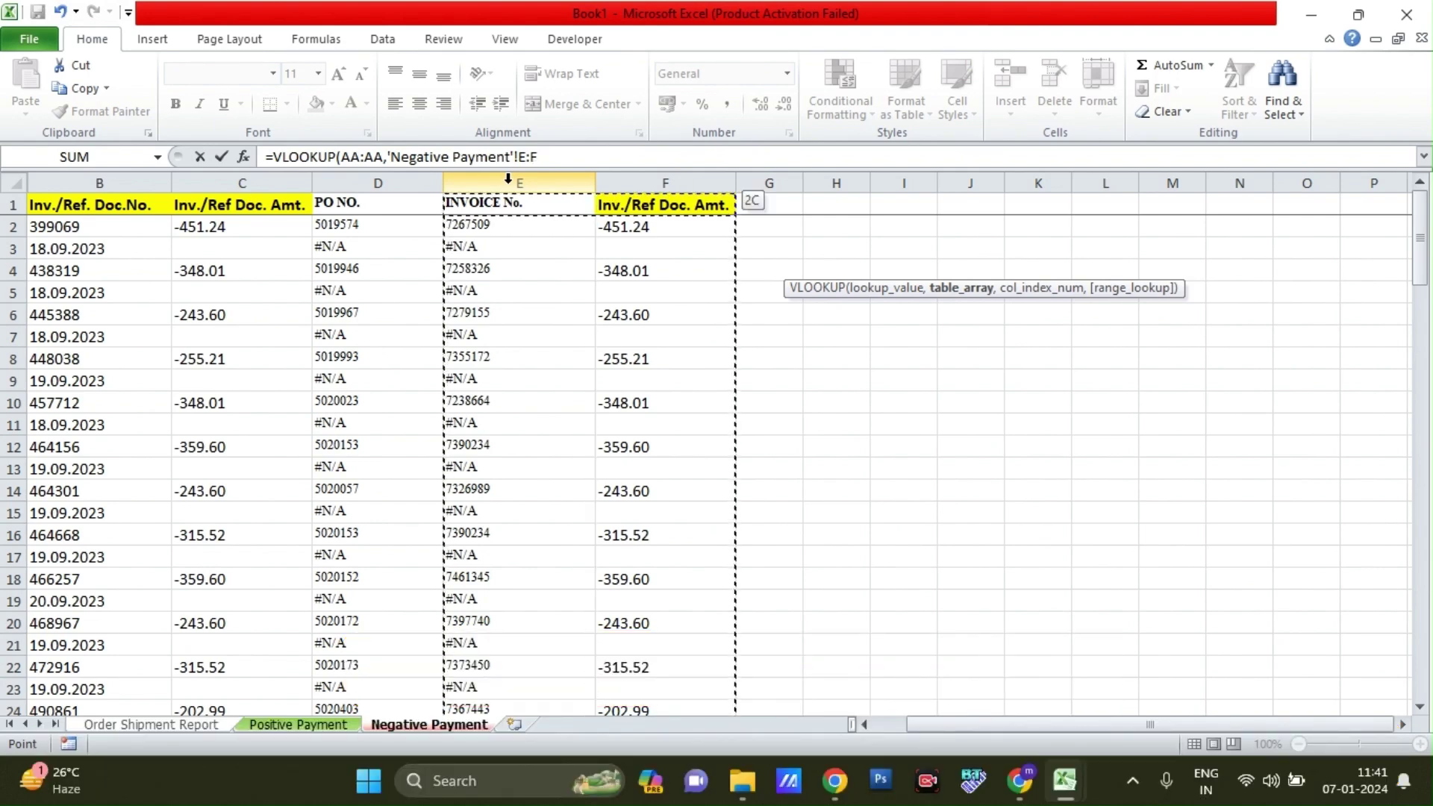
text(,2)
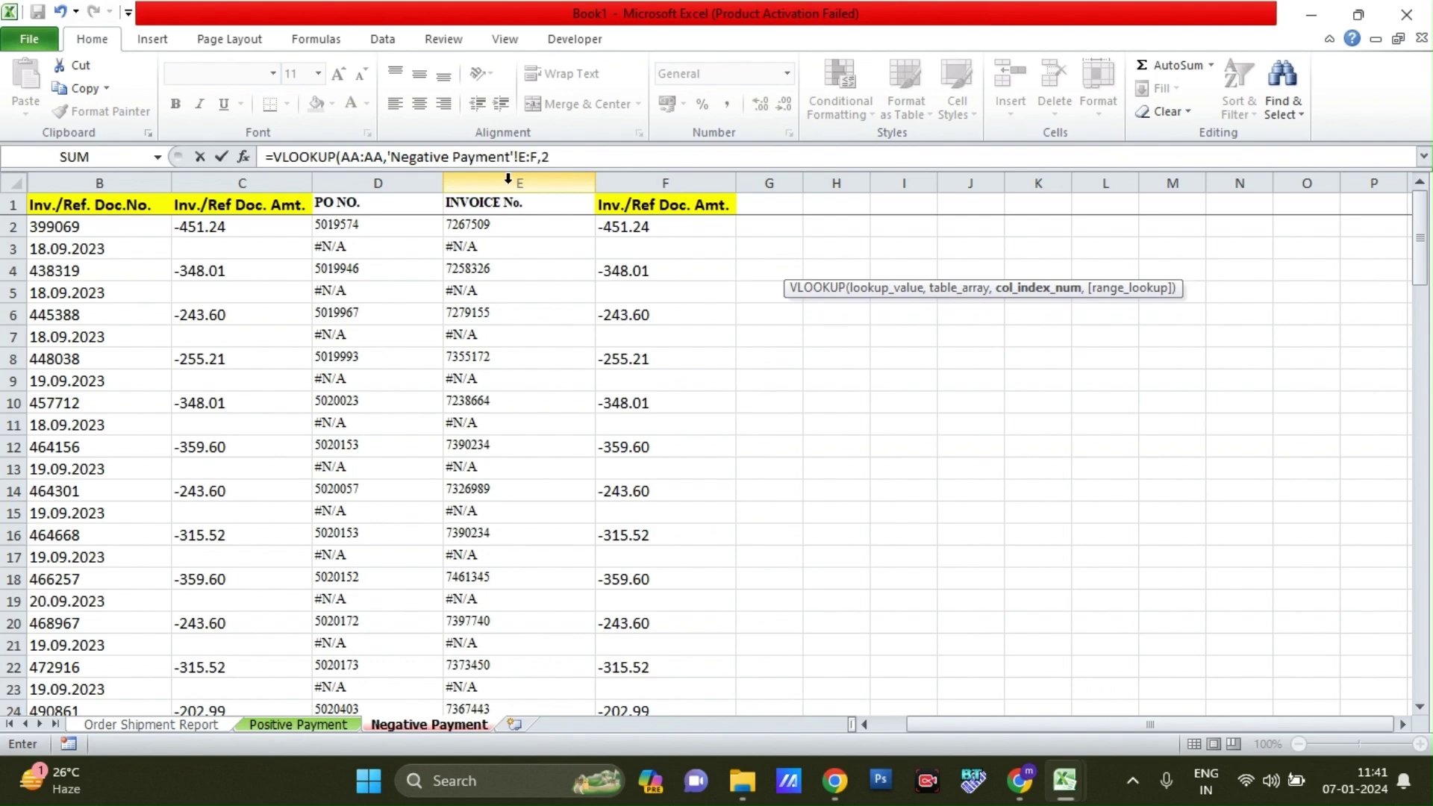
text(,)
key(Down)
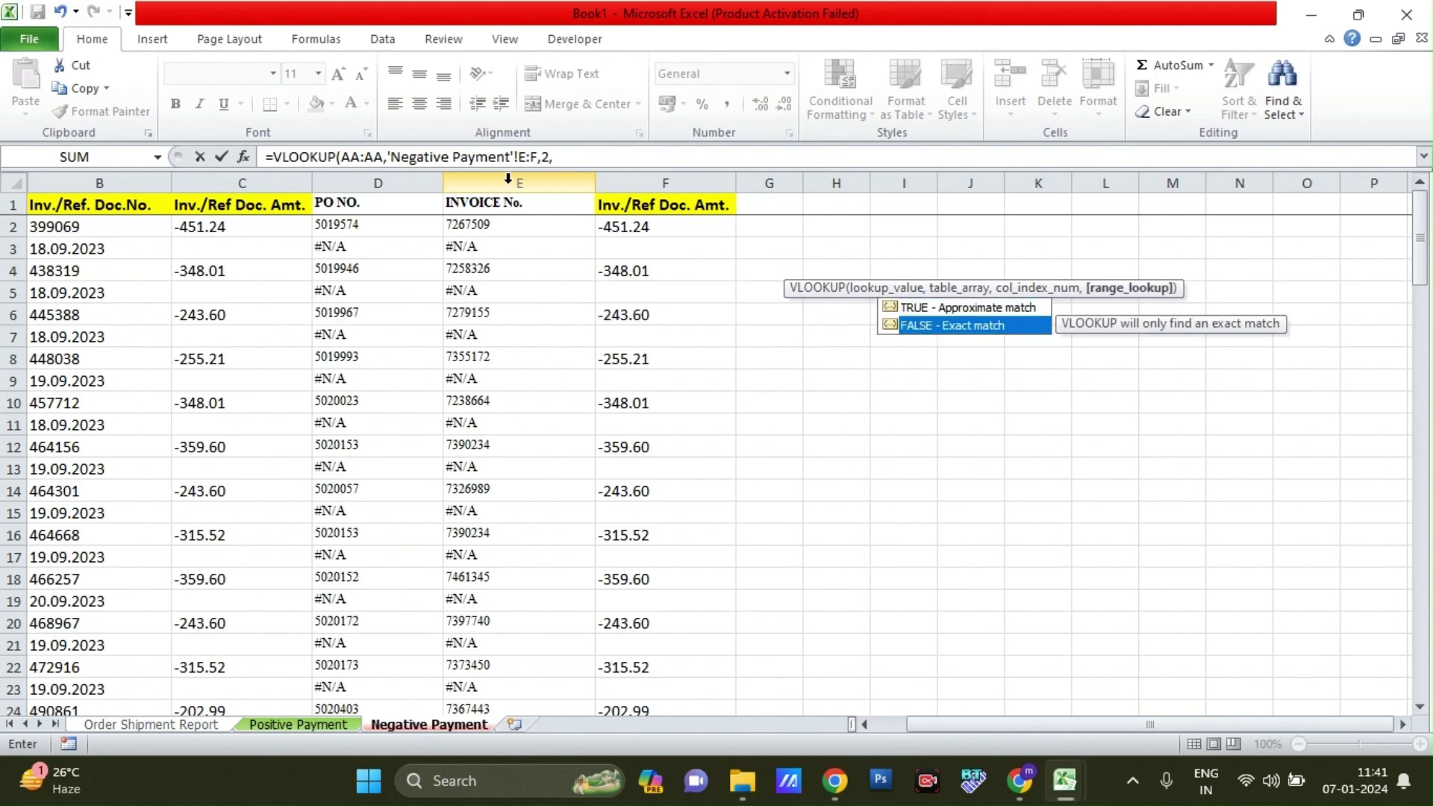
key(Tab)
key(Return)
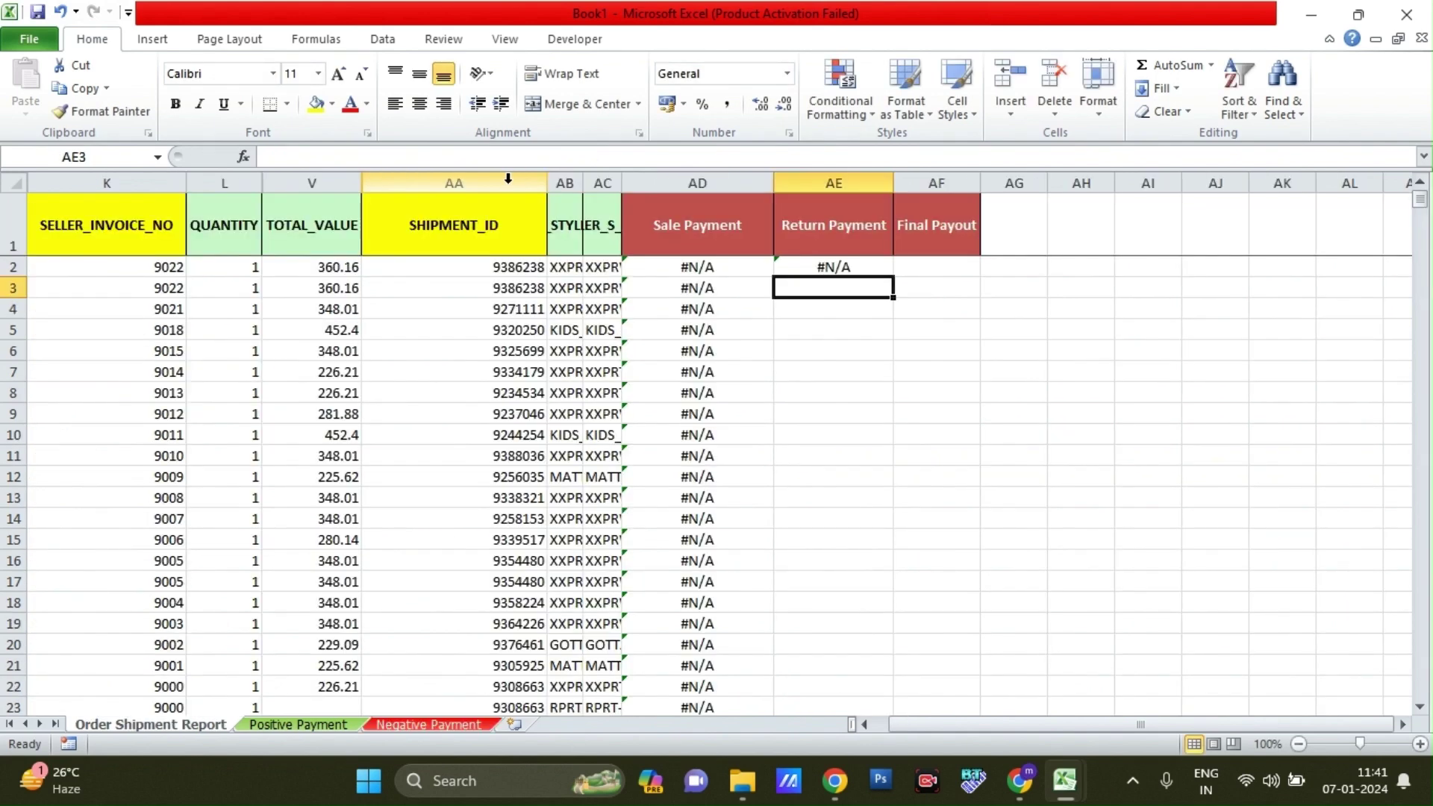
- Fill the Return Payment formula down to the last data row
key(Up)
key(Left)
key(ctrl+Down)
key(Right)
key(ctrl+shift+Up)
key(ctrl+d)
key(ctrl+Up)
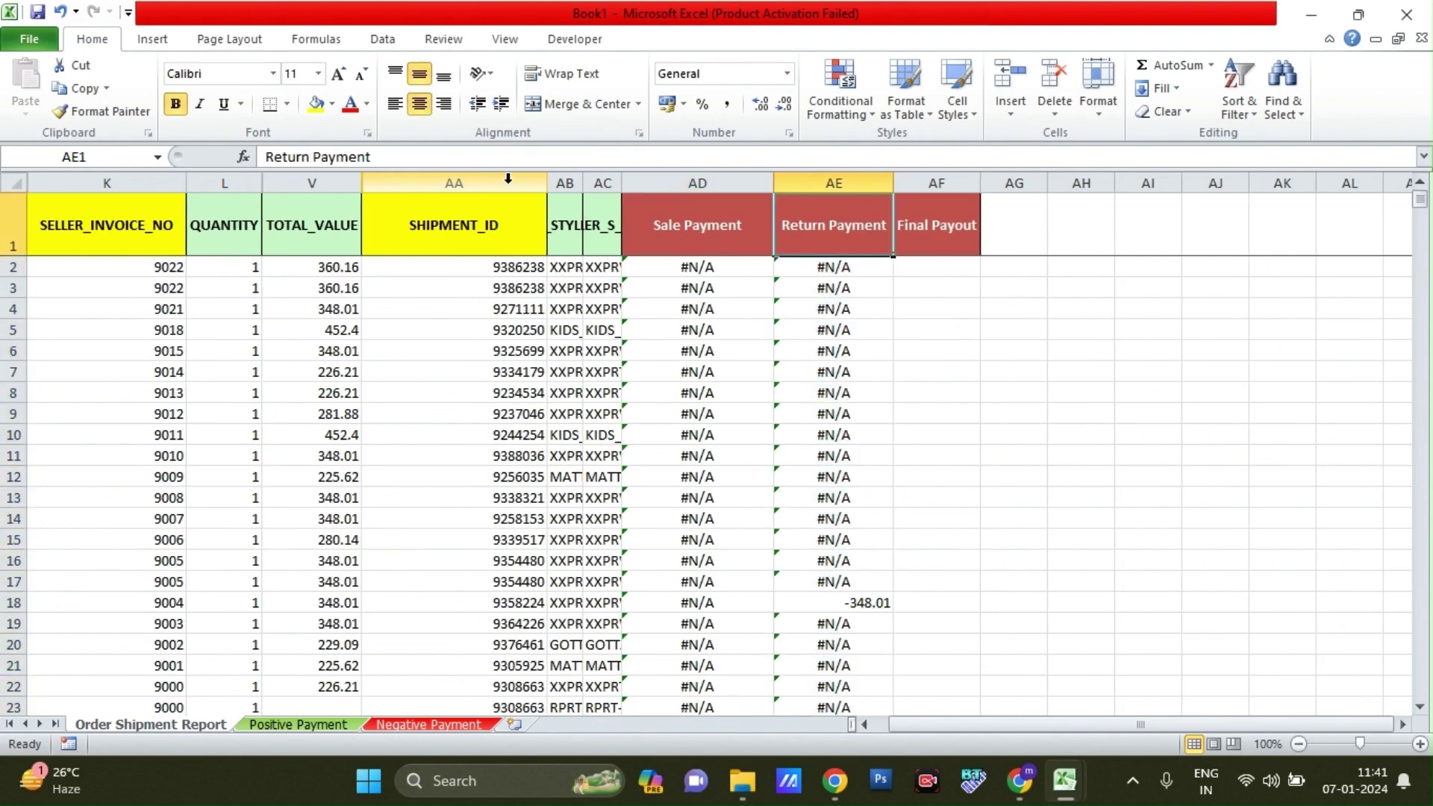
- Filter the Return Payment column to exclude #N/A, leaving only matched returns
key(ctrl+shift+l)
key(alt+Down)
key(End)
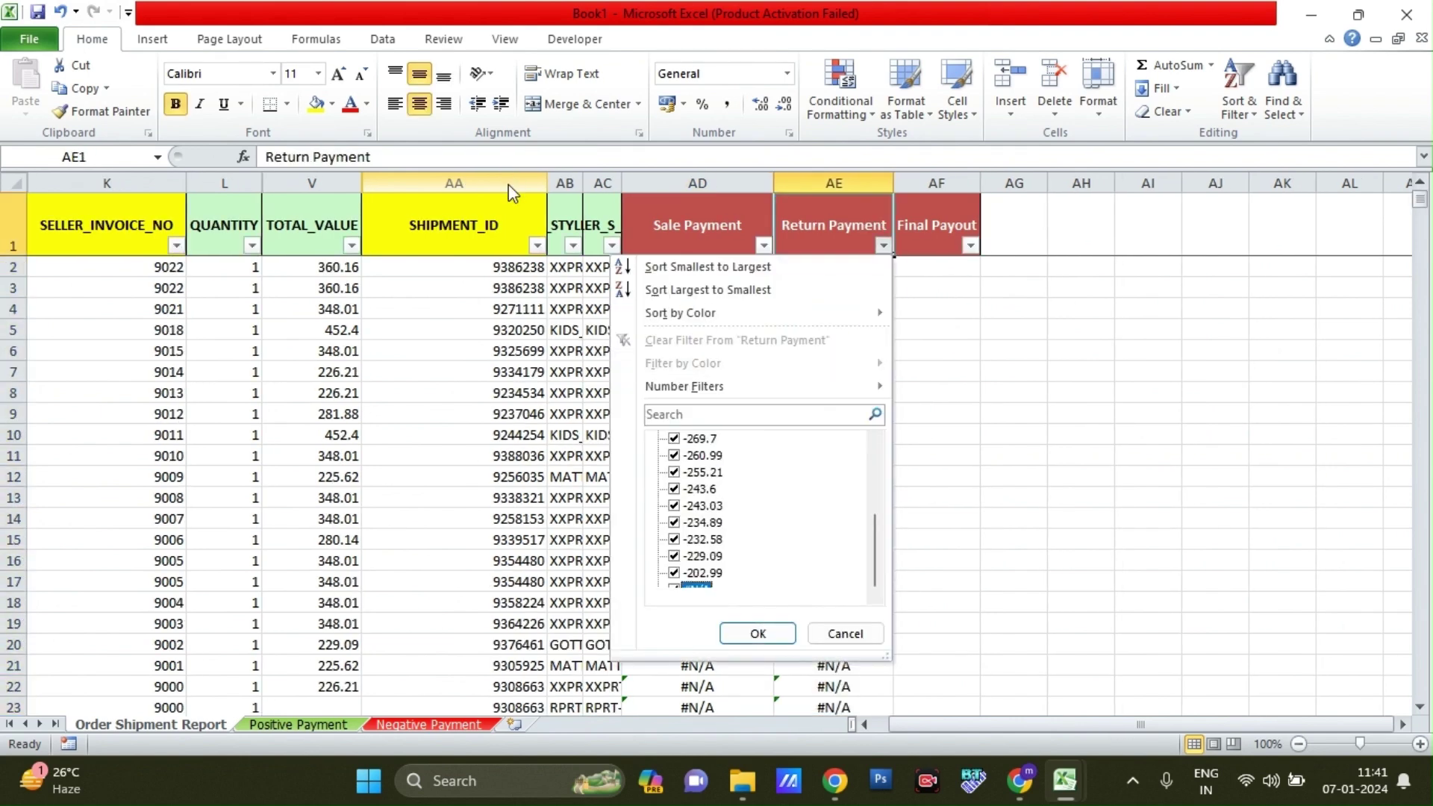
key(space)
key(Return)
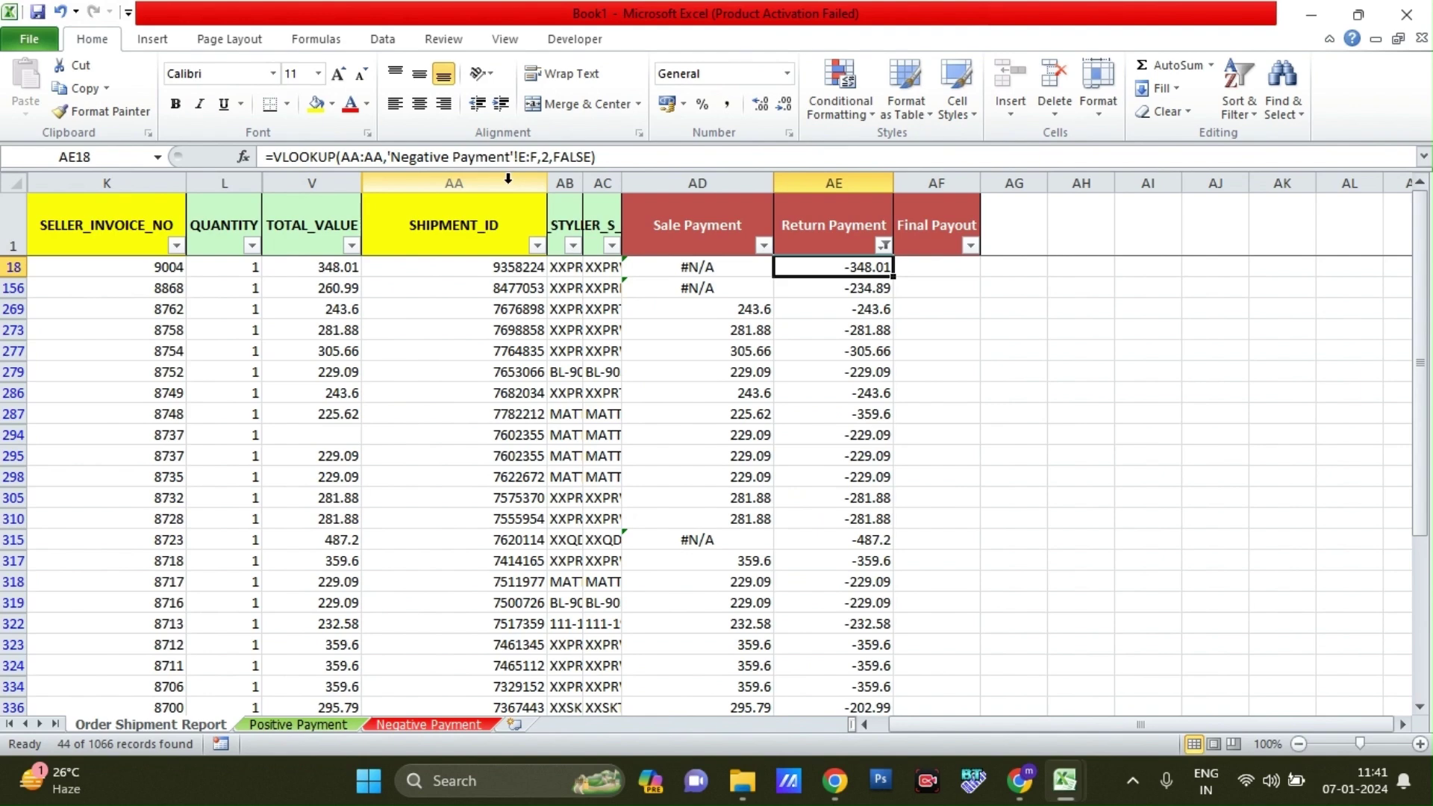
- Review the matched return amounts against sale payments, from row 269 down to row 317
key(Down)
key(Down)
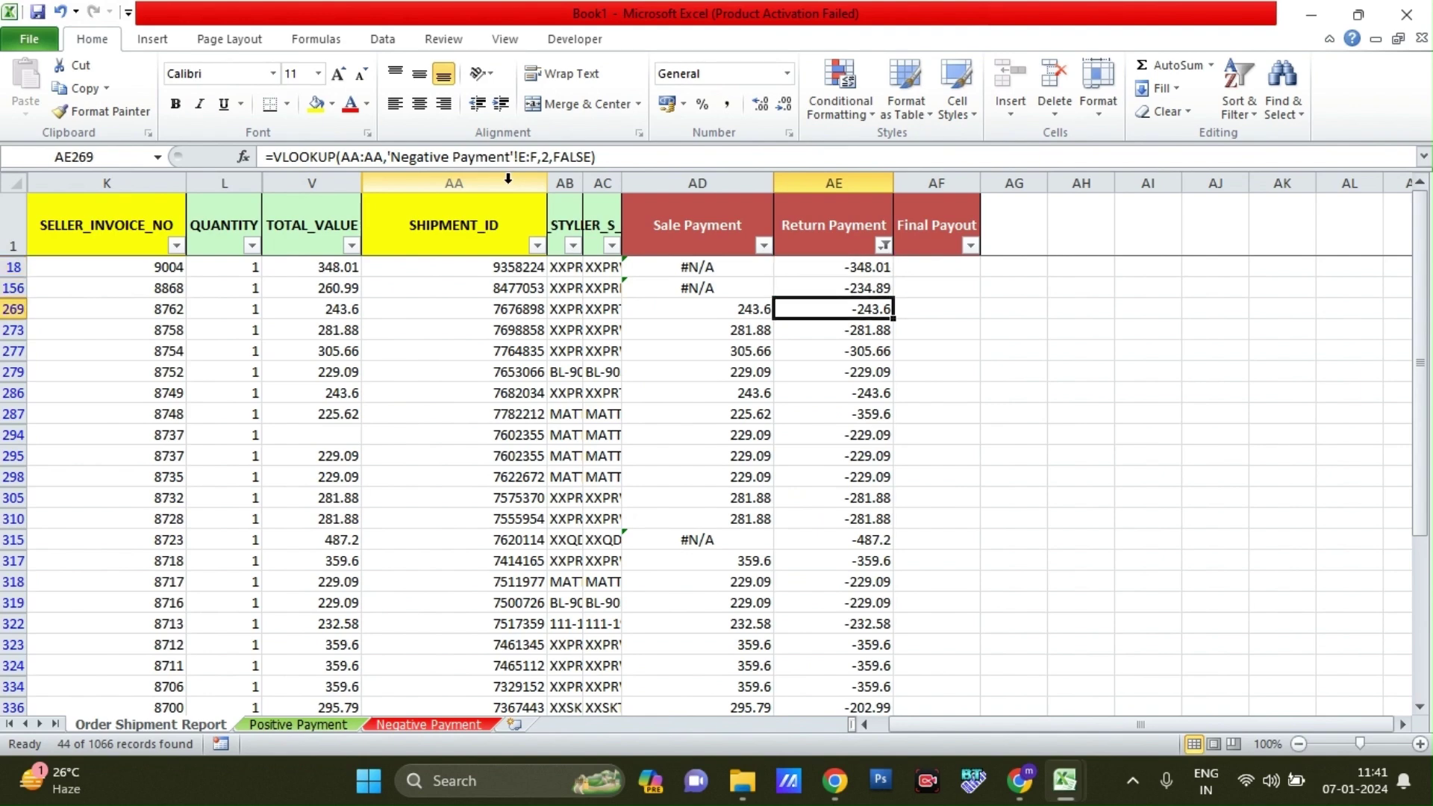
key(Down)
key(Up)
key(Left)
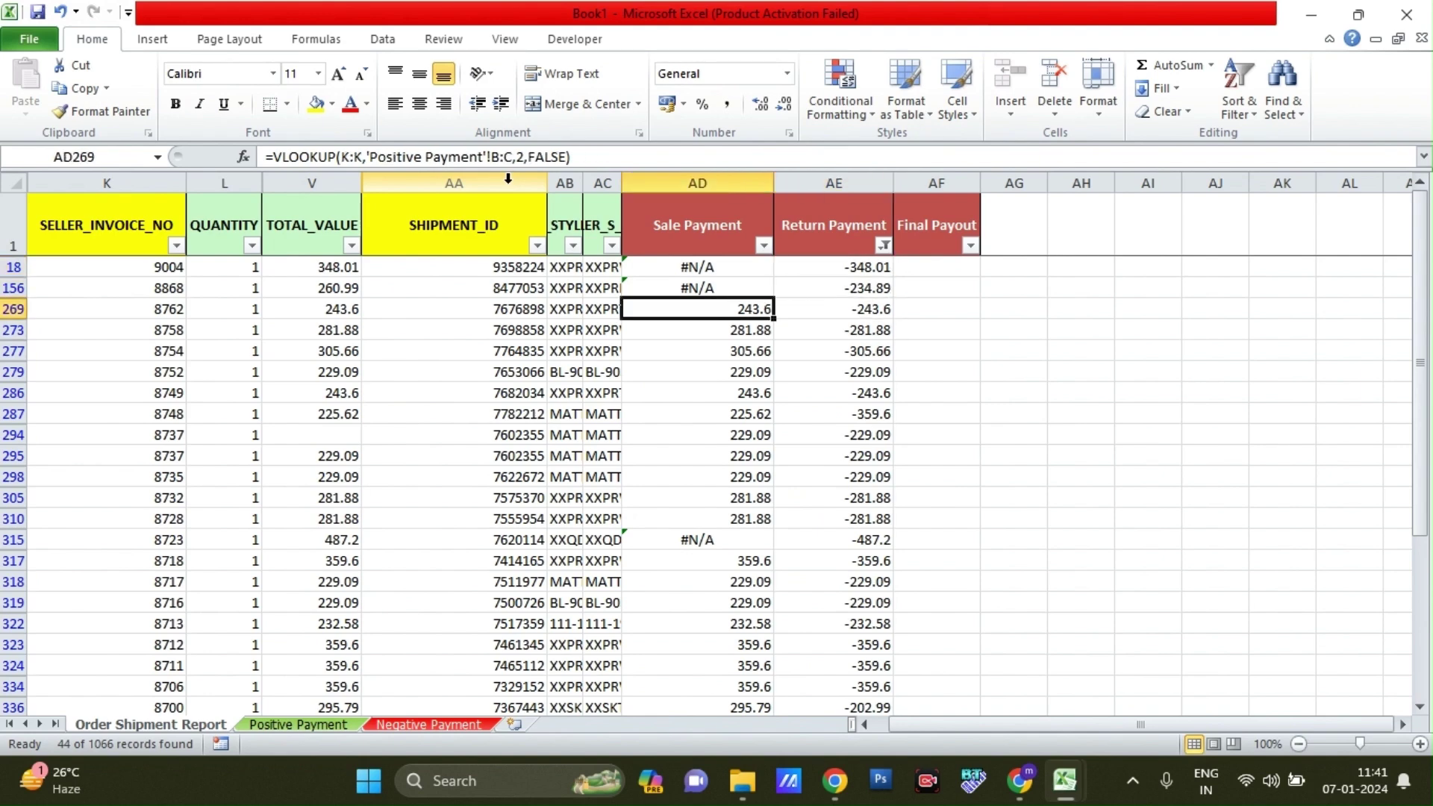
key(Right)
key(Down)
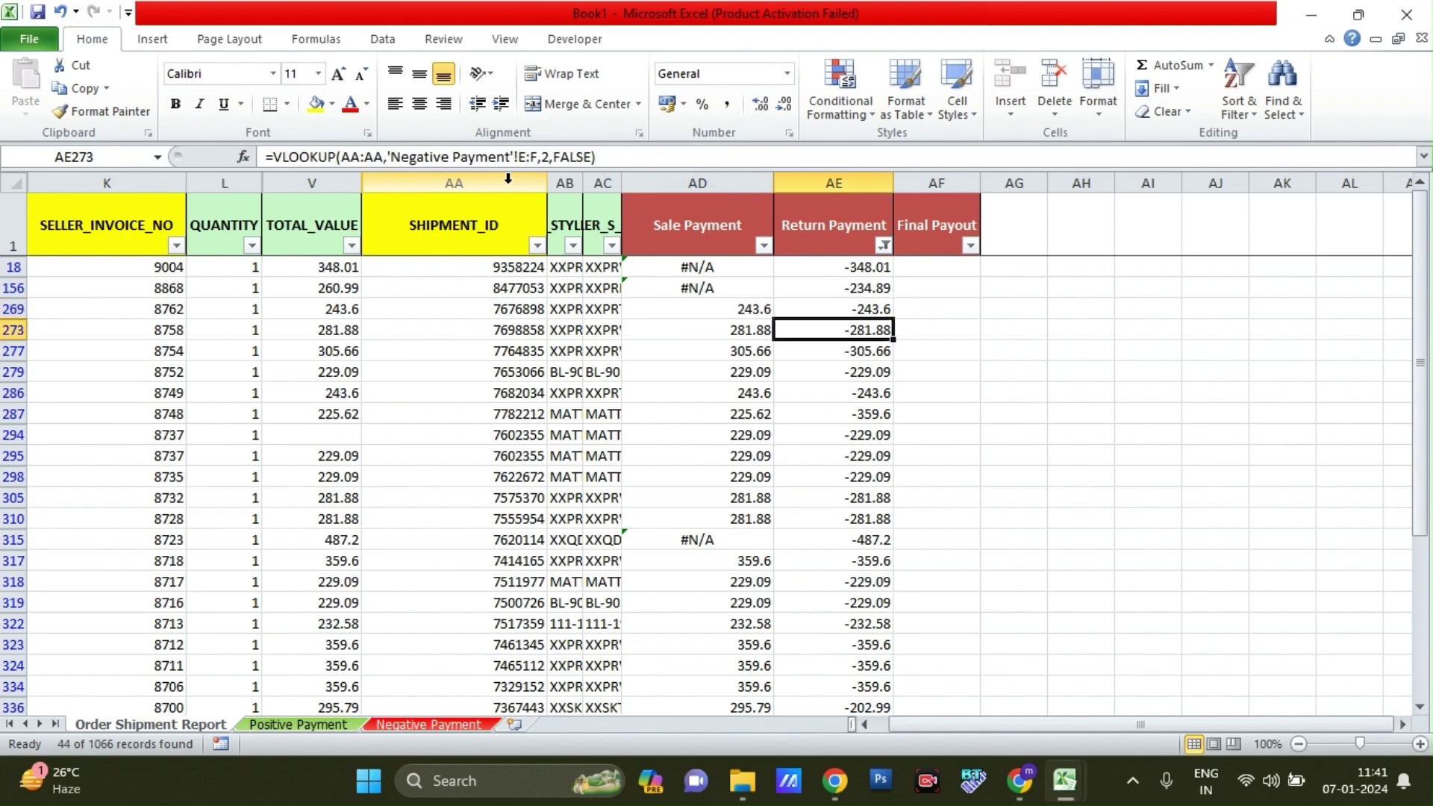
key(Down)
key(Down)
key(Down)
key(Down)
key(Down)
key(Down)
key(Down)
key(Down)
key(Down)
key(Down)
key(Down)
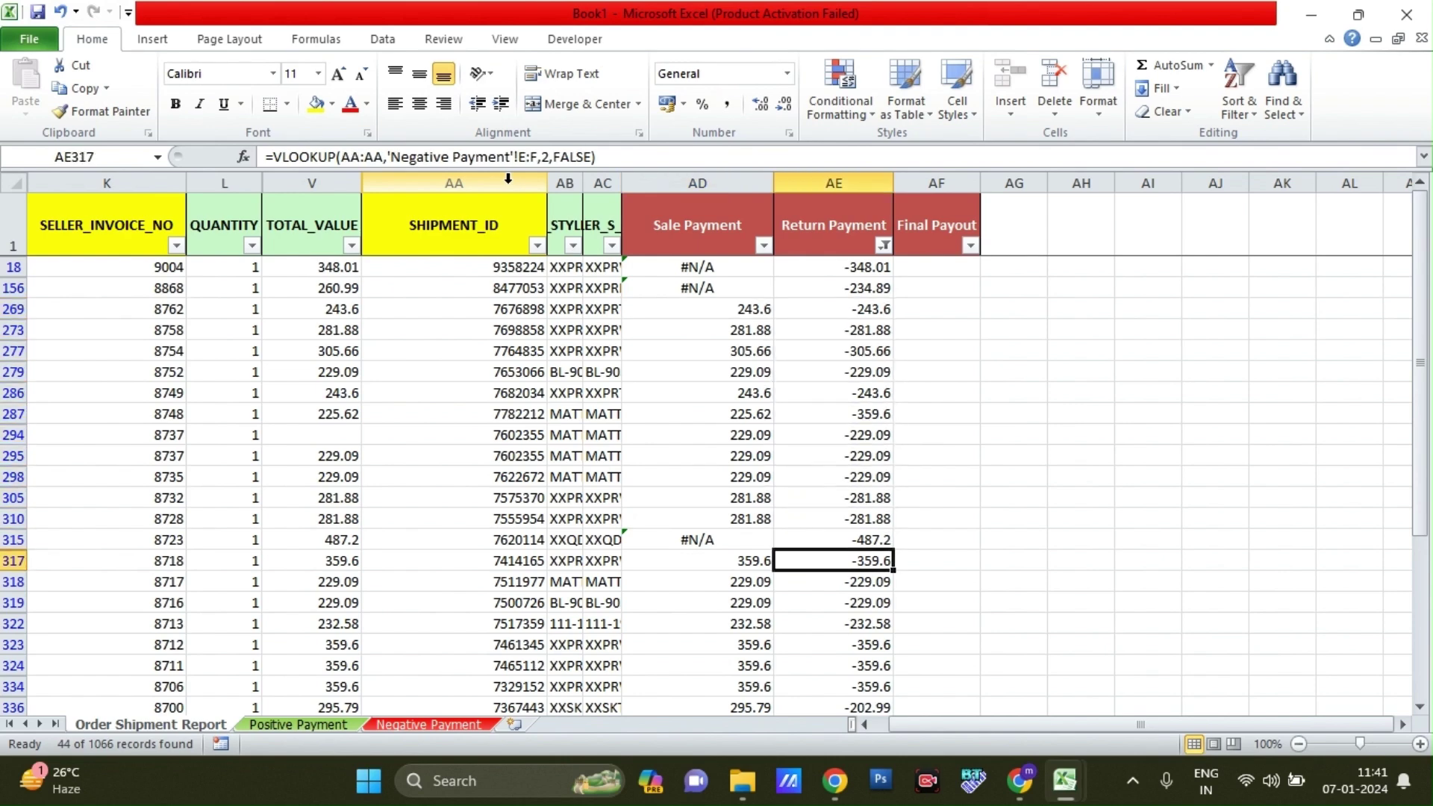
key(Down)
key(Down)
key(Down)
key(Down)
key(Down)
key(Down)
key(Down)
key(Down)
key(Down)
key(Up)
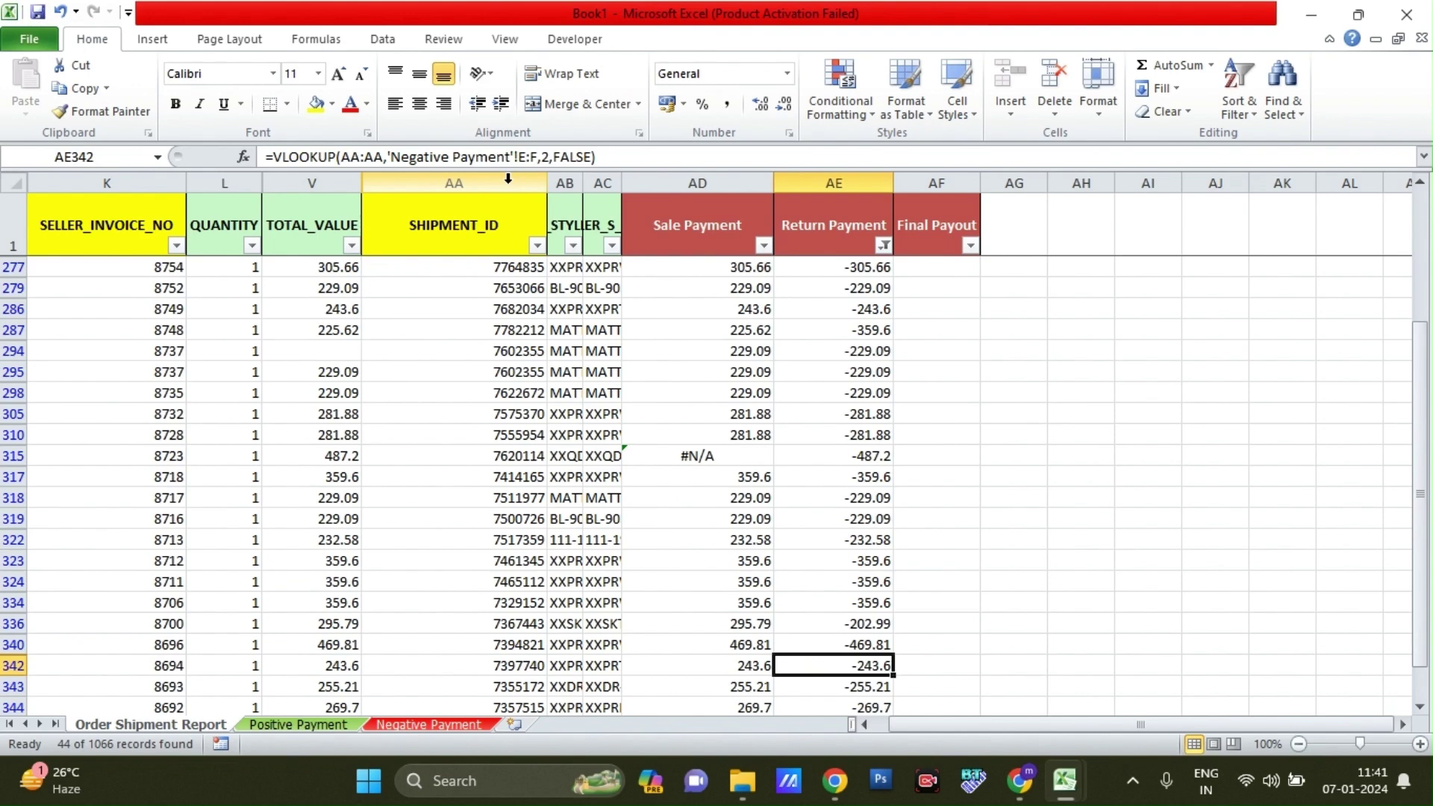
key(Up)
key(Up)
key(Up)
key(Up)
key(Up)
key(Up)
key(Up)
key(Up)
key(Up)
- Inspect row 315's missing sale payment, its return formula and shipment ID
key(Left)
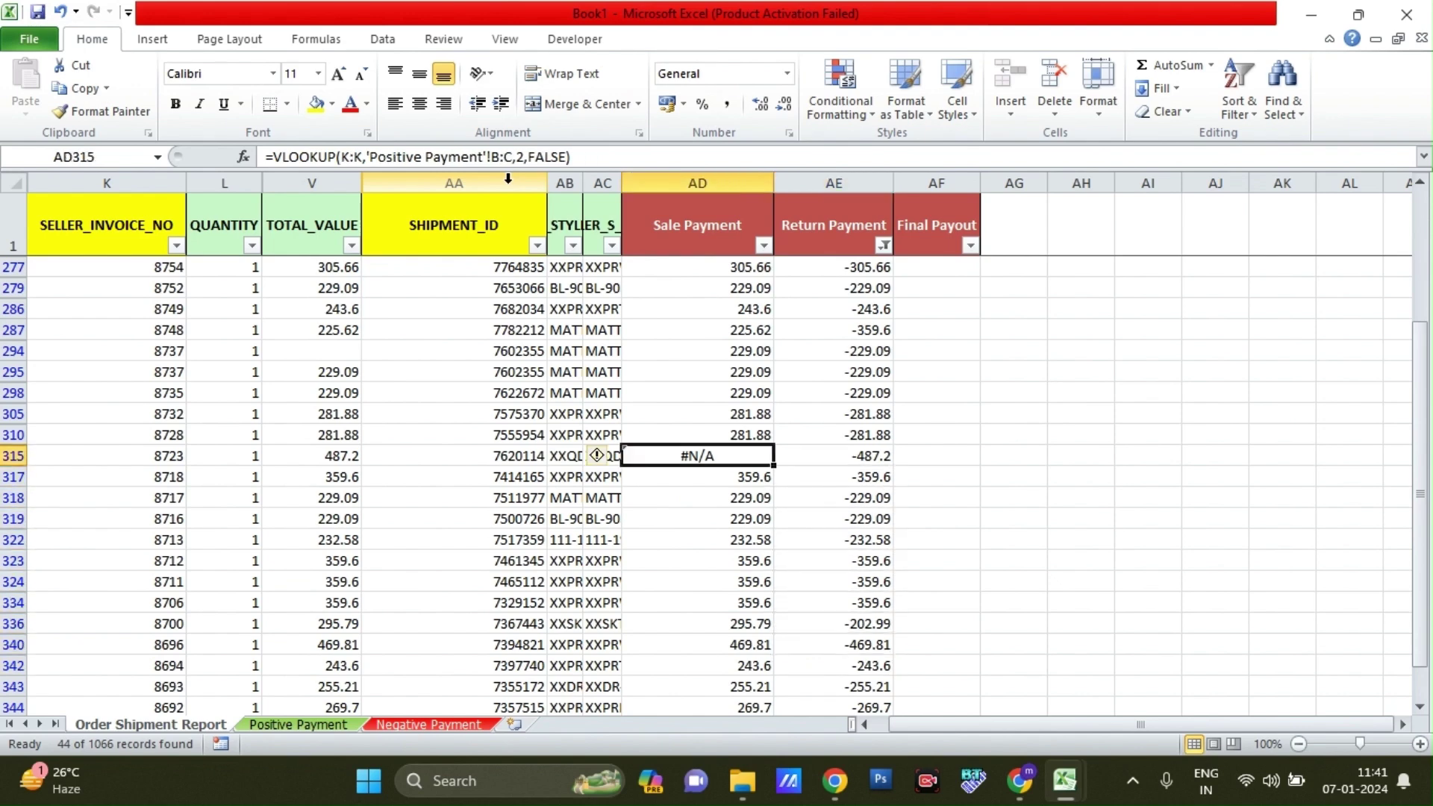
key(Right)
key(Down)
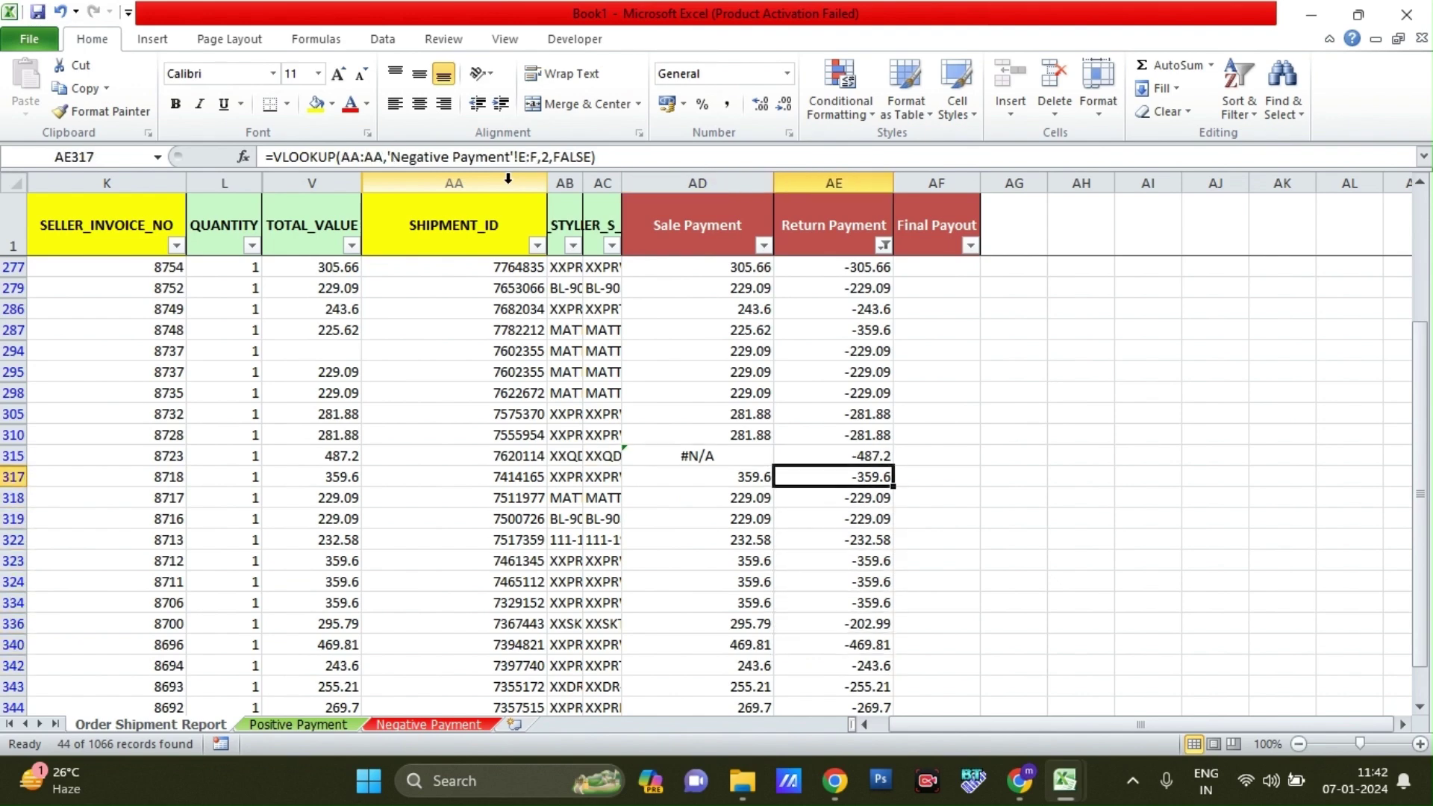
key(Down)
key(Down)
key(Down)
key(Down)
key(Down)
key(Up)
key(Up)
key(Up)
key(Up)
key(Up)
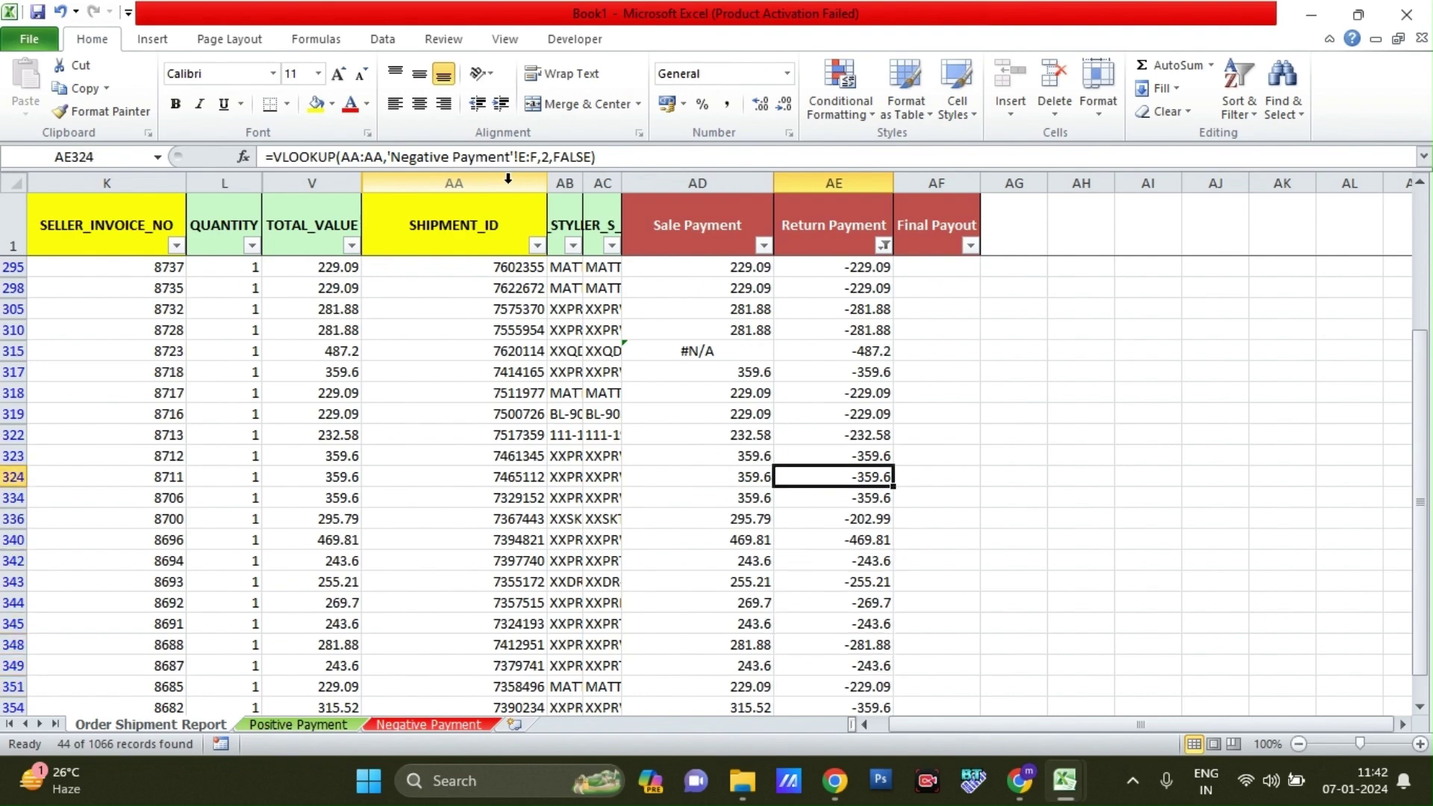
key(Up)
key(Up)
key(Up)
key(Up)
key(Up)
key(Left)
key(Up)
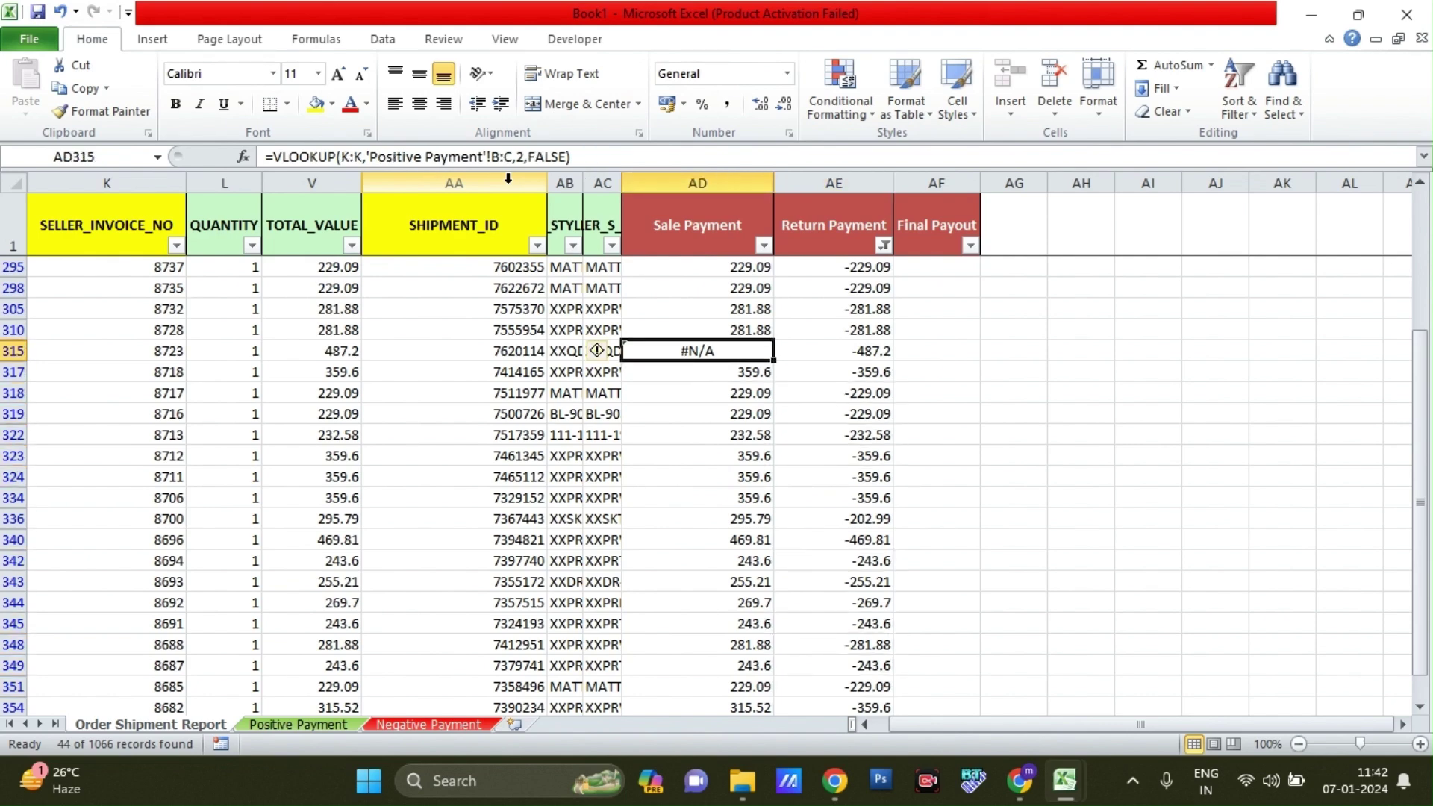
key(Right)
key(Left)
key(Right)
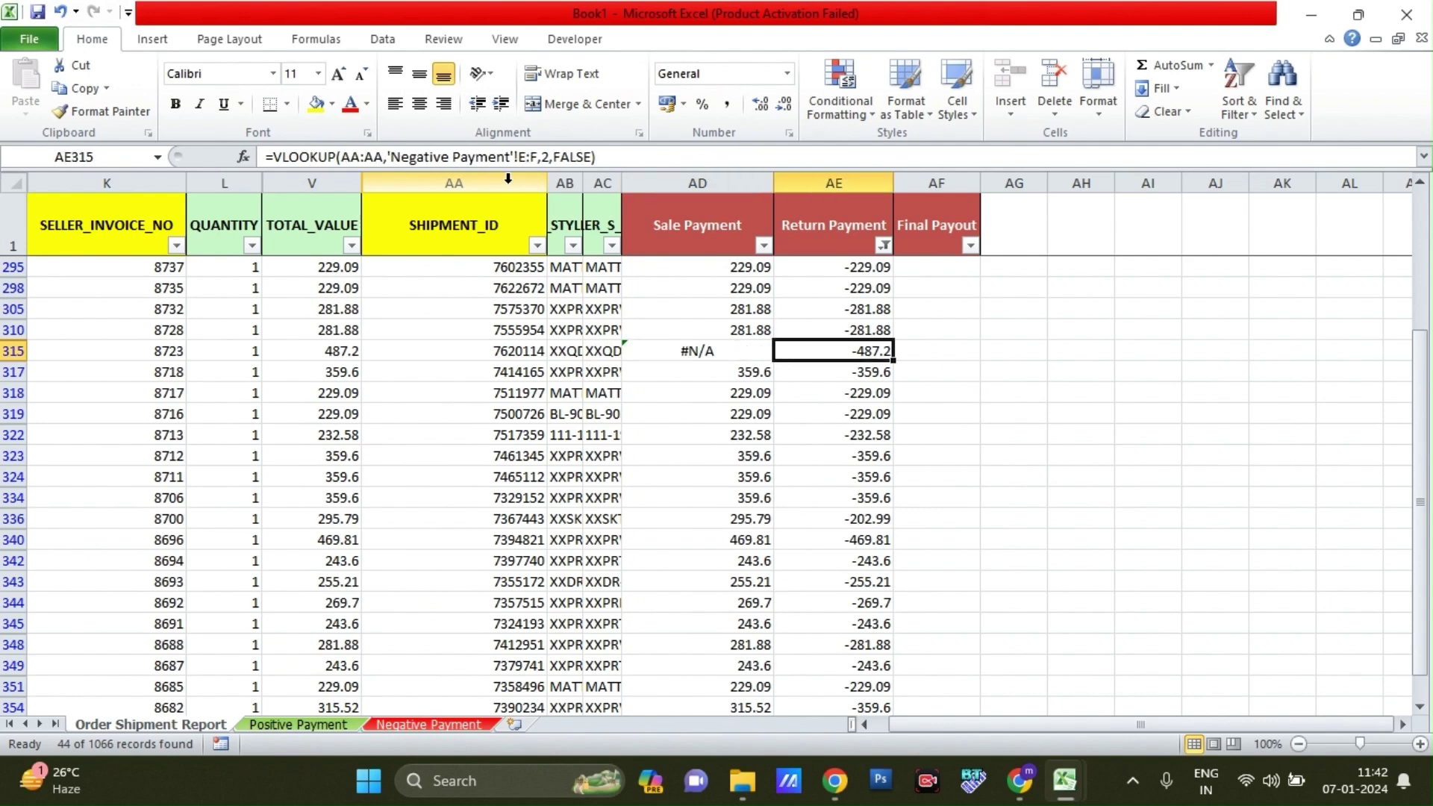
click(473, 345)
click(816, 350)
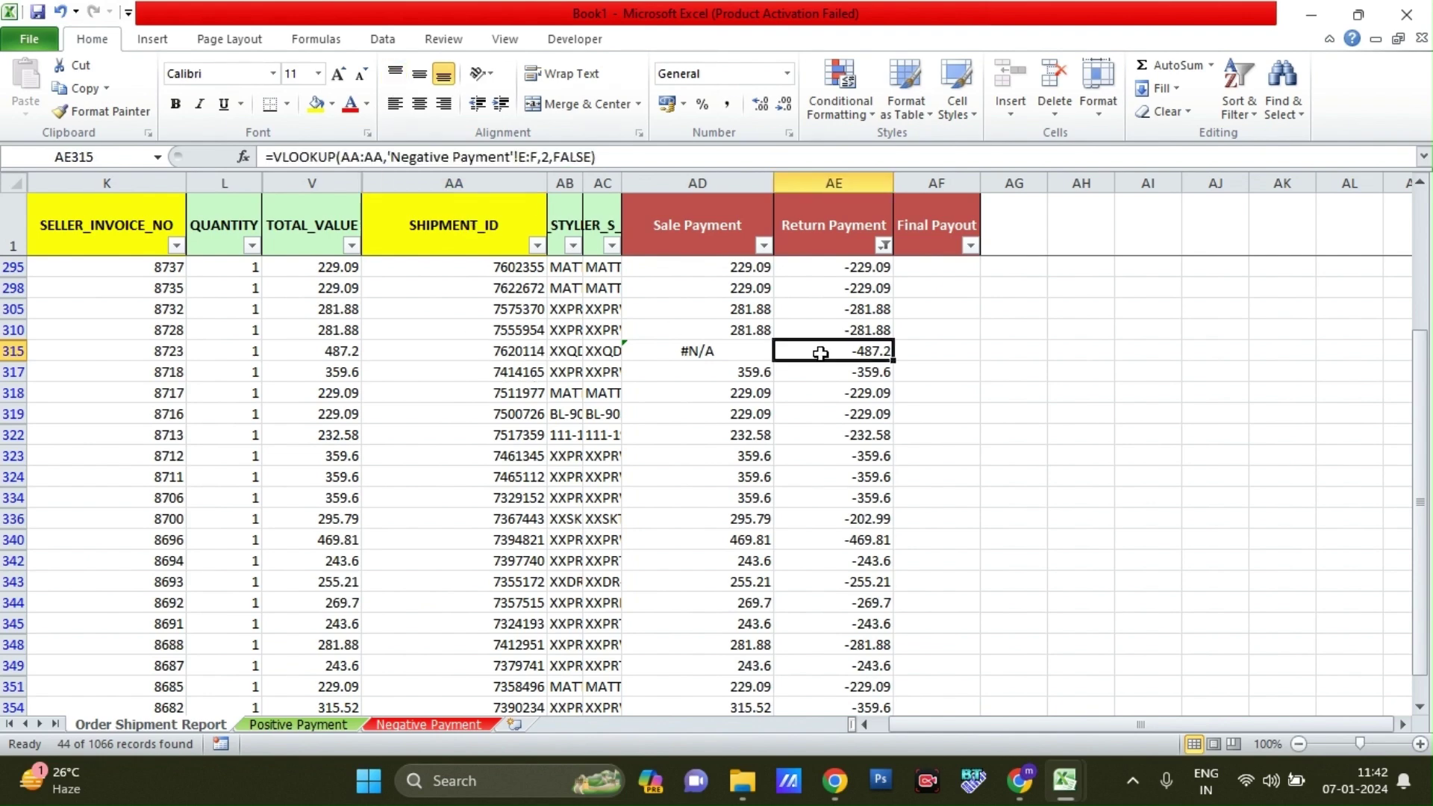
- Return to the top of the filtered Return Payment list
scroll(820, 434, down, 2)
scroll(820, 433, down, 3)
scroll(820, 433, down, 2)
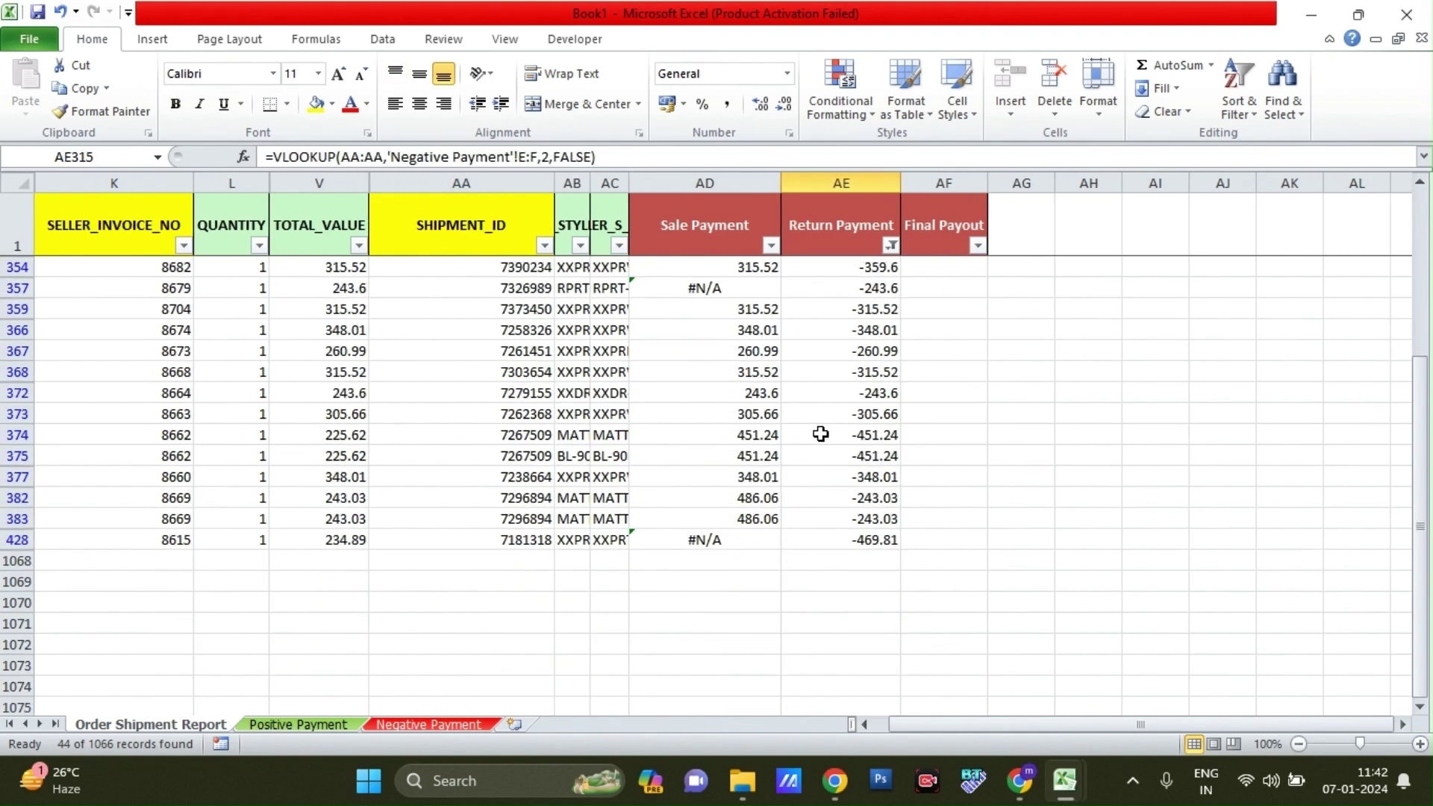
key(ctrl+Up)
key(ctrl+shift+l)
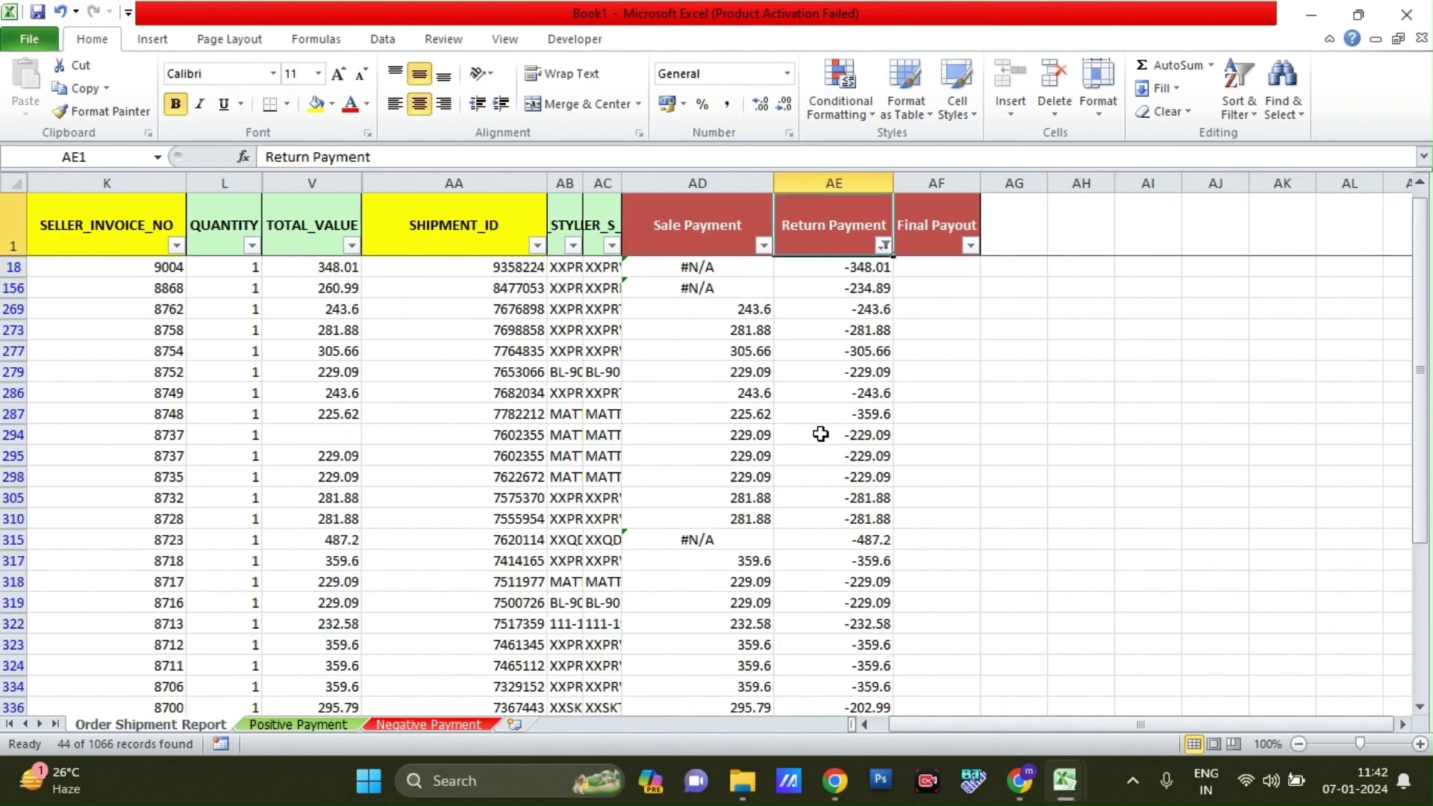
- Turn on AutoFilter for the report's header row from the Final Payout header
key(Down)
key(Right)
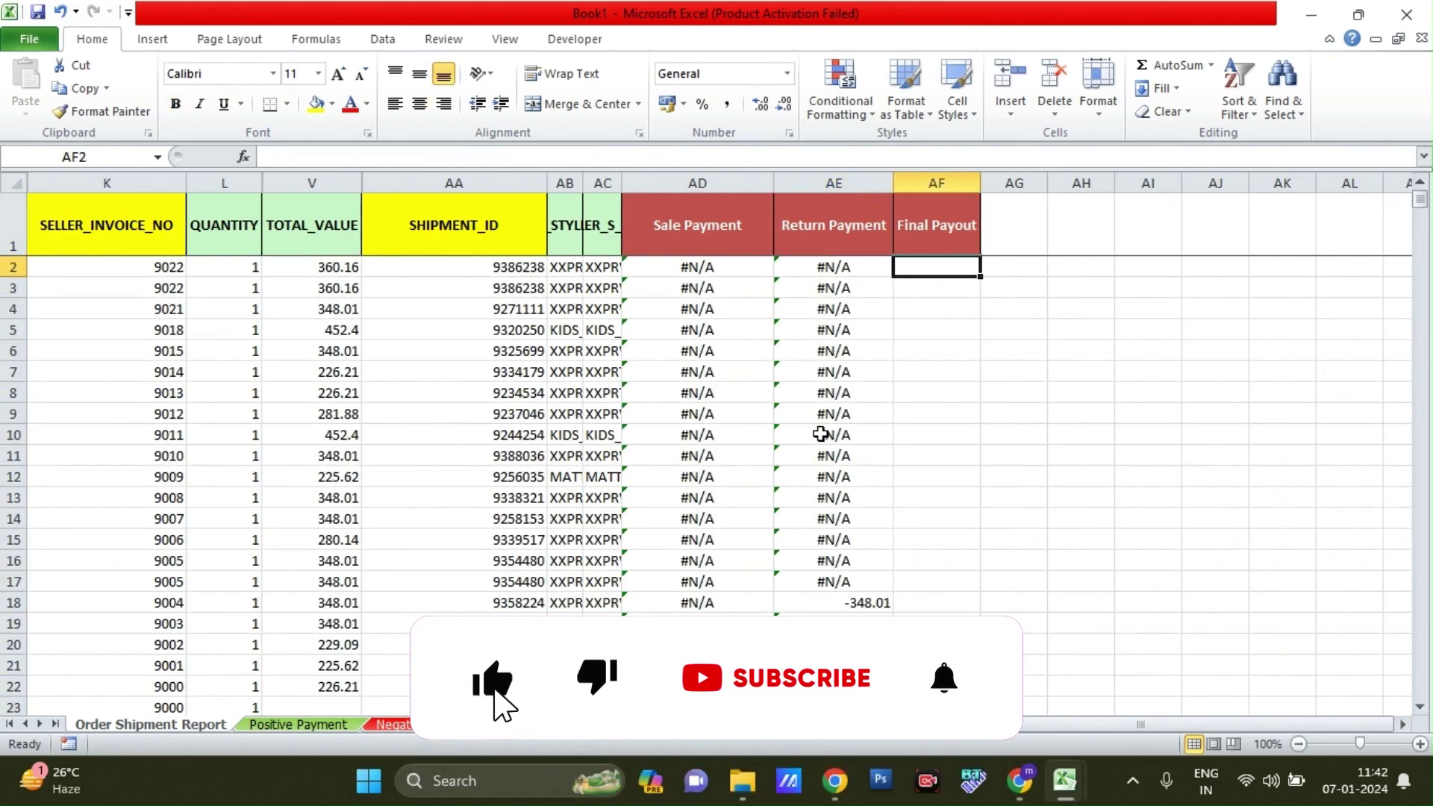
key(Up)
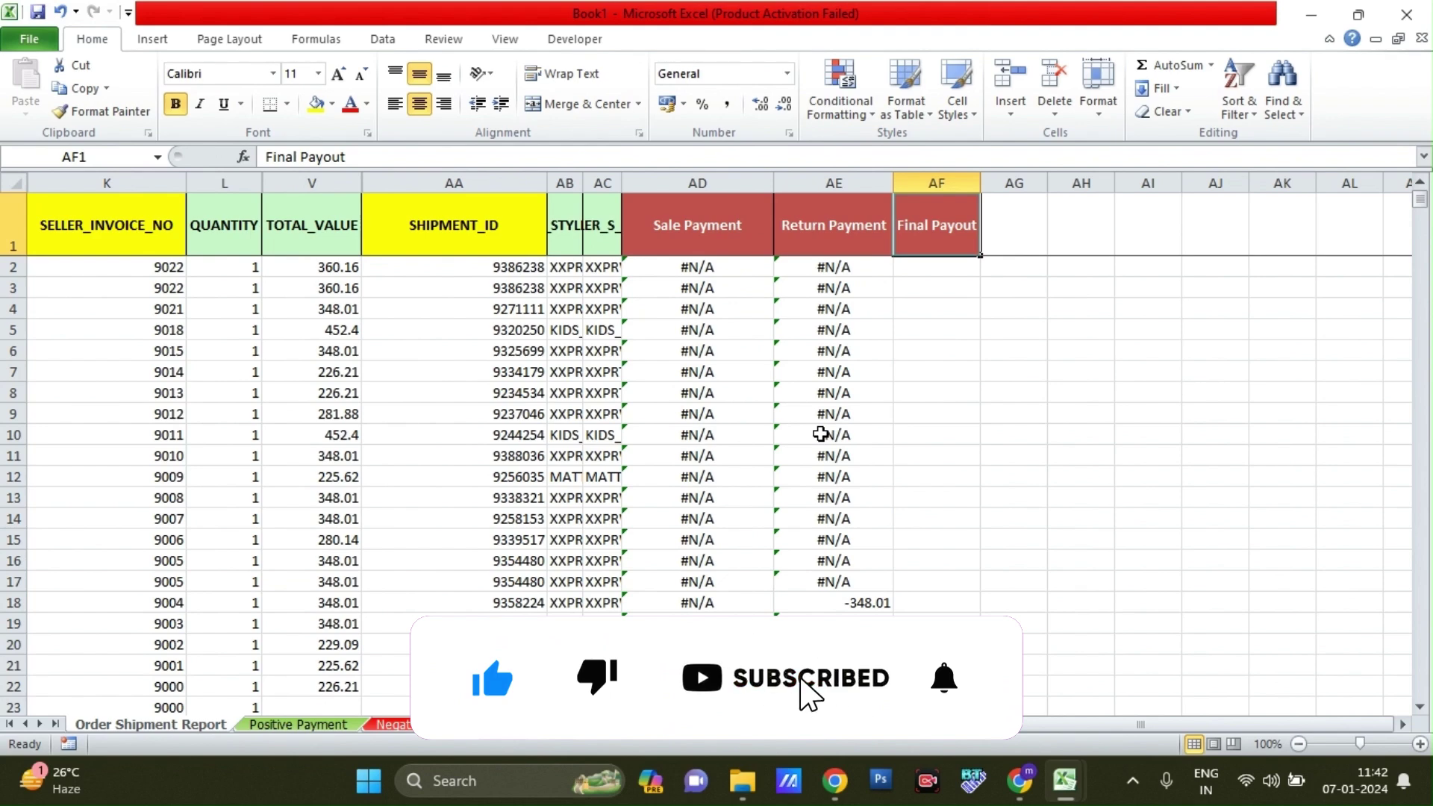
key(ctrl+shift+l)
- Filter the Sale Payment column to exclude #N/A values
key(Left)
key(Left)
key(alt+Down)
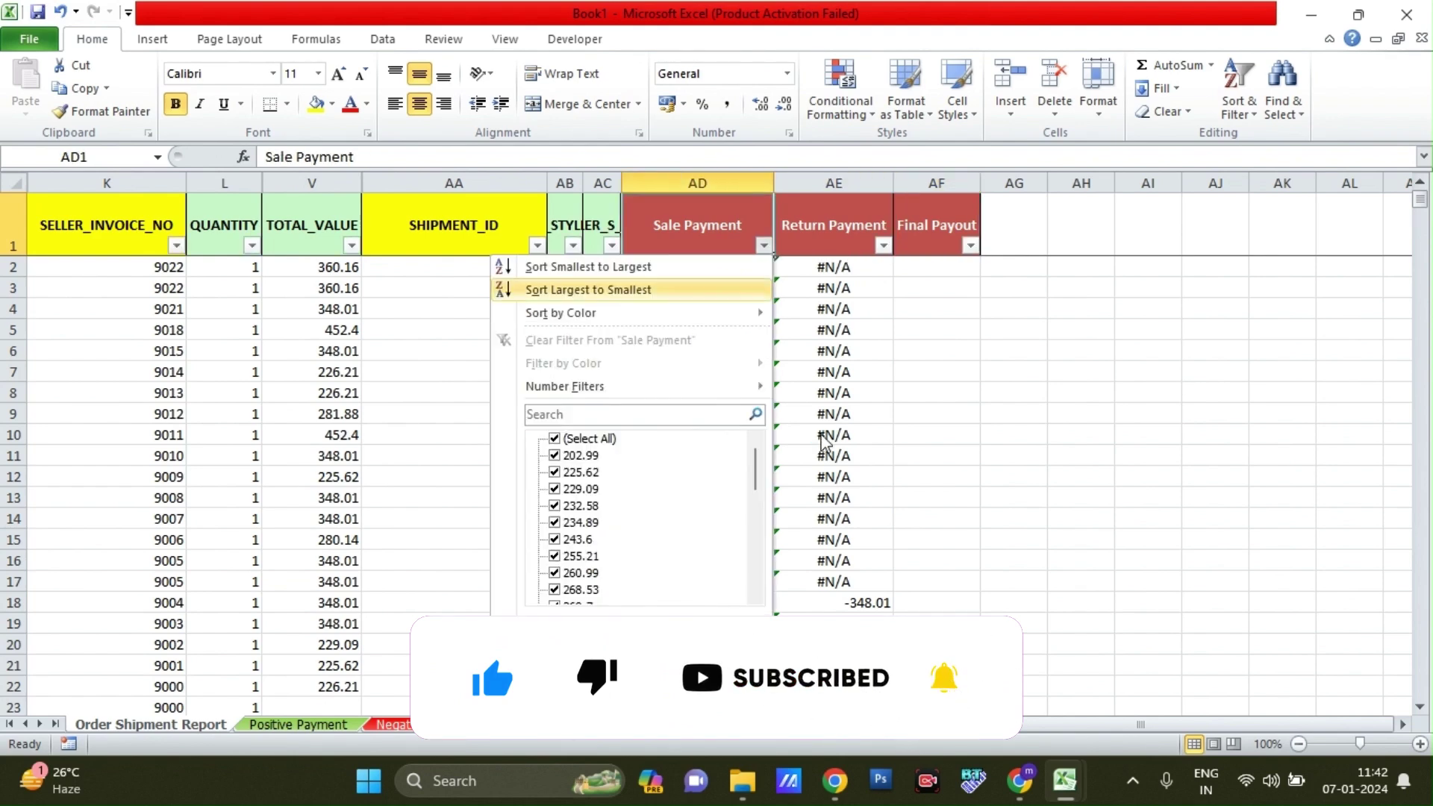
key(Down)
key(Tab)
key(Tab)
key(space)
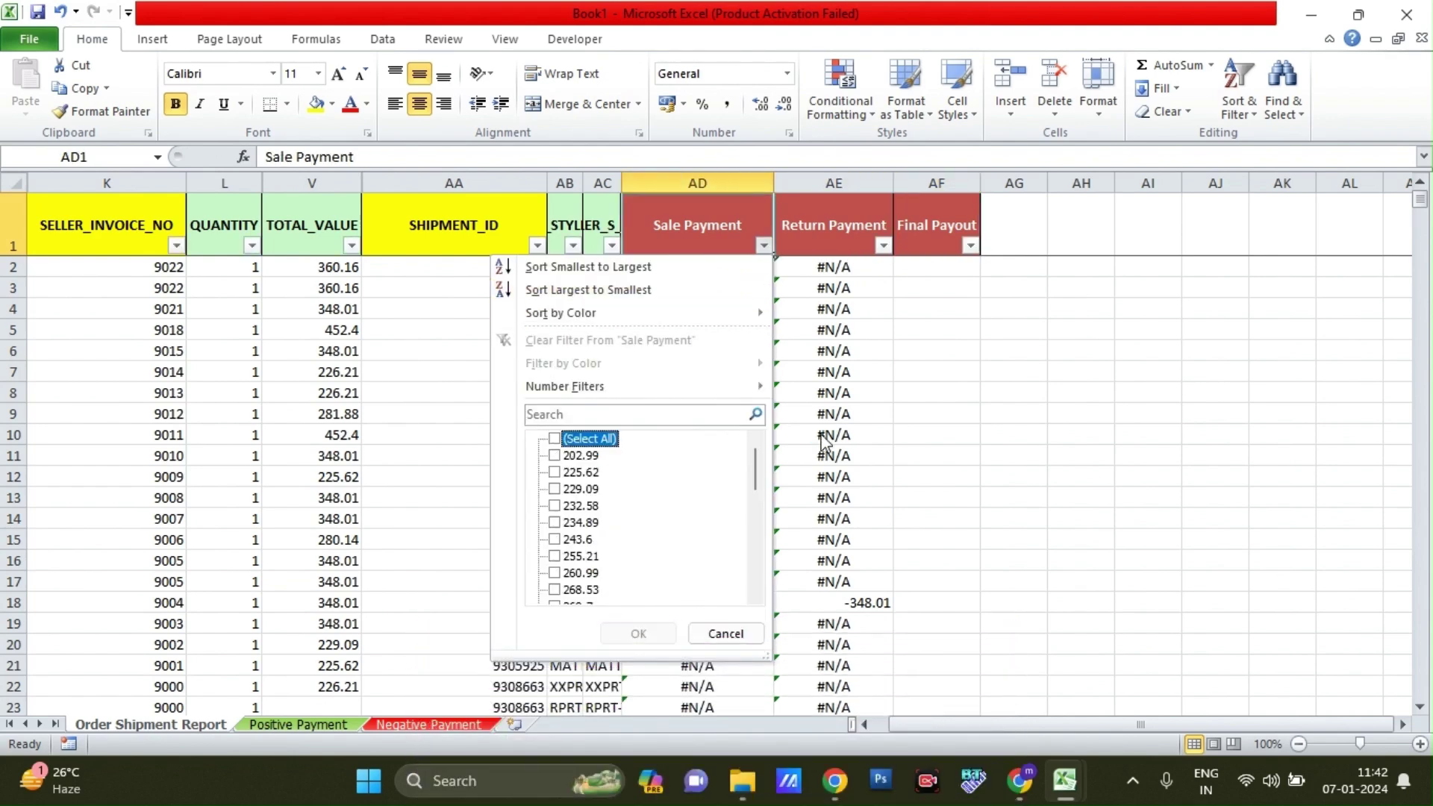
key(space)
key(End)
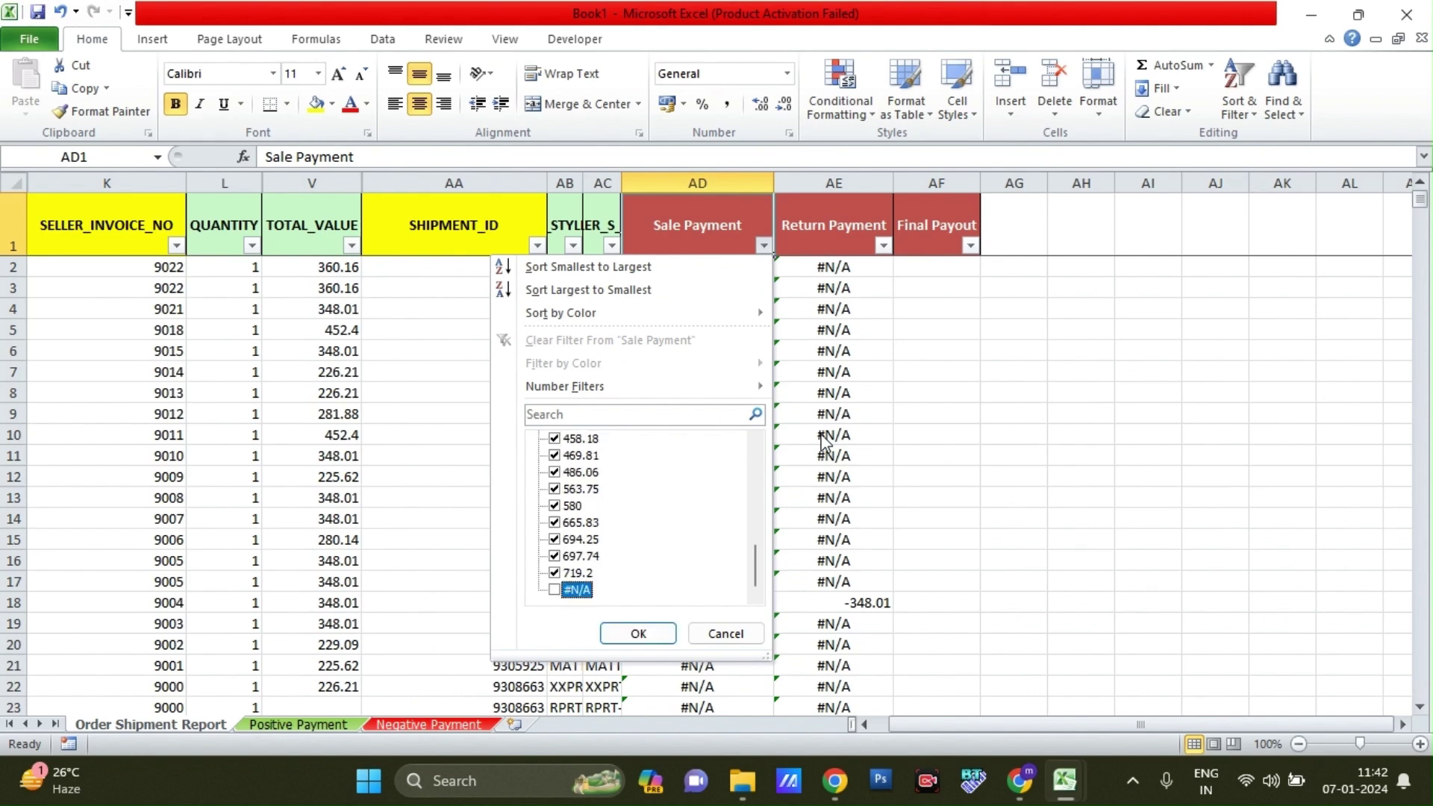
key(Return)
- Filter the Return Payment column to exclude #N/A values
key(Right)
key(alt+Down)
key(Down)
key(Tab)
key(Tab)
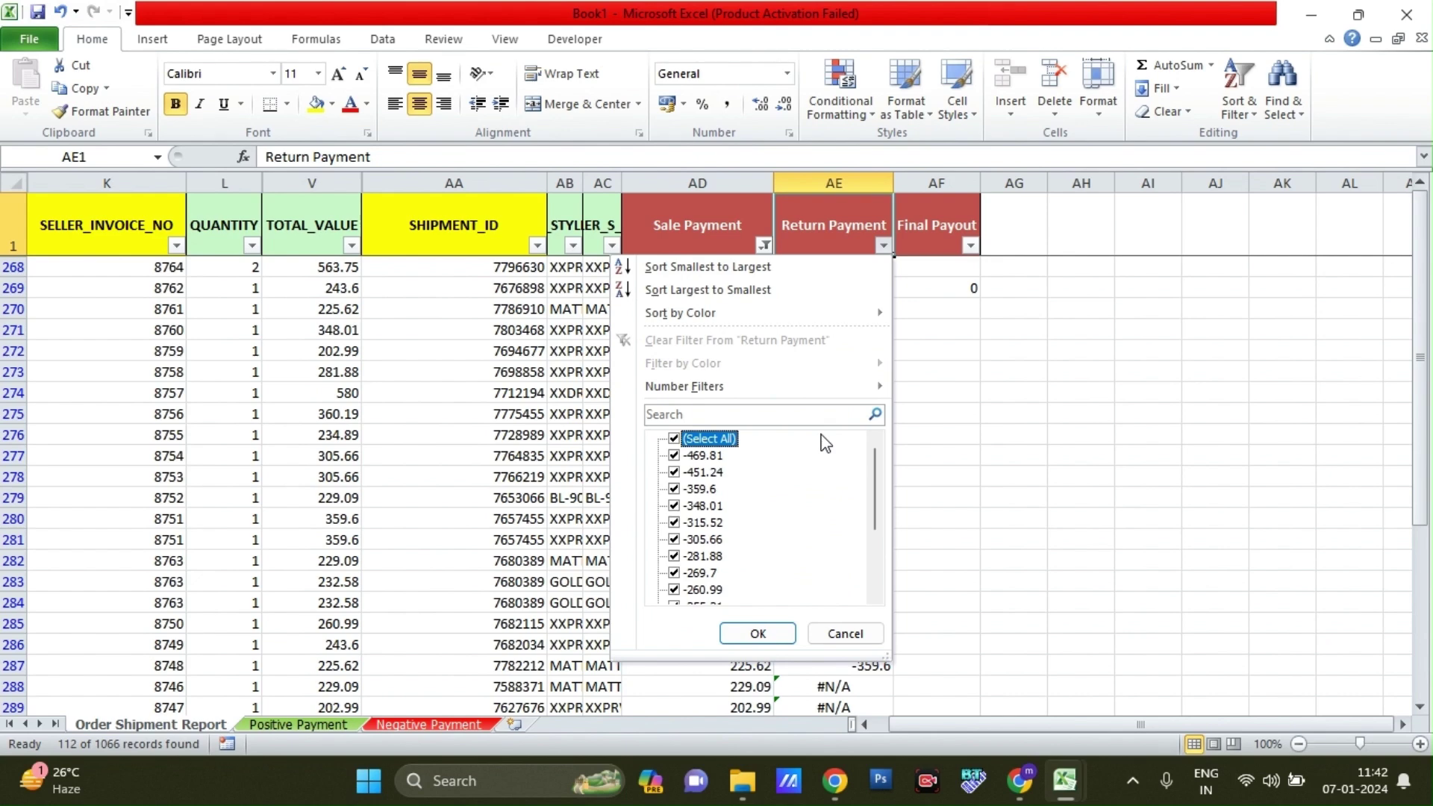
key(End)
key(Return)
- Enter =AD269+AE269 in the first visible Final Payout cell, AF269
key(Down)
key(Right)
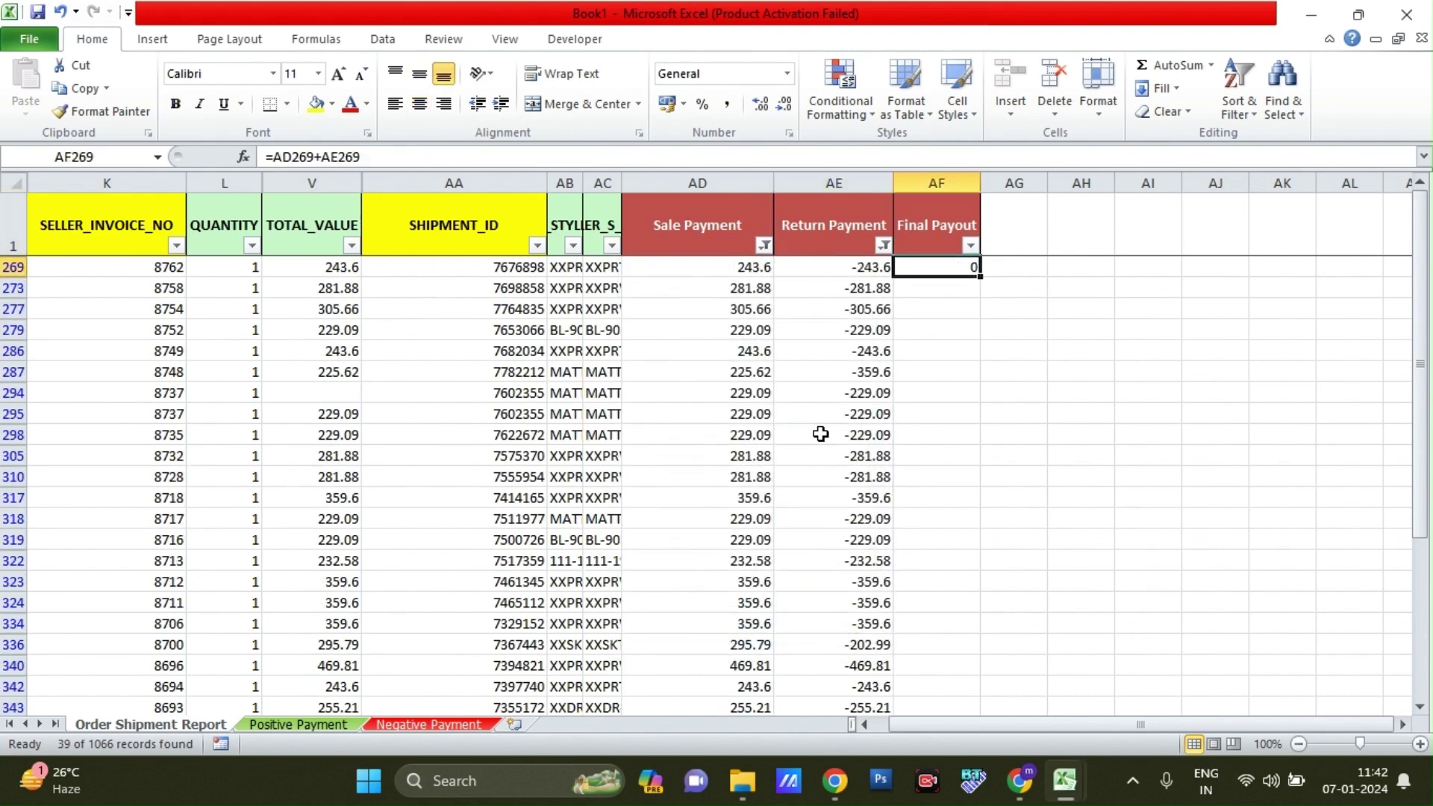
text(=)
key(Left)
key(Left)
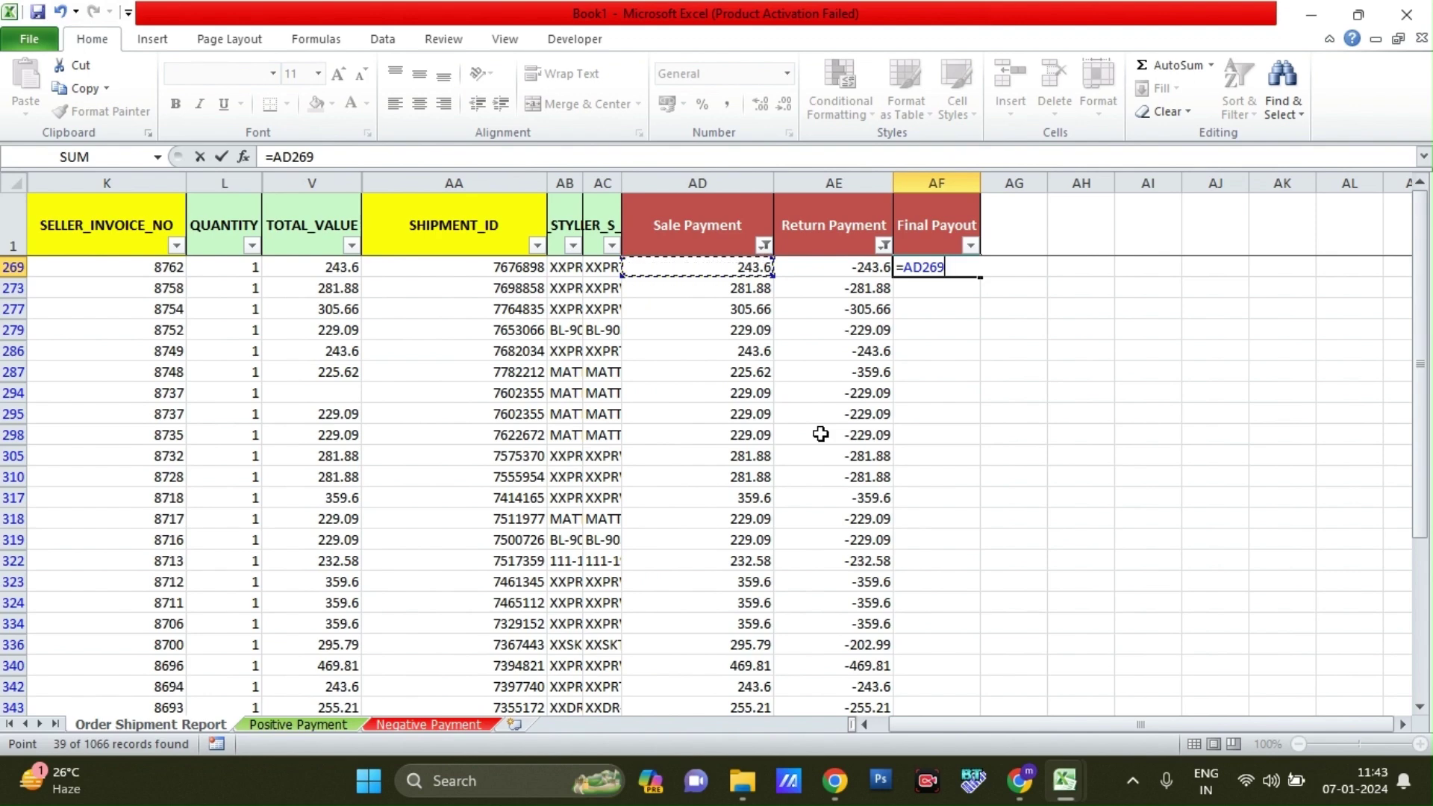
text(+)
key(Left)
key(Return)
- Fill the AF269 formula down all visible Final Payout rows with Ctrl+D
key(Up)
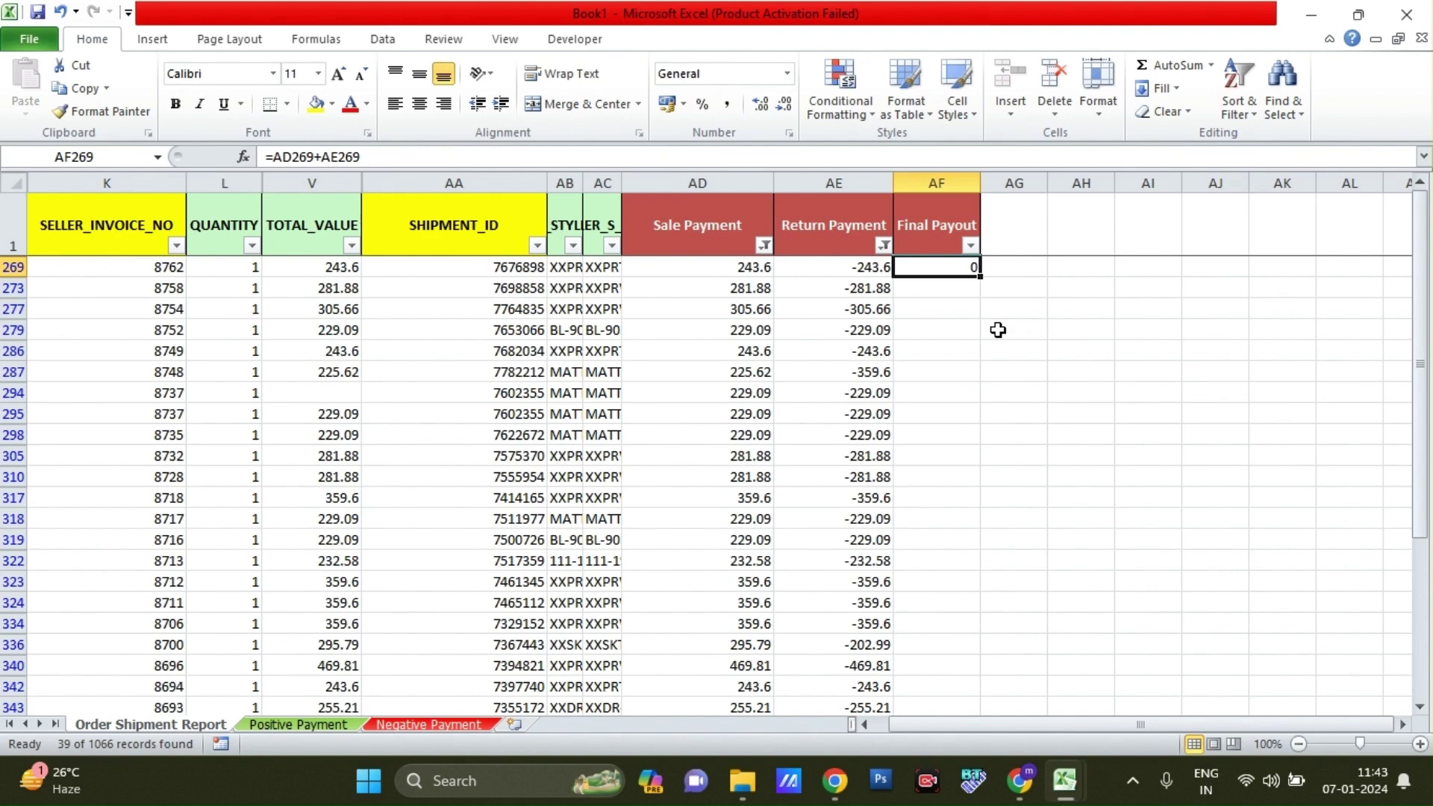
key(Left)
key(ctrl+Down)
key(Right)
key(ctrl+shift+Up)
key(ctrl+d)
key(ctrl+Up)
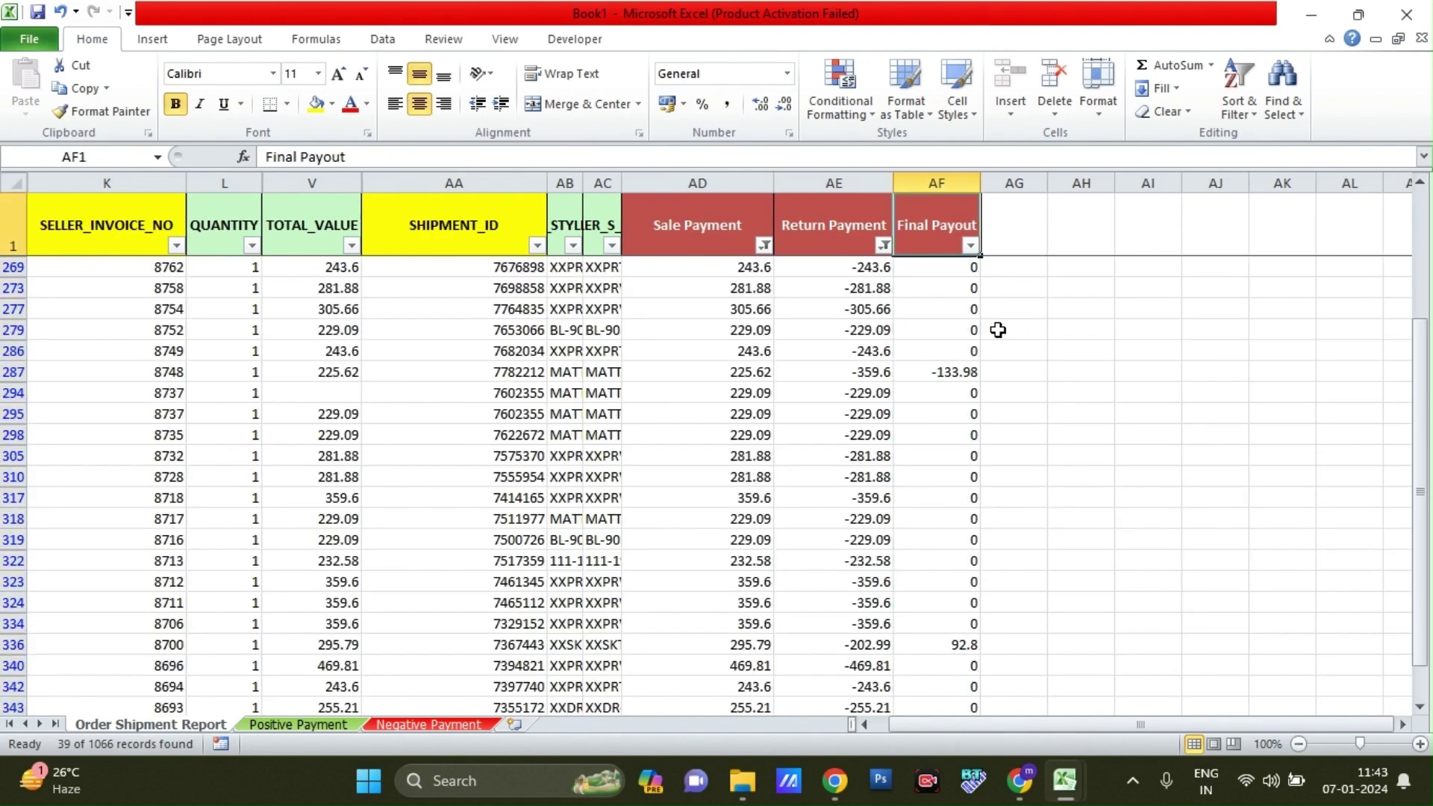
- Filter Final Payout to show only the -133.98 row
key(alt+Down)
key(Down)
key(Down)
key(Down)
key(space)
key(Down)
key(space)
key(Return)
key(Return)
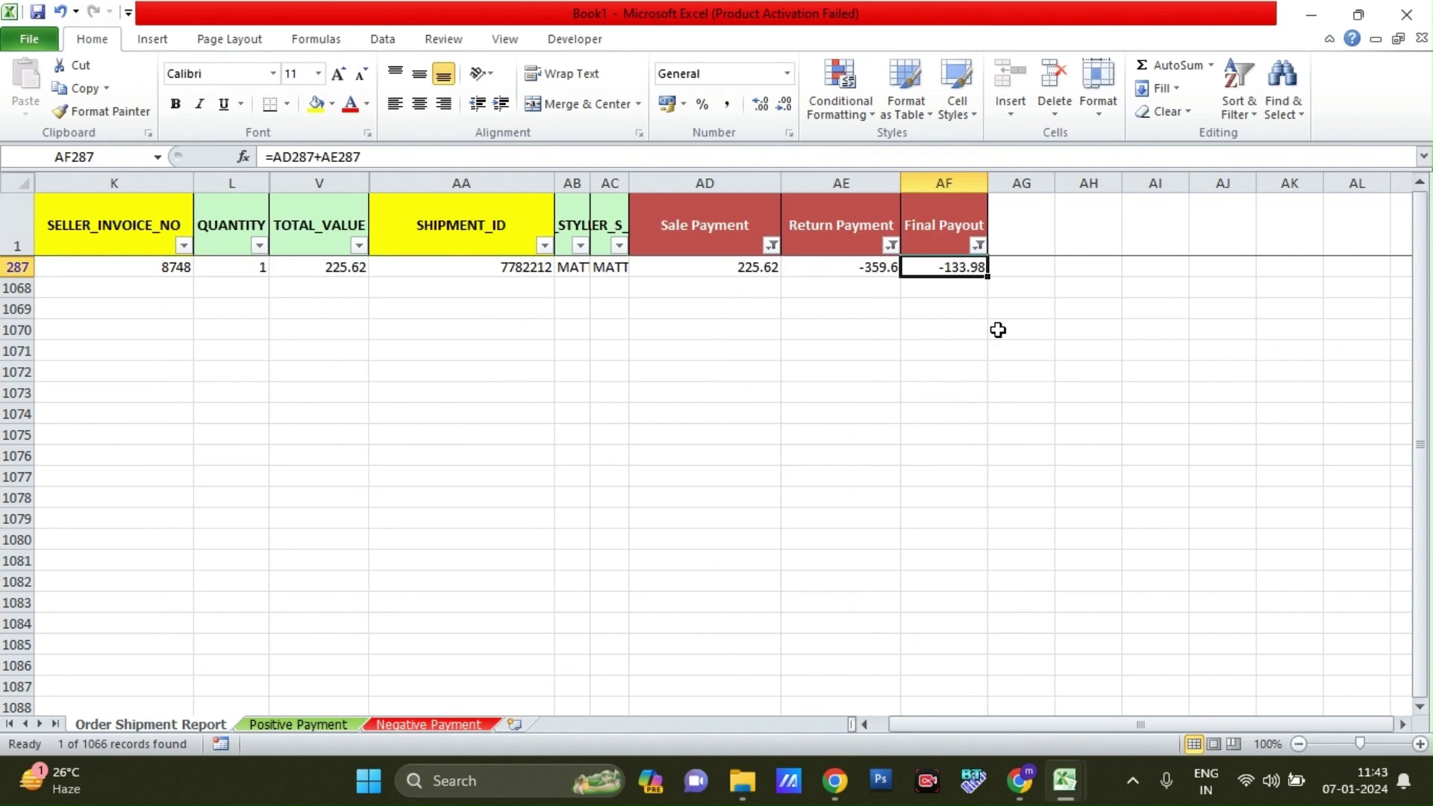
- Switch the Final Payout filter to show only the -44.08 payout row
key(Left)
key(Right)
key(ctrl+Up)
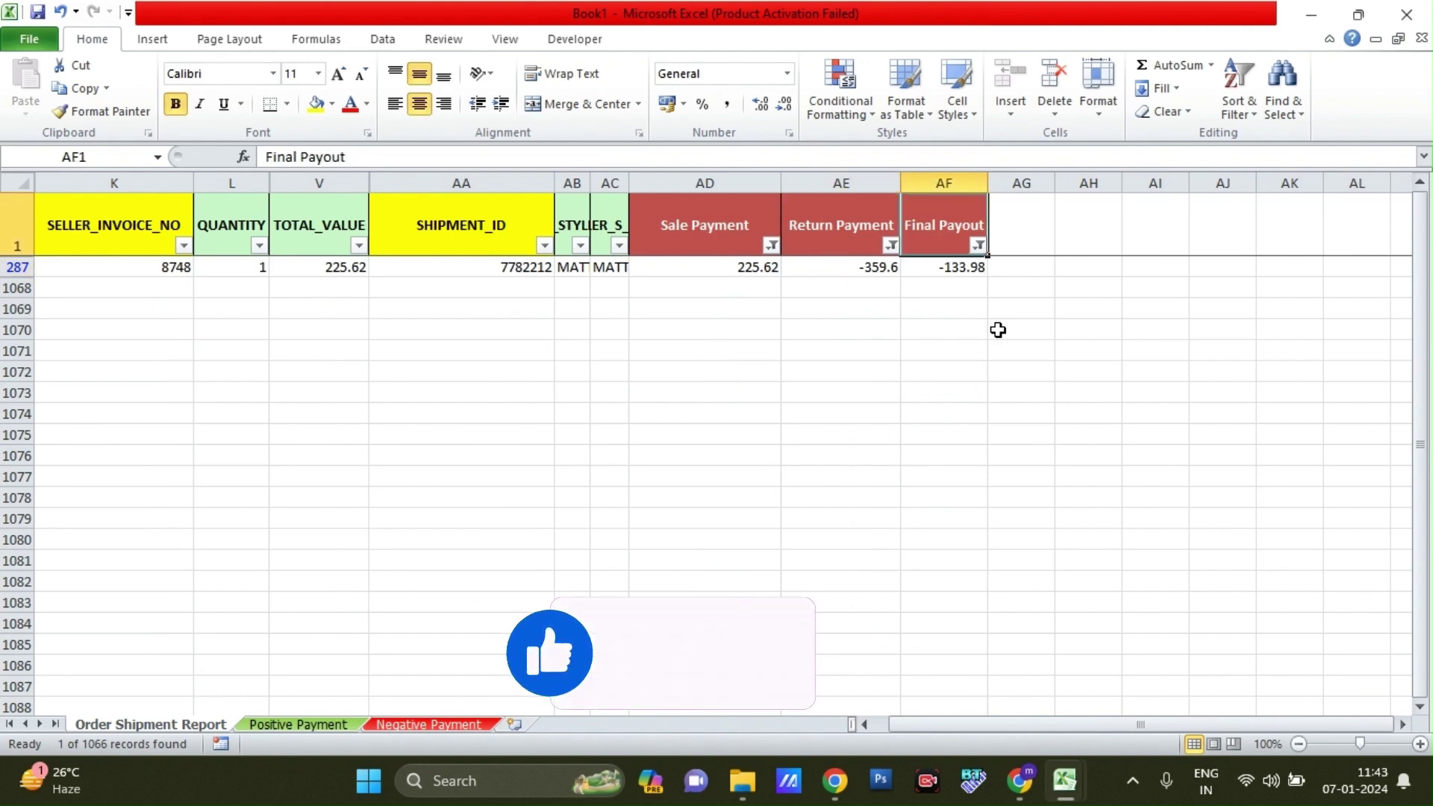
key(alt+Down)
key(Down)
key(Down)
key(Down)
key(Down)
key(Down)
key(Down)
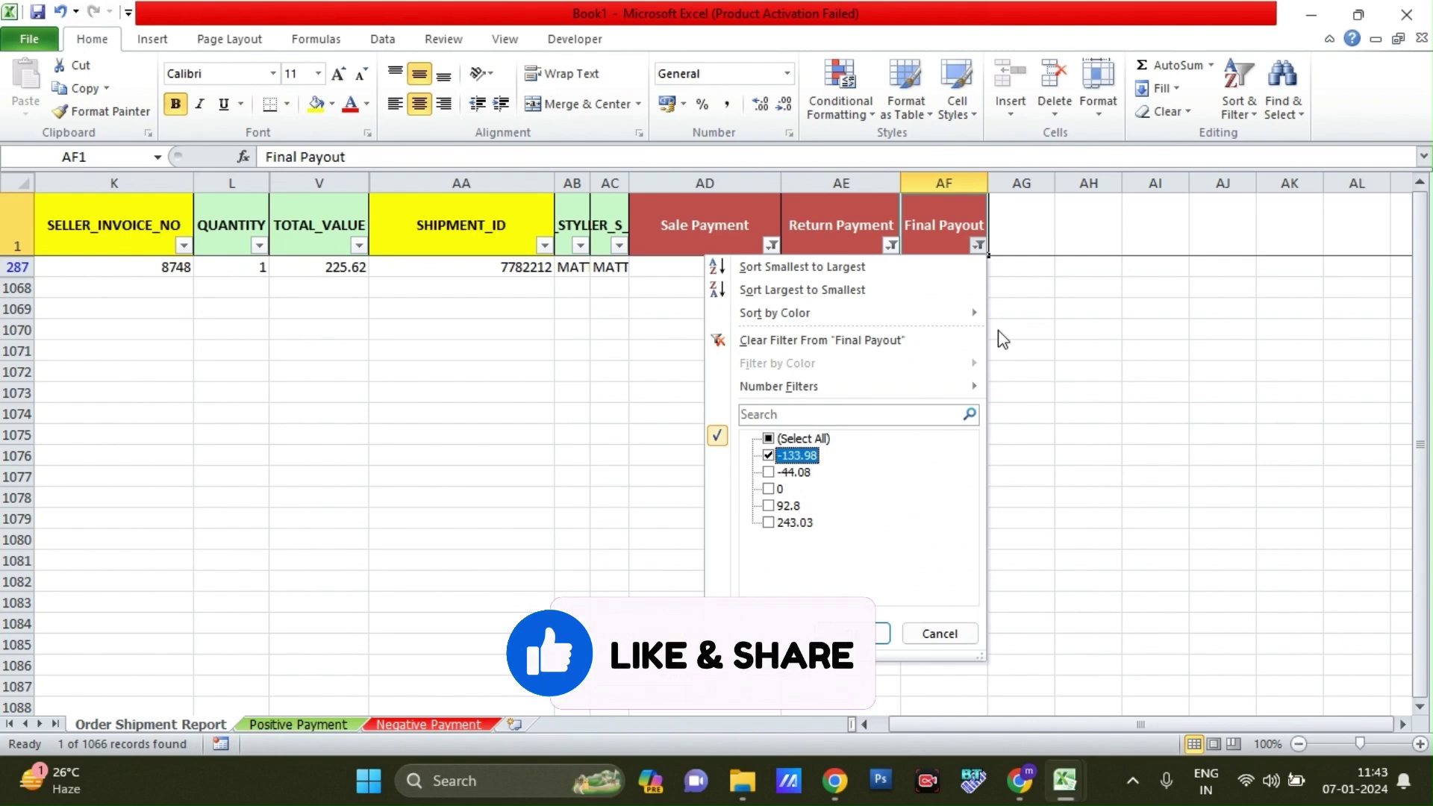
key(space)
- Switch the Final Payout filter to show only the 92.8 payout row
key(Down)
key(space)
key(Return)
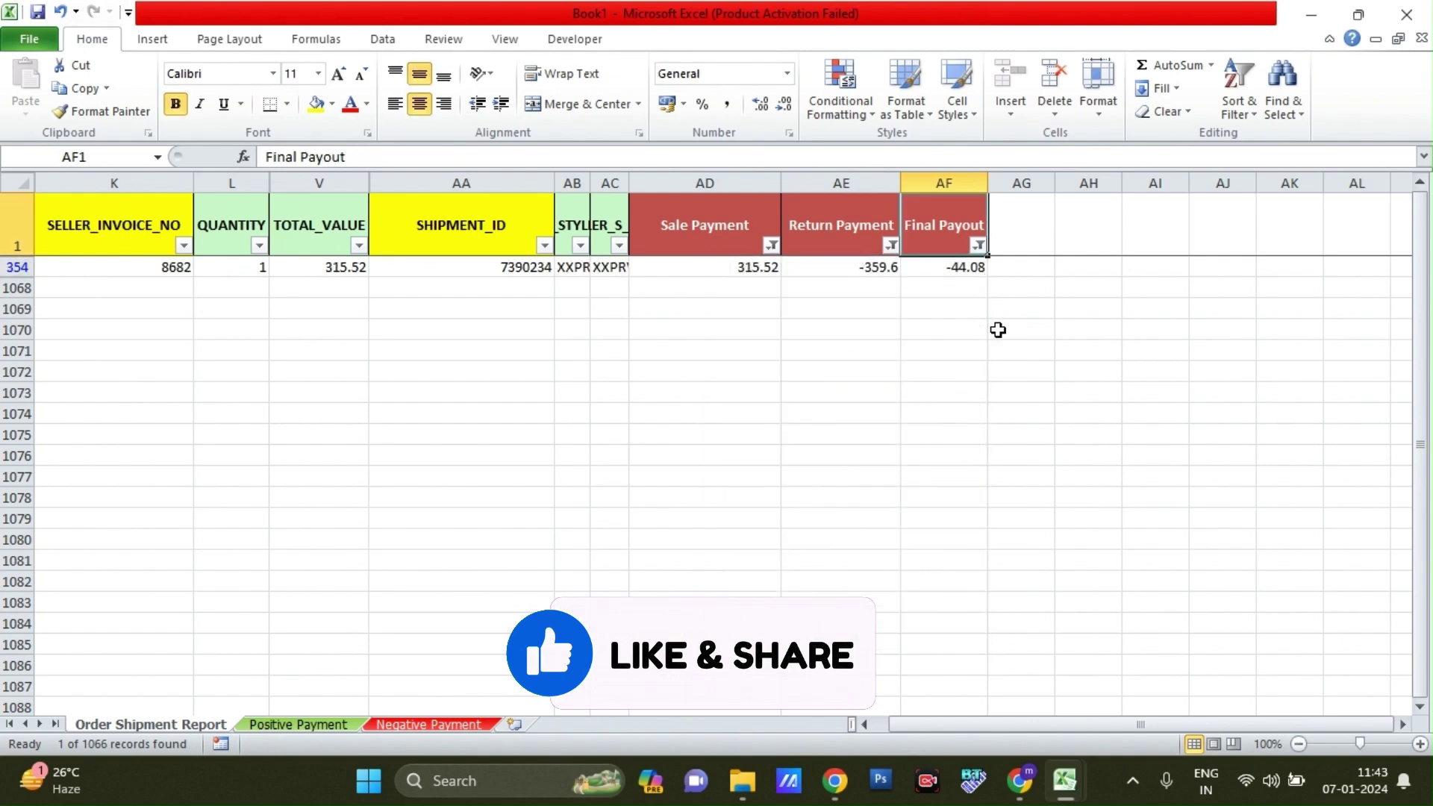
key(alt+Down)
key(Down)
key(Down)
key(Down)
key(space)
key(Down)
key(Down)
key(space)
key(Return)
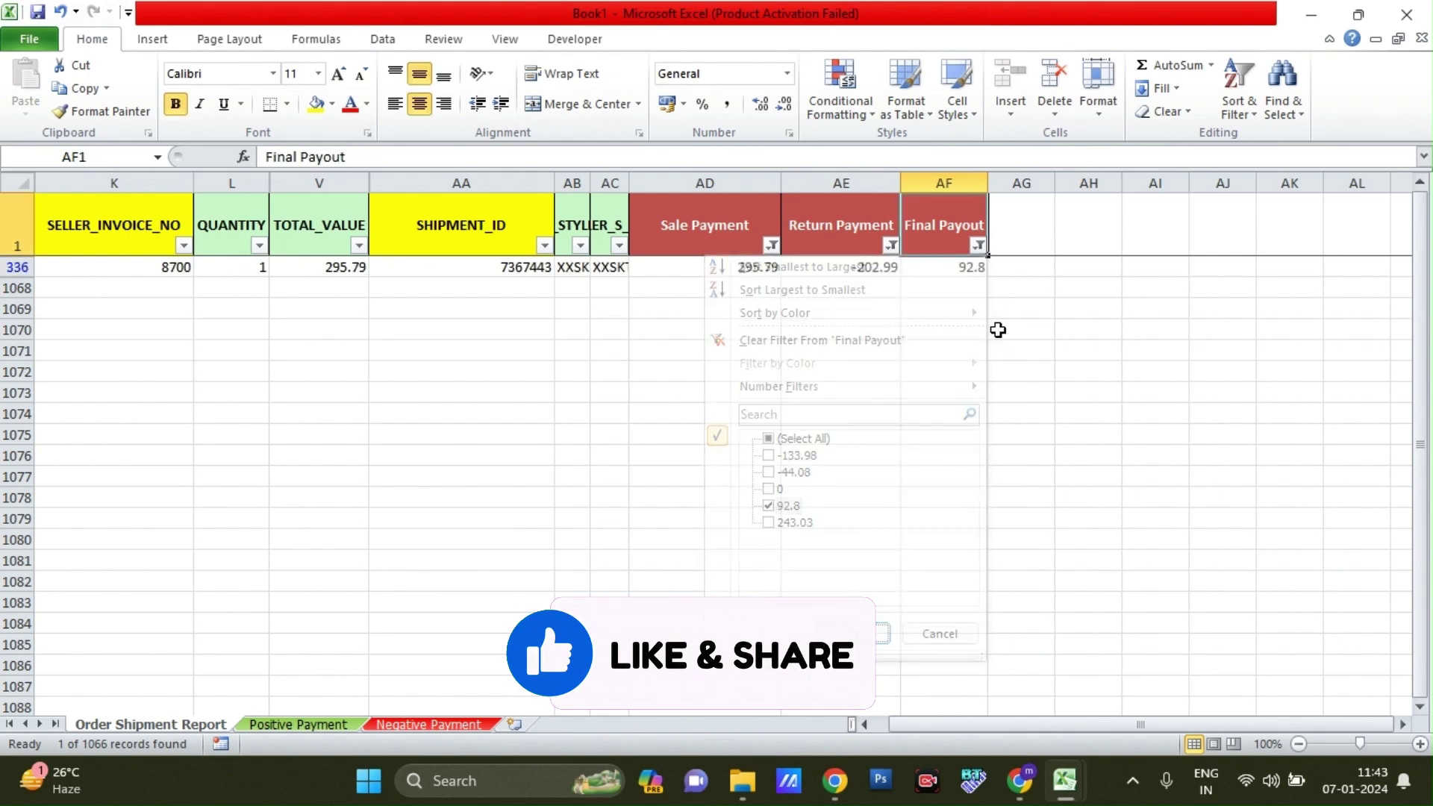
key(Down)
- Filter Final Payout to show the 243.03 payout rows
key(Up)
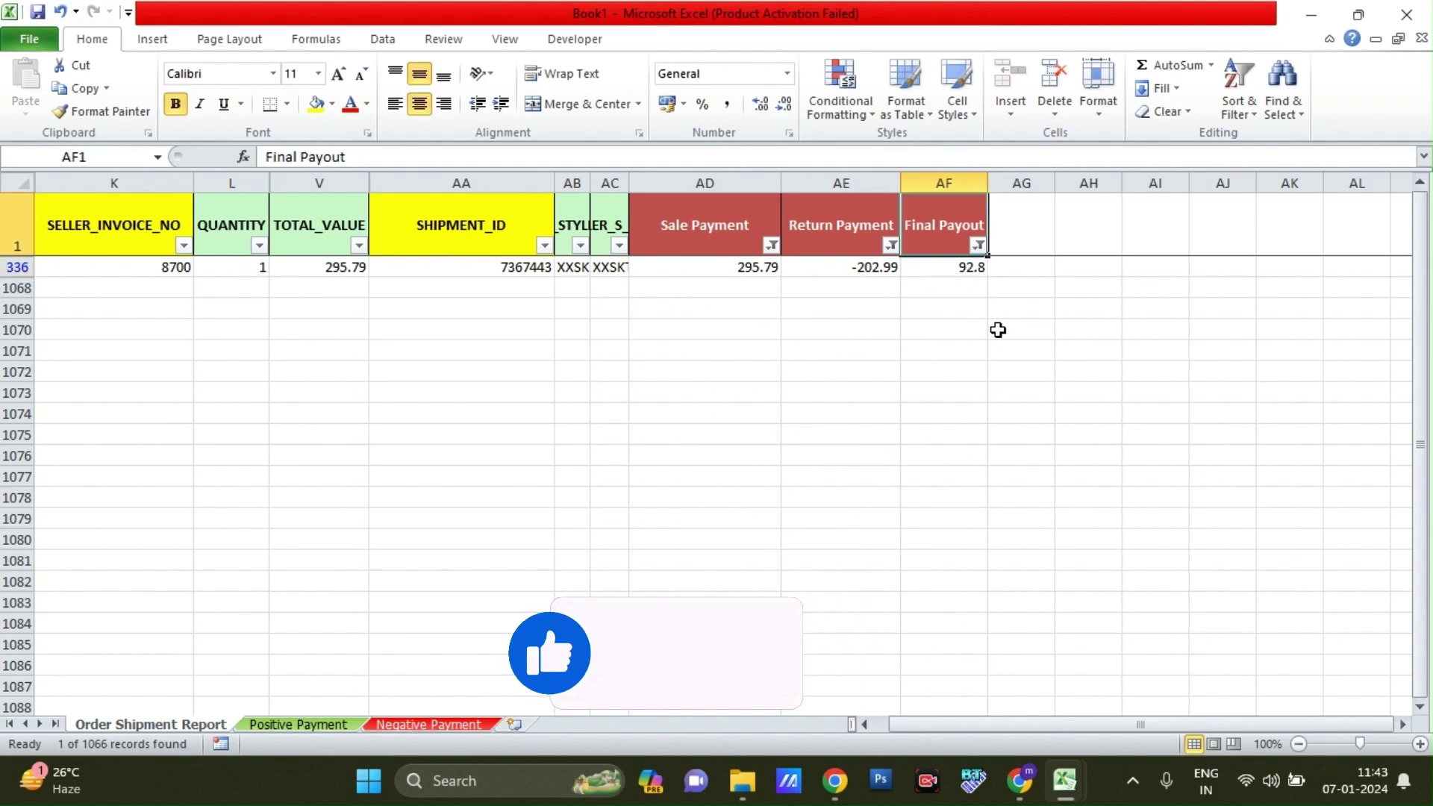
key(alt+Down)
key(Down)
key(Down)
key(Down)
- Select All in the Final Payout filter so the 39 matched rows show again
key(Down)
key(Down)
key(space)
key(Down)
key(space)
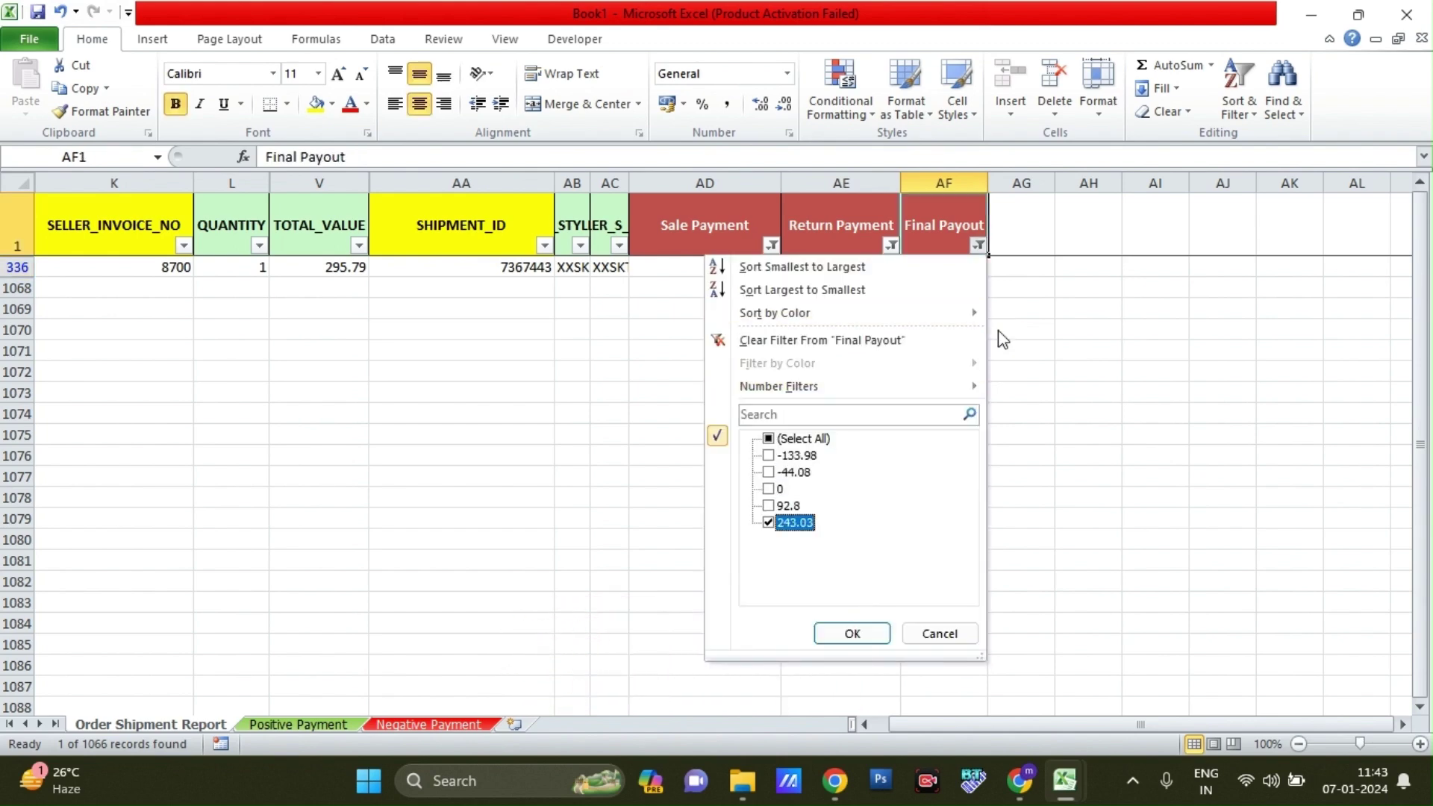
key(Return)
key(alt+Down)
key(Down)
key(Down)
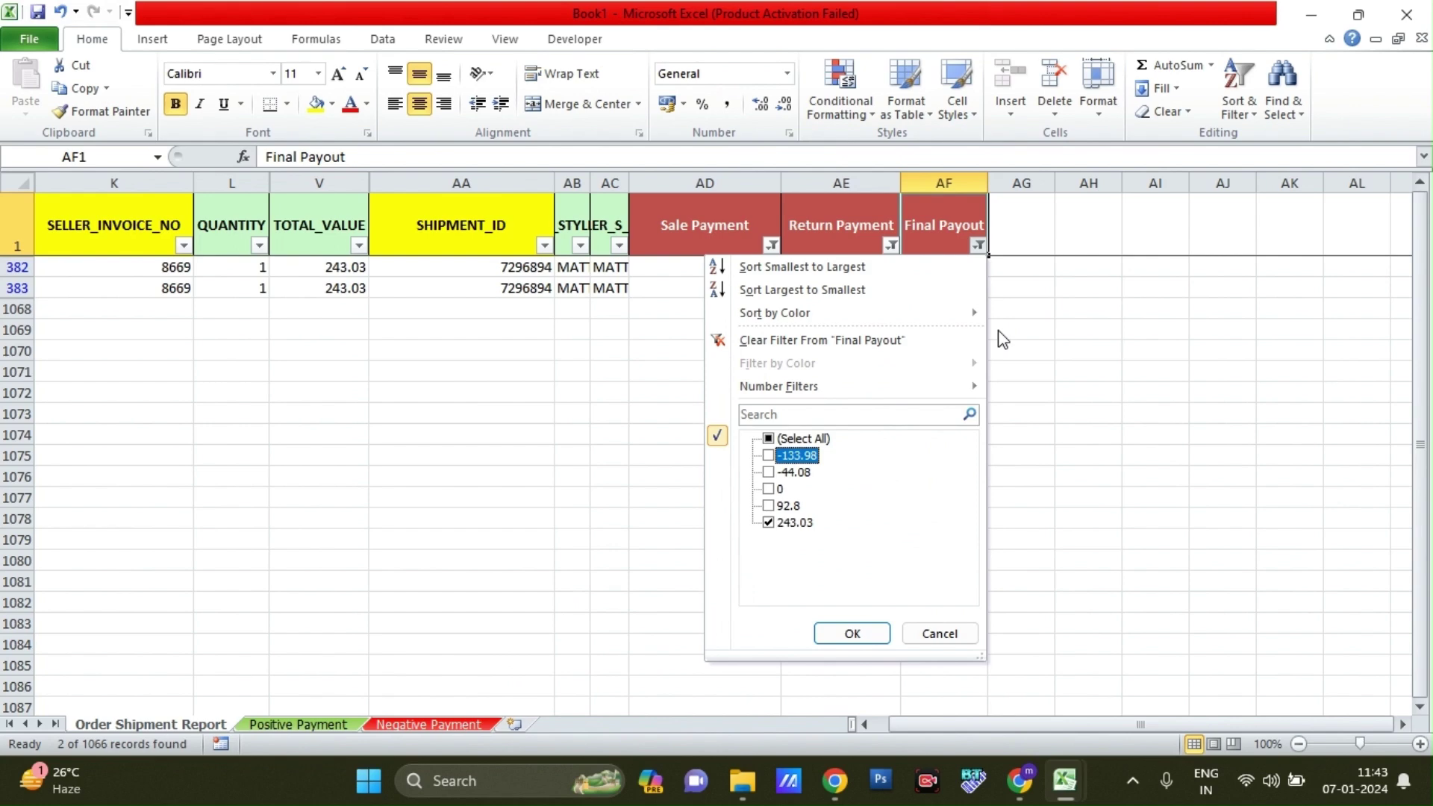
key(Up)
key(space)
key(Return)
key(Left)
key(alt+Down)
- Filter Return Payment to show only #N/A rows, those with no return
key(Down)
key(Down)
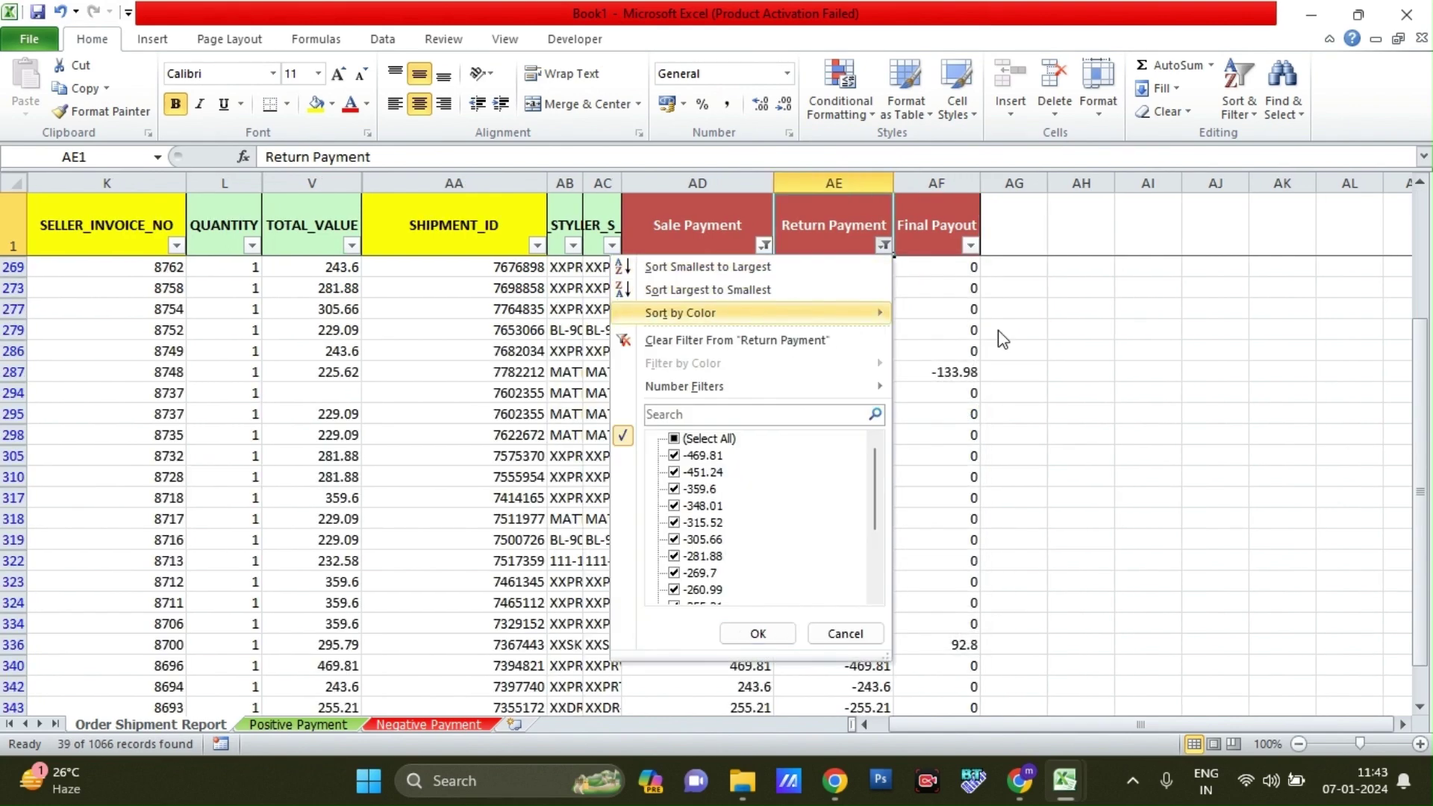
key(Down)
key(Down)
key(Down)
key(Down)
key(space)
key(End)
key(space)
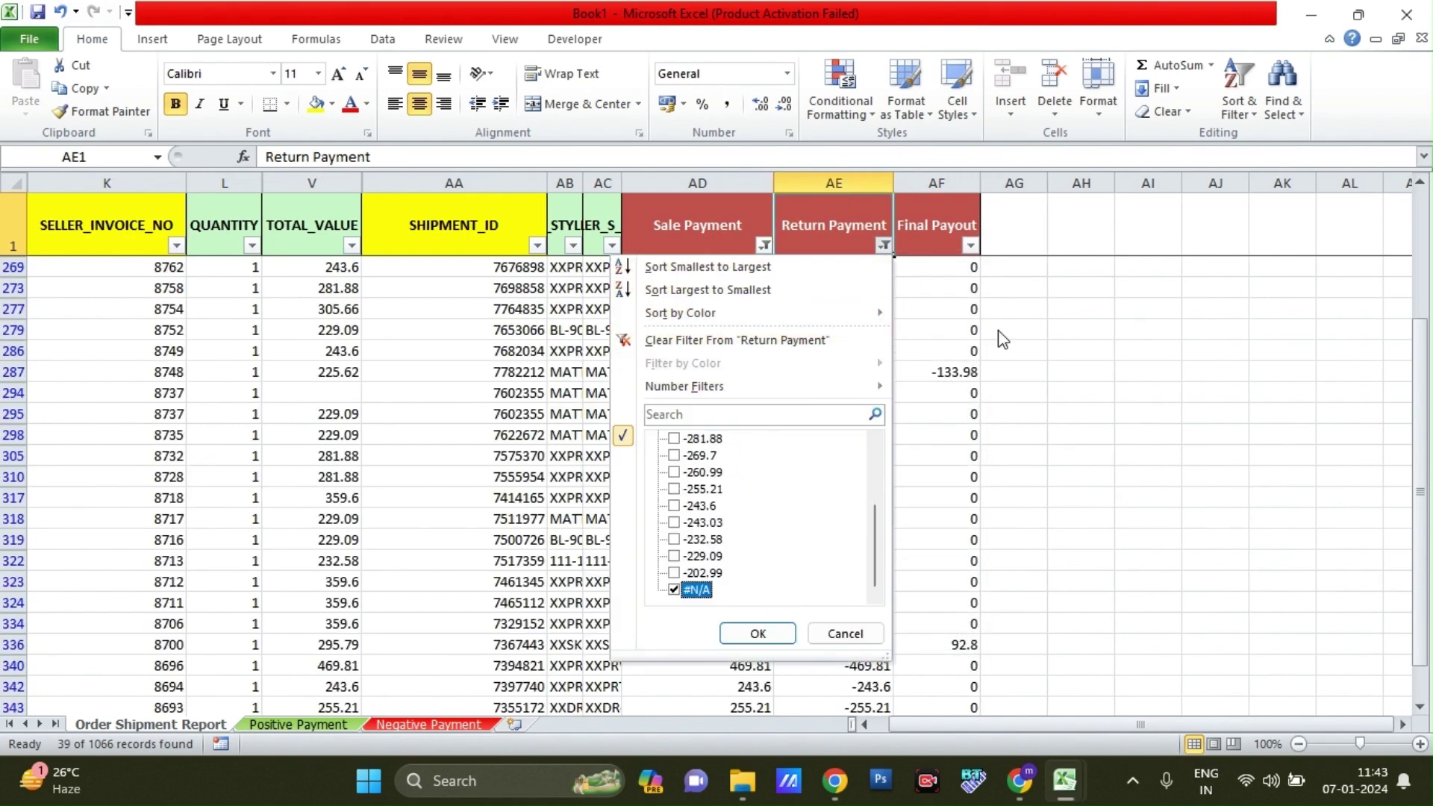
key(Return)
key(Down)
key(Left)
key(ctrl+shift+Down)
key(Right)
key(Up)
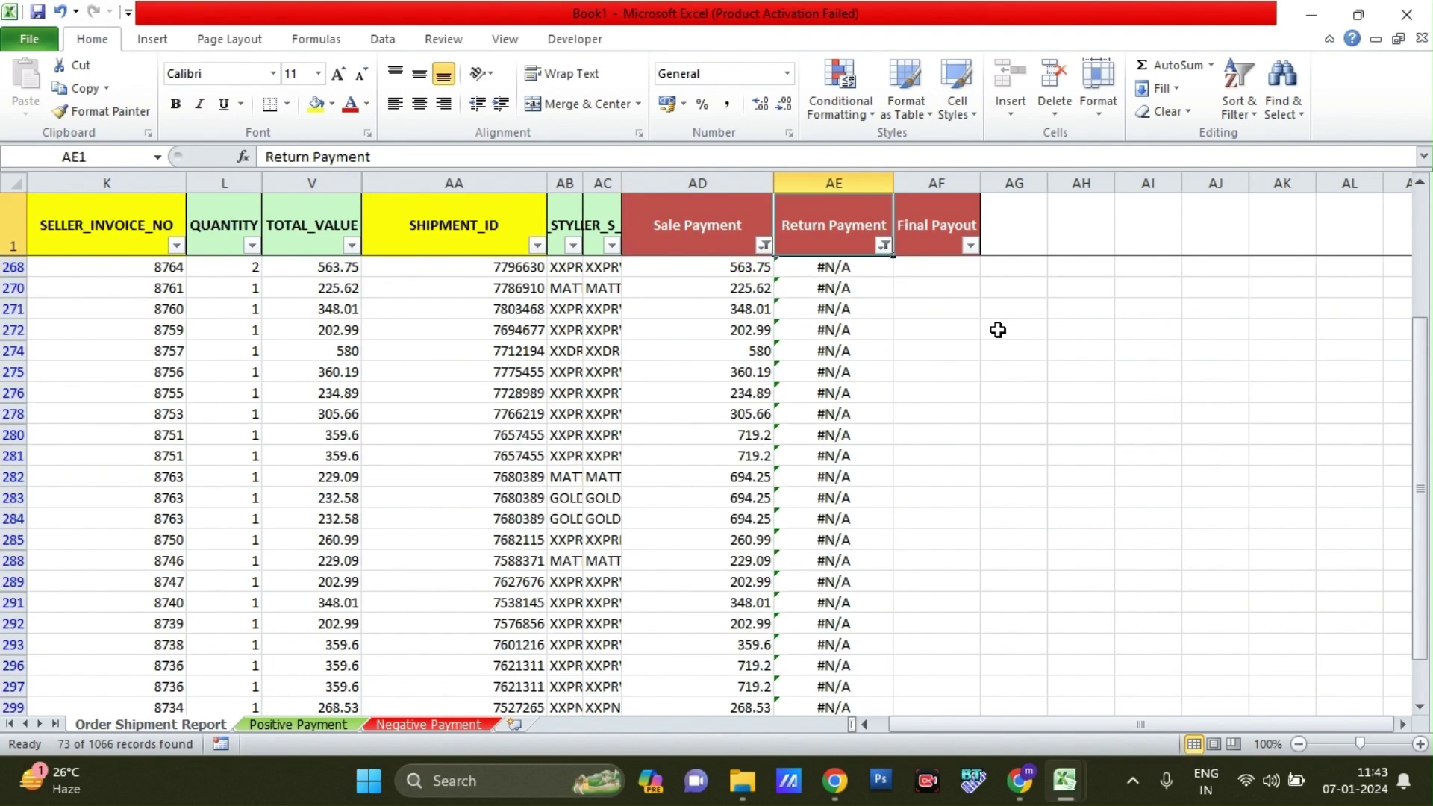
key(Down)
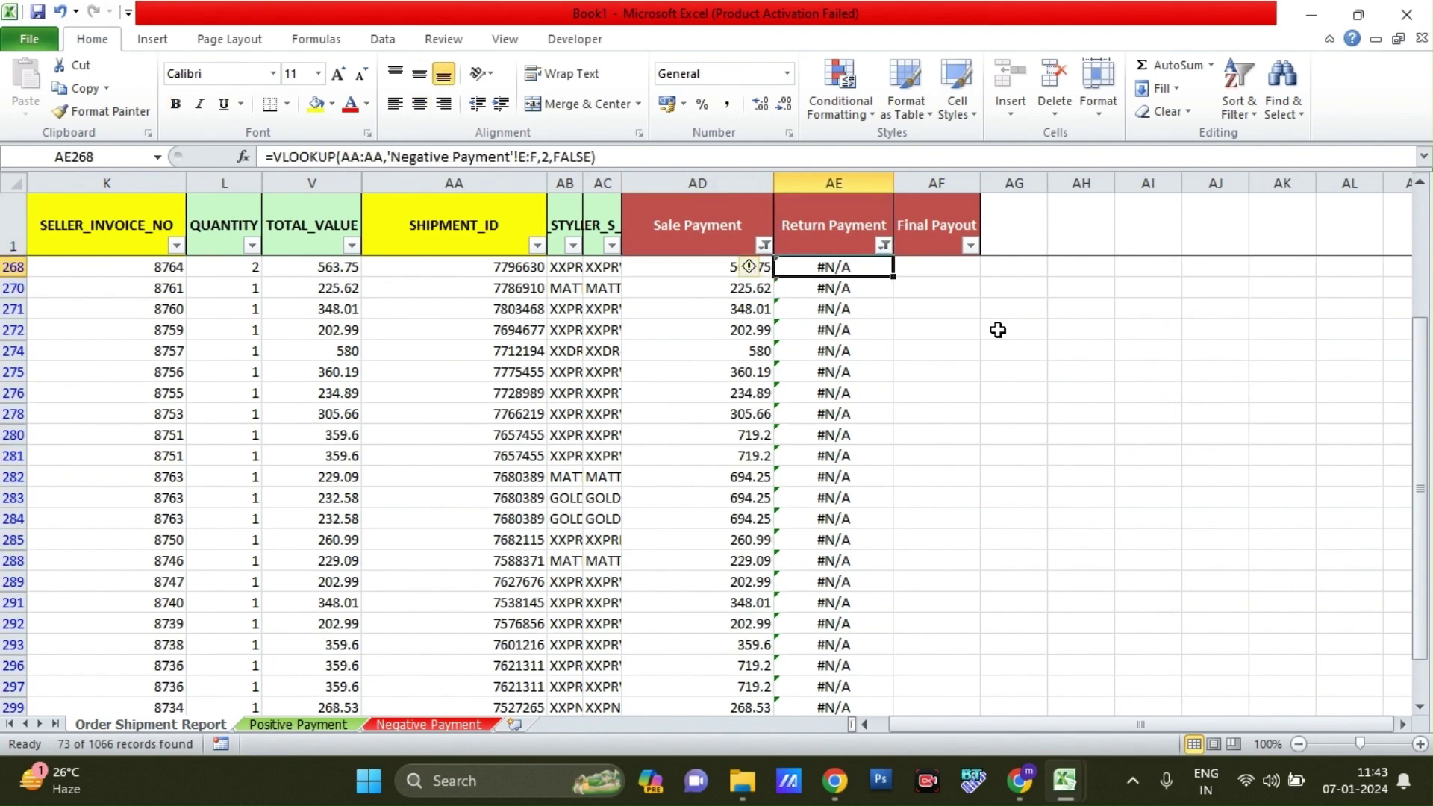
- Enter =AD268 in Final Payout cell AF268
key(Left)
key(Right)
key(Right)
text(=)
key(Left)
key(Left)
key(ctrl+Return)
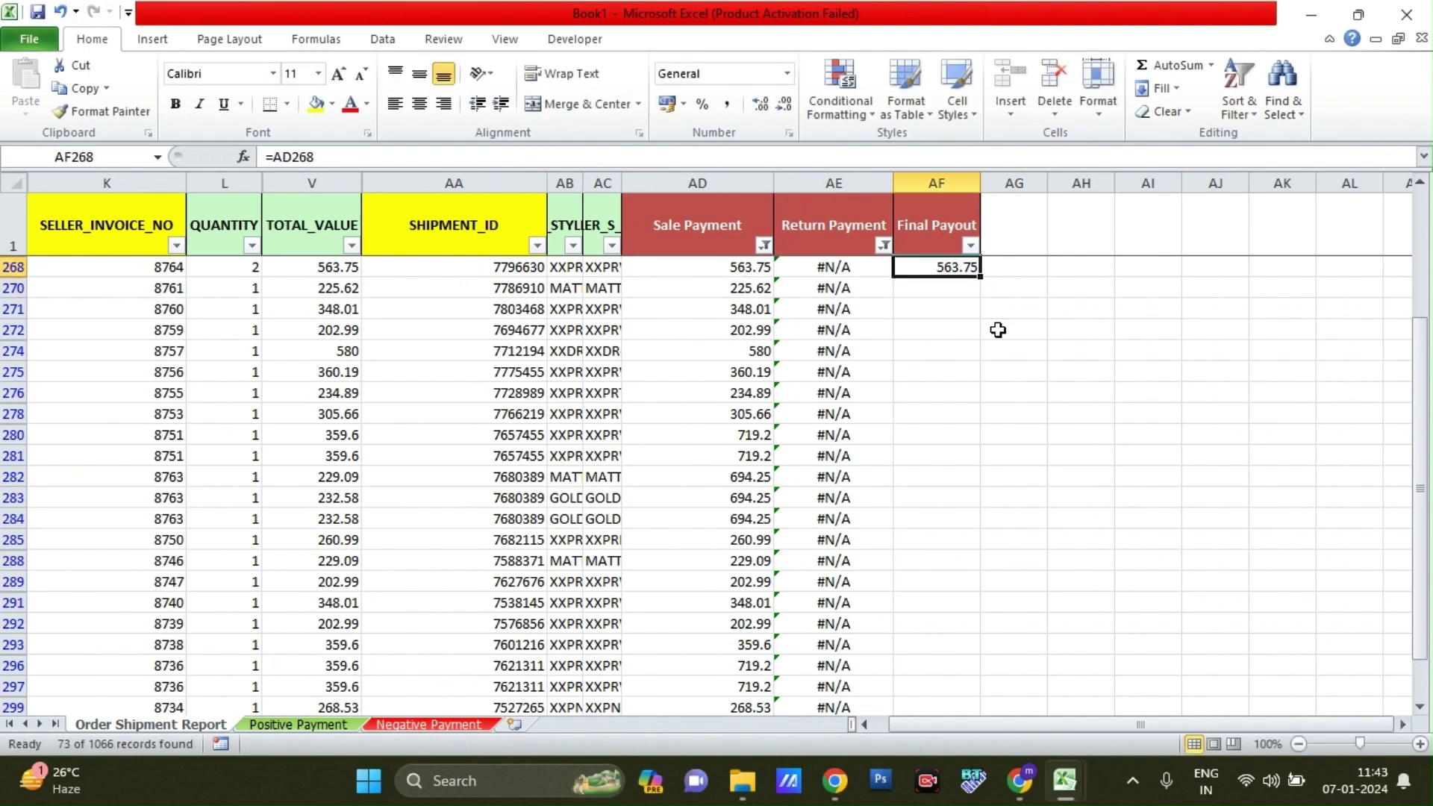
- Fill =AD268 down the visible Final Payout rows, then turn off all filters
key(Left)
key(ctrl+Down)
key(Right)
key(ctrl+shift+Up)
key(ctrl+d)
key(Left)
key(Left)
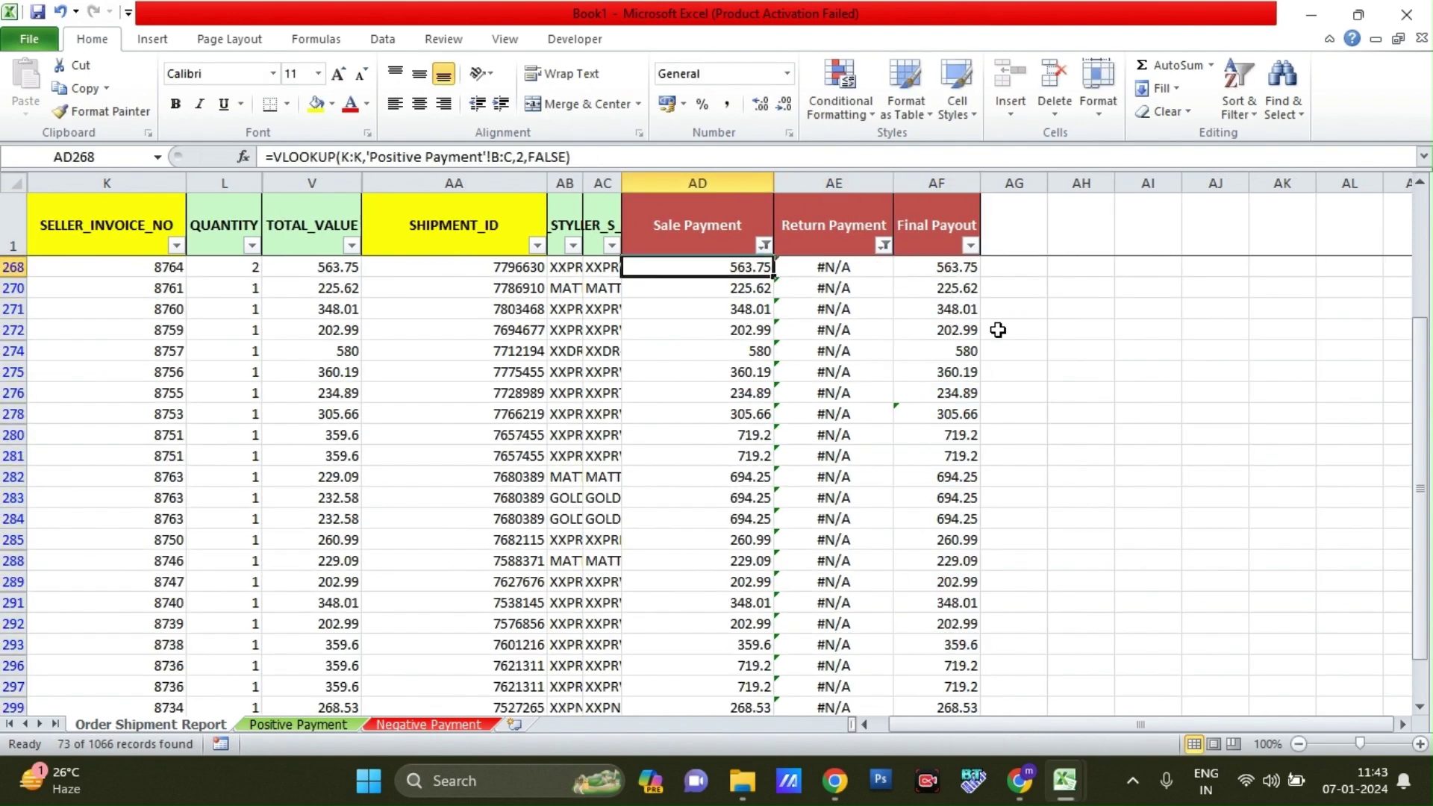
key(Right)
key(Right)
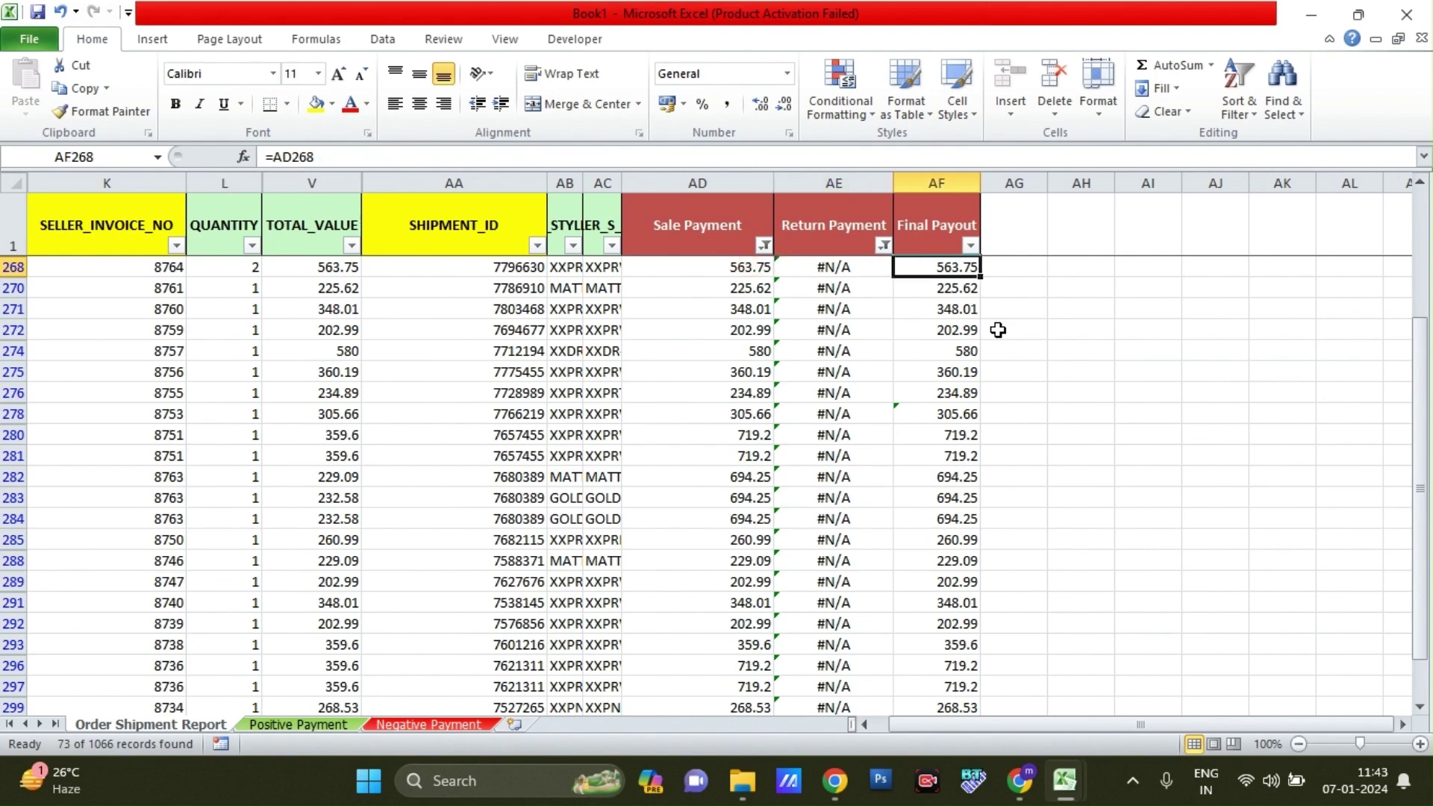
key(ctrl+Up)
key(ctrl+shift+l)
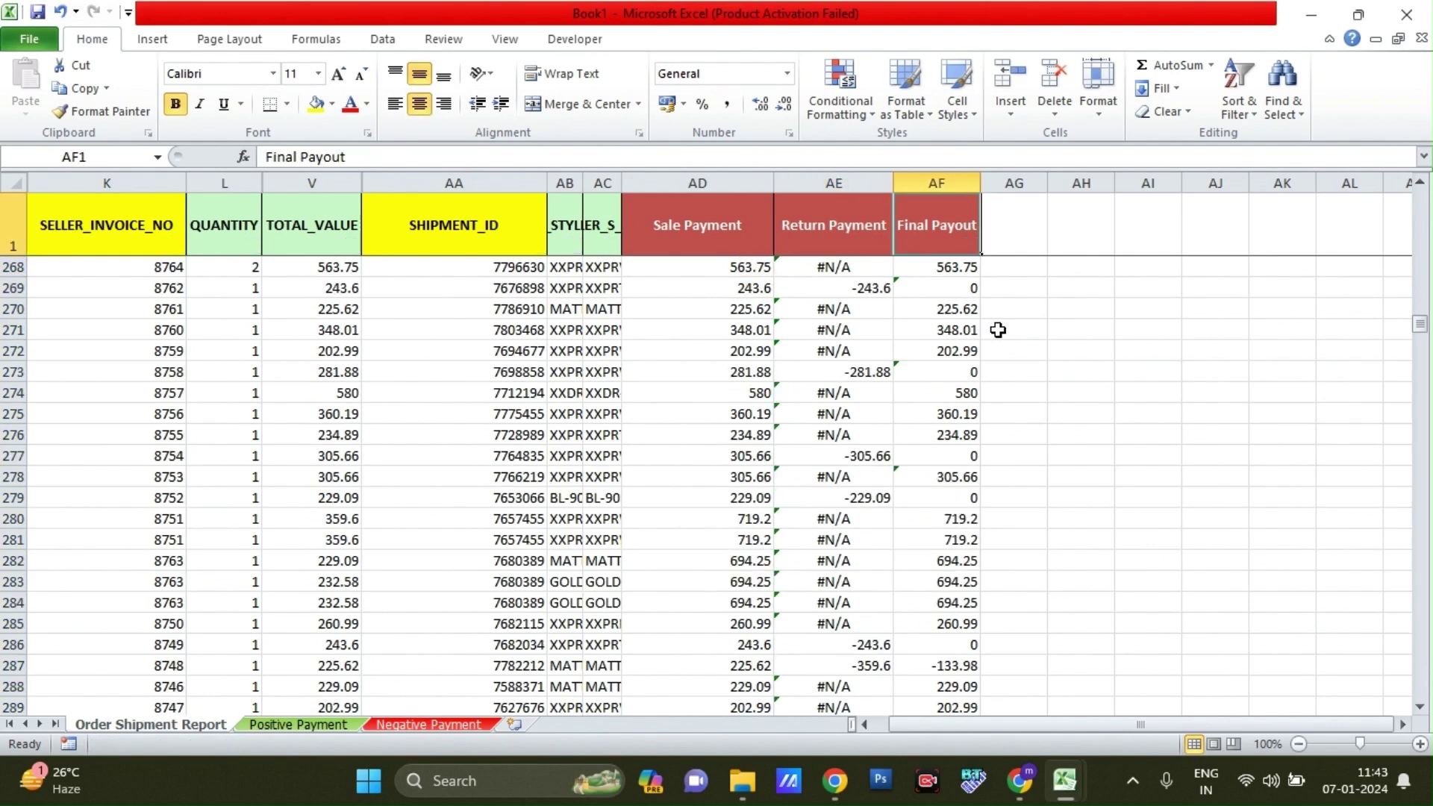